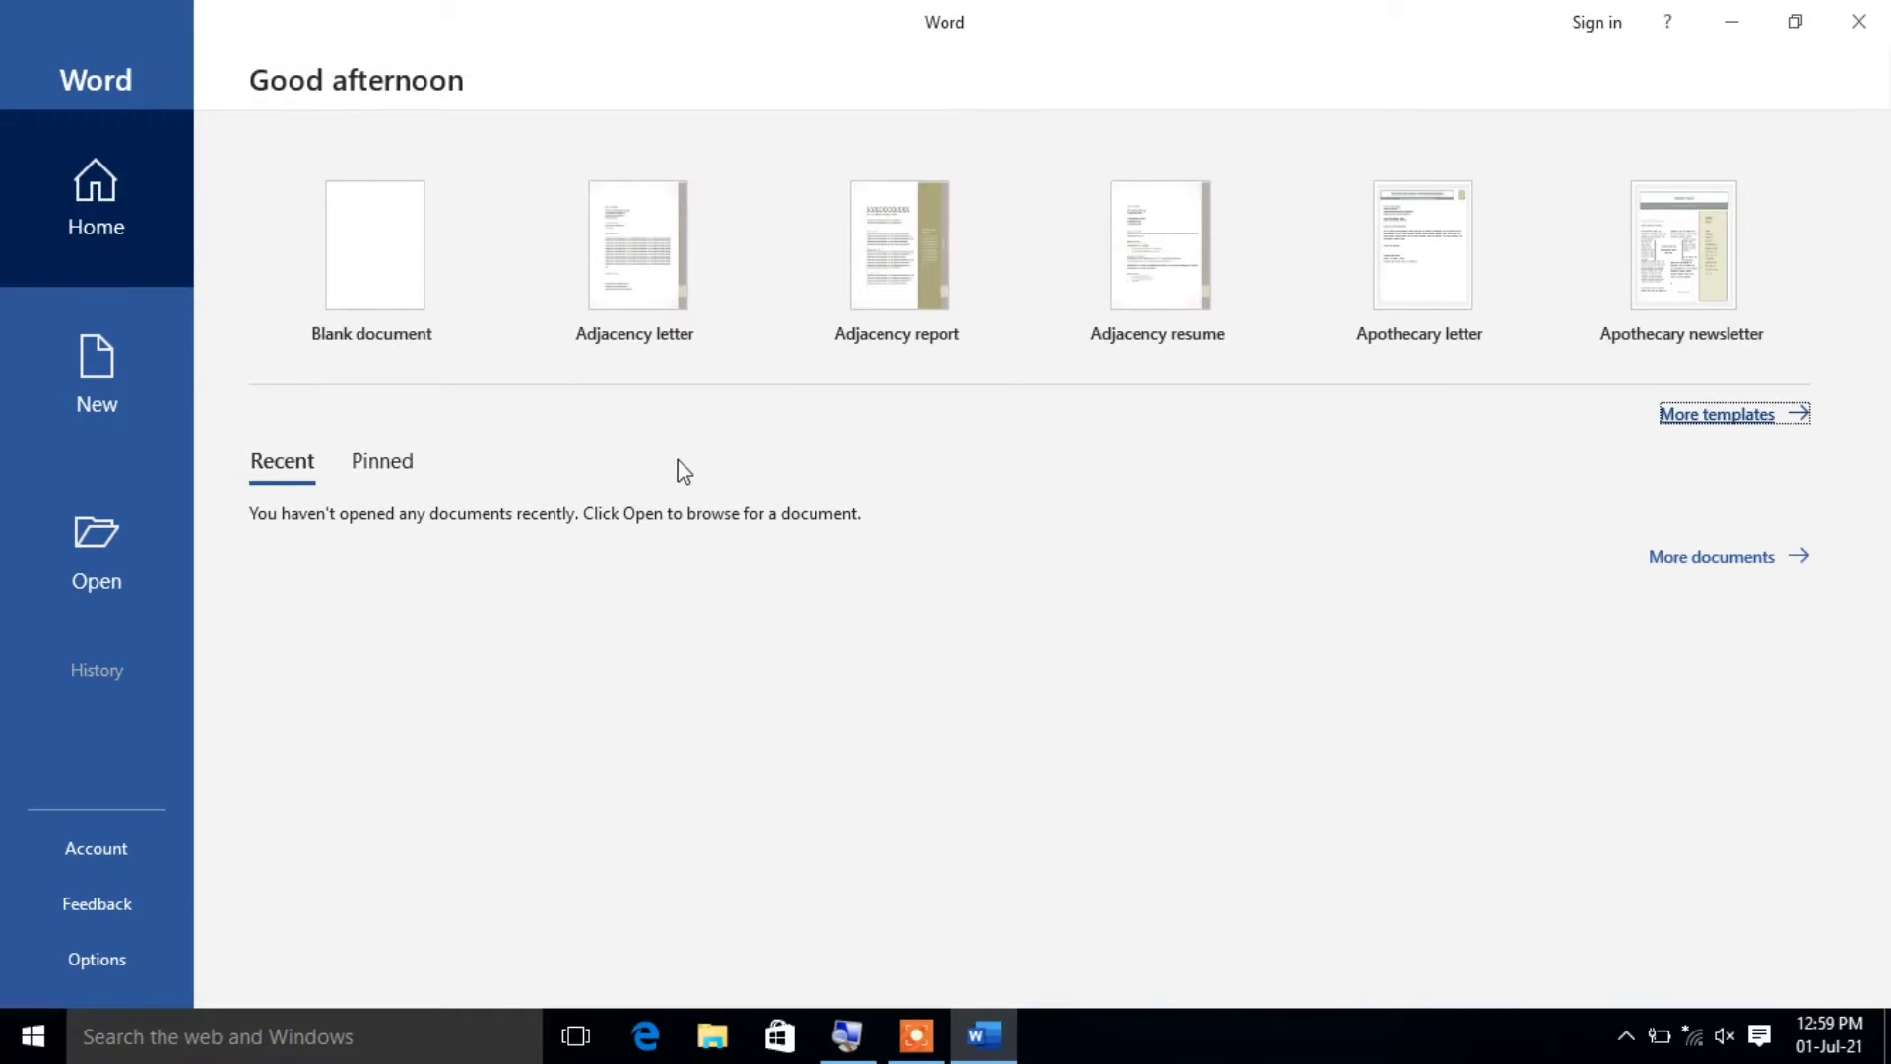
Create a blank document and generate sample text with the formula =rand(8,4).
{"action": "left_click", "coordinate": [385, 288]}
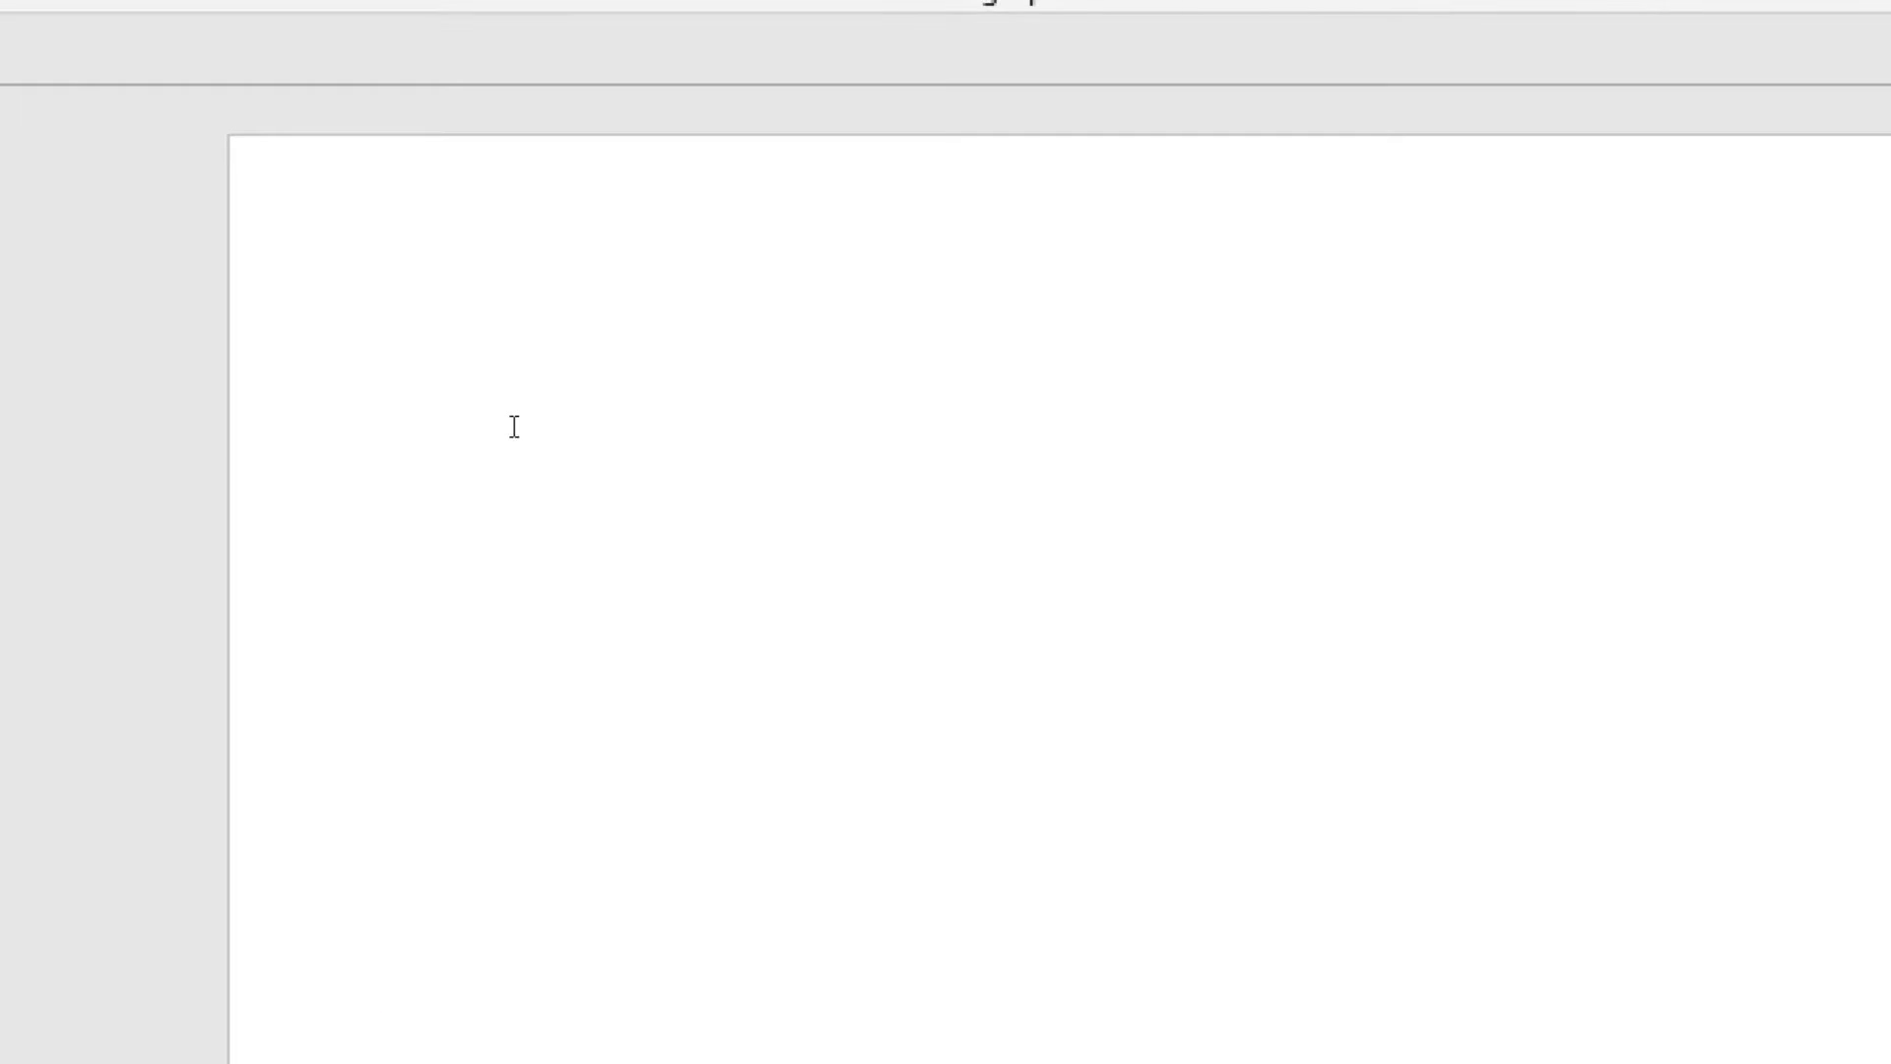
{"action": "type", "text": "=rand(6"}
{"action": "key", "text": "BackSpace"}
{"action": "type", "text": "5"}
{"action": "key", "text": "BackSpace"}
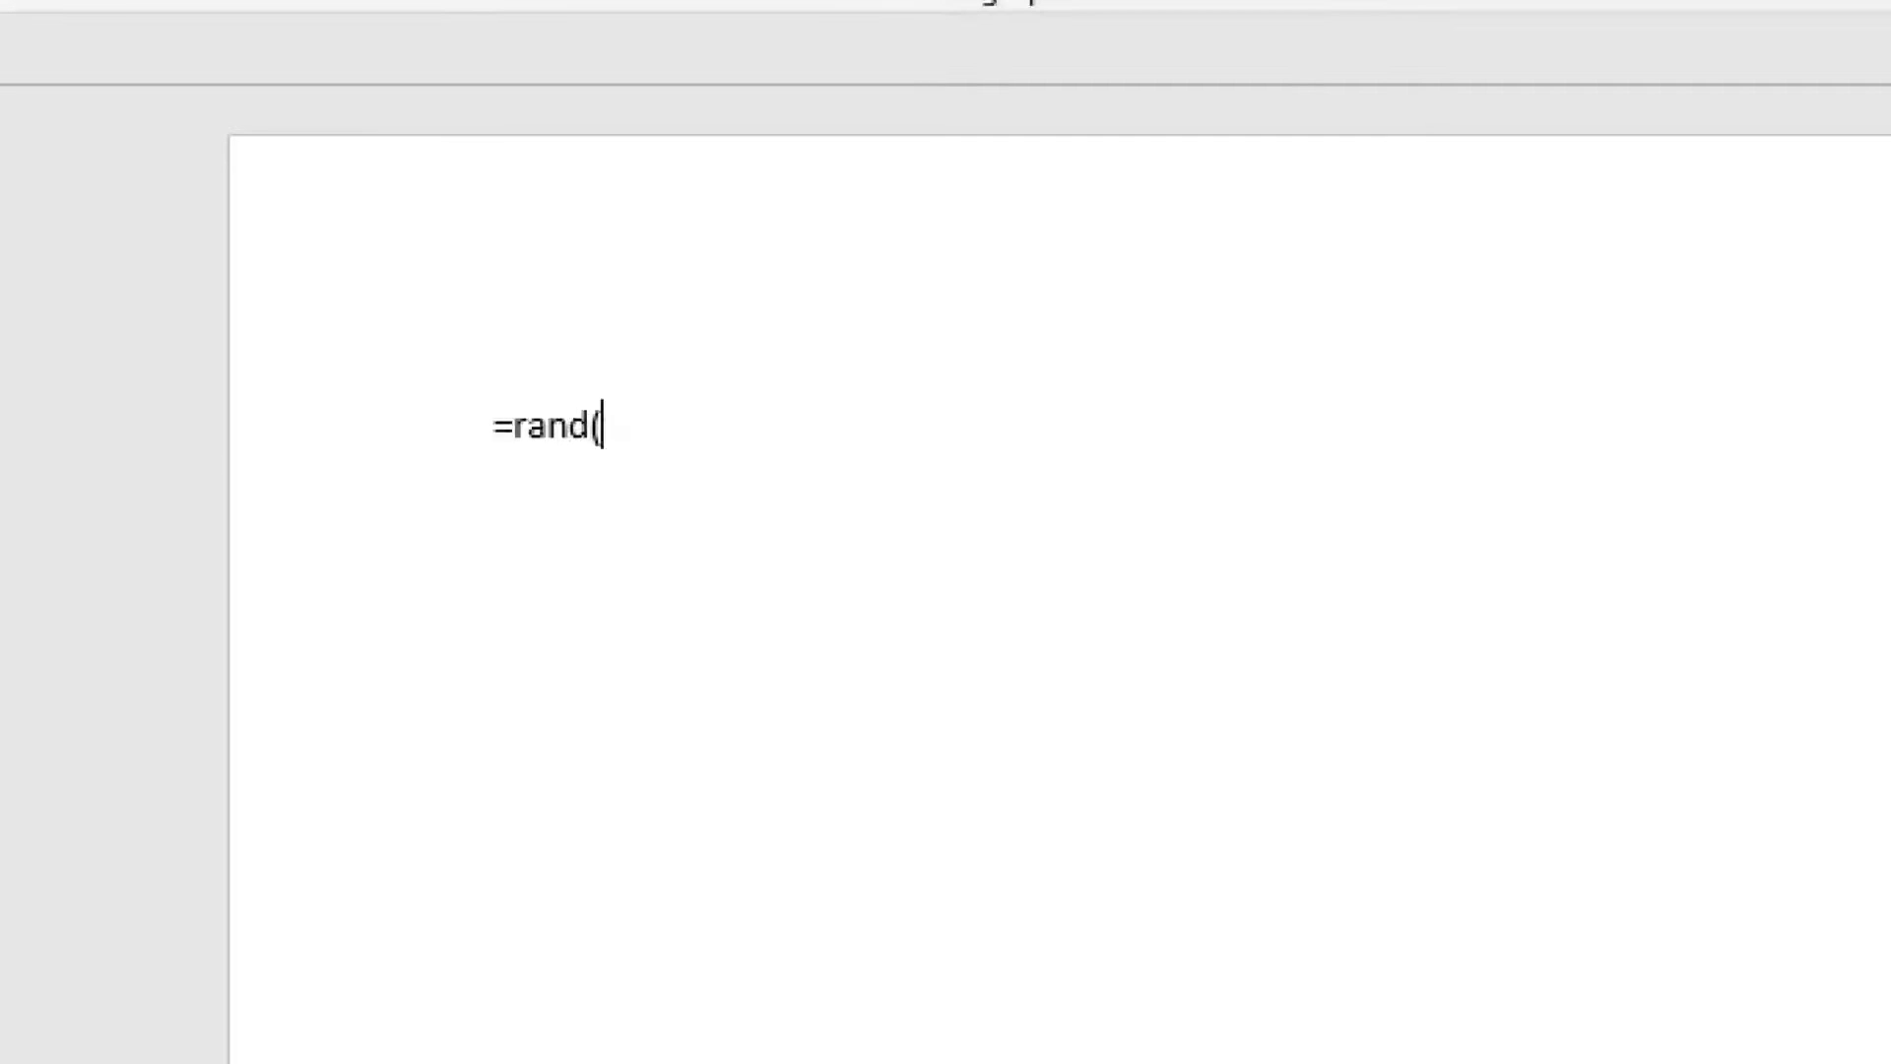
{"action": "type", "text": "8"}
{"action": "key", "text": "BackSpace"}
{"action": "type", "text": "9"}
{"action": "key", "text": "BackSpace"}
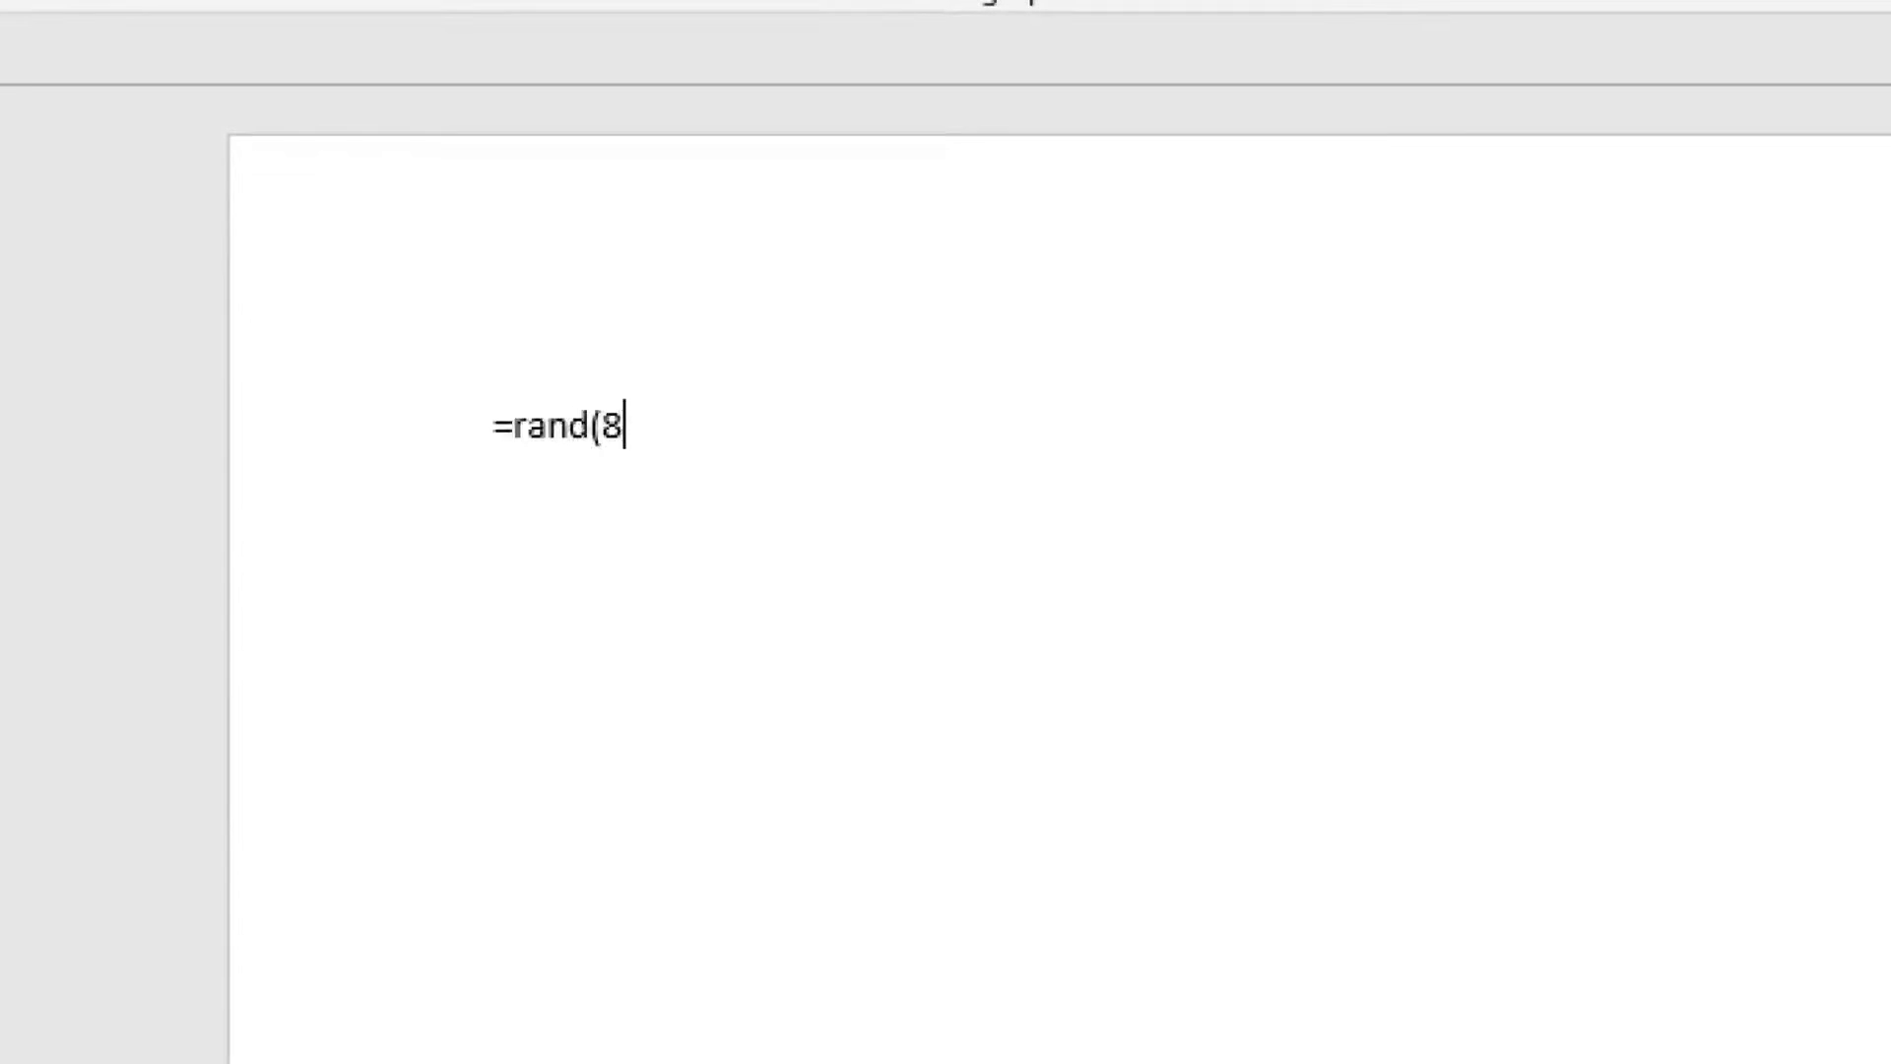
{"action": "type", "text": ","}
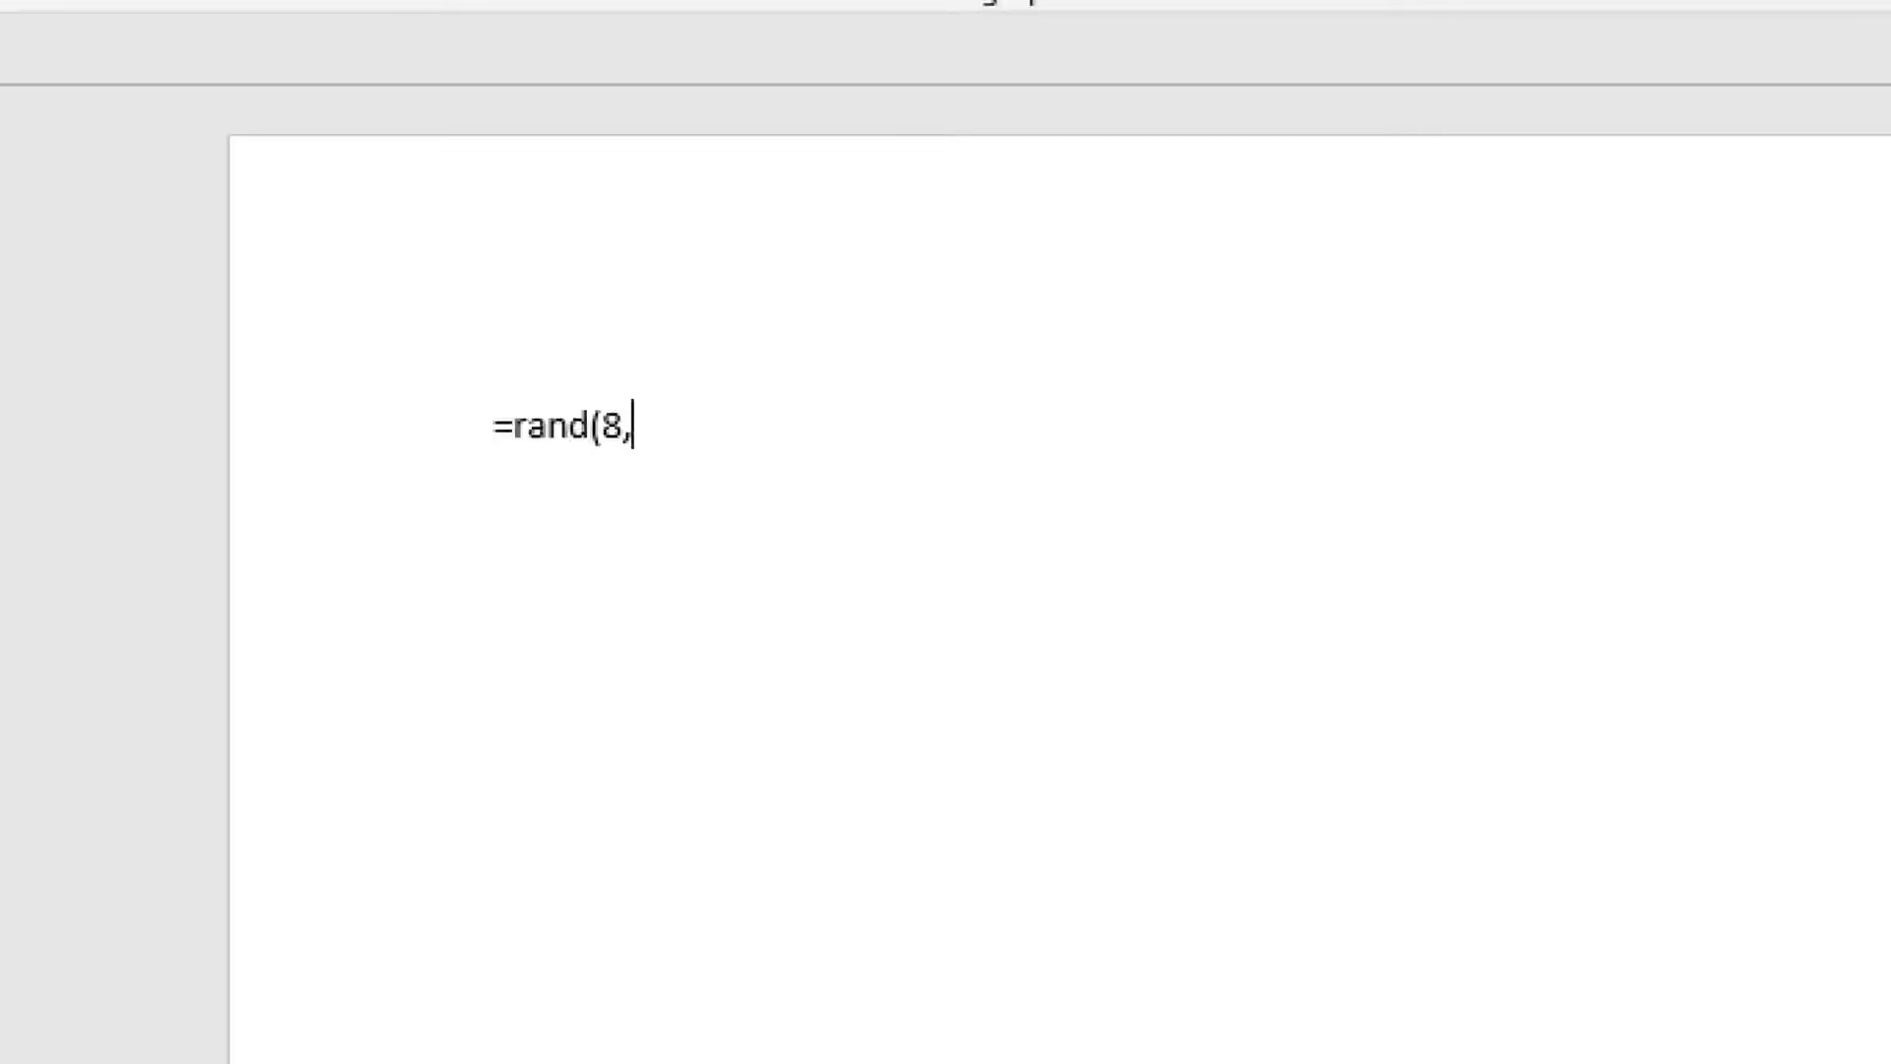
{"action": "type", "text": "3"}
{"action": "key", "text": "BackSpace"}
{"action": "type", "text": ")"}
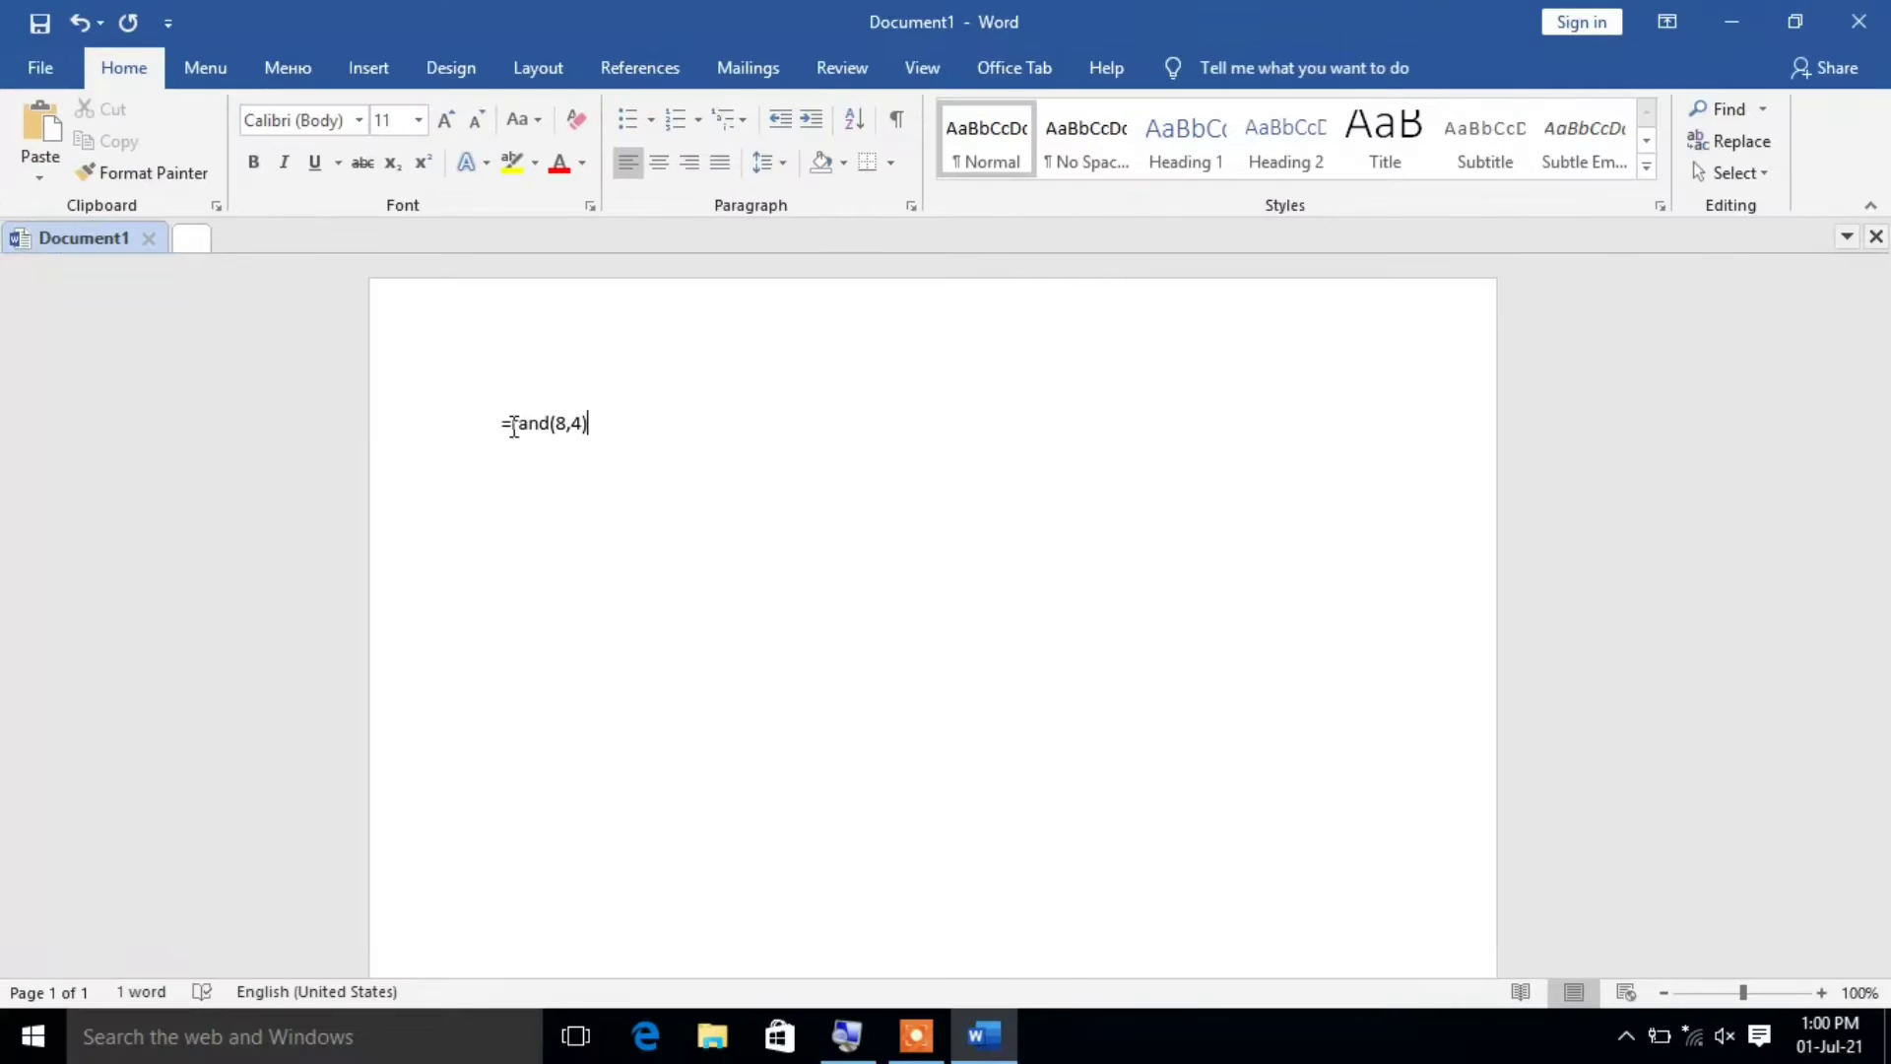
{"action": "key", "text": "Return"}
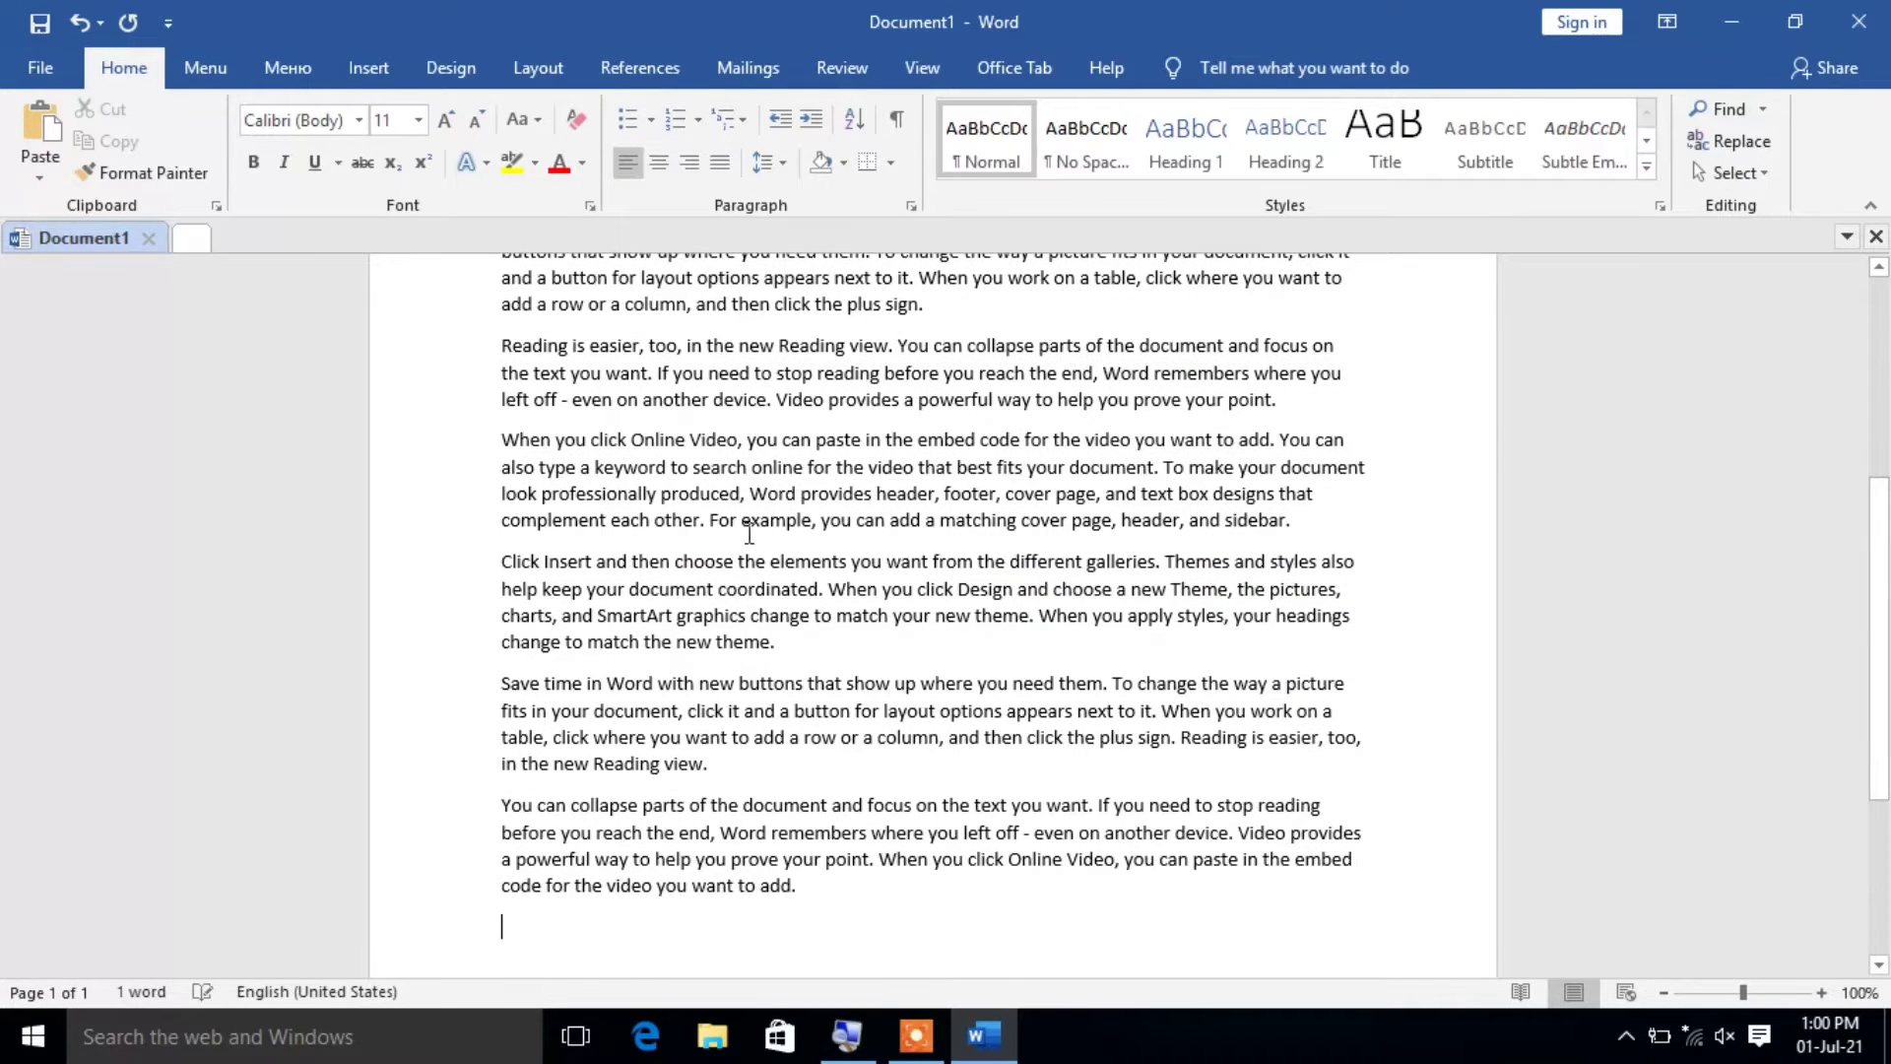
Look through the generated paragraphs from the beginning to the end of the document.
{"action": "scroll", "coordinate": [749, 552], "scroll_direction": "down", "scroll_amount": 3}
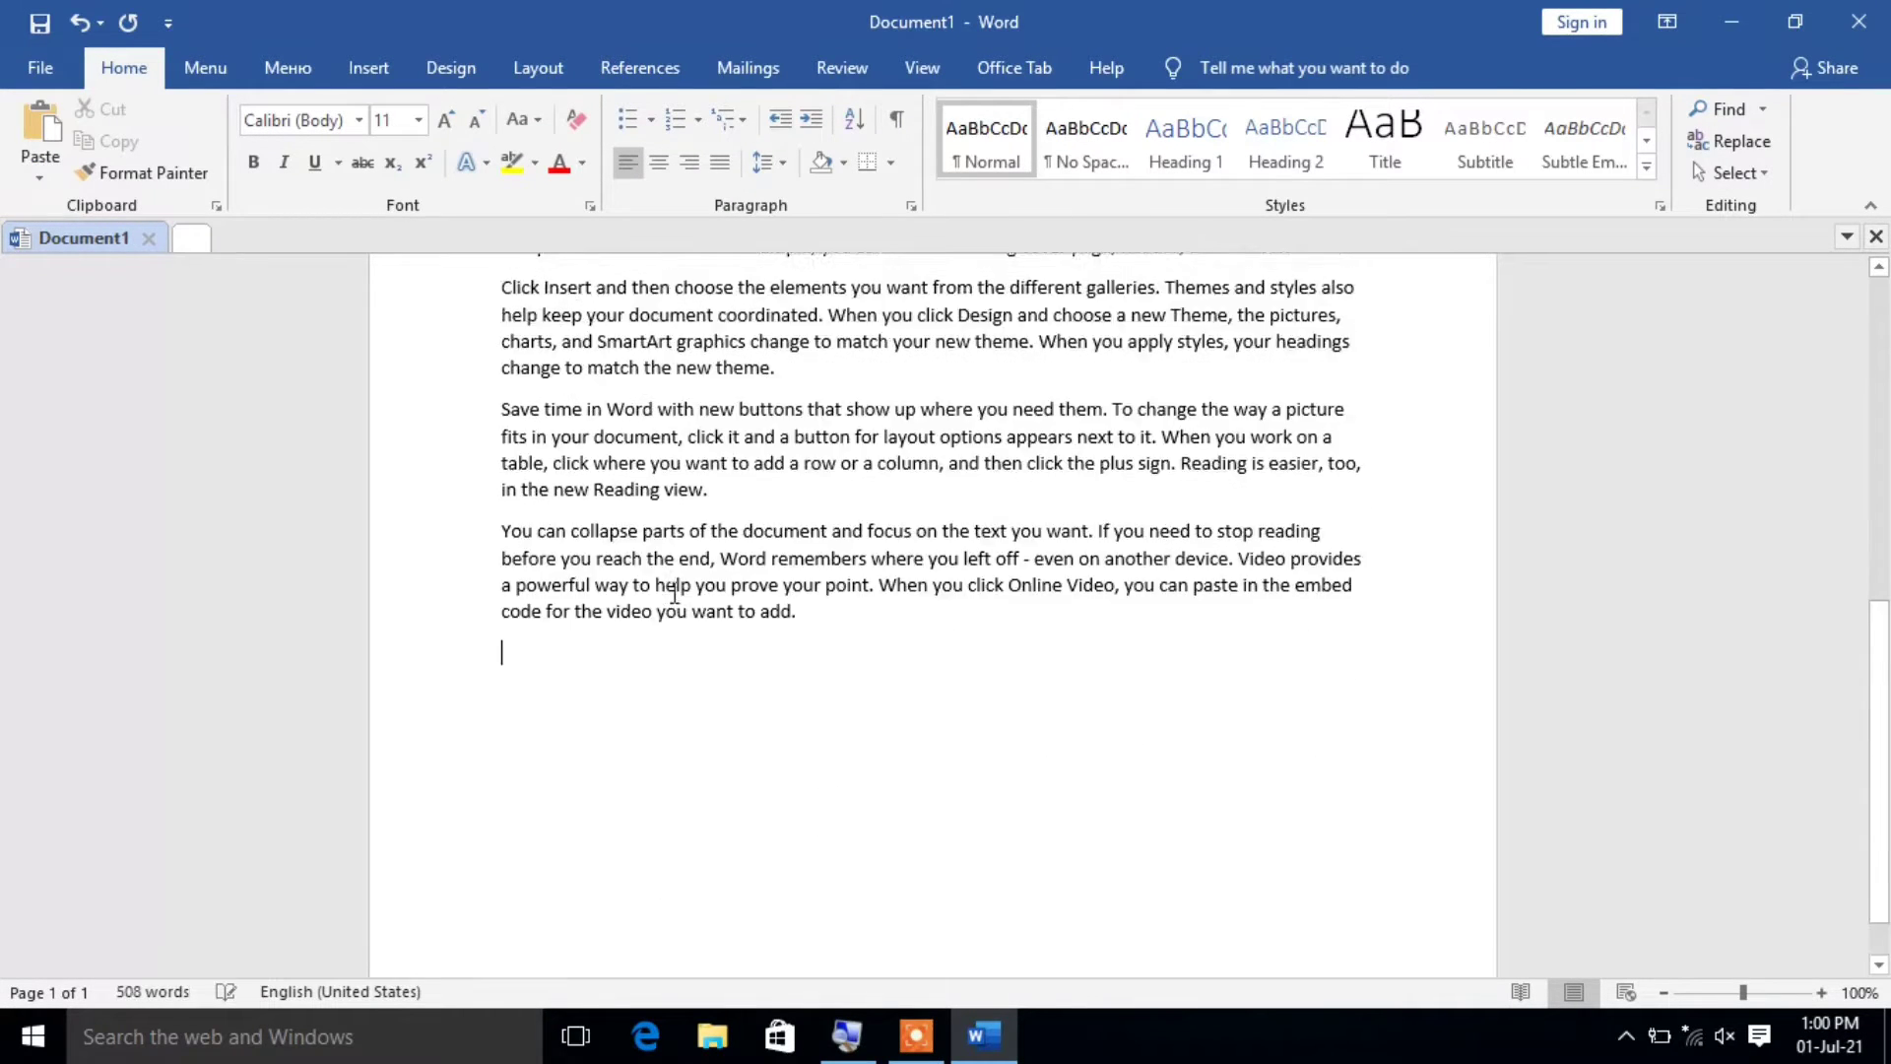
{"action": "scroll", "coordinate": [675, 591], "scroll_direction": "up", "scroll_amount": 4}
{"action": "scroll", "coordinate": [654, 729], "scroll_direction": "down", "scroll_amount": 5}
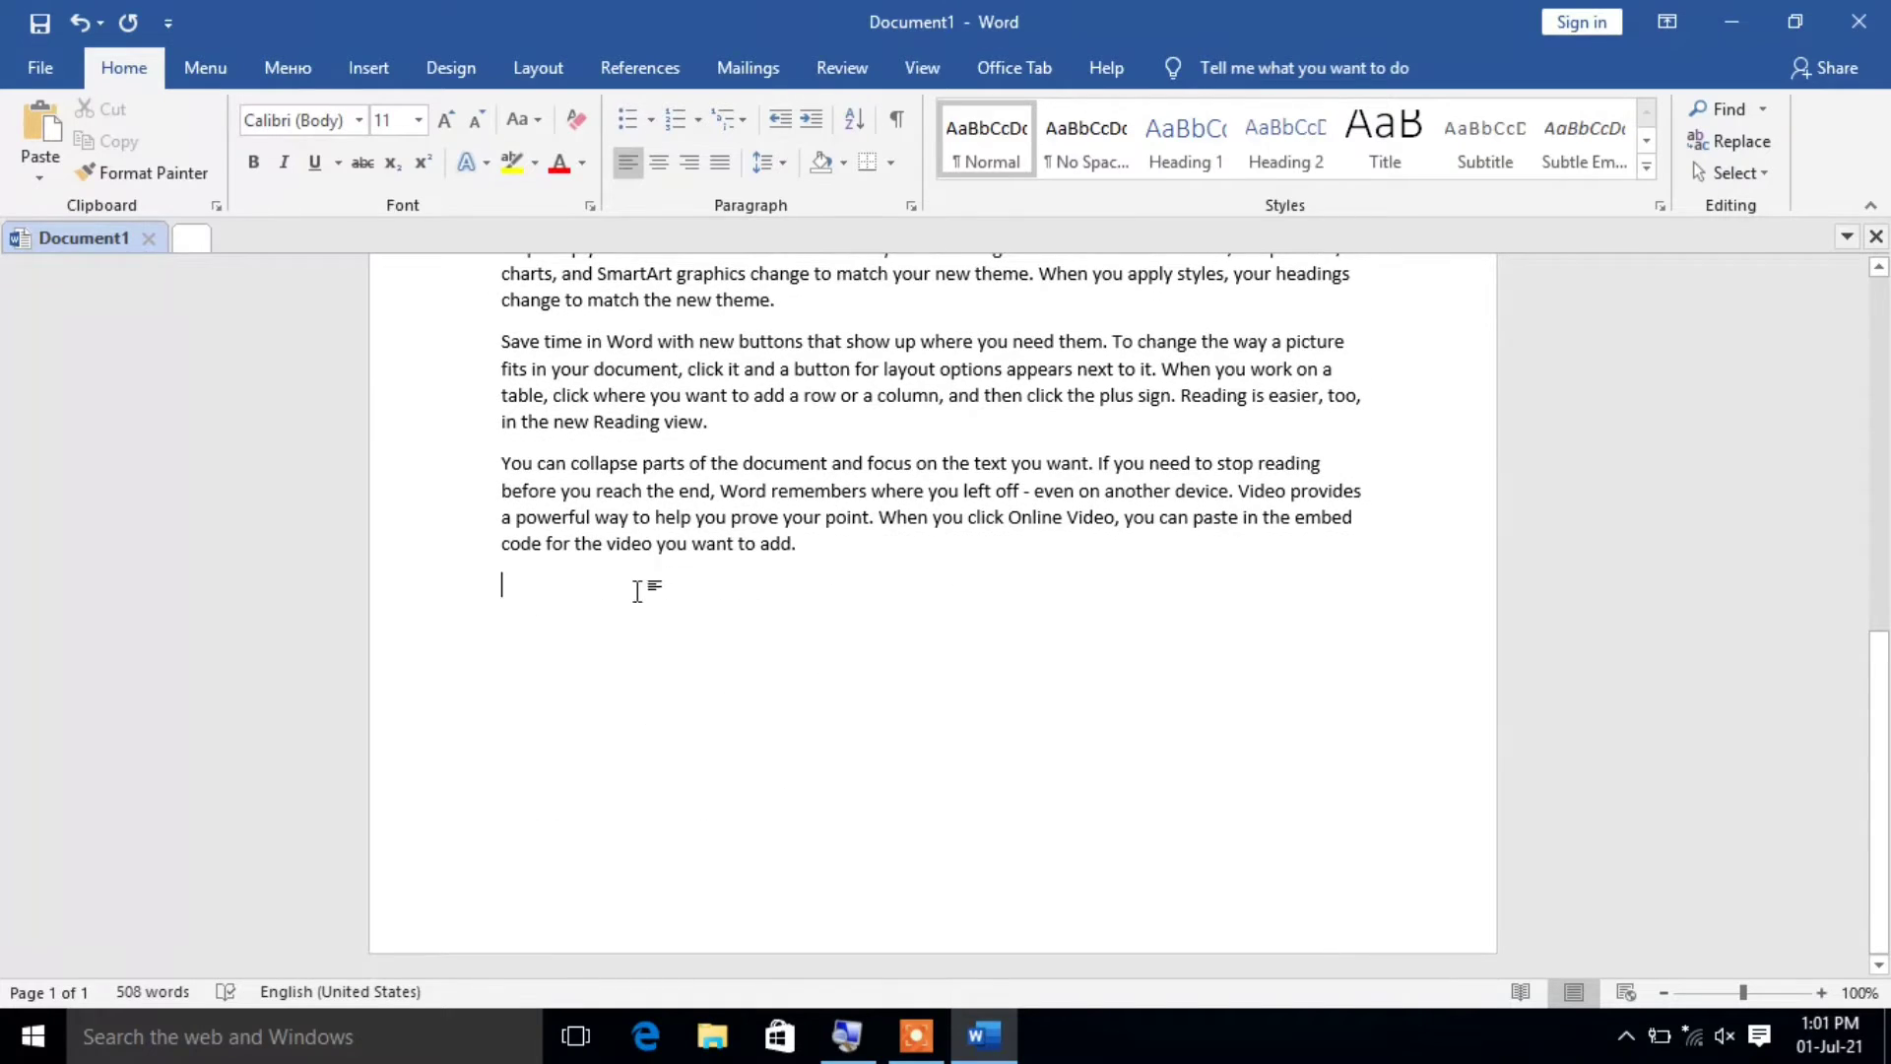
{"action": "scroll", "coordinate": [816, 591], "scroll_direction": "up", "scroll_amount": 5}
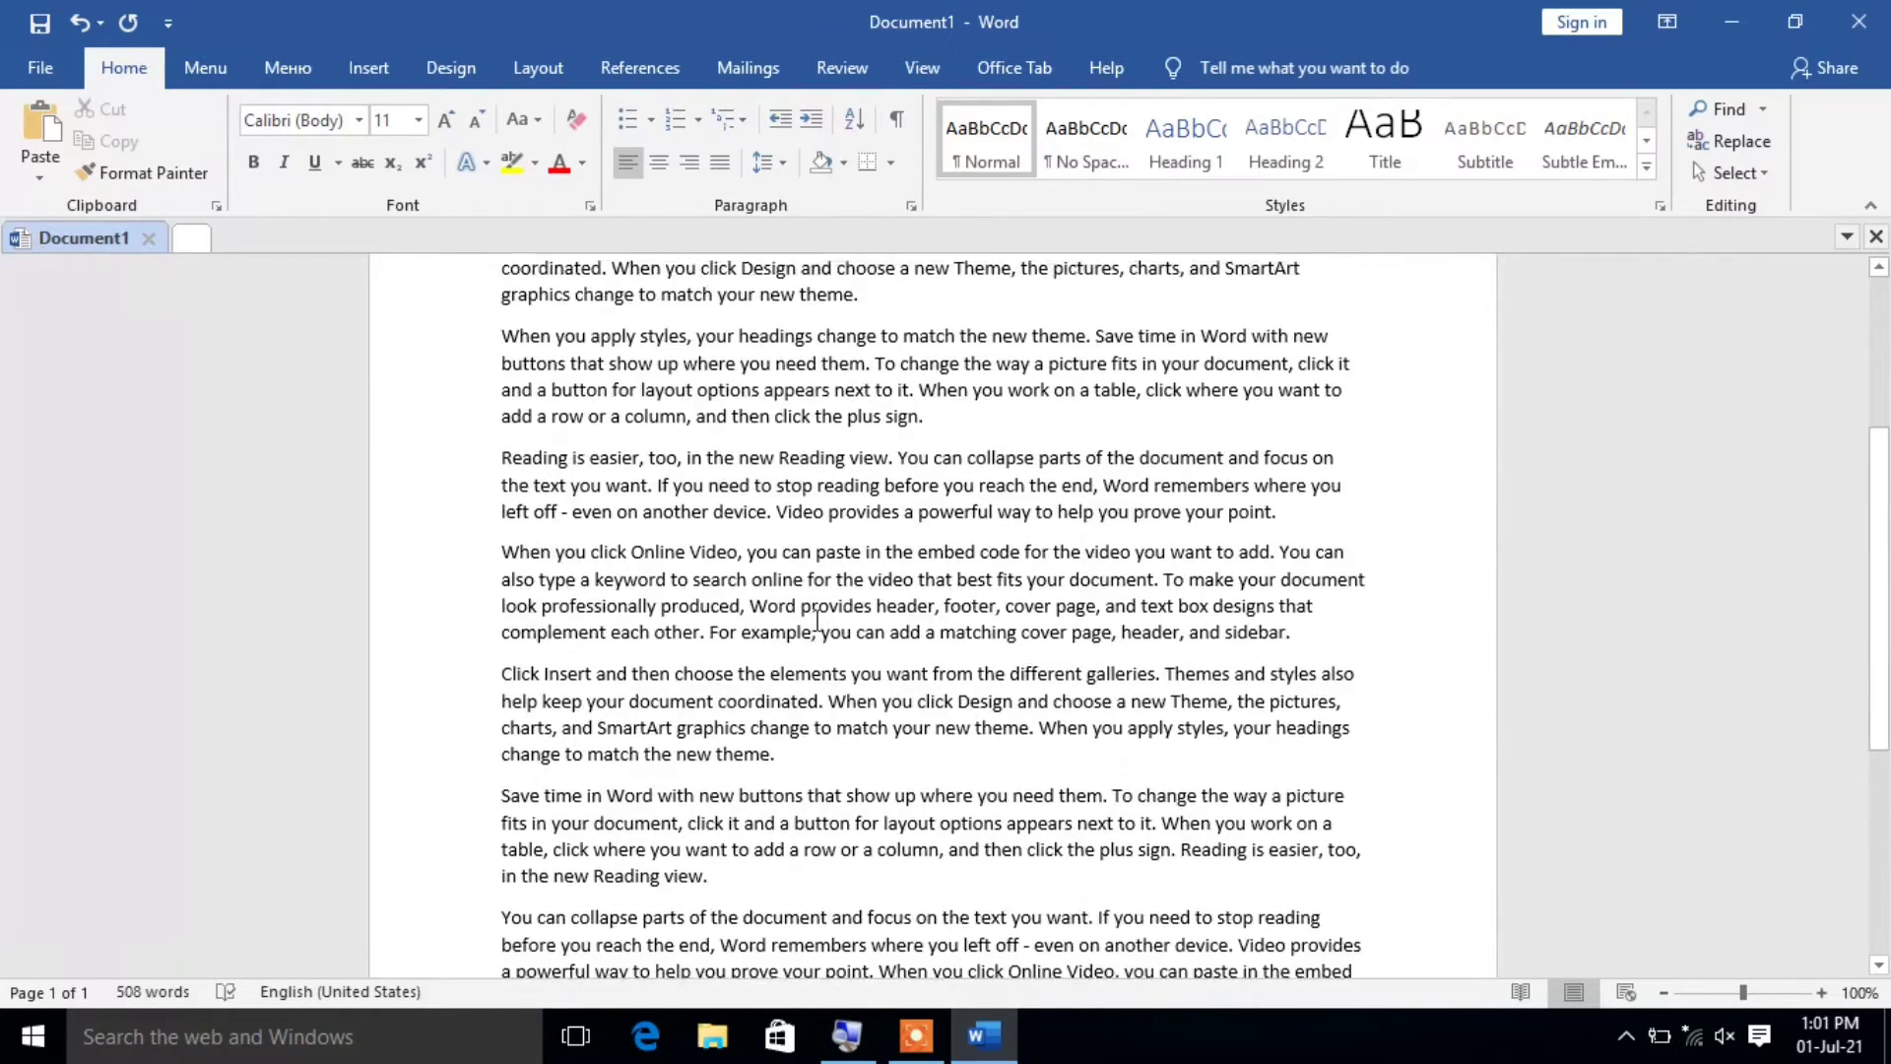
{"action": "scroll", "coordinate": [817, 621], "scroll_direction": "up", "scroll_amount": 4}
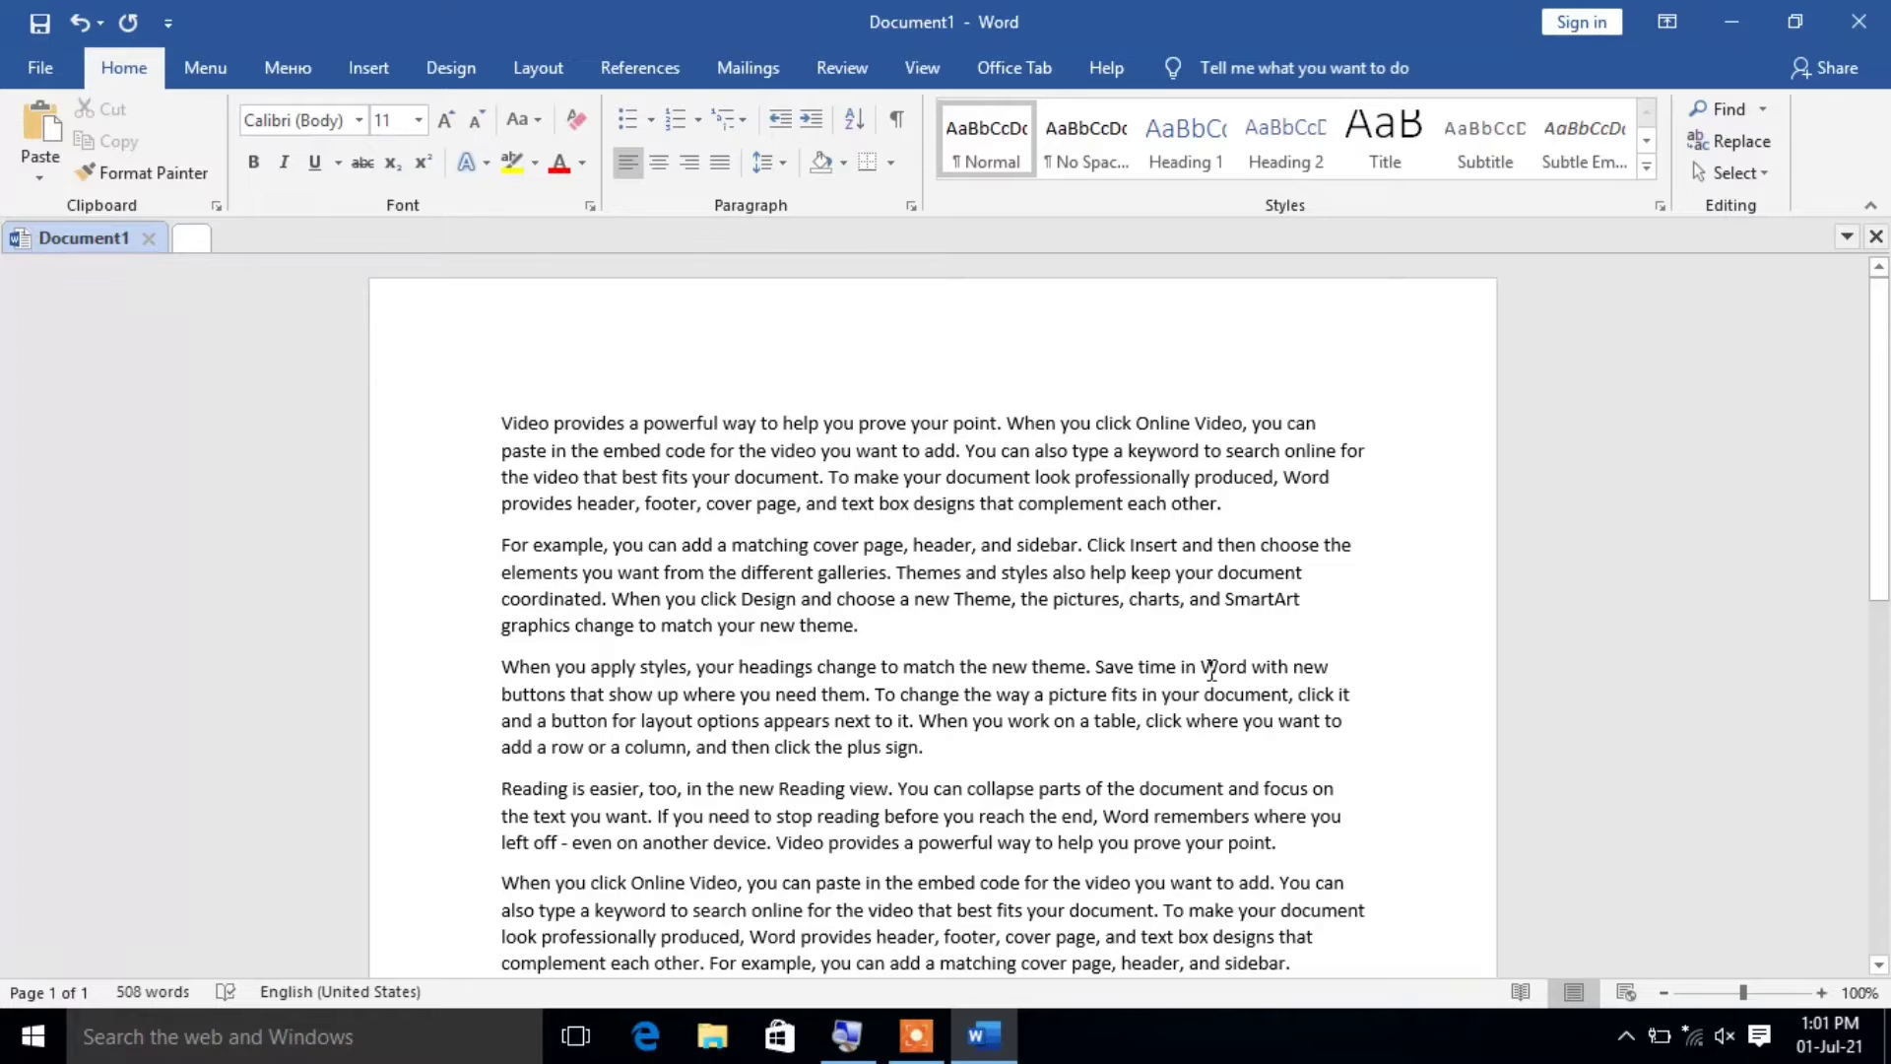
{"action": "scroll", "coordinate": [916, 608], "scroll_direction": "down", "scroll_amount": 10}
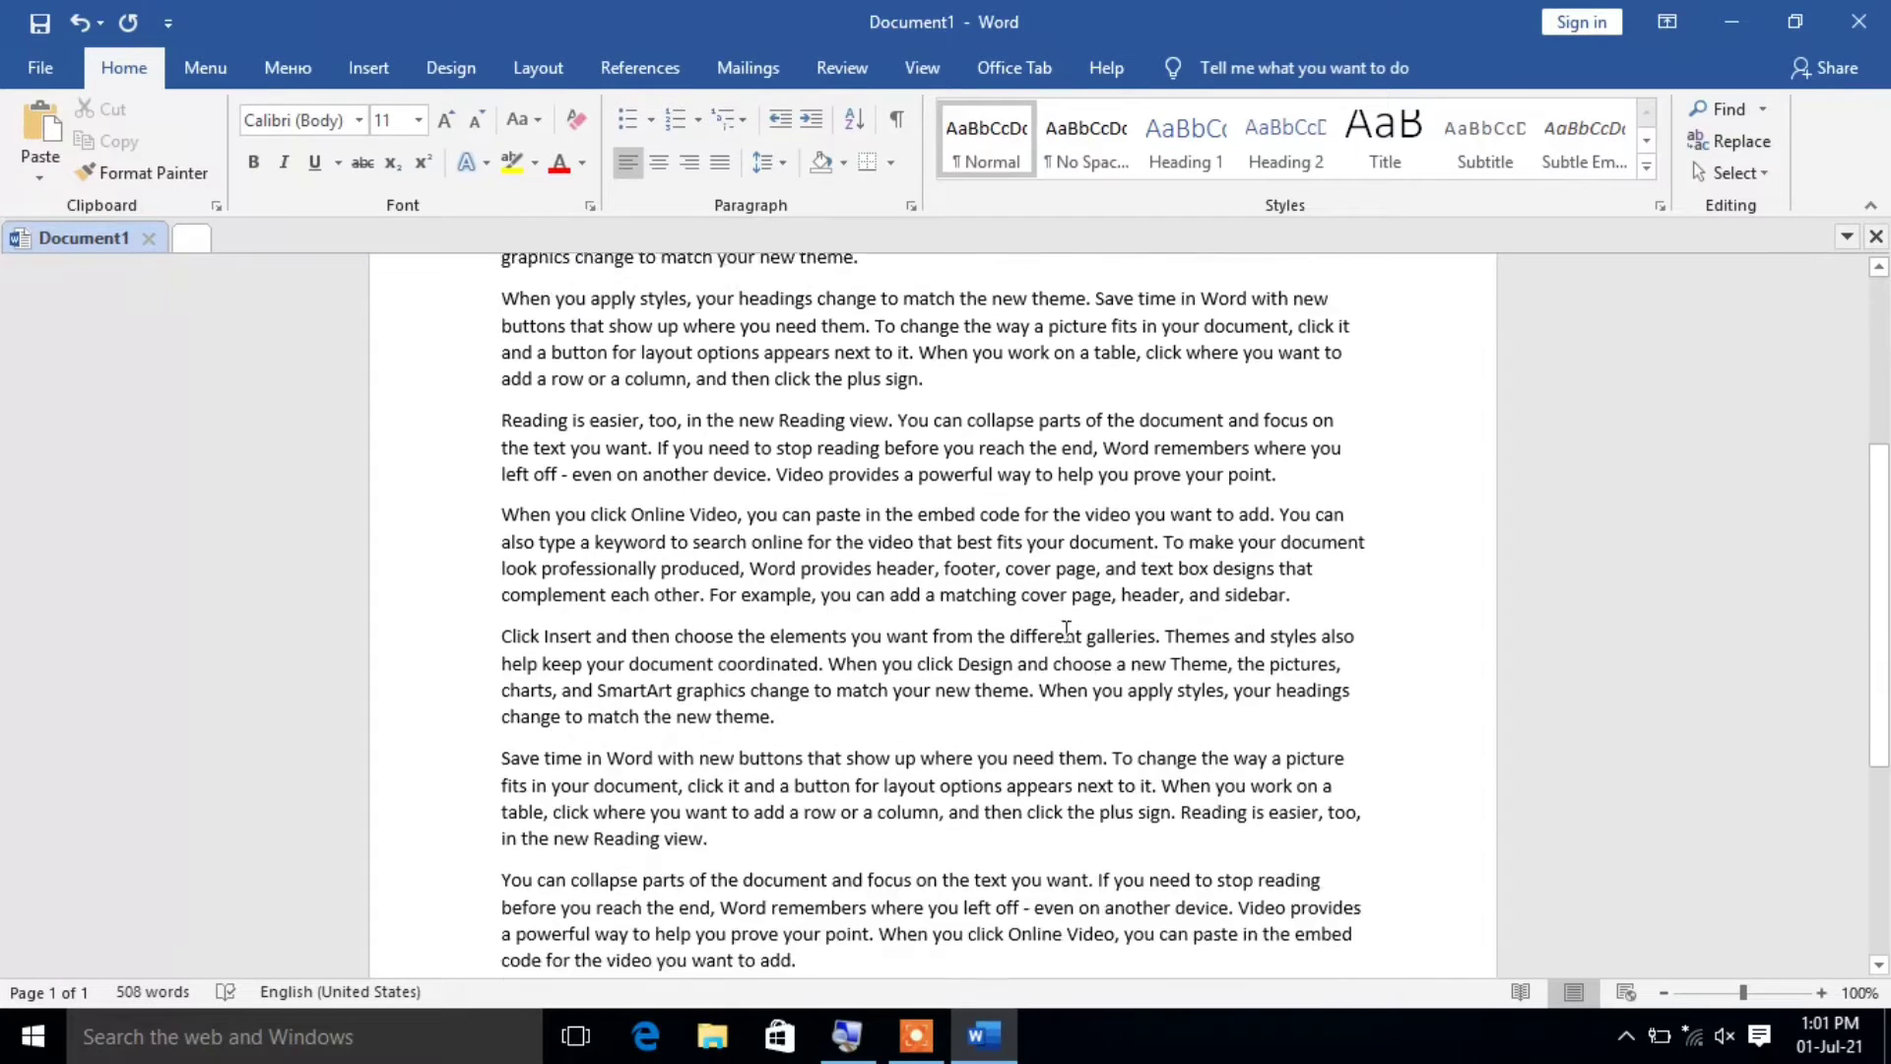
{"action": "scroll", "coordinate": [900, 857], "scroll_direction": "up", "scroll_amount": 5}
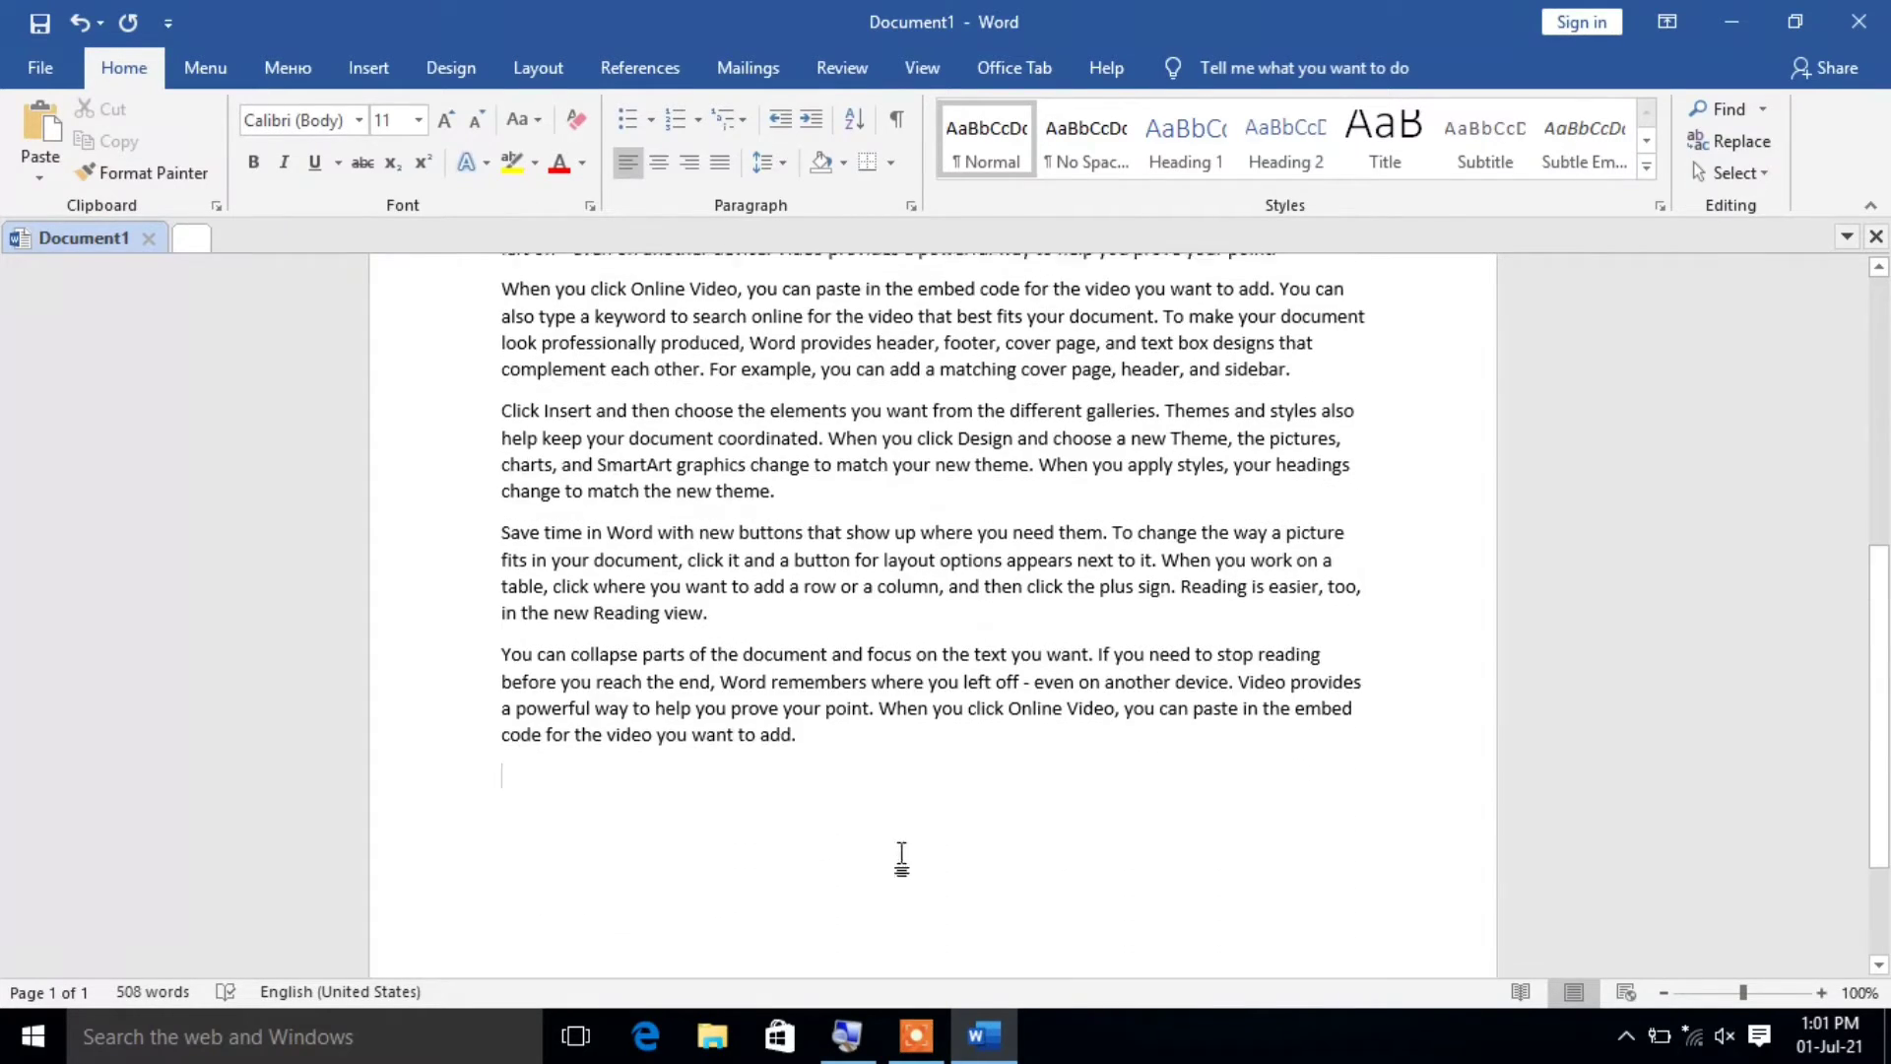
{"action": "scroll", "coordinate": [886, 768], "scroll_direction": "up", "scroll_amount": 3}
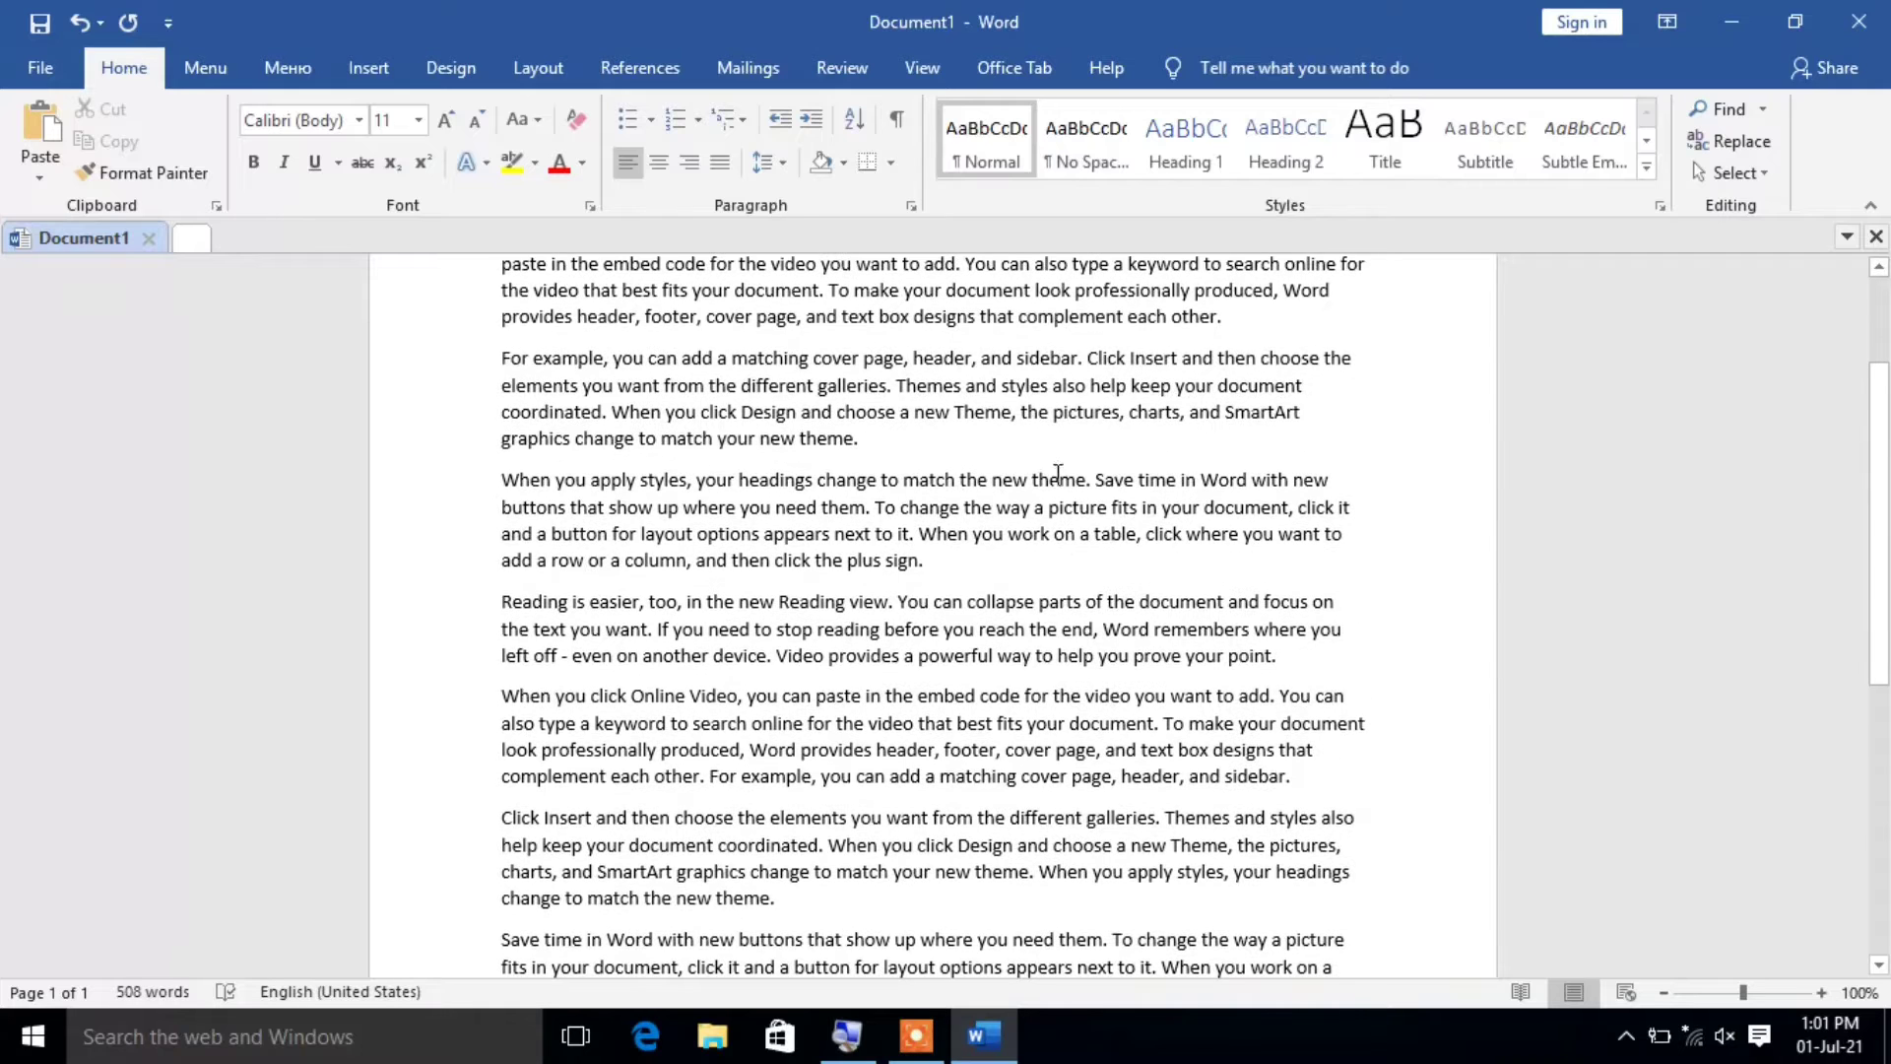
{"action": "scroll", "coordinate": [929, 576], "scroll_direction": "up", "scroll_amount": 1}
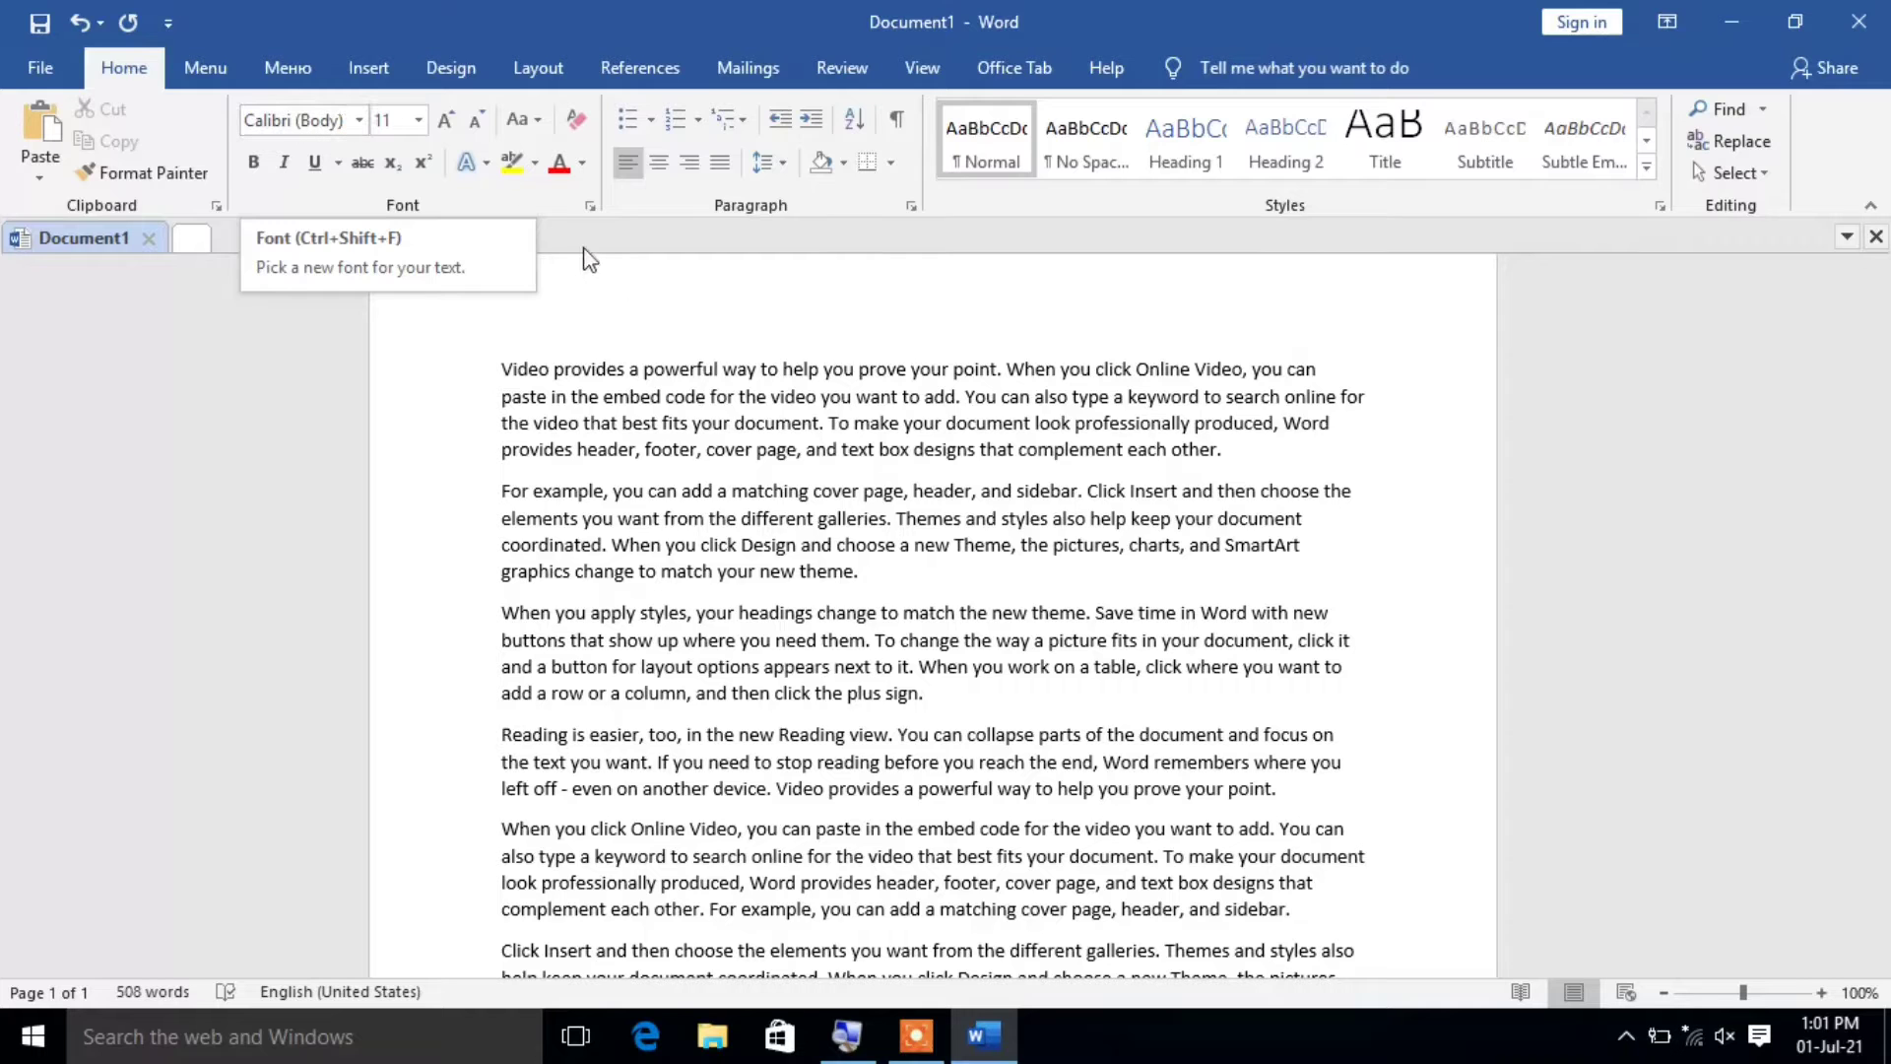
{"action": "scroll", "coordinate": [788, 577], "scroll_direction": "down", "scroll_amount": 9}
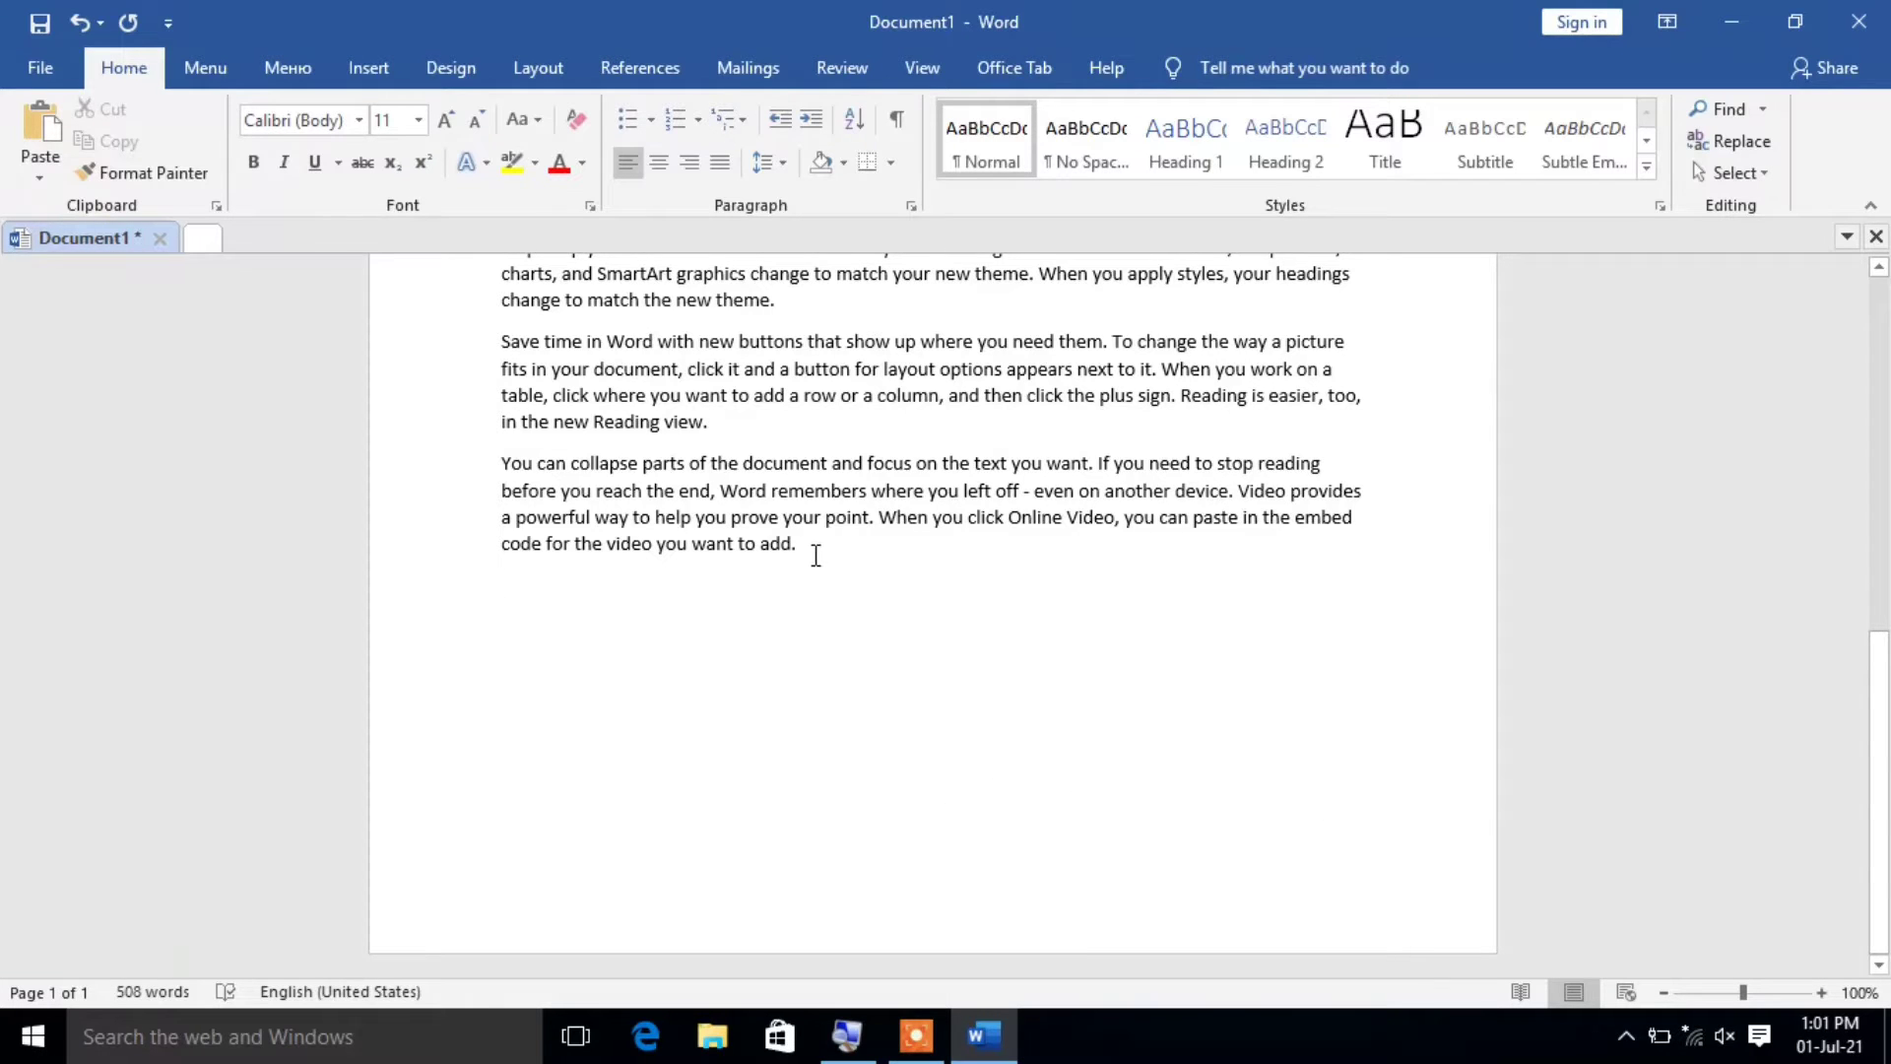
{"action": "left_click_drag", "start_coordinate": [815, 555], "coordinate": [493, 331]}
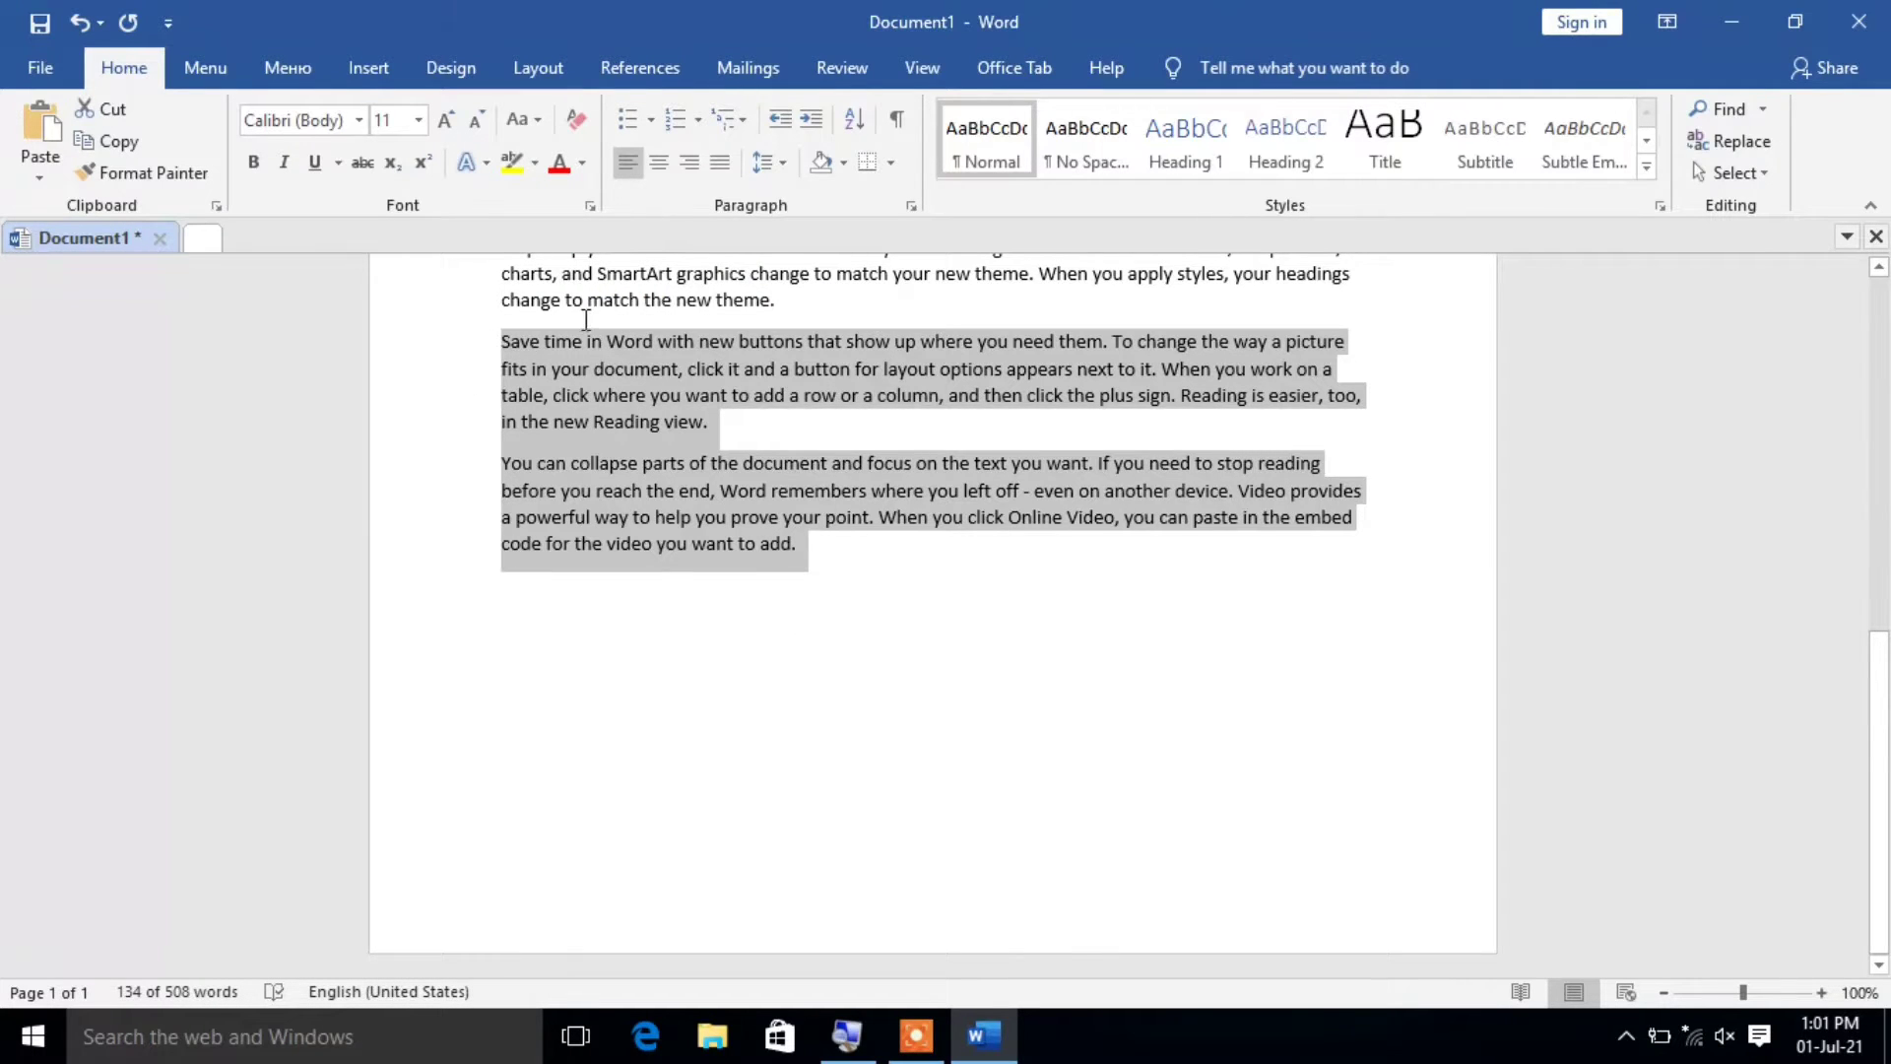
{"action": "left_click", "coordinate": [900, 677]}
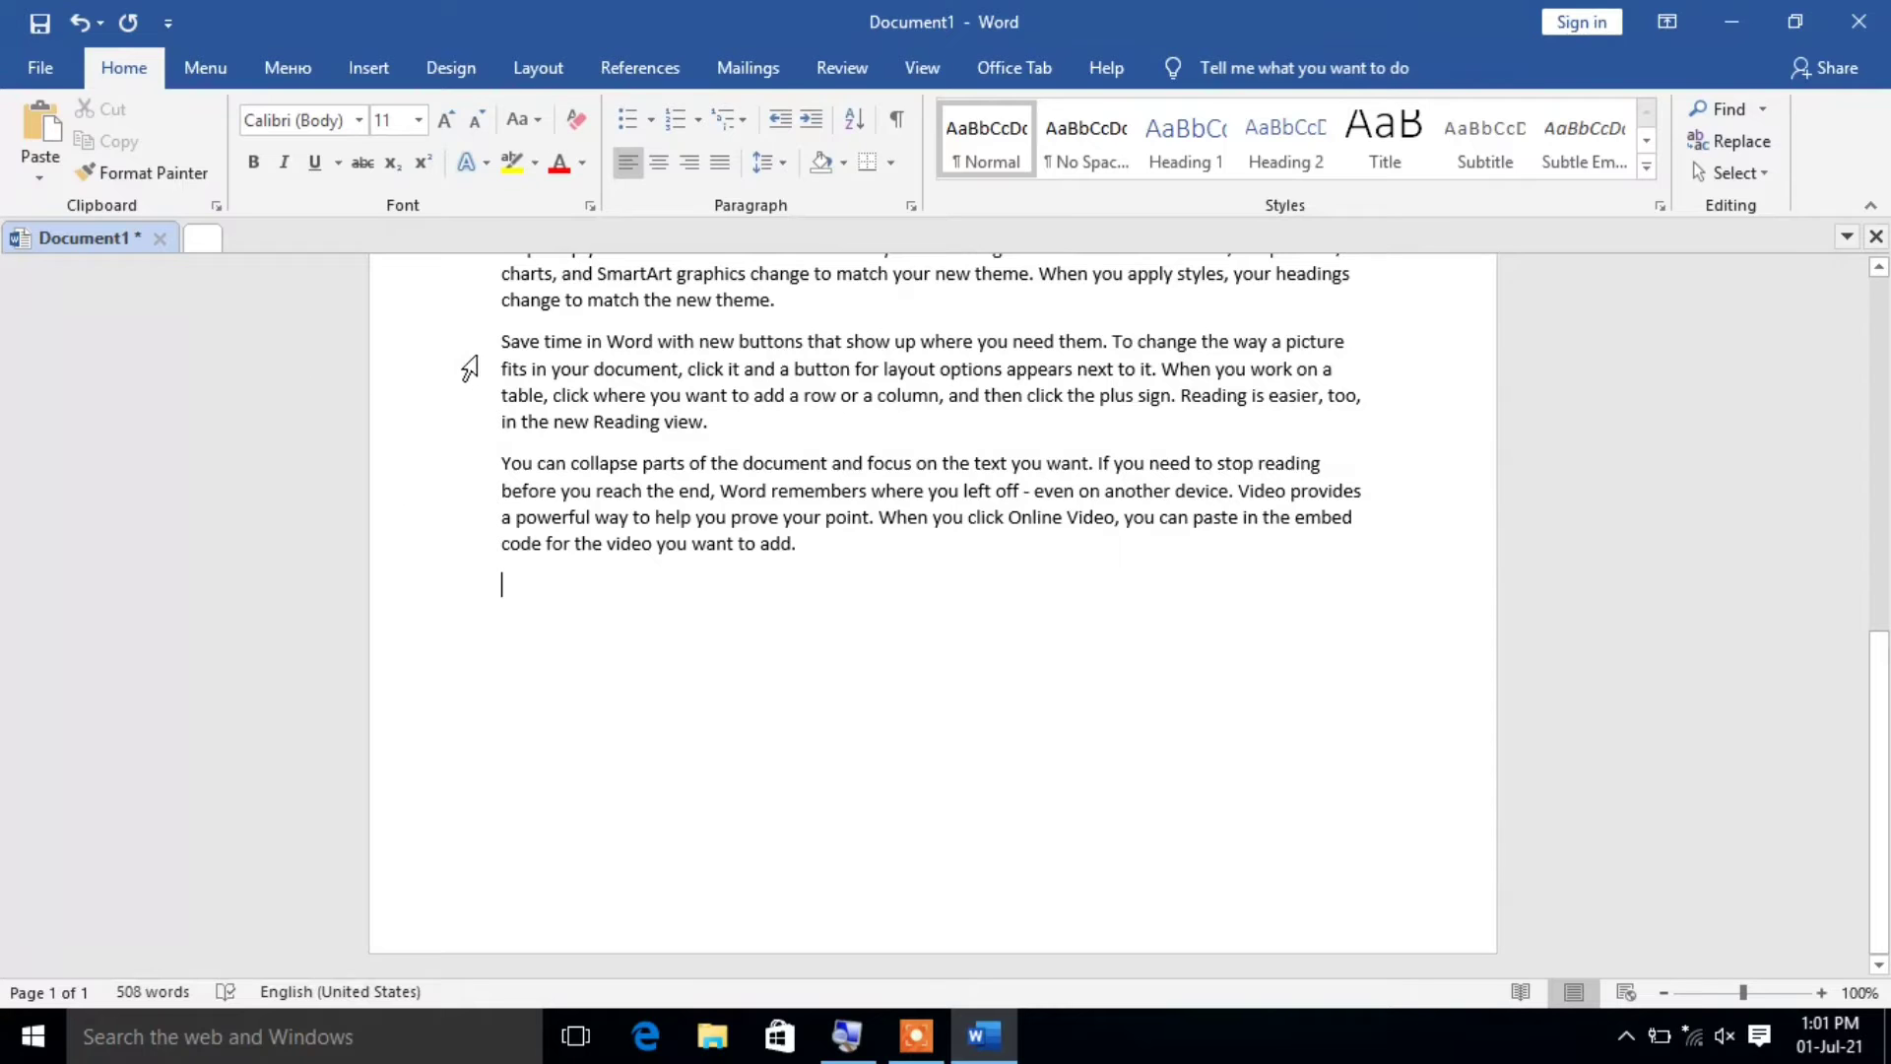
{"action": "left_click_drag", "start_coordinate": [471, 370], "coordinate": [529, 567]}
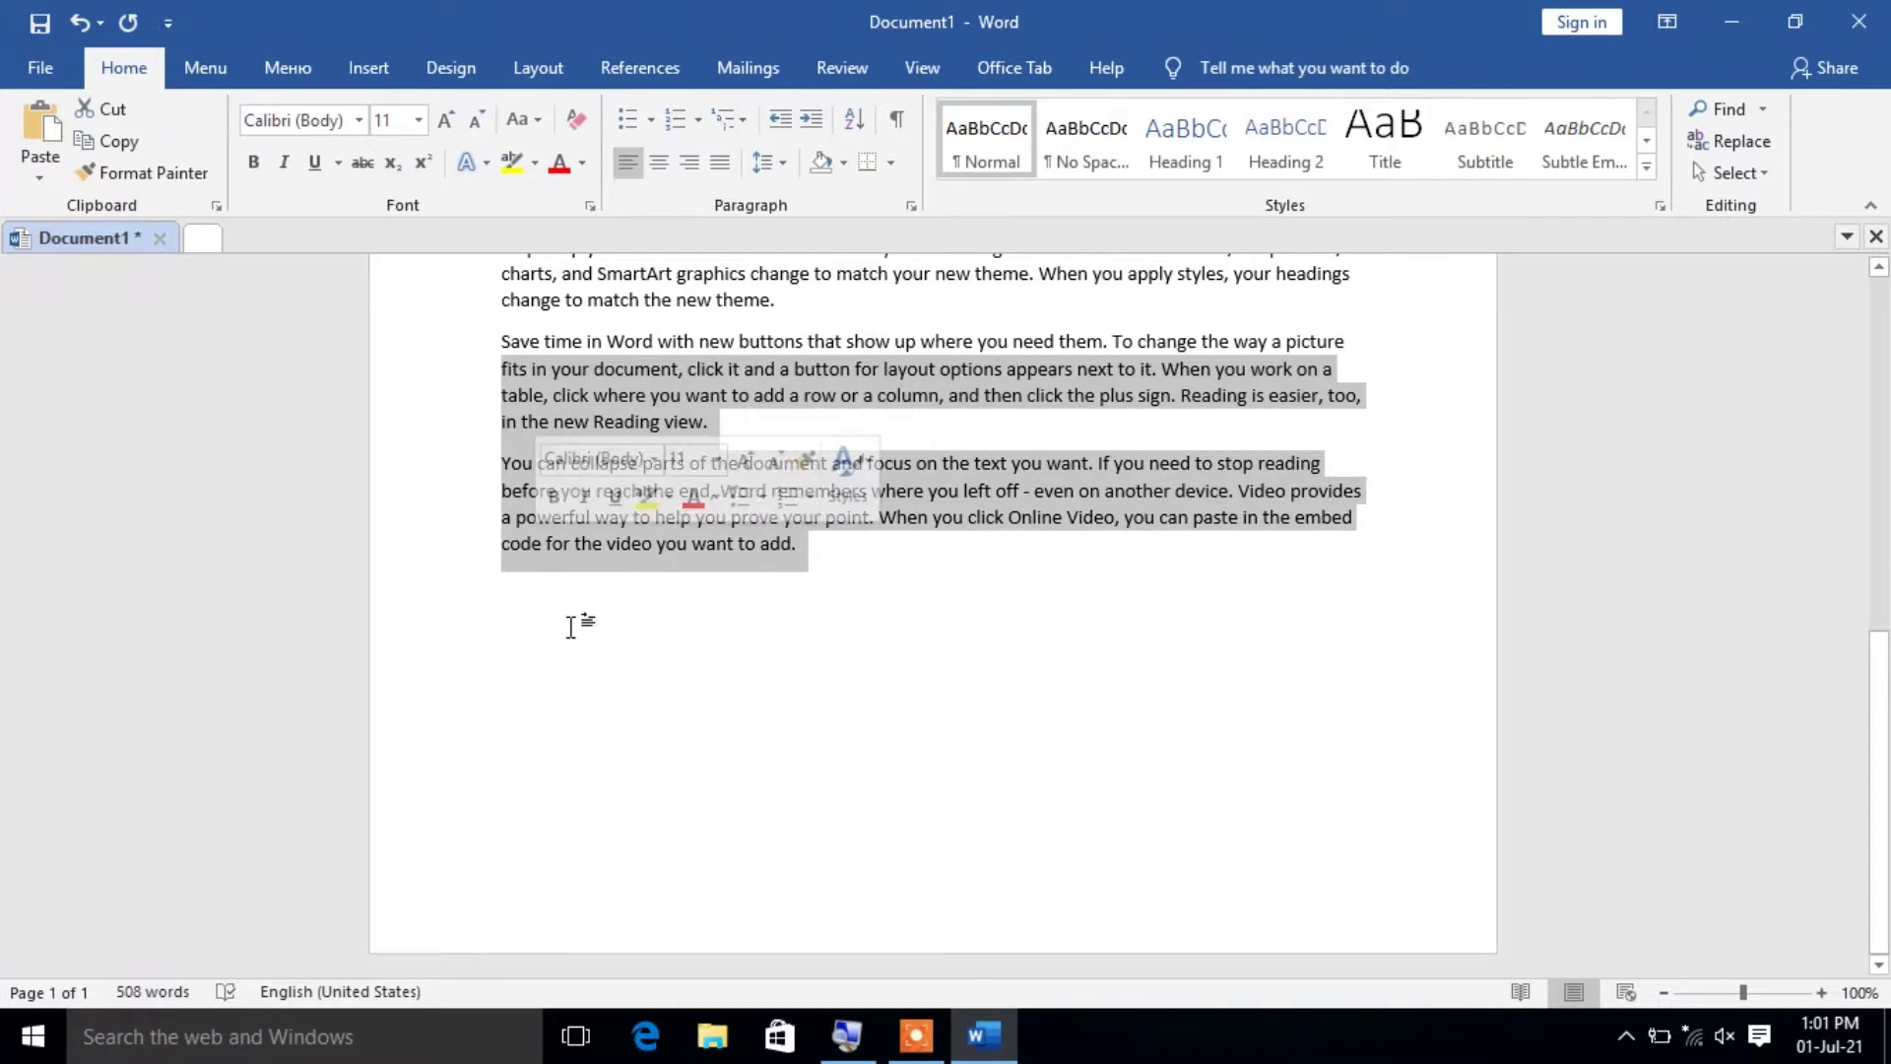
{"action": "left_click", "coordinate": [570, 624]}
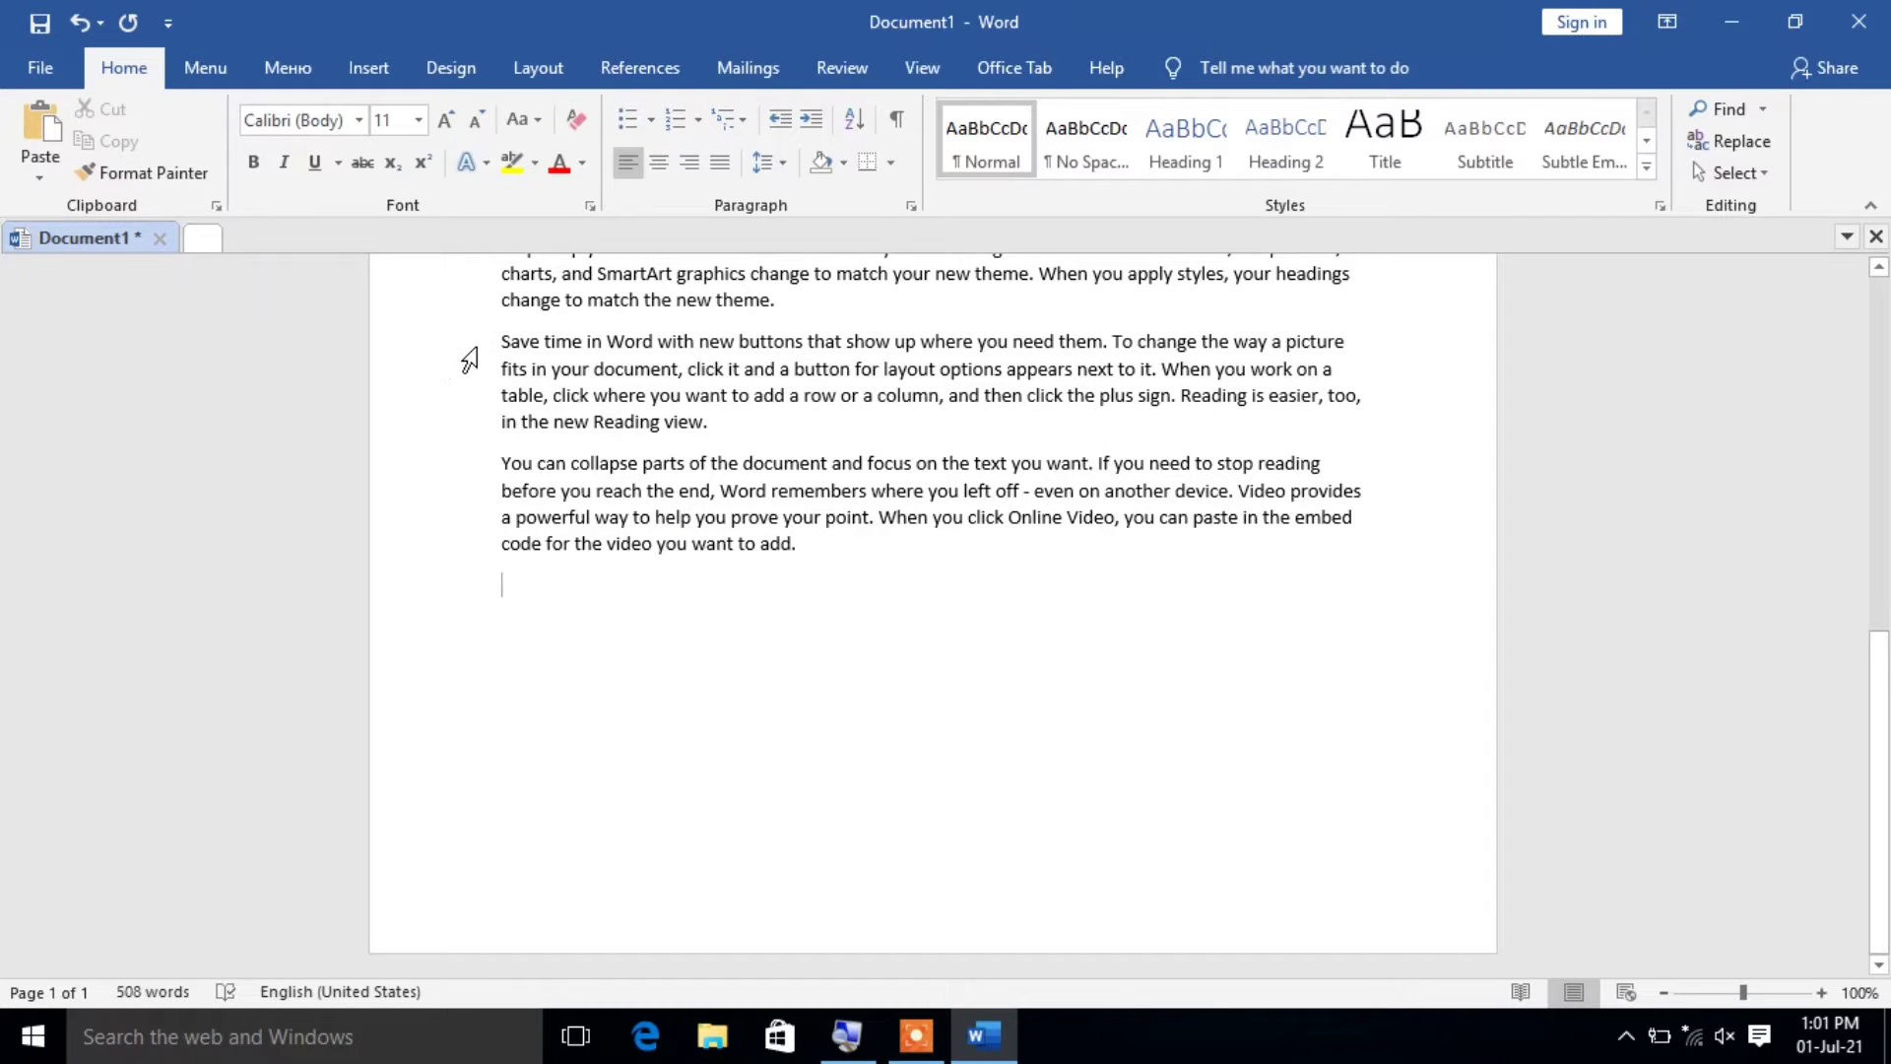
Copy the last two paragraphs, starting at "Save time in Word", and paste them on the empty line at the document's end.
{"action": "left_click_drag", "start_coordinate": [474, 350], "coordinate": [519, 578]}
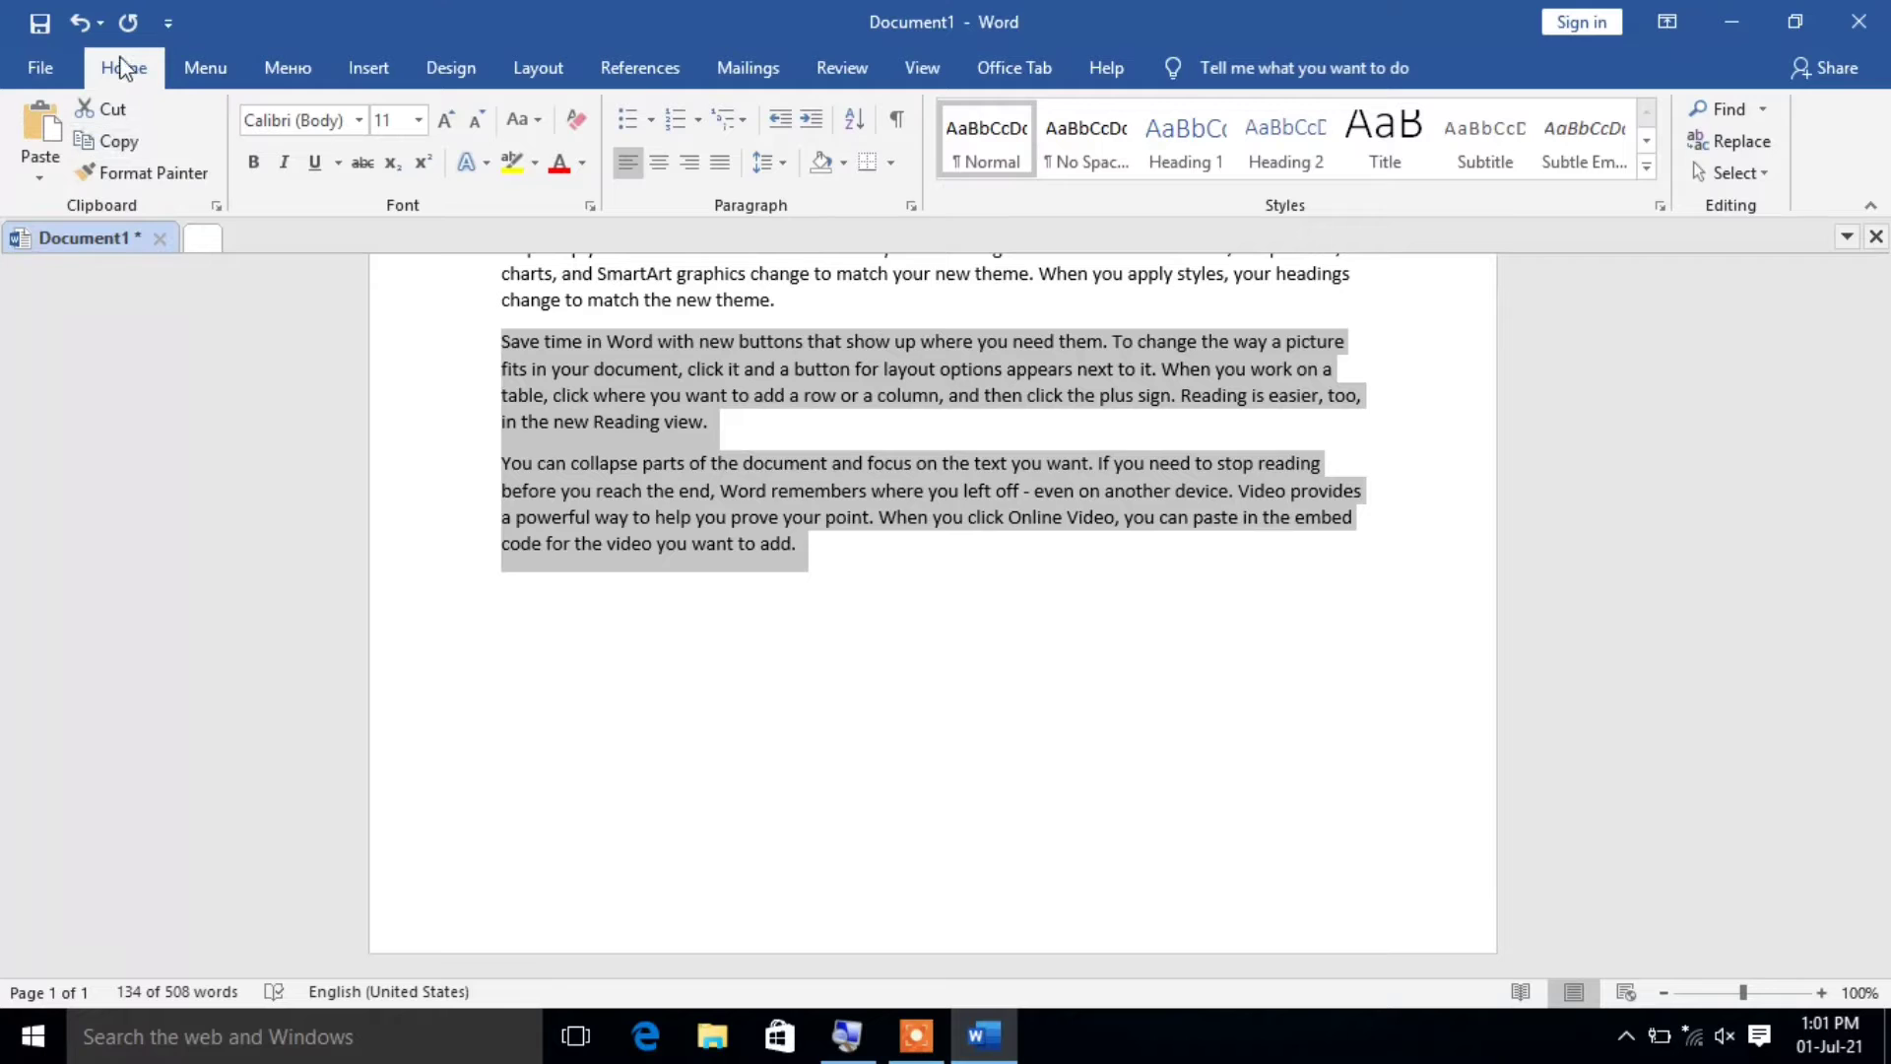
{"action": "left_click", "coordinate": [126, 148]}
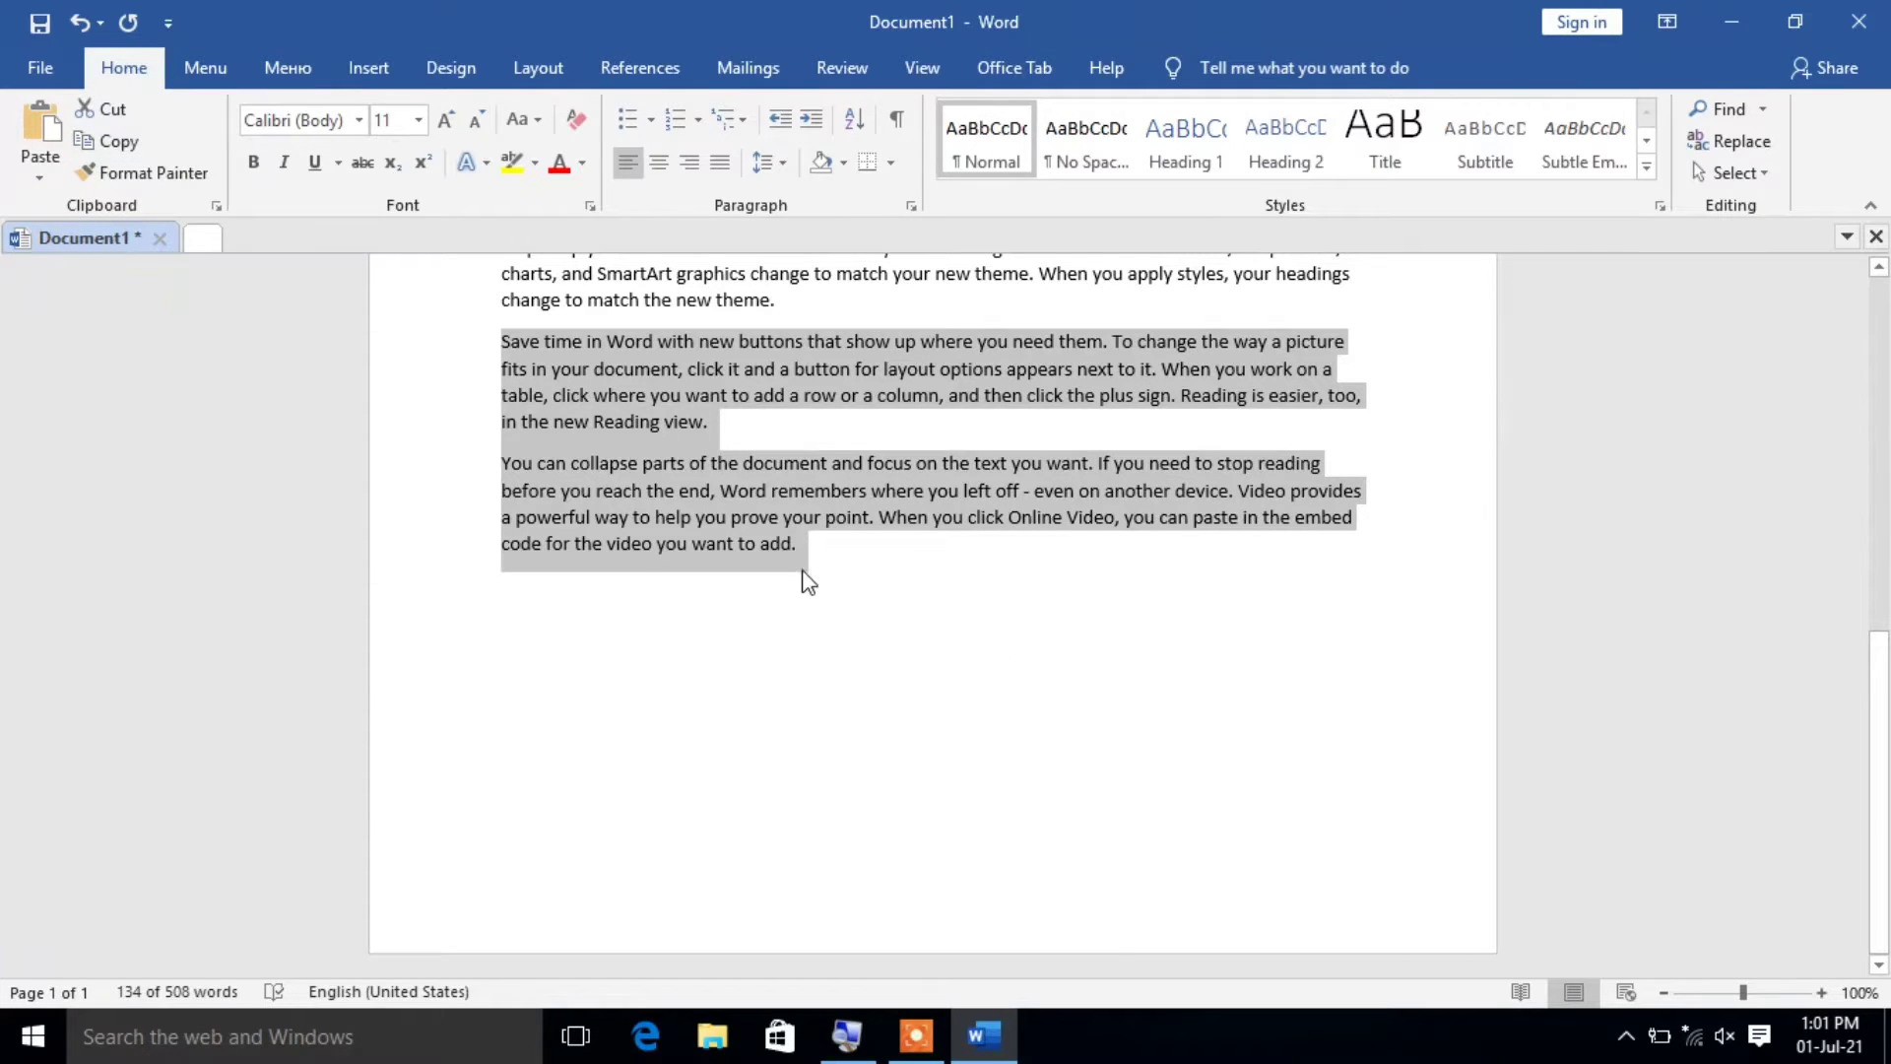
{"action": "left_click", "coordinate": [522, 588]}
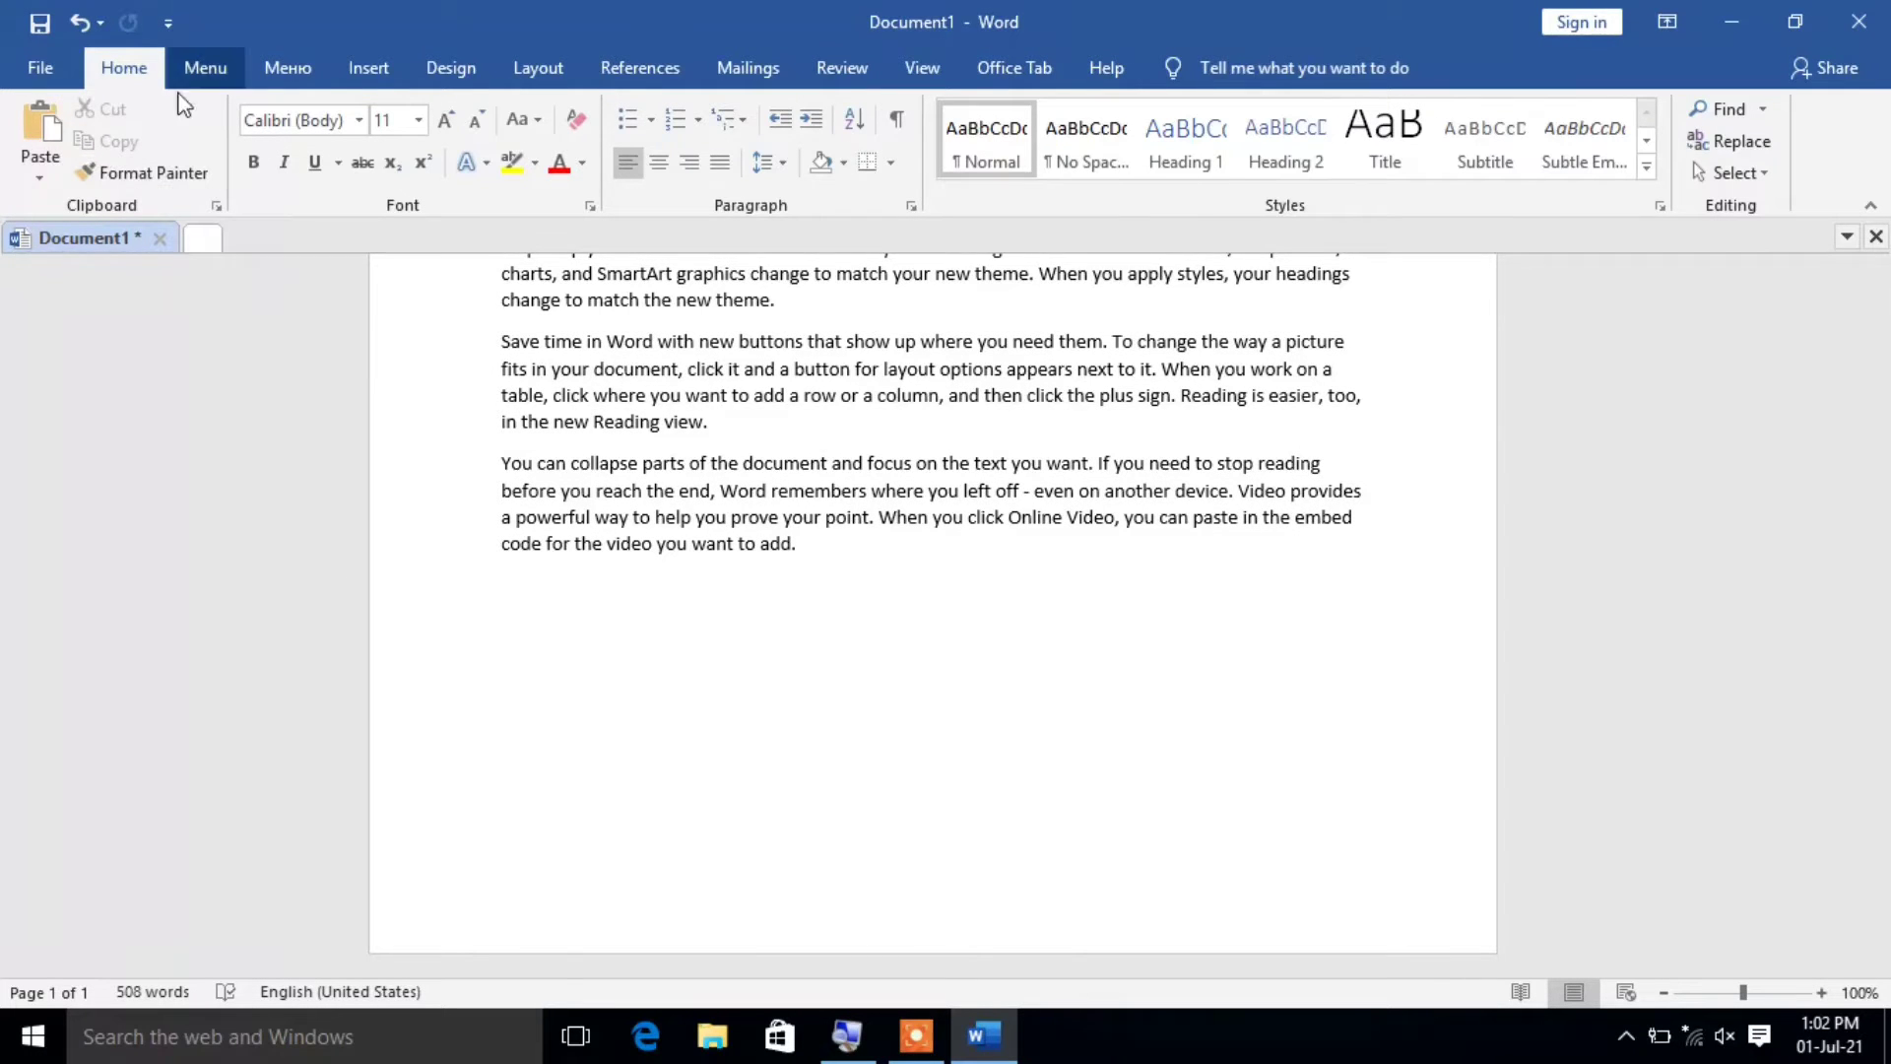
{"action": "left_click", "coordinate": [40, 133]}
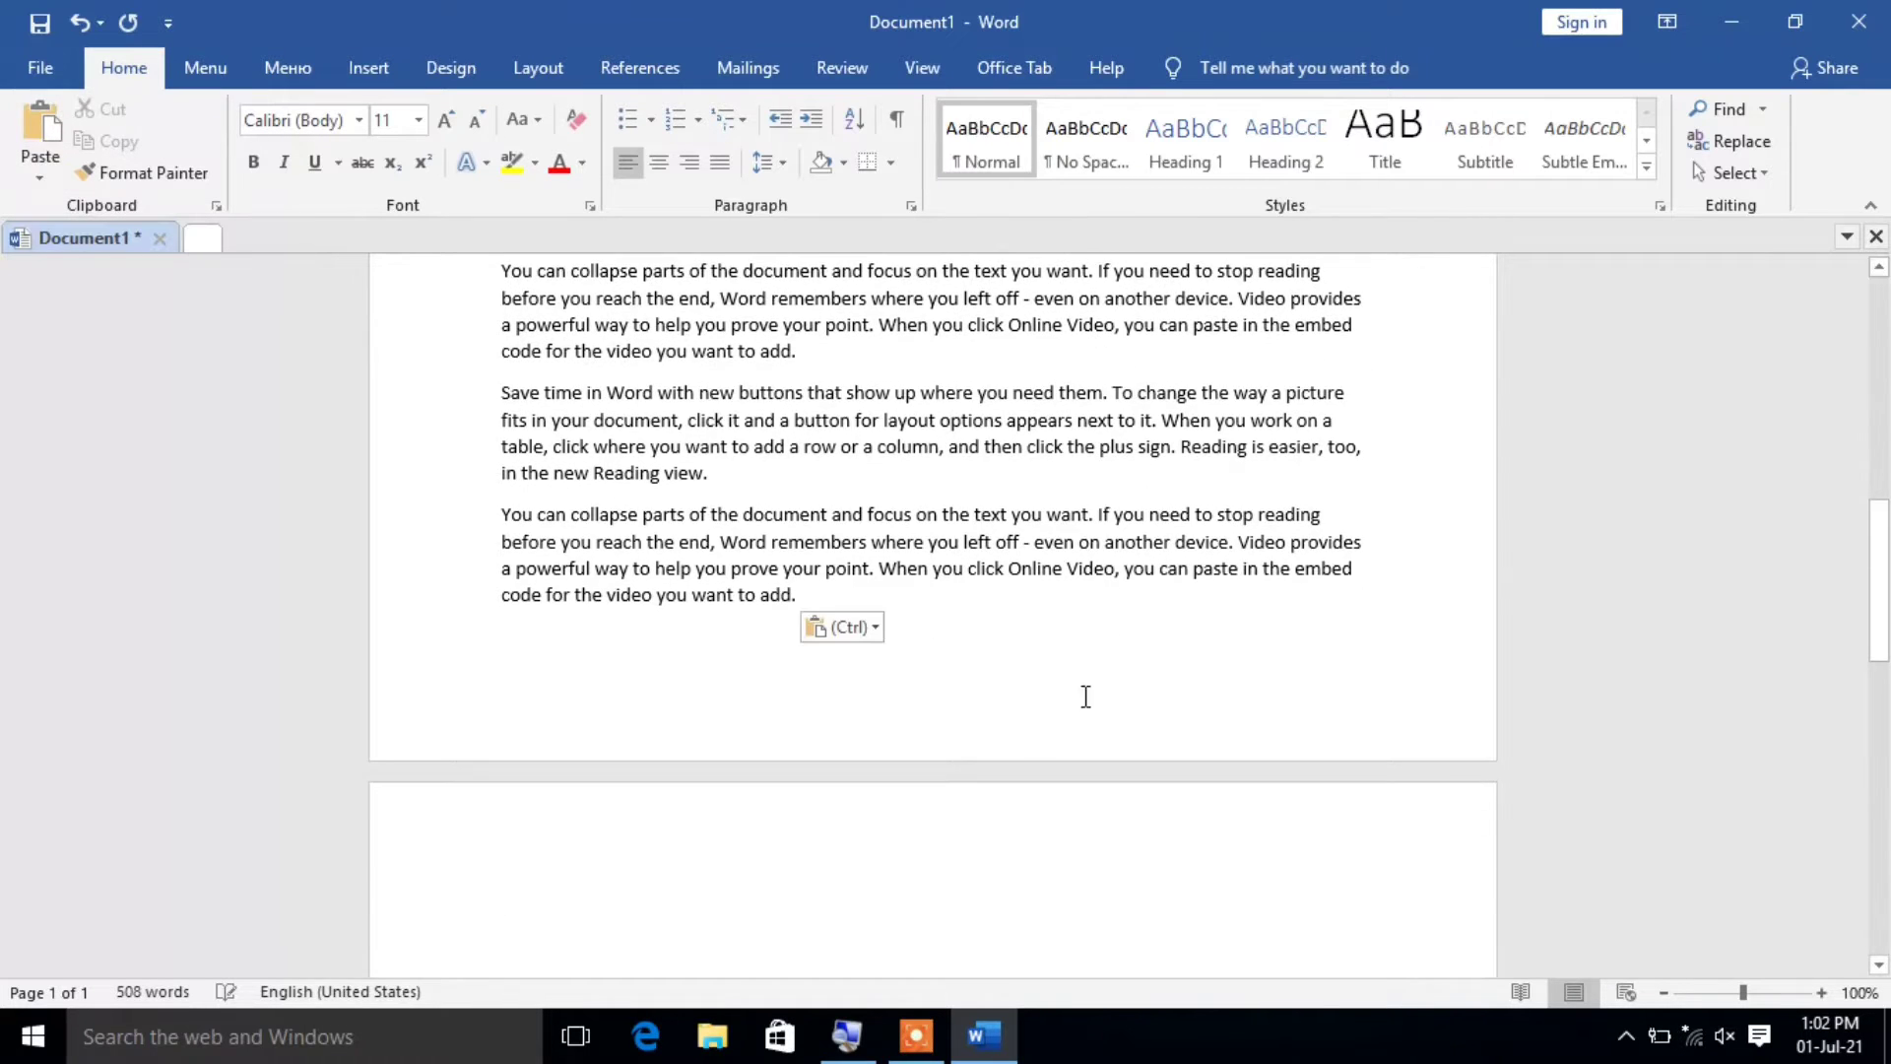
Check the pasted paragraphs and remove the empty line that spills onto the second page.
{"action": "scroll", "coordinate": [1028, 670], "scroll_direction": "down", "scroll_amount": 5}
{"action": "scroll", "coordinate": [970, 572], "scroll_direction": "up", "scroll_amount": 7}
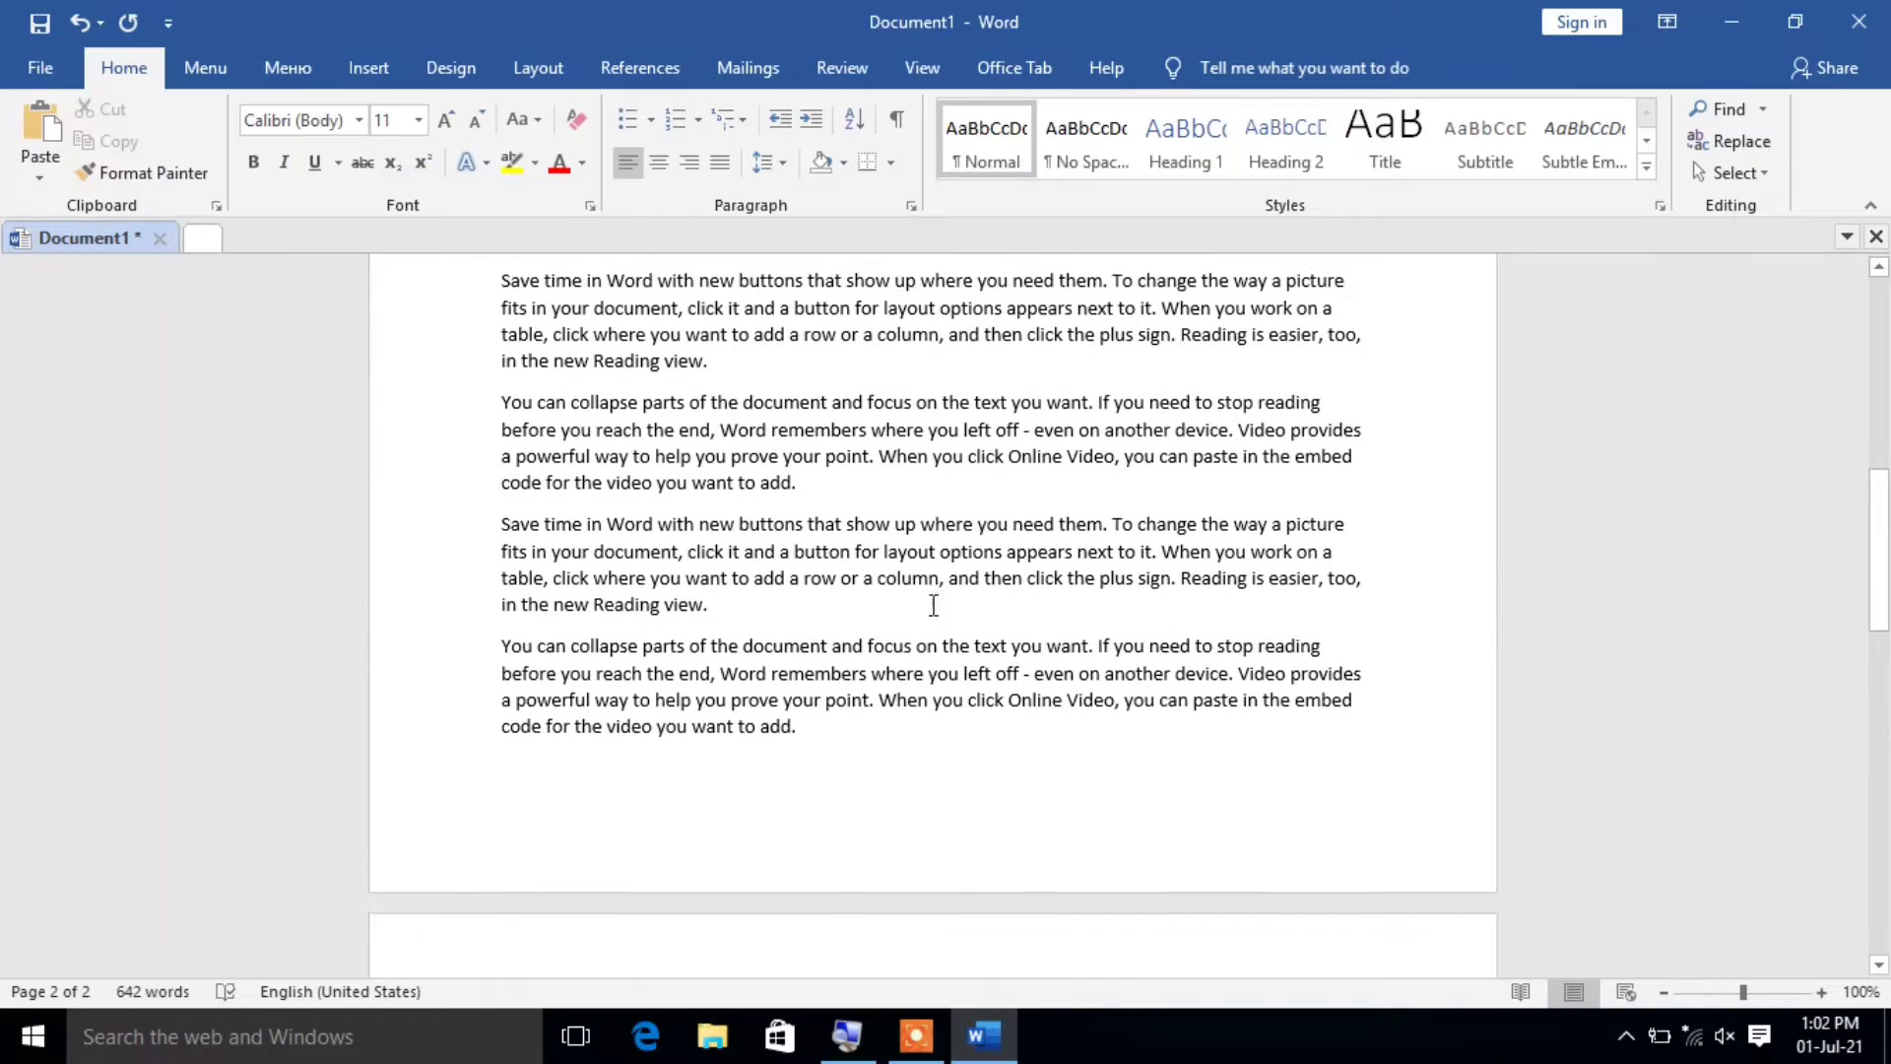
{"action": "scroll", "coordinate": [770, 830], "scroll_direction": "down", "scroll_amount": 3}
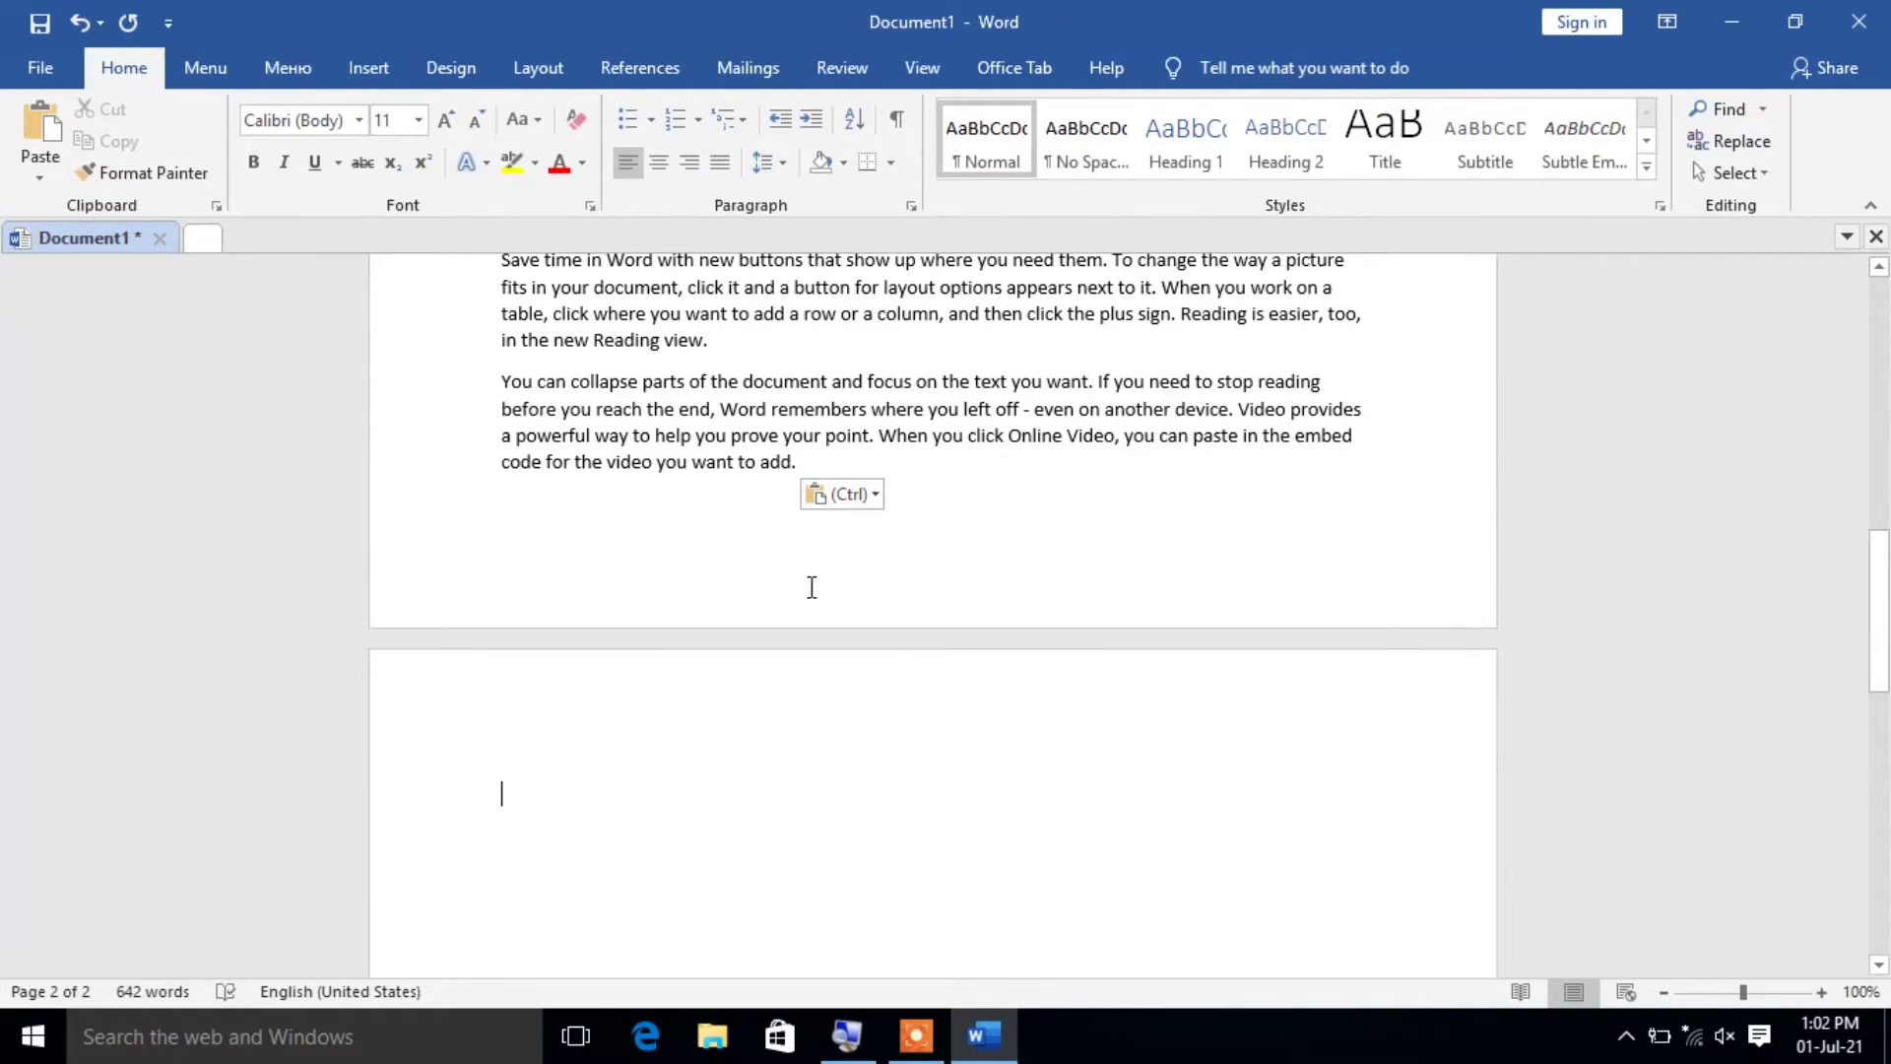
{"action": "scroll", "coordinate": [914, 536], "scroll_direction": "up", "scroll_amount": 1}
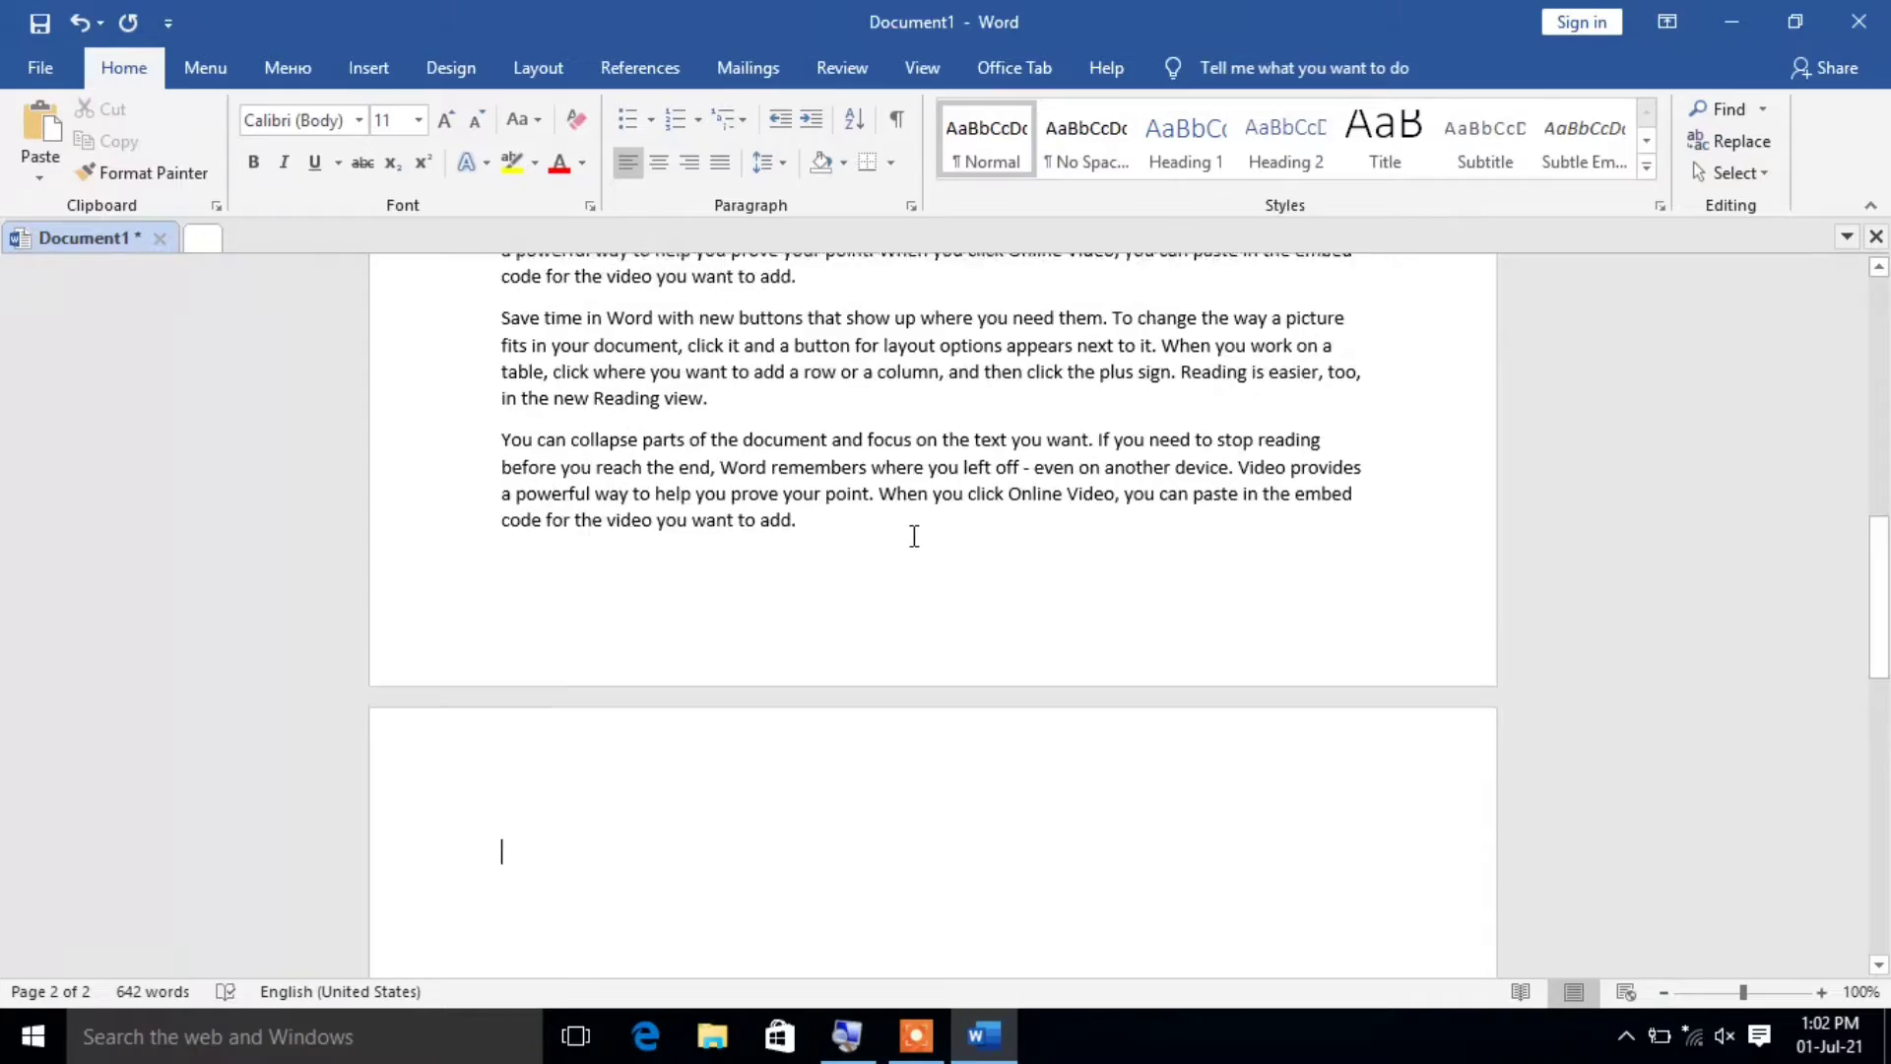
{"action": "scroll", "coordinate": [914, 536], "scroll_direction": "up", "scroll_amount": 10}
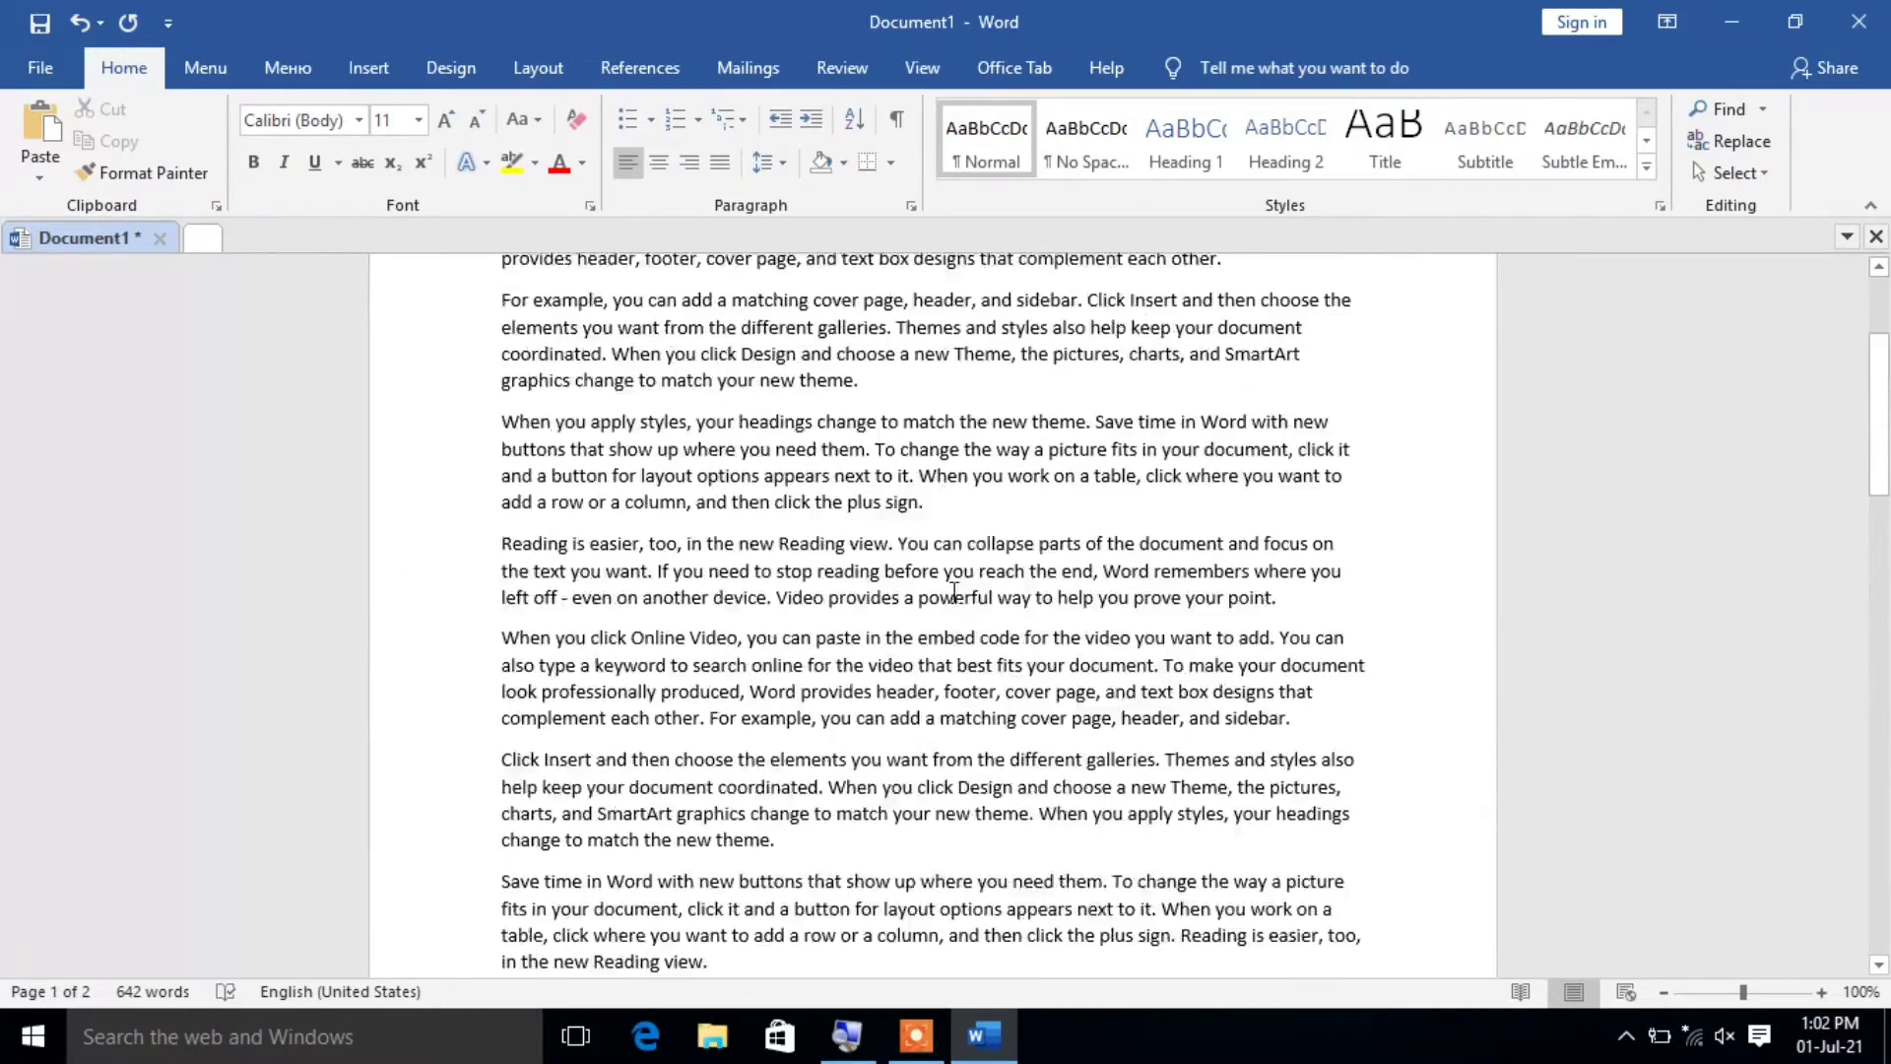
{"action": "scroll", "coordinate": [954, 591], "scroll_direction": "down", "scroll_amount": 15}
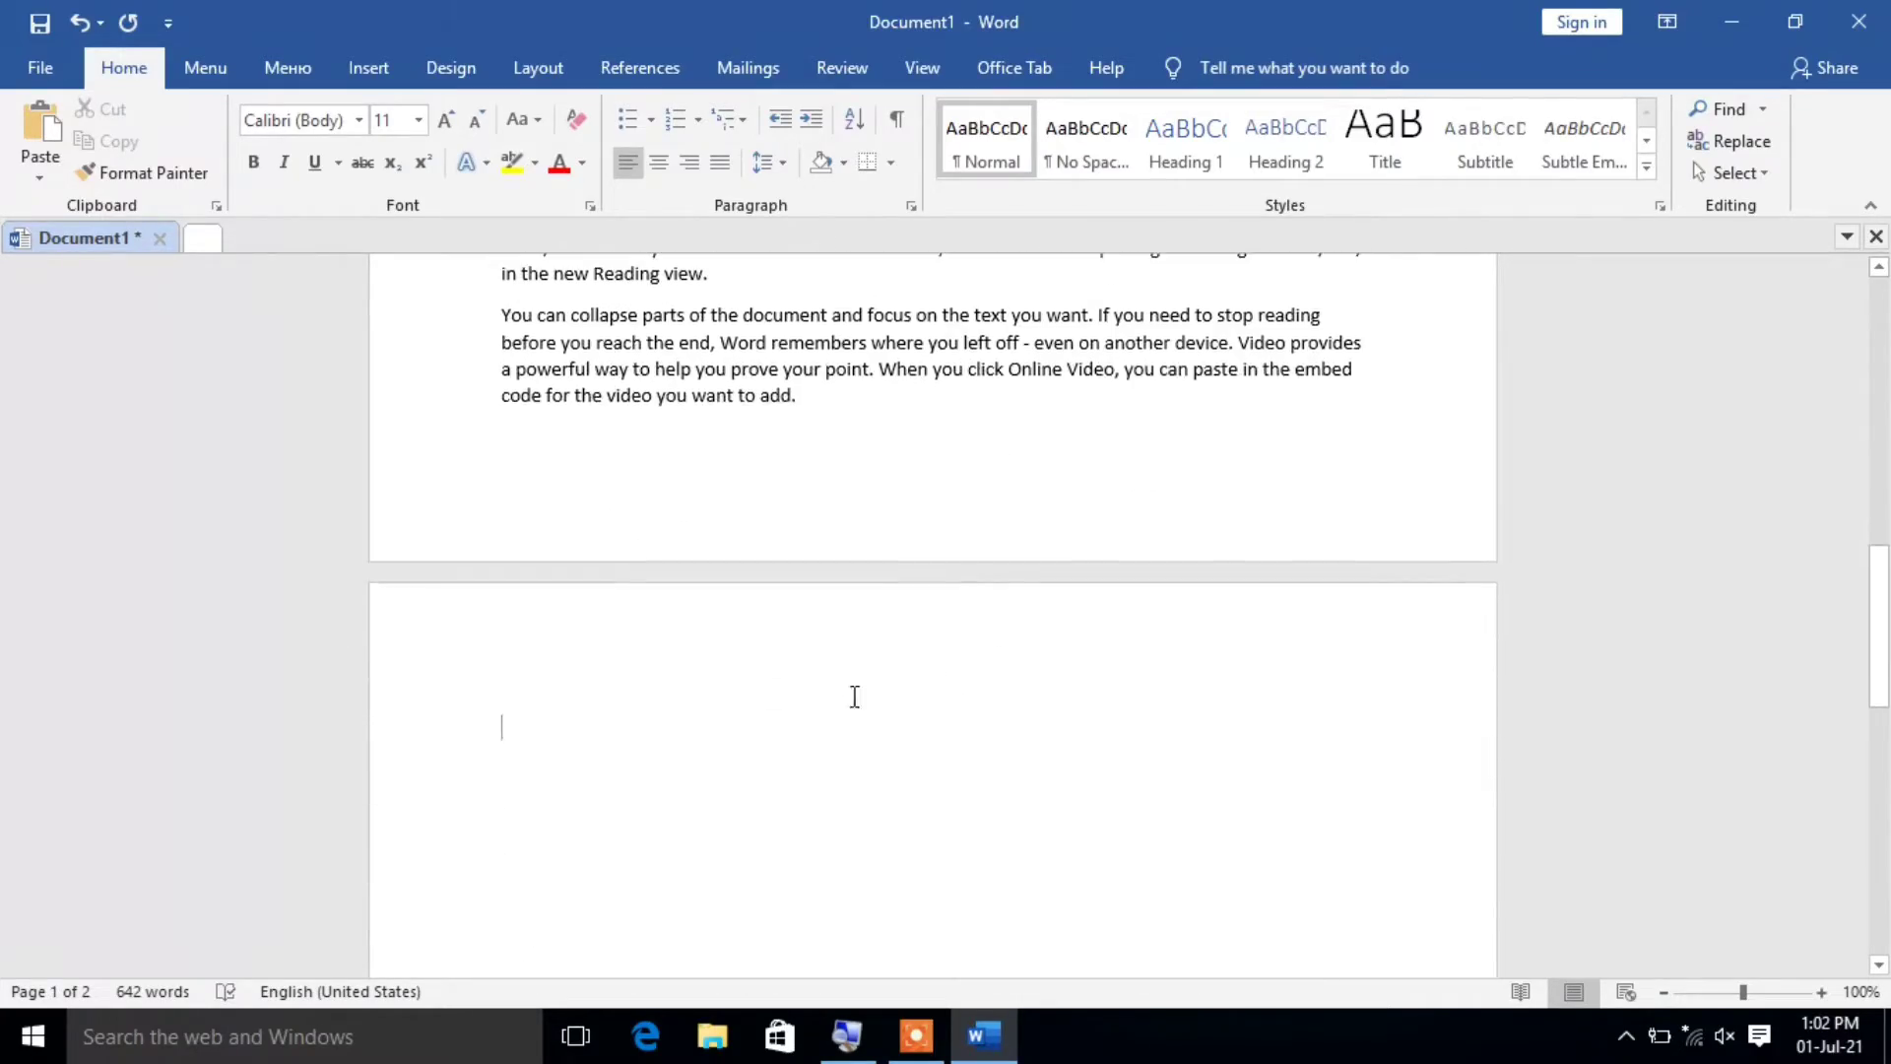
{"action": "scroll", "coordinate": [581, 702], "scroll_direction": "down", "scroll_amount": 2}
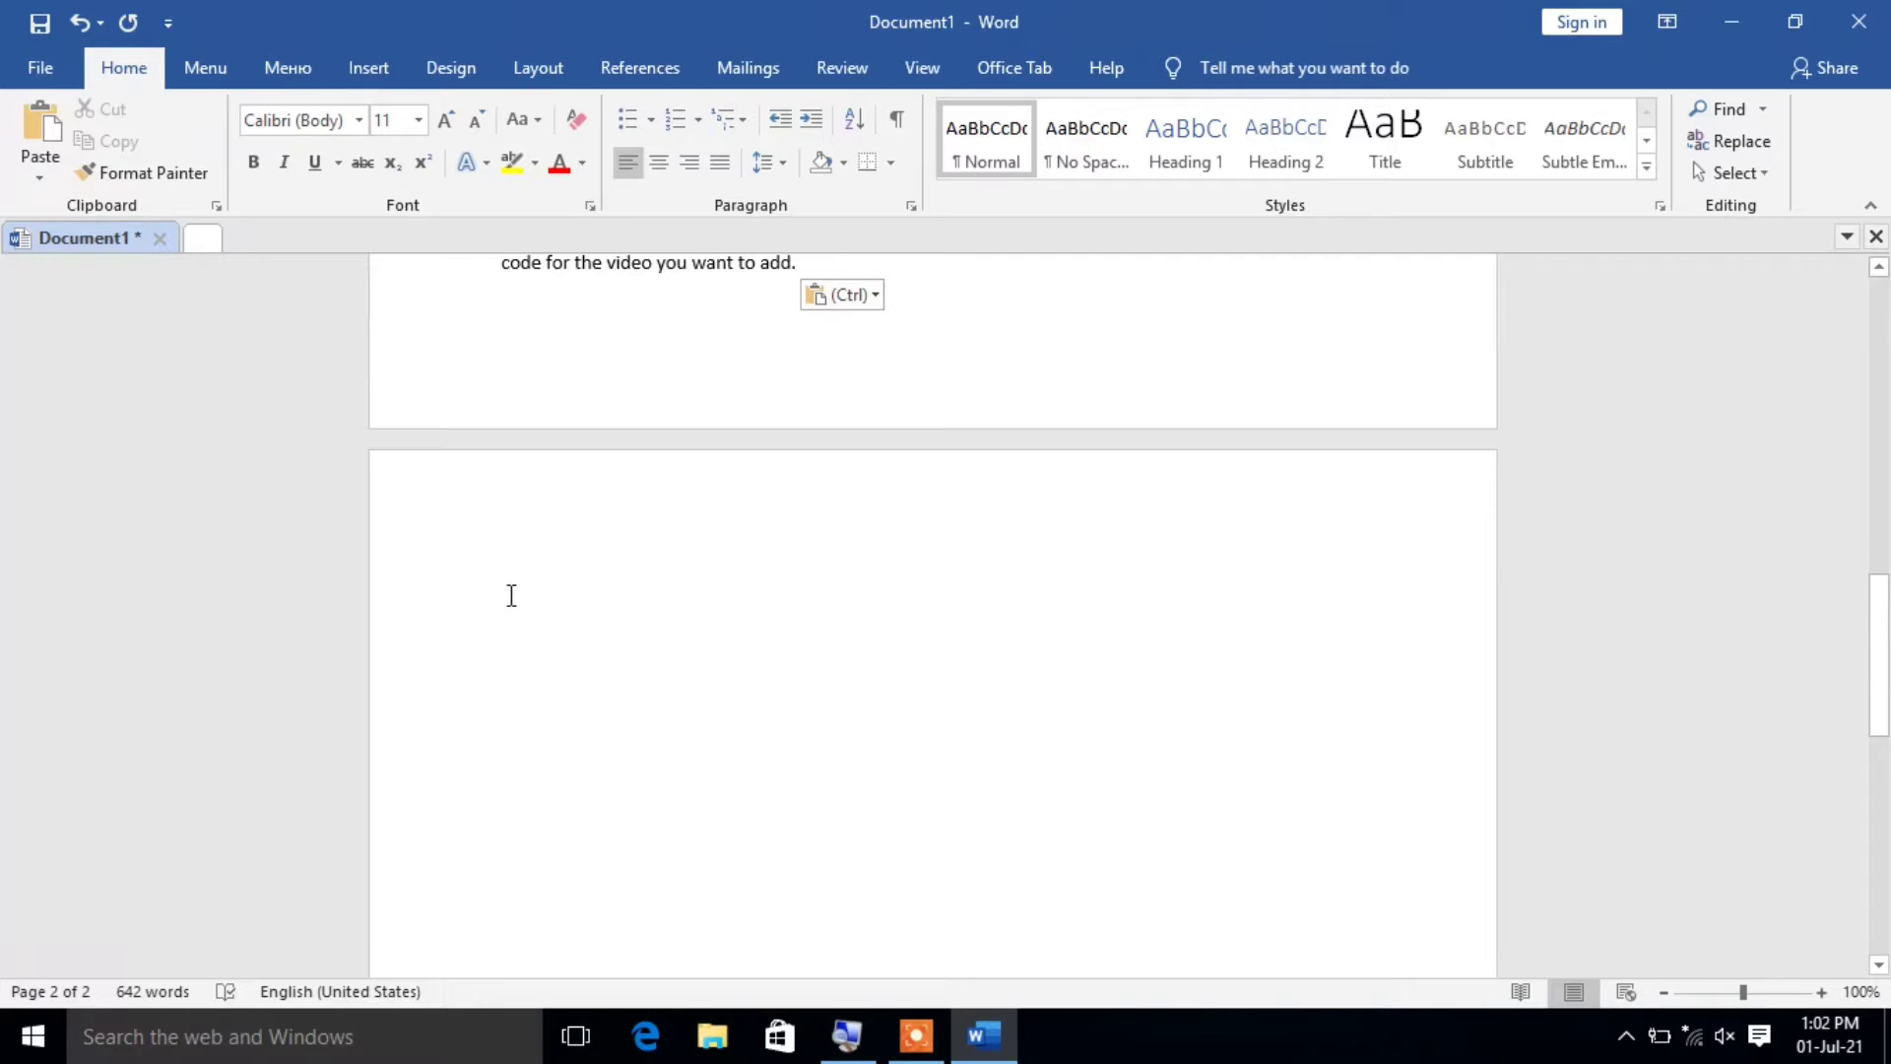
{"action": "key", "text": "BackSpace"}
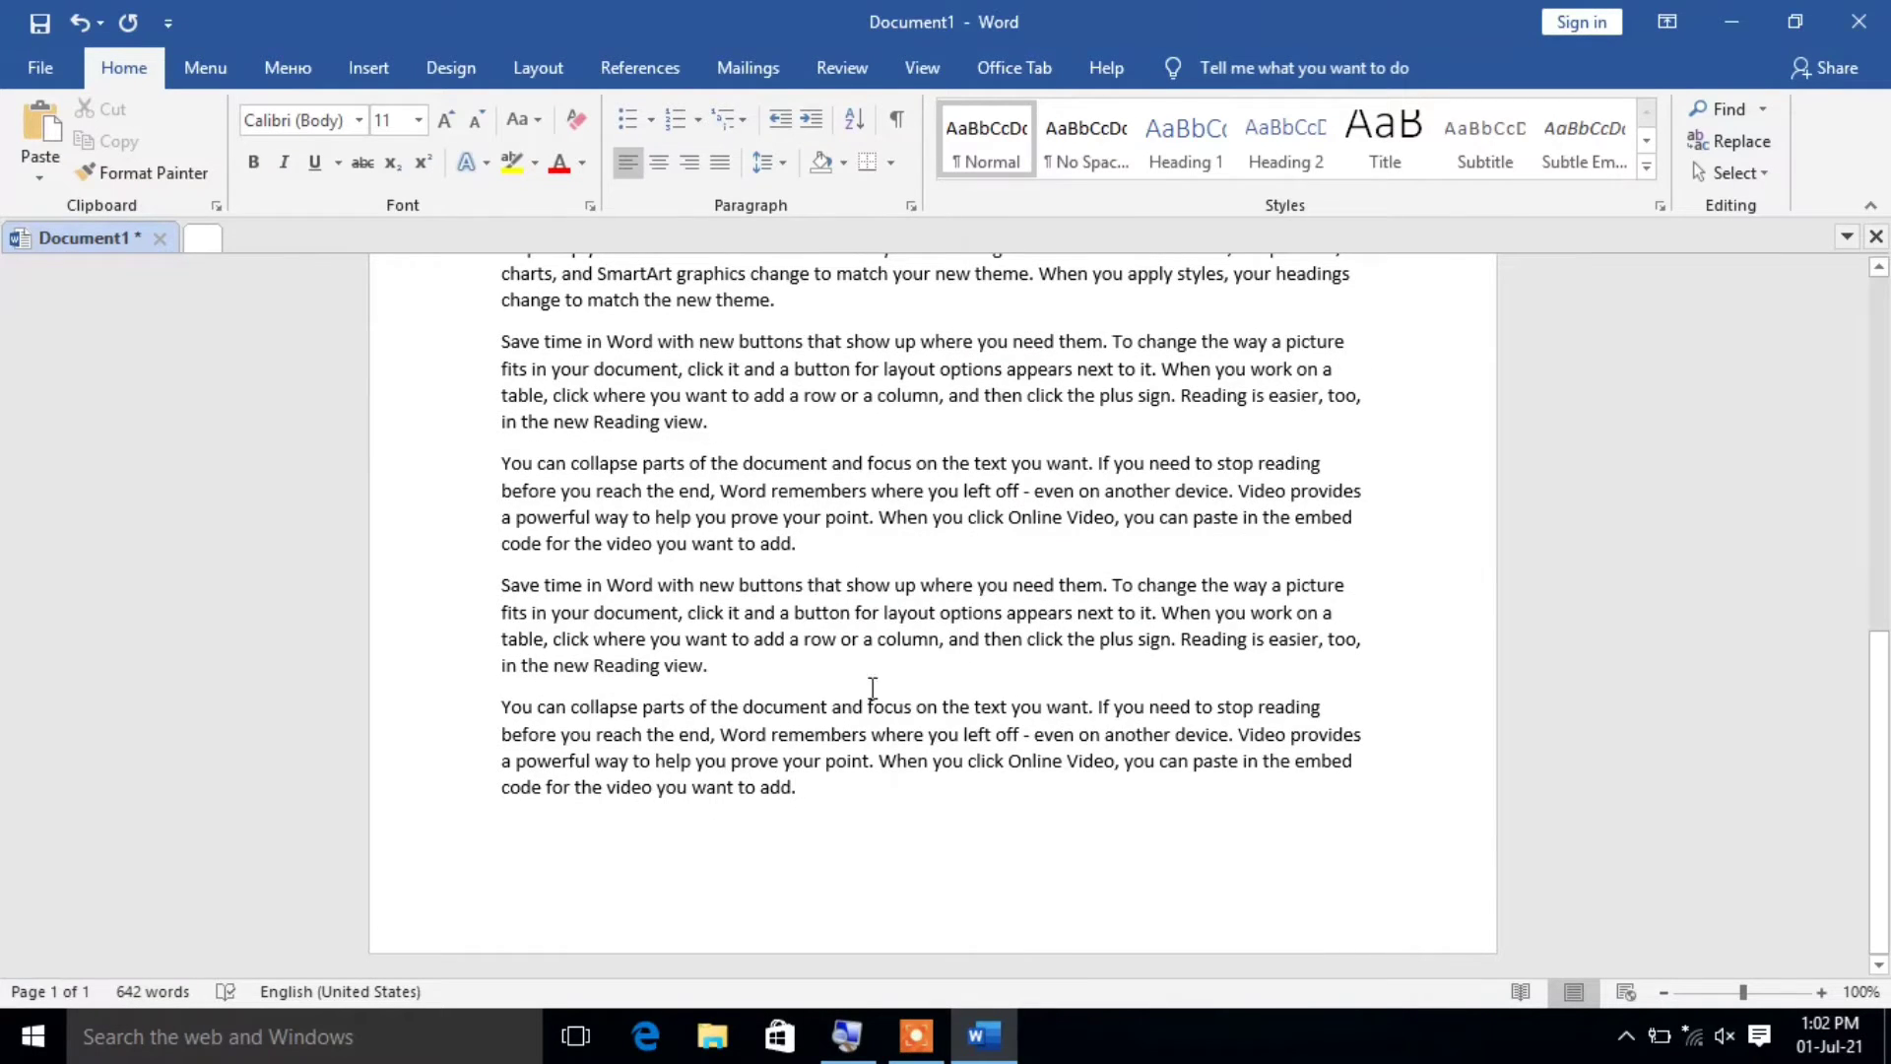
Insert a page break after the final paragraph to start a blank second page.
{"action": "scroll", "coordinate": [938, 860], "scroll_direction": "up", "scroll_amount": 15}
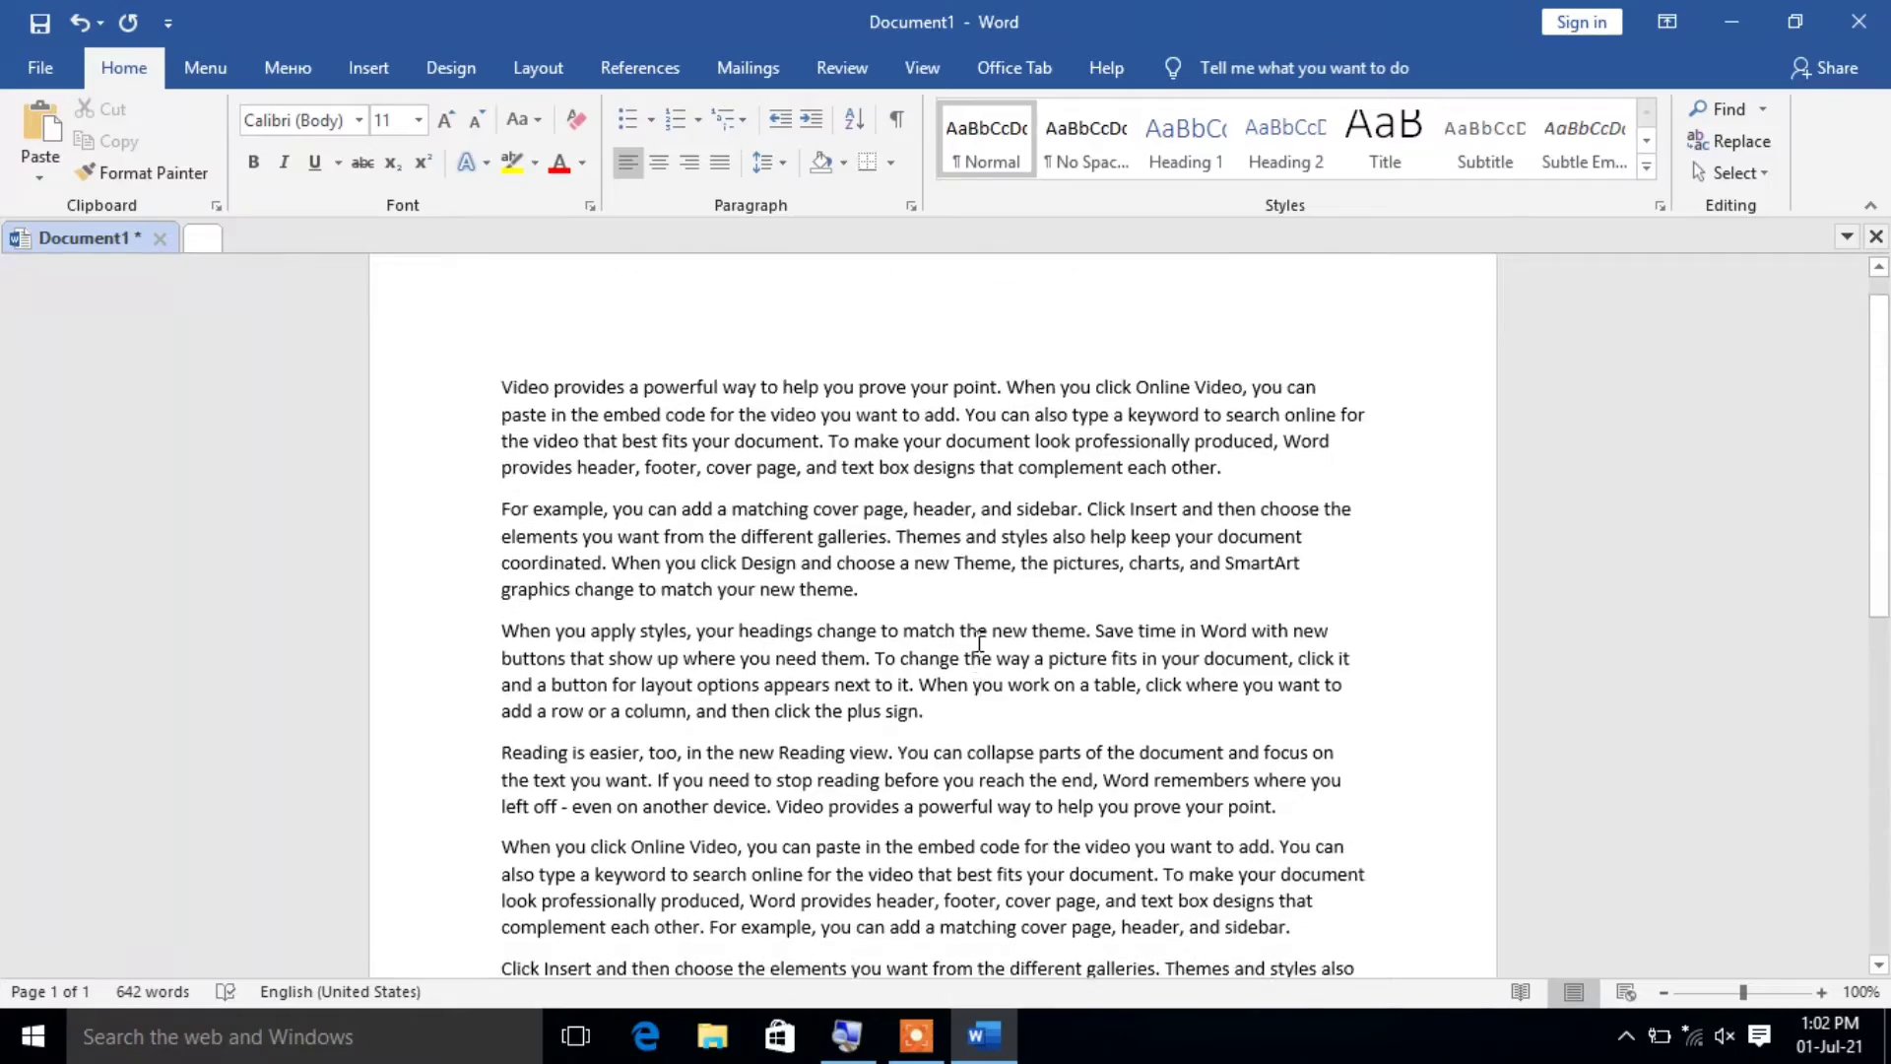
{"action": "scroll", "coordinate": [976, 660], "scroll_direction": "down", "scroll_amount": 15}
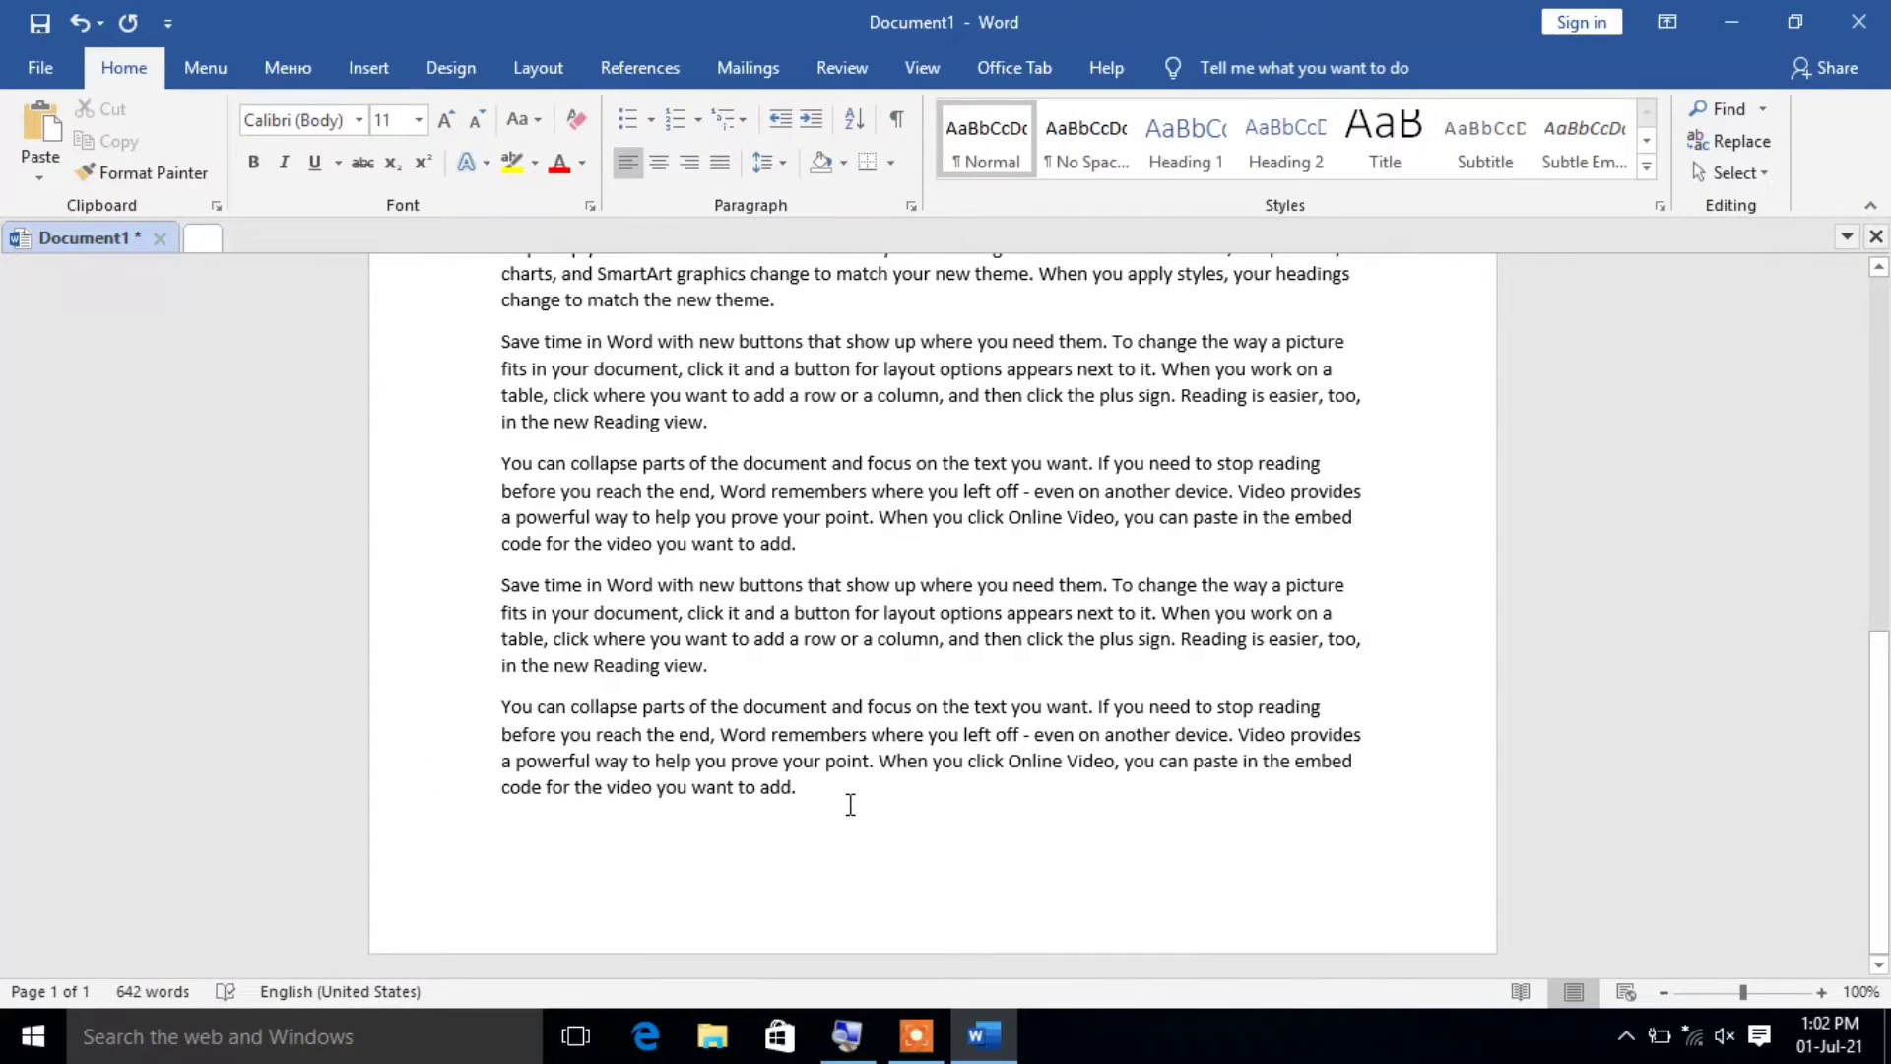
{"action": "key", "text": "ctrl+Return"}
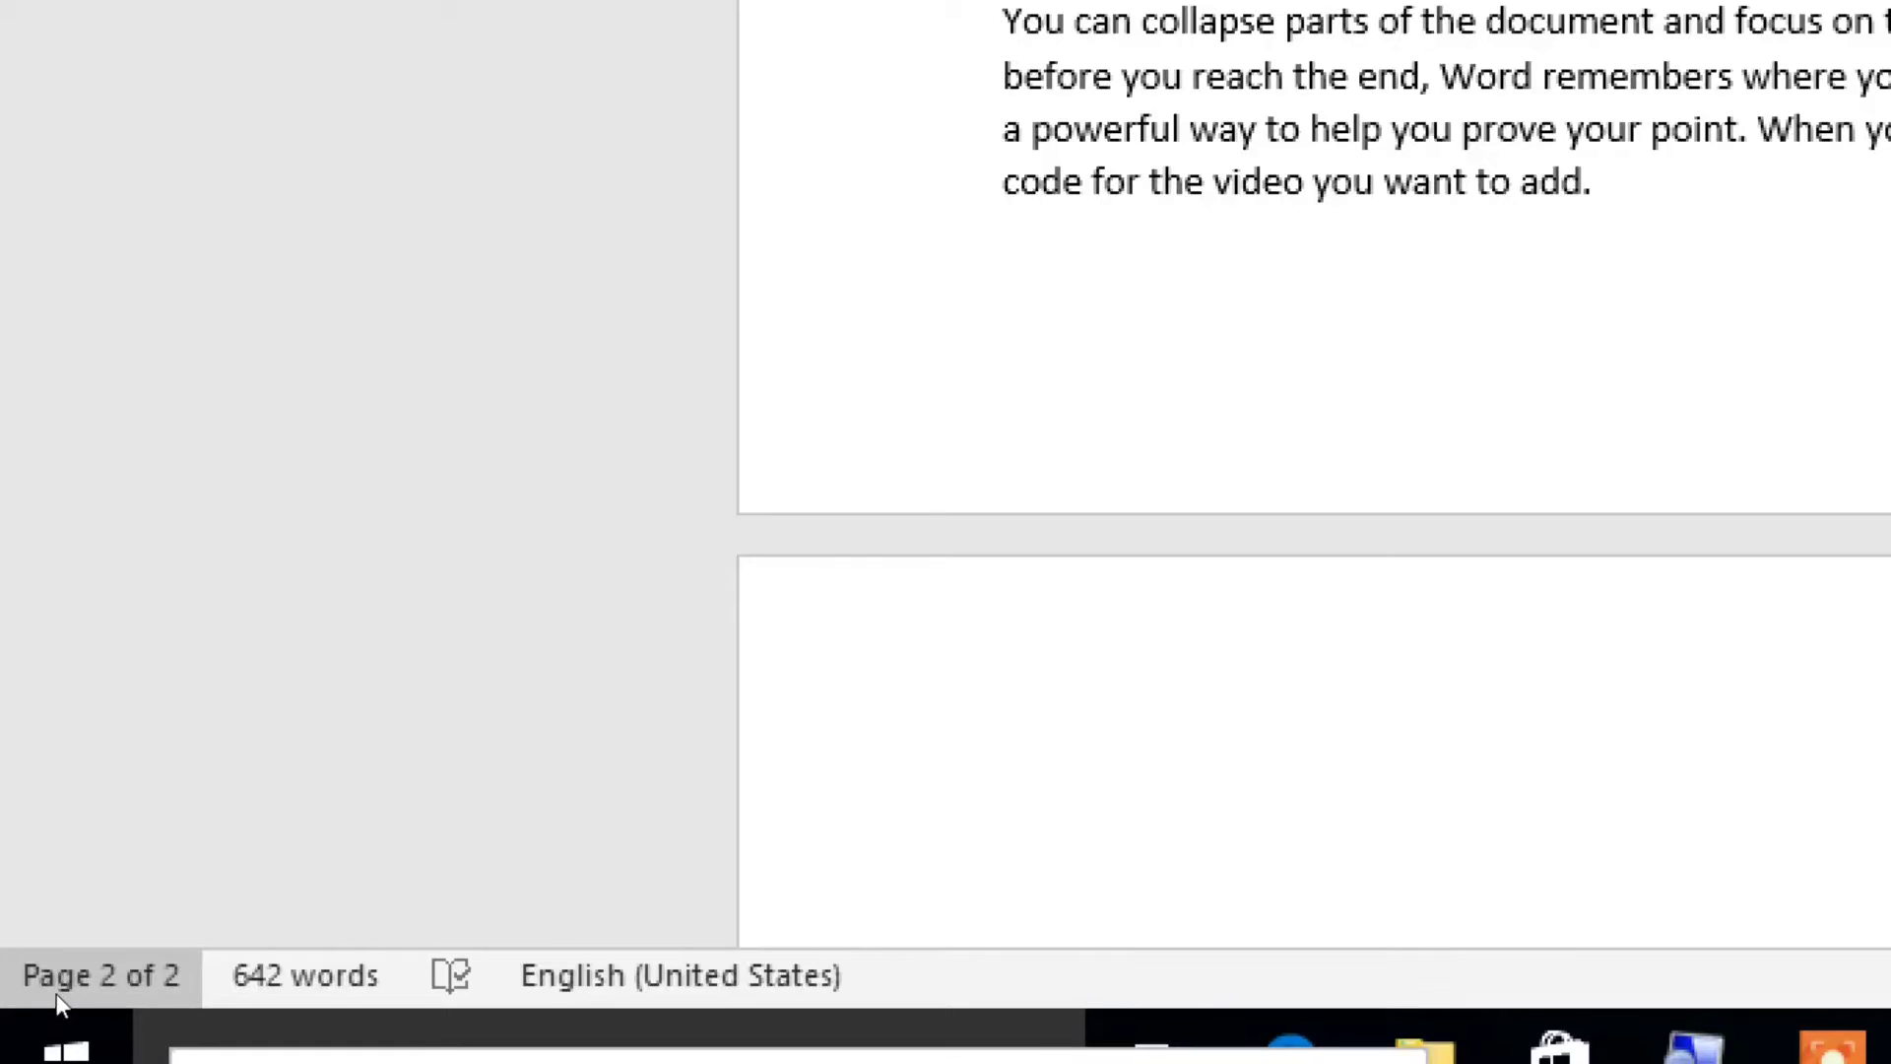
Place the cursor in the last line of the first page and open the document's word count statistics.
{"action": "left_click", "coordinate": [518, 621]}
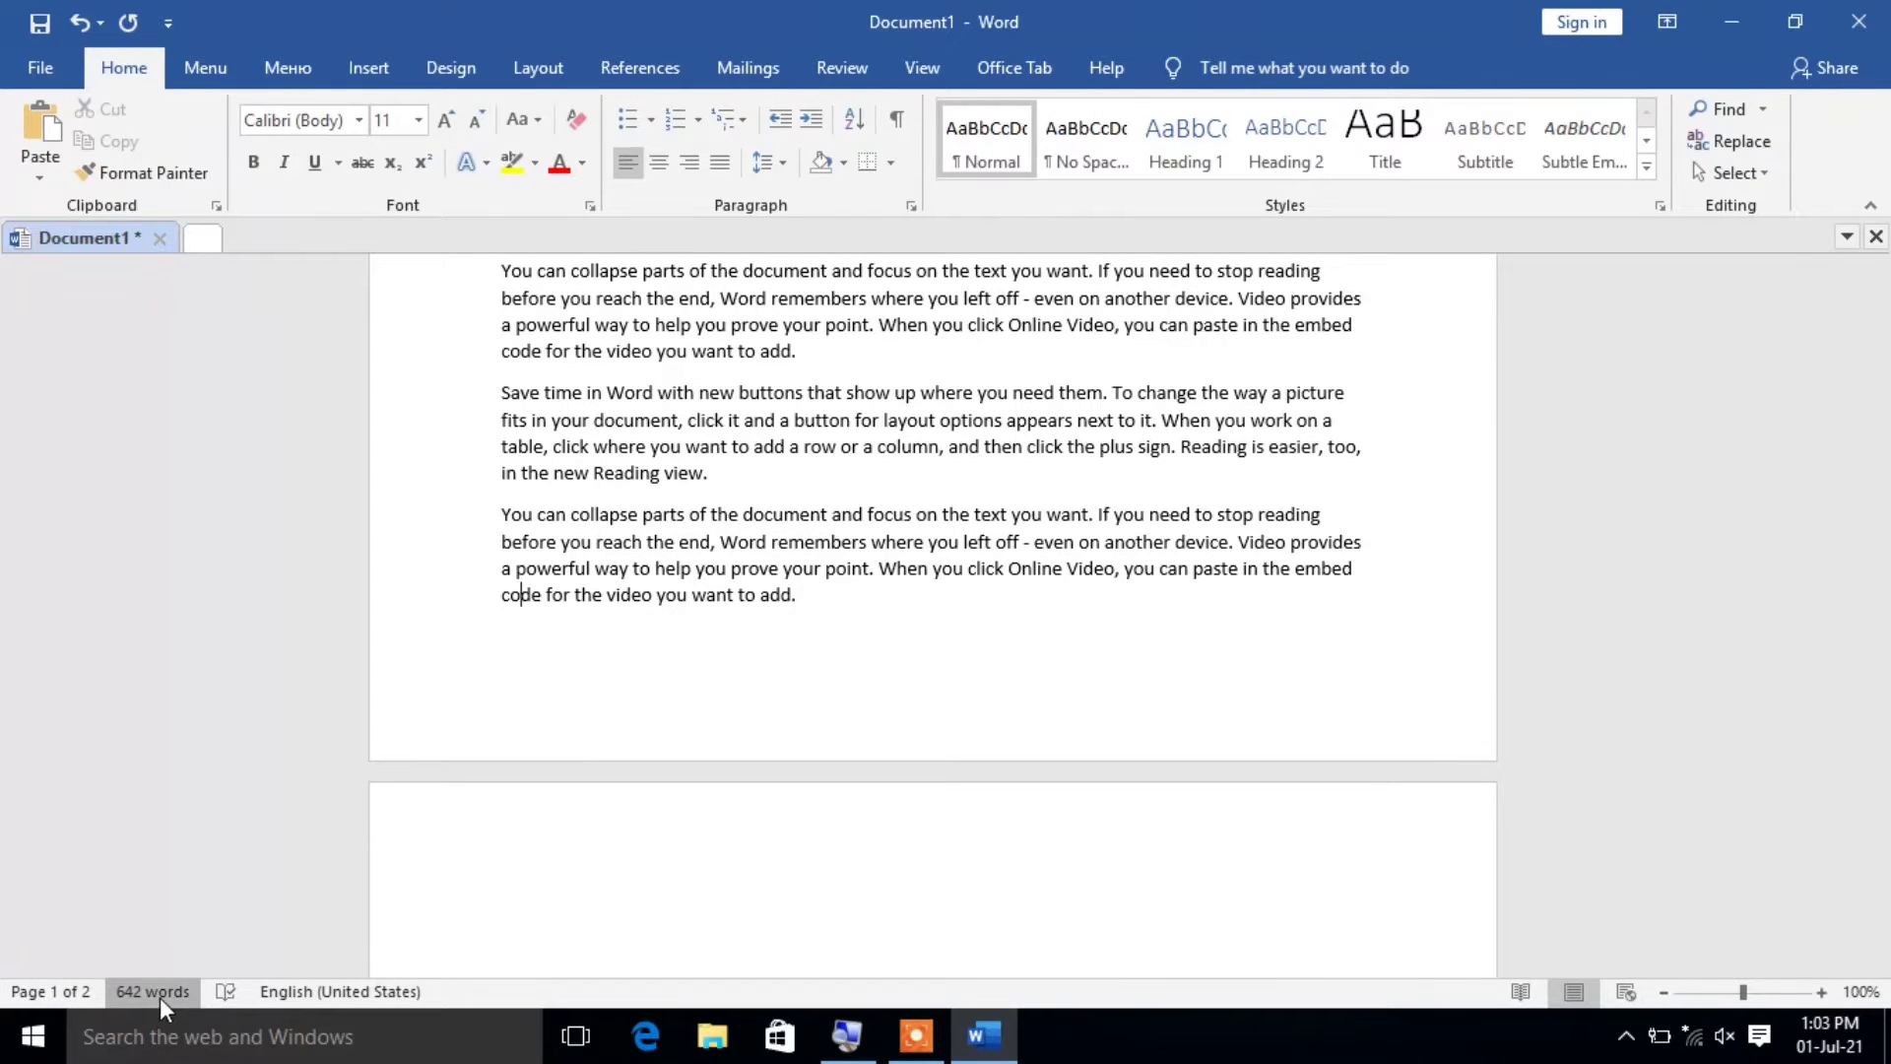
{"action": "left_click", "coordinate": [160, 997]}
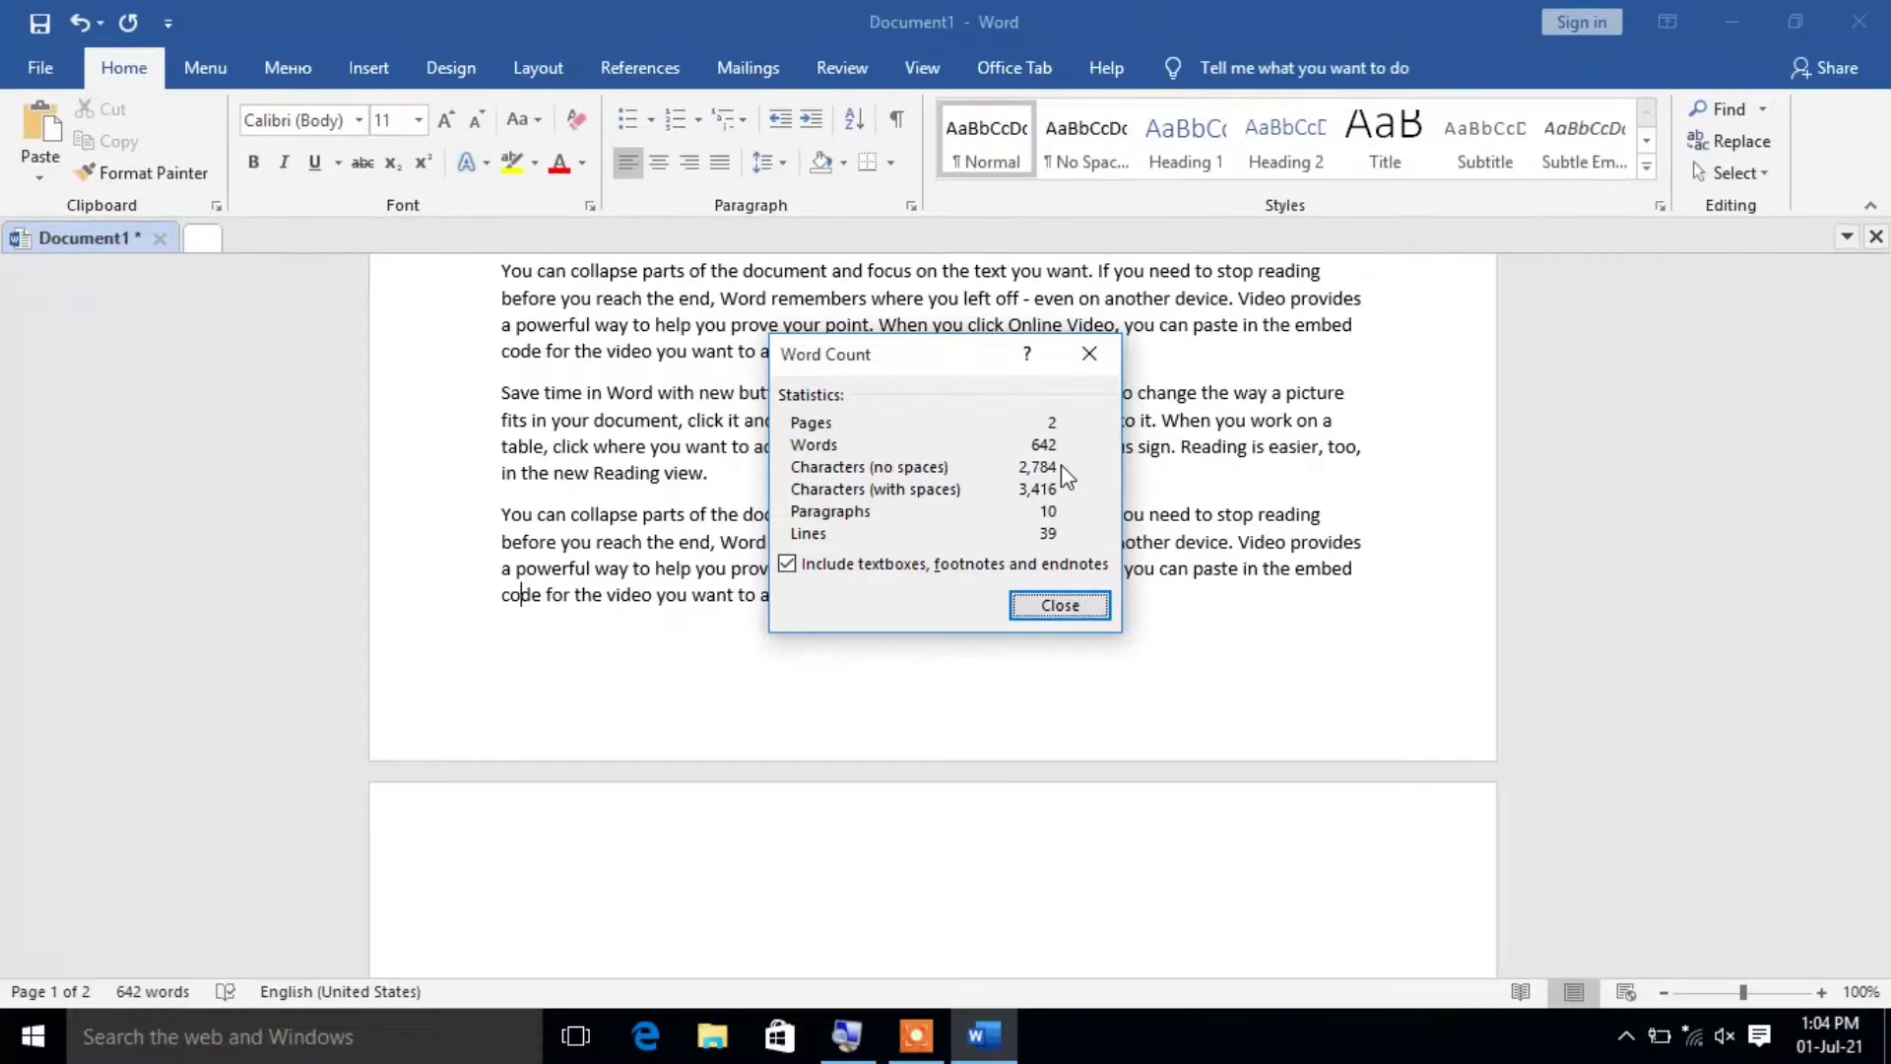
Close the word count statistics and select the word "Video" at the start of the first paragraph.
{"action": "left_click", "coordinate": [1089, 353]}
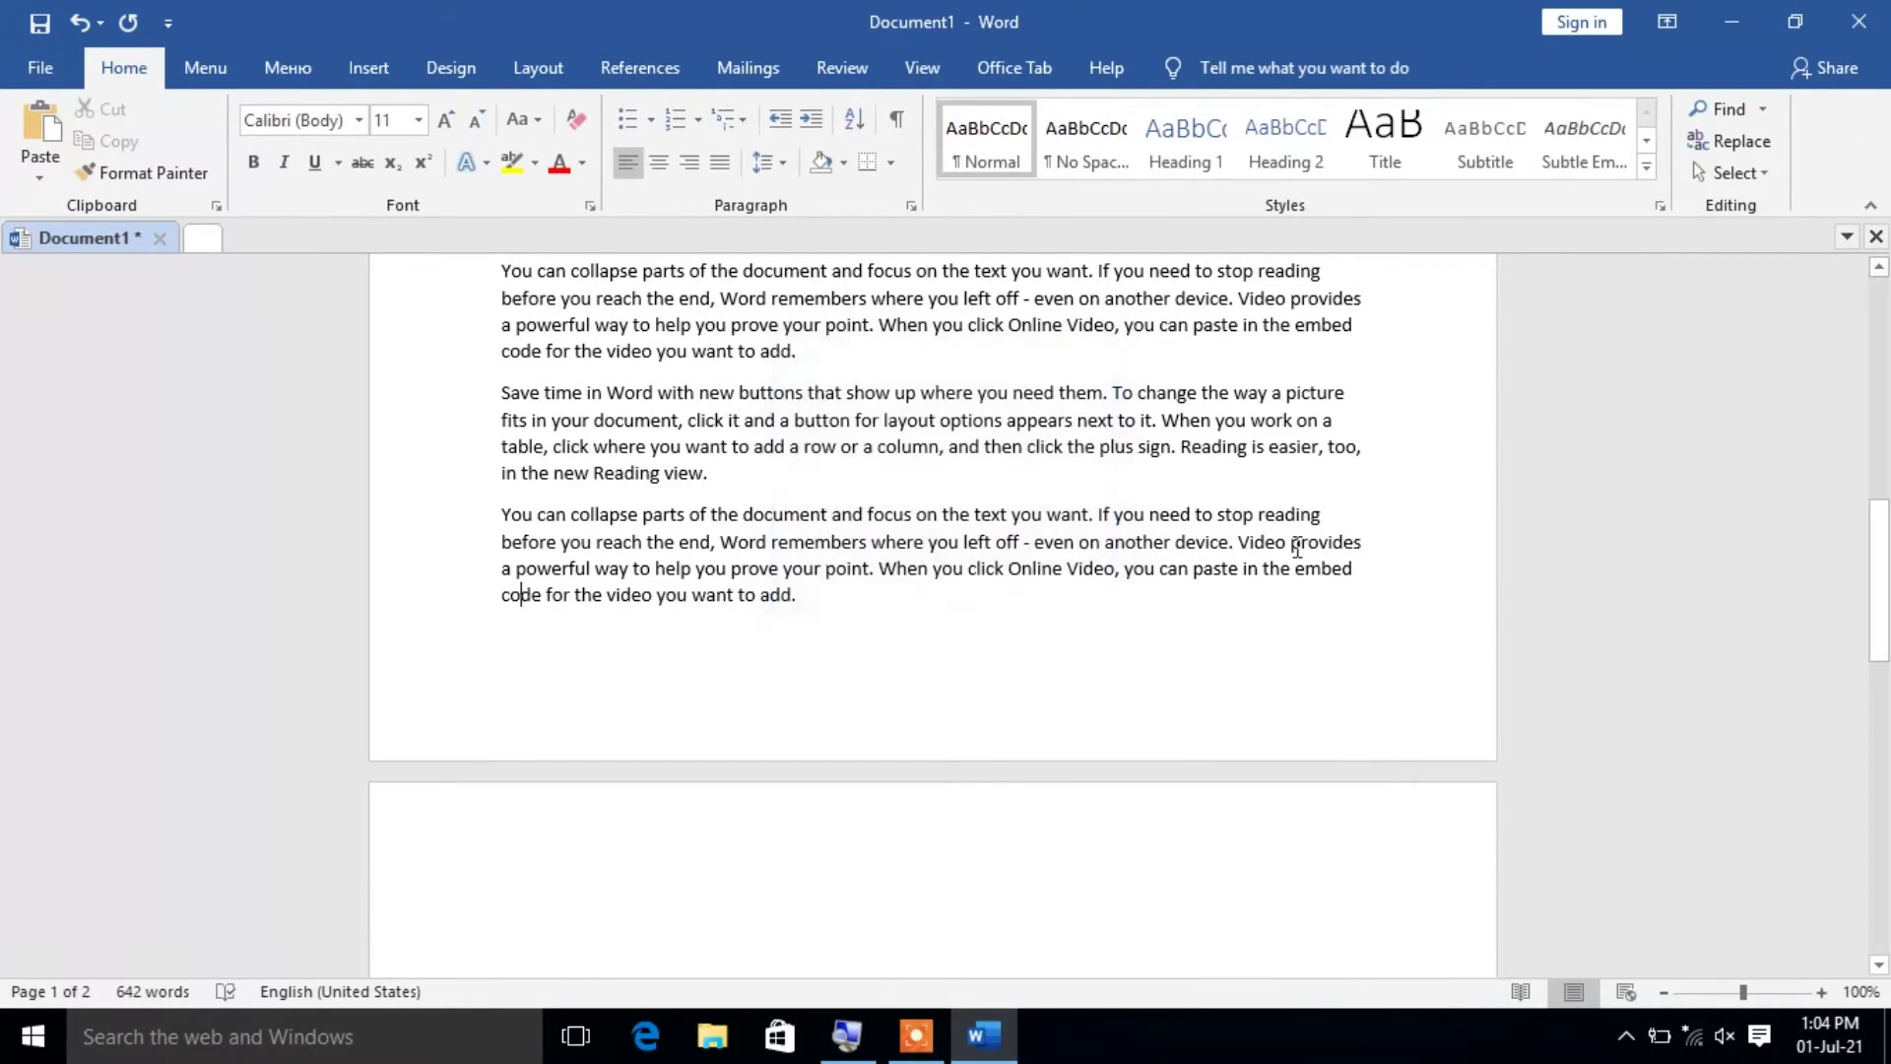
{"action": "scroll", "coordinate": [1276, 595], "scroll_direction": "up", "scroll_amount": 10}
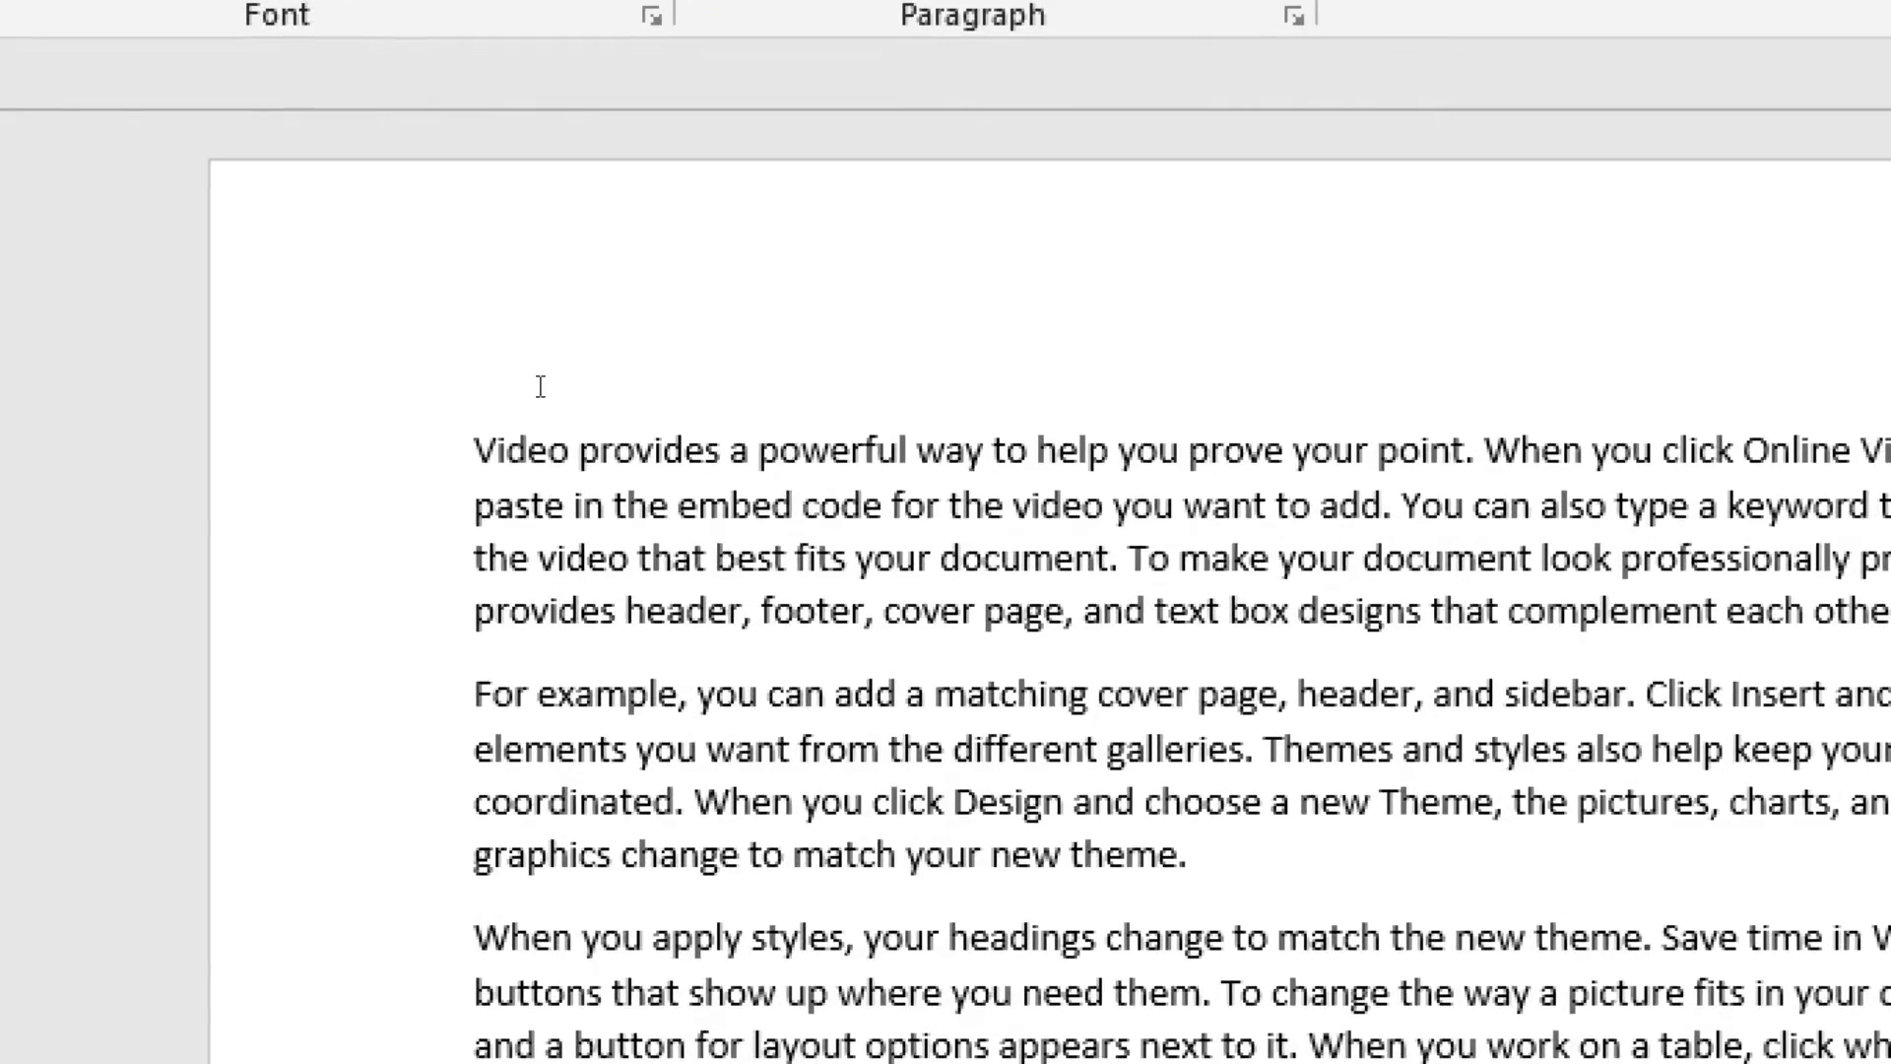
{"action": "scroll", "coordinate": [537, 392], "scroll_direction": "down", "scroll_amount": 3}
{"action": "scroll", "coordinate": [577, 281], "scroll_direction": "up", "scroll_amount": 5}
{"action": "double_click", "coordinate": [512, 422]}
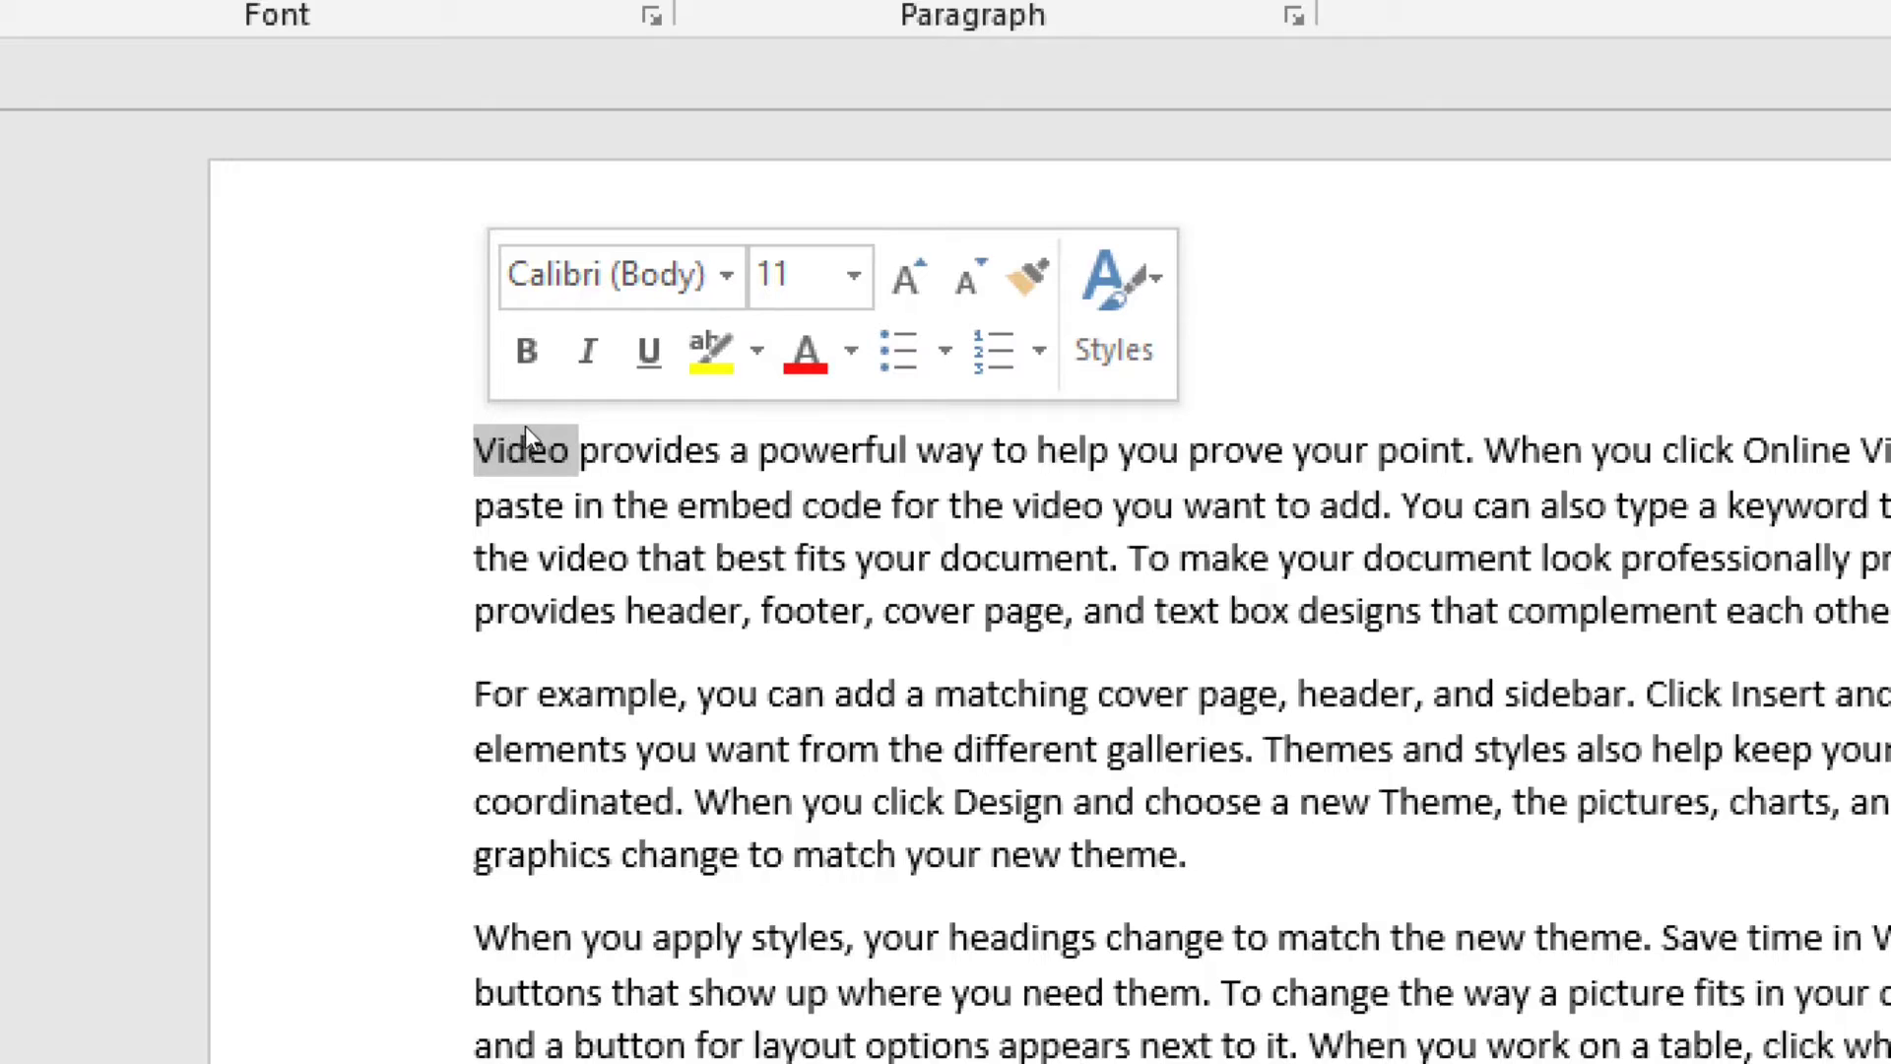
{"action": "left_click", "coordinate": [644, 422]}
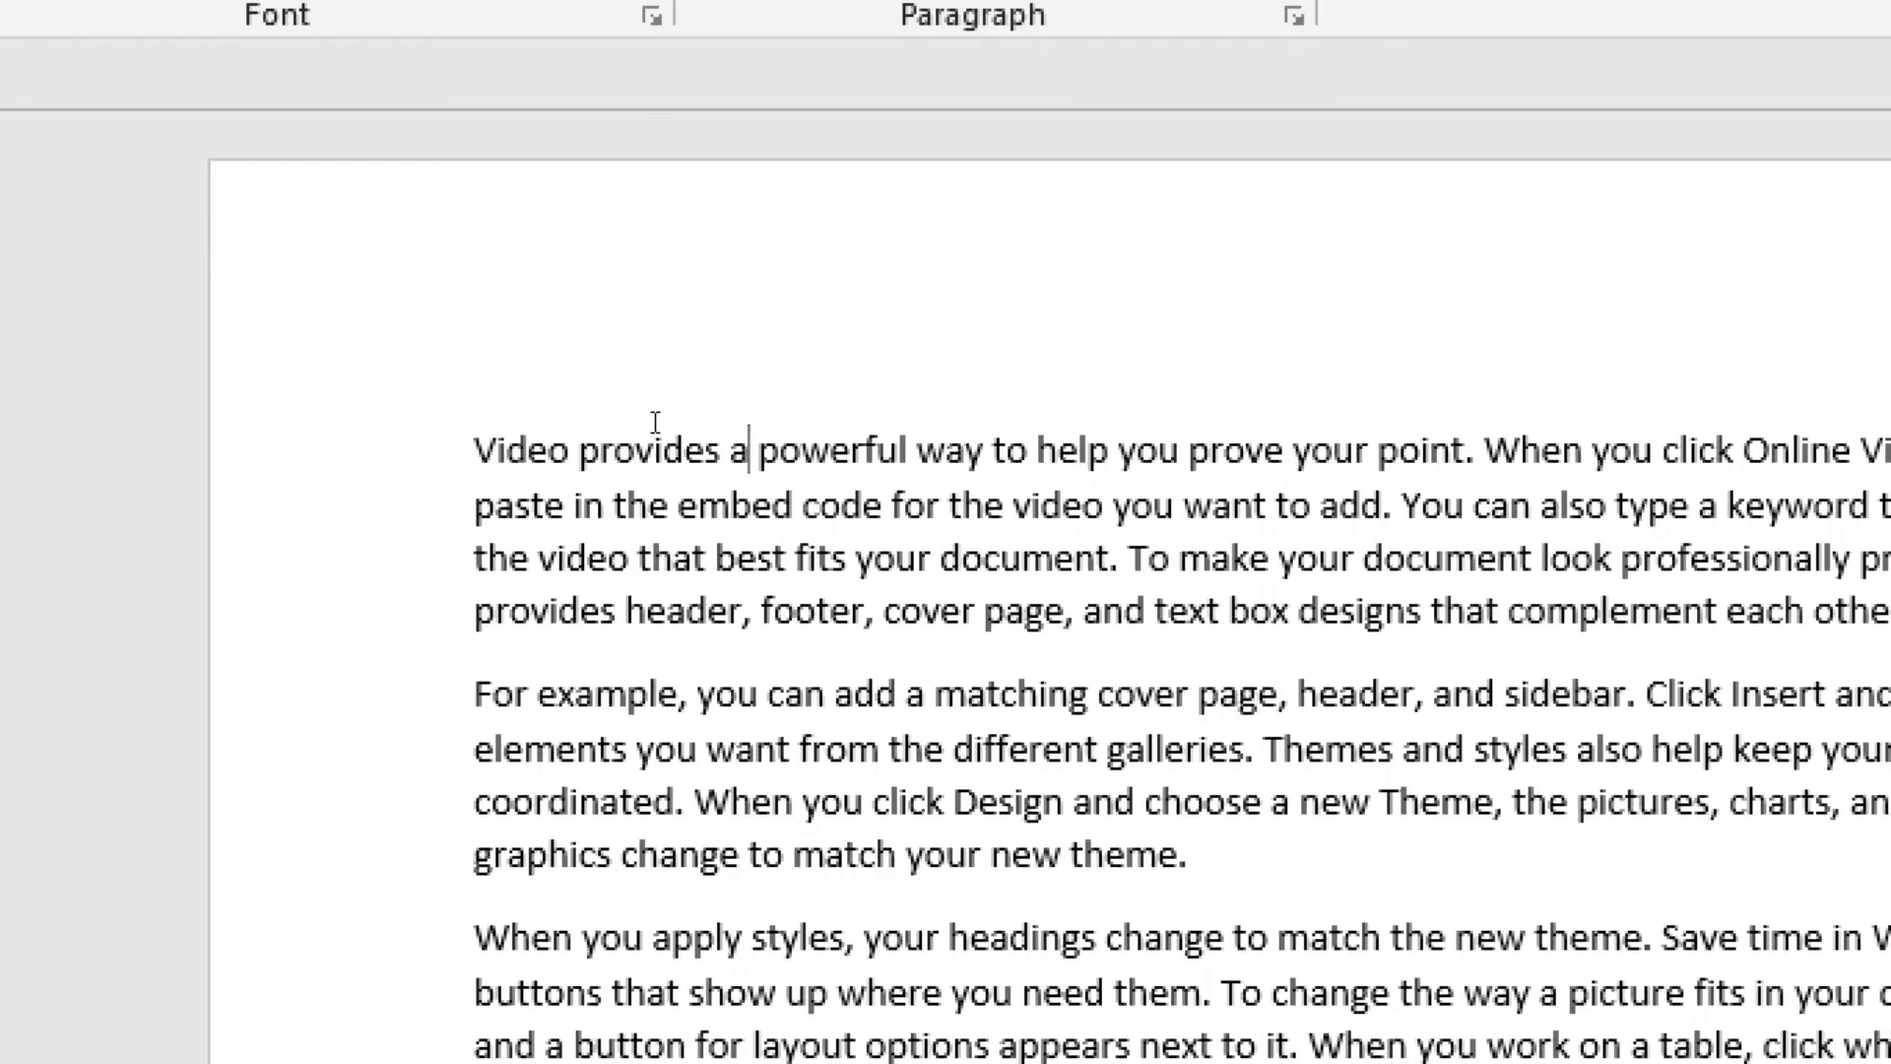
Select the single word "provides" in the first line of the document.
{"action": "scroll", "coordinate": [651, 419], "scroll_direction": "down", "scroll_amount": 1}
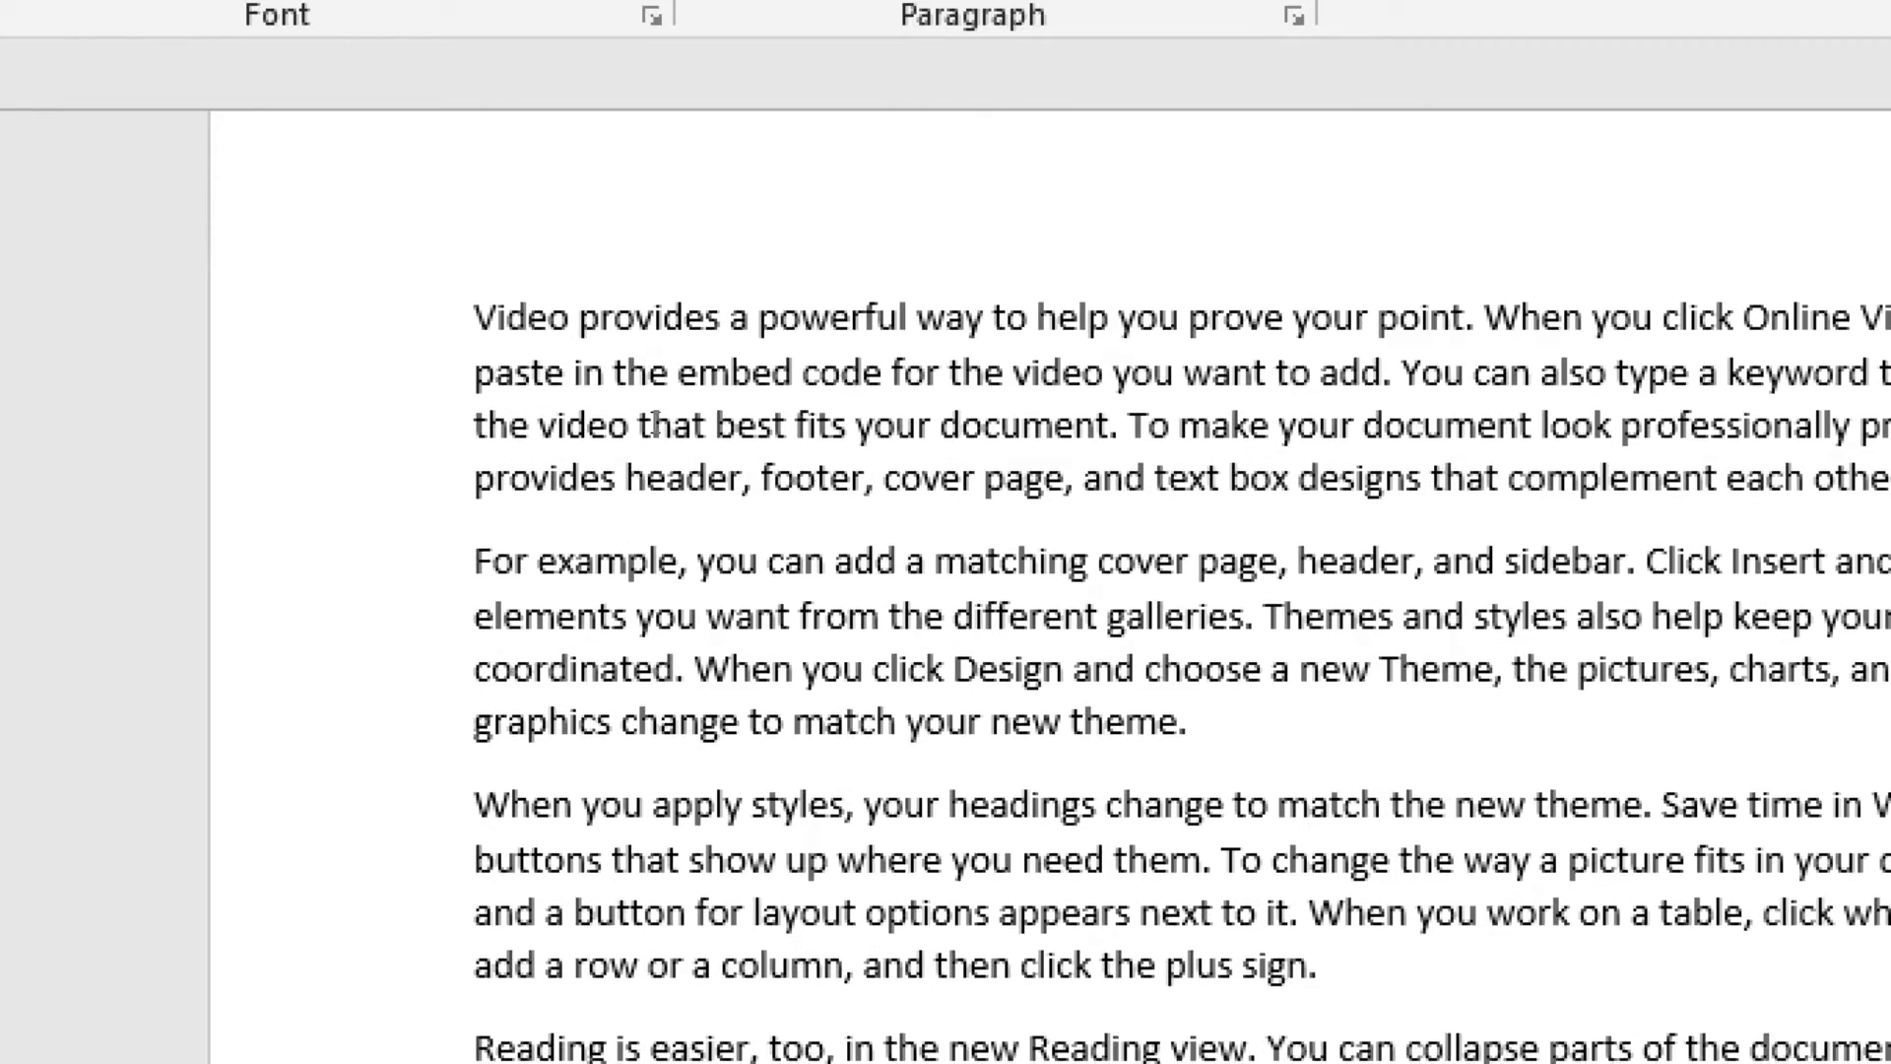
{"action": "left_click", "coordinate": [972, 348]}
{"action": "left_click", "coordinate": [750, 419]}
{"action": "left_click", "coordinate": [603, 419]}
{"action": "left_click", "coordinate": [576, 384]}
{"action": "left_click", "coordinate": [502, 378]}
{"action": "double_click", "coordinate": [635, 330]}
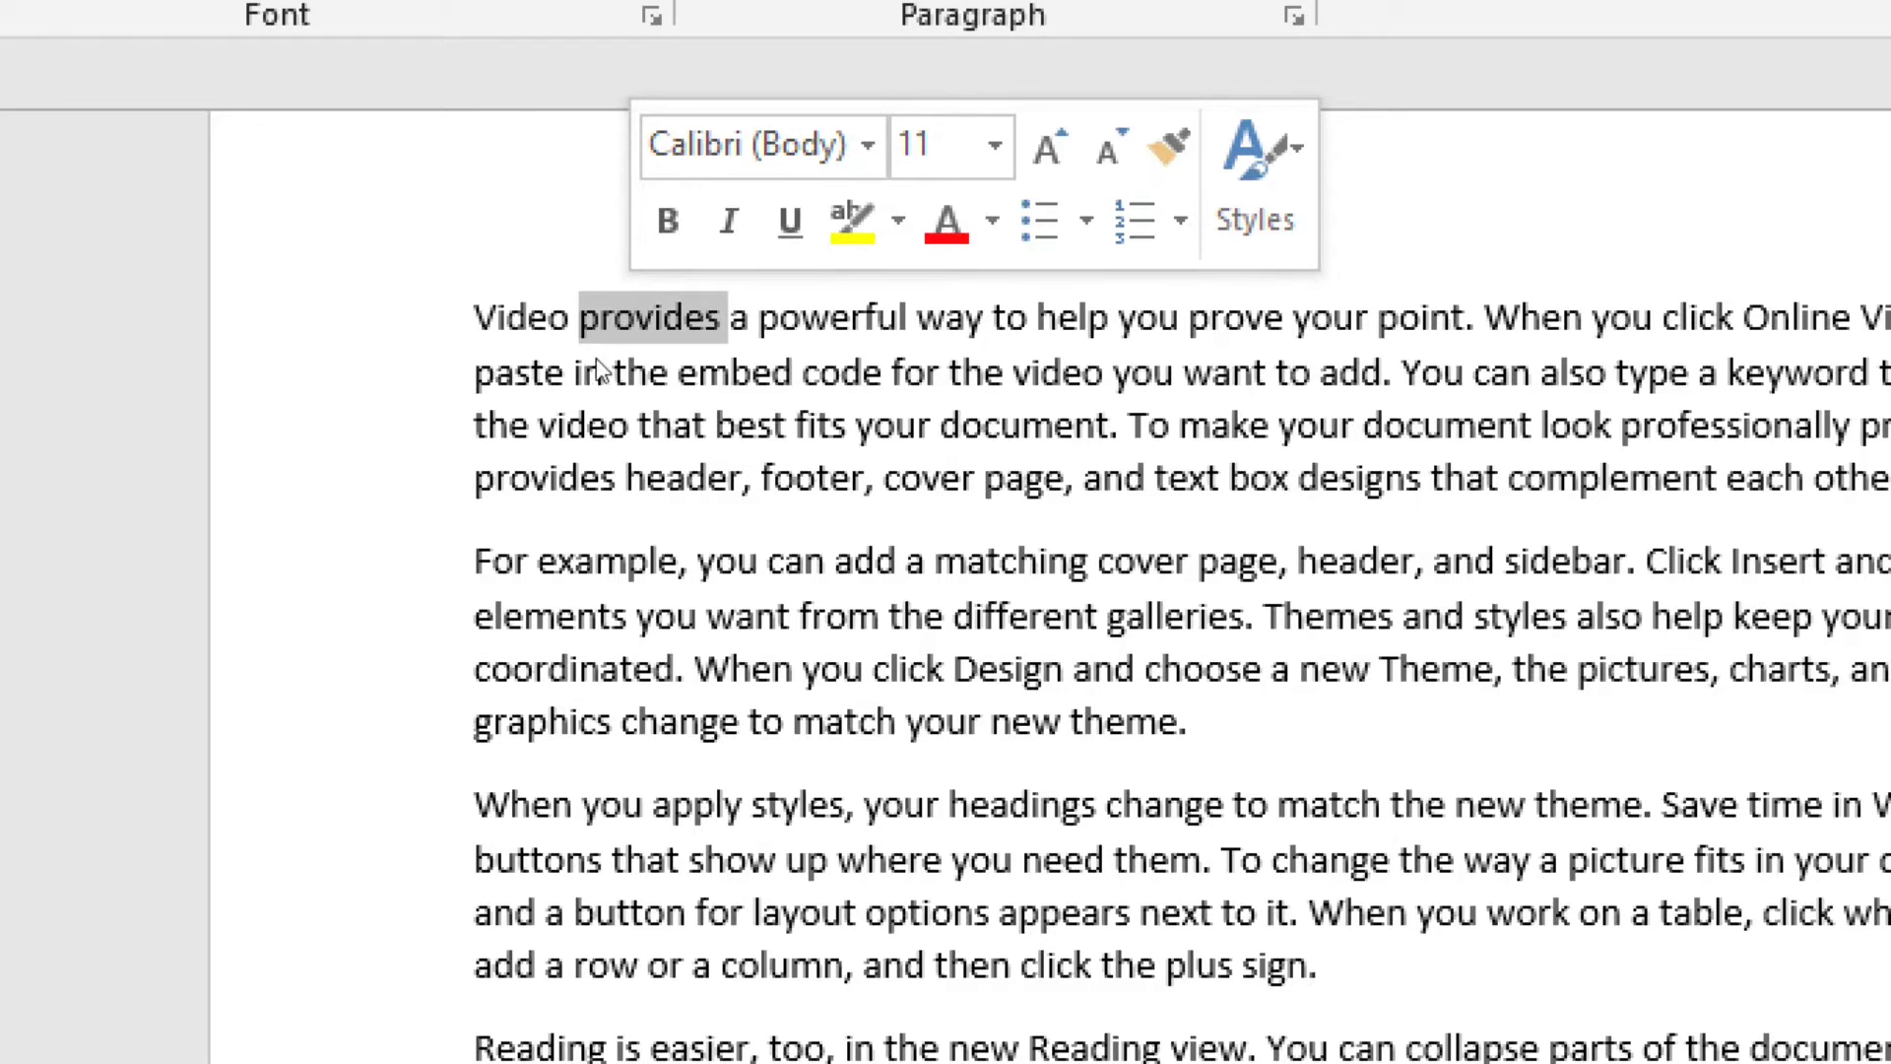
Select the whole first paragraph from its end back to "Video", and clear the selection.
{"action": "scroll", "coordinate": [916, 325], "scroll_direction": "down", "scroll_amount": 2}
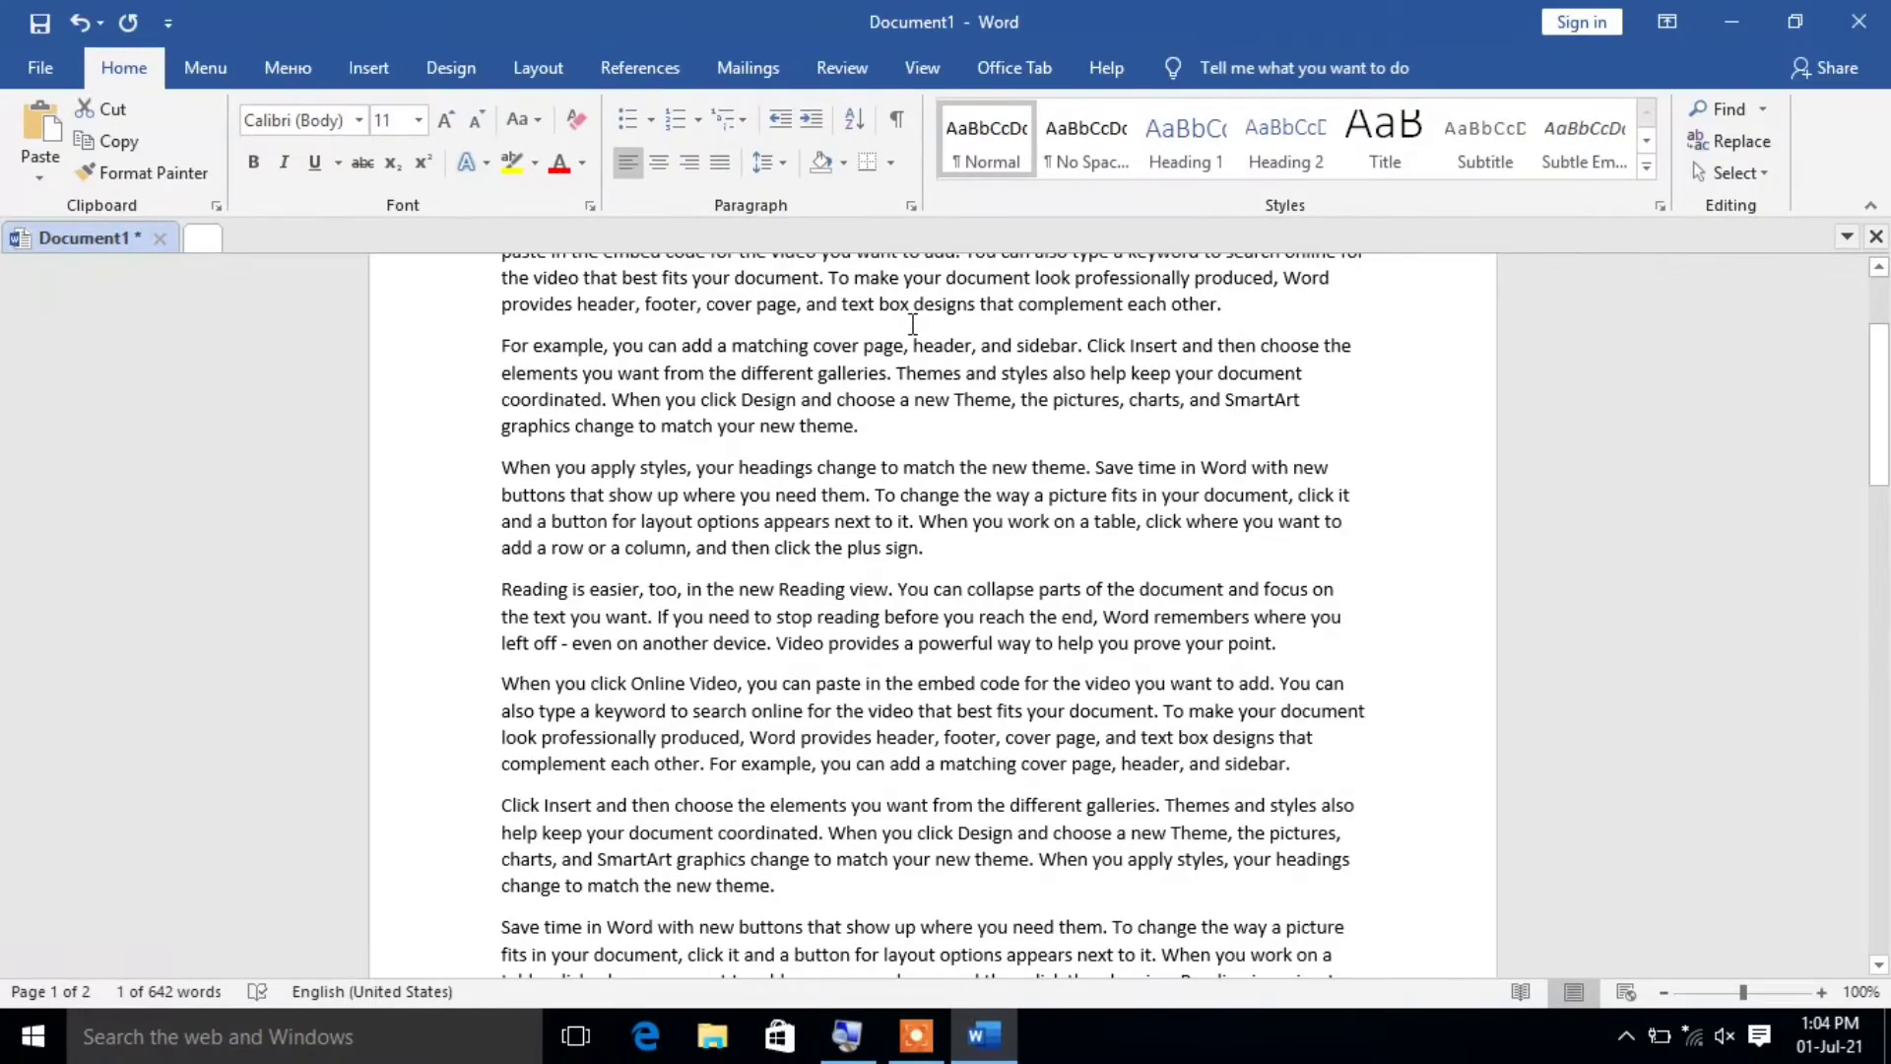
{"action": "scroll", "coordinate": [931, 325], "scroll_direction": "up", "scroll_amount": 2}
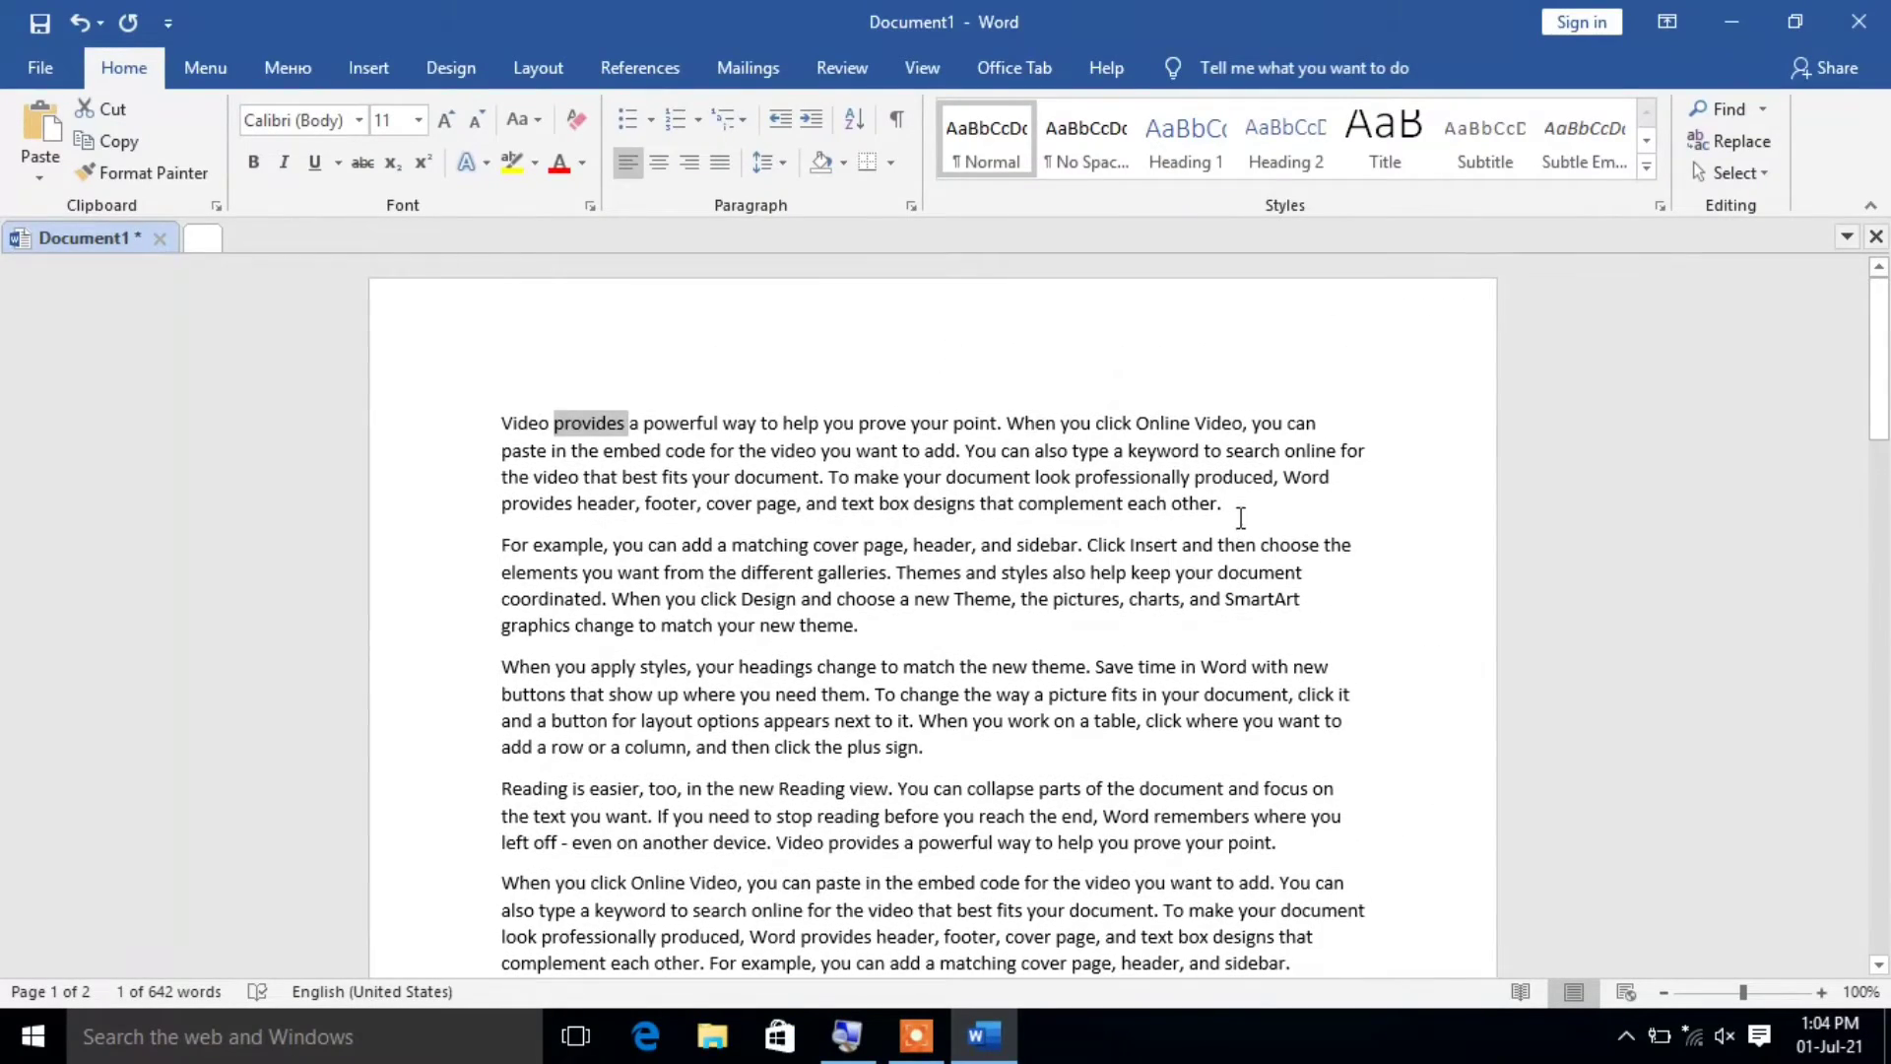
{"action": "left_click_drag", "start_coordinate": [1231, 504], "coordinate": [511, 405]}
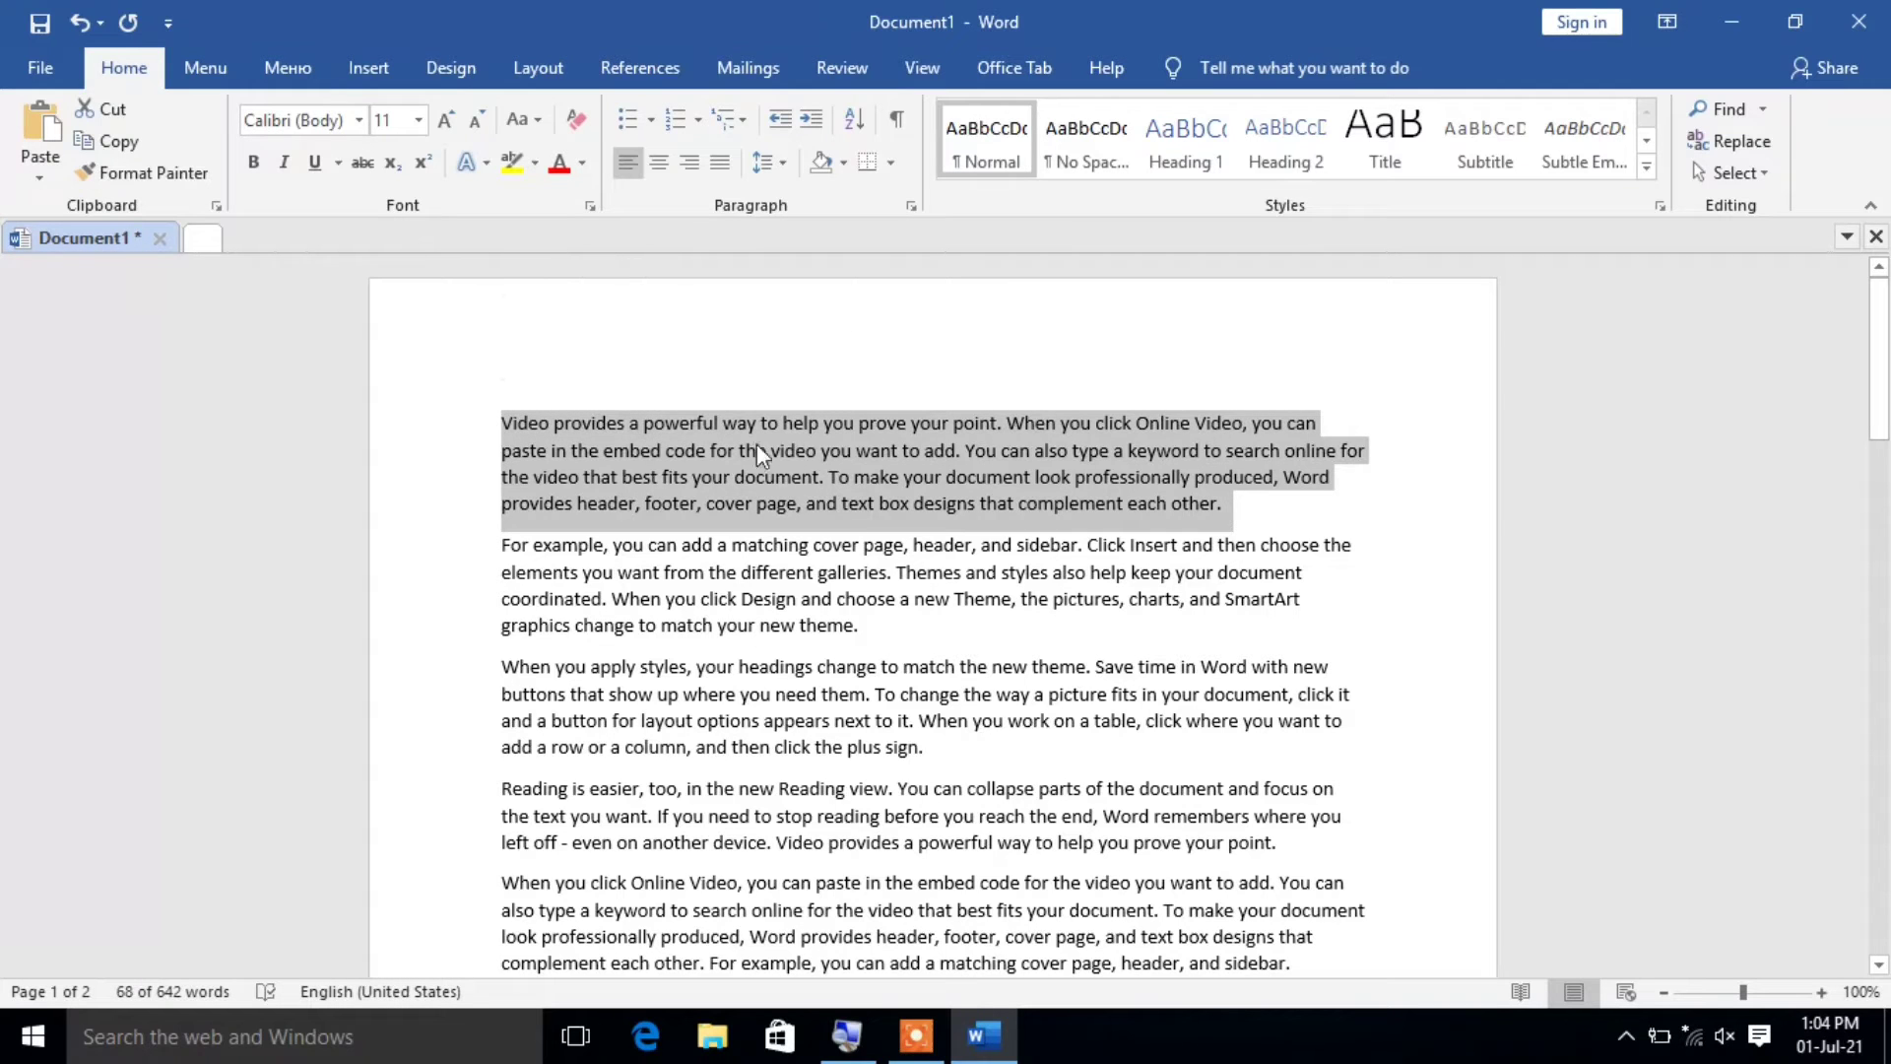
{"action": "left_click", "coordinate": [665, 422]}
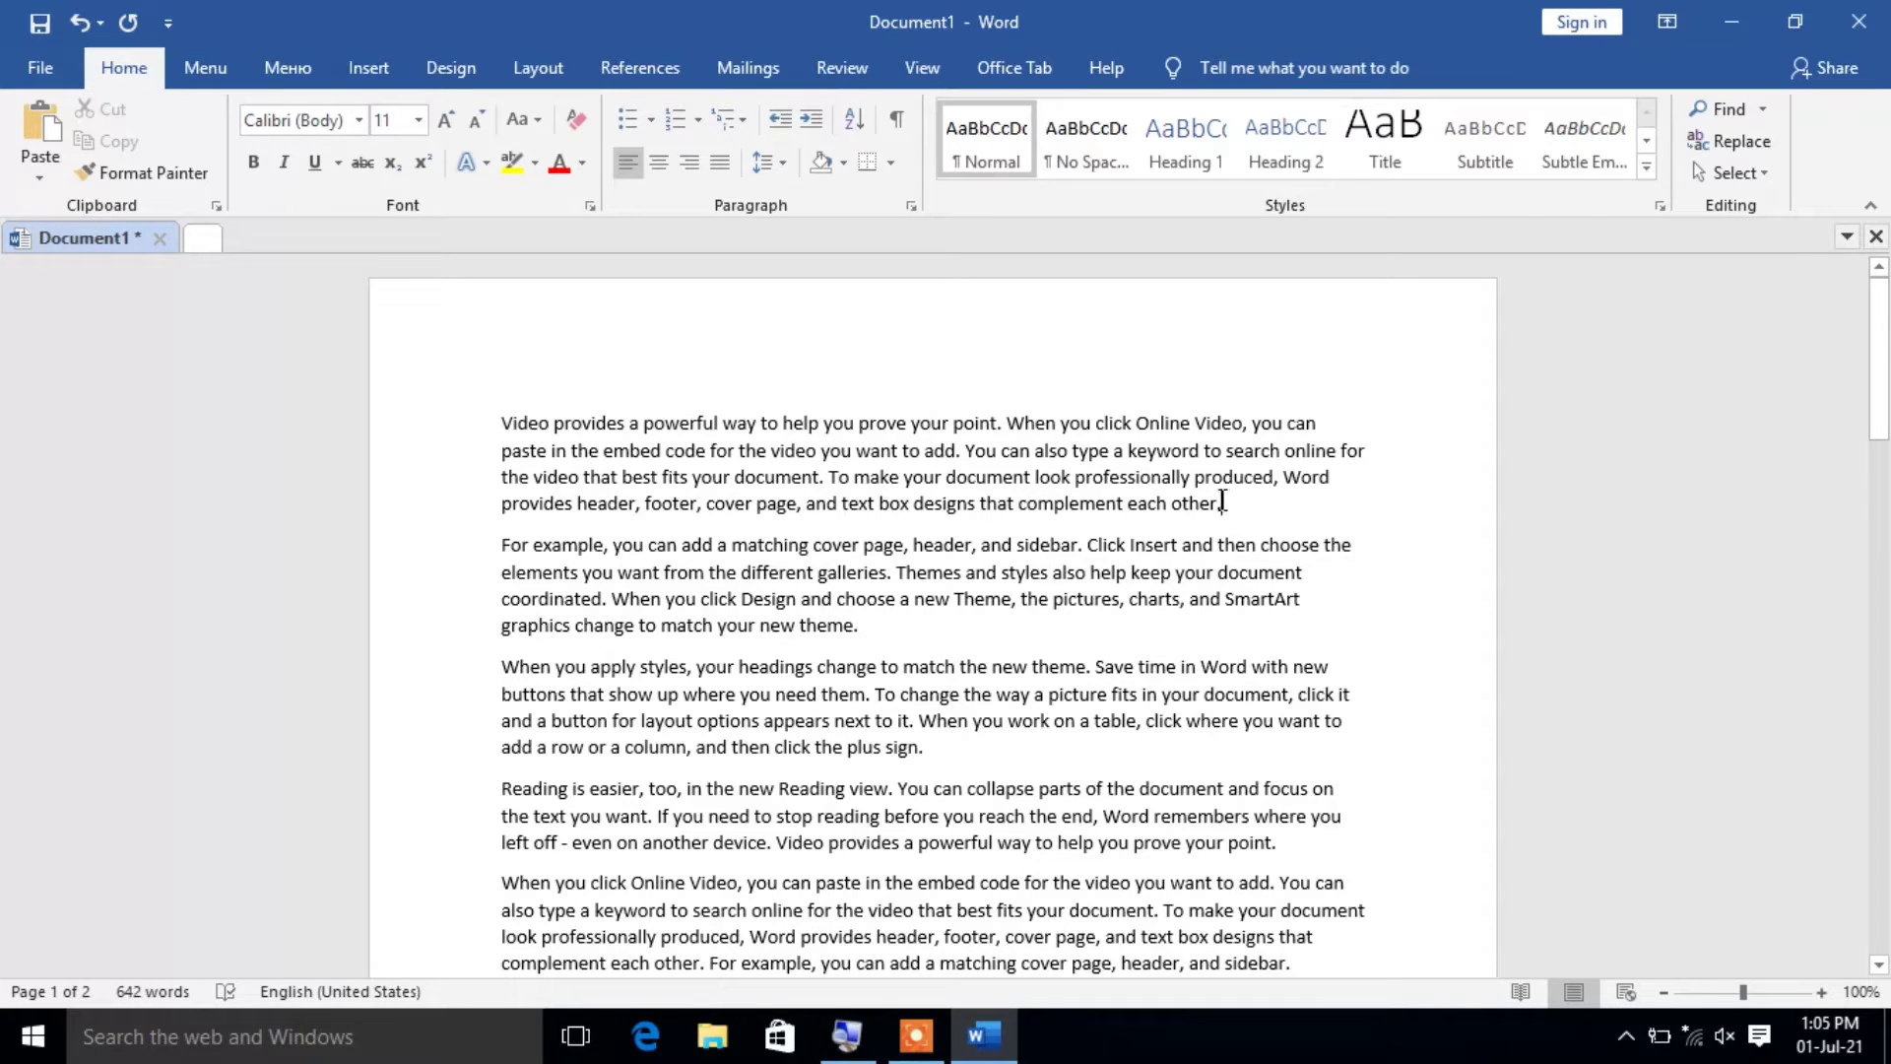
{"action": "left_click_drag", "start_coordinate": [1231, 504], "coordinate": [499, 422]}
{"action": "left_click", "coordinate": [1269, 502]}
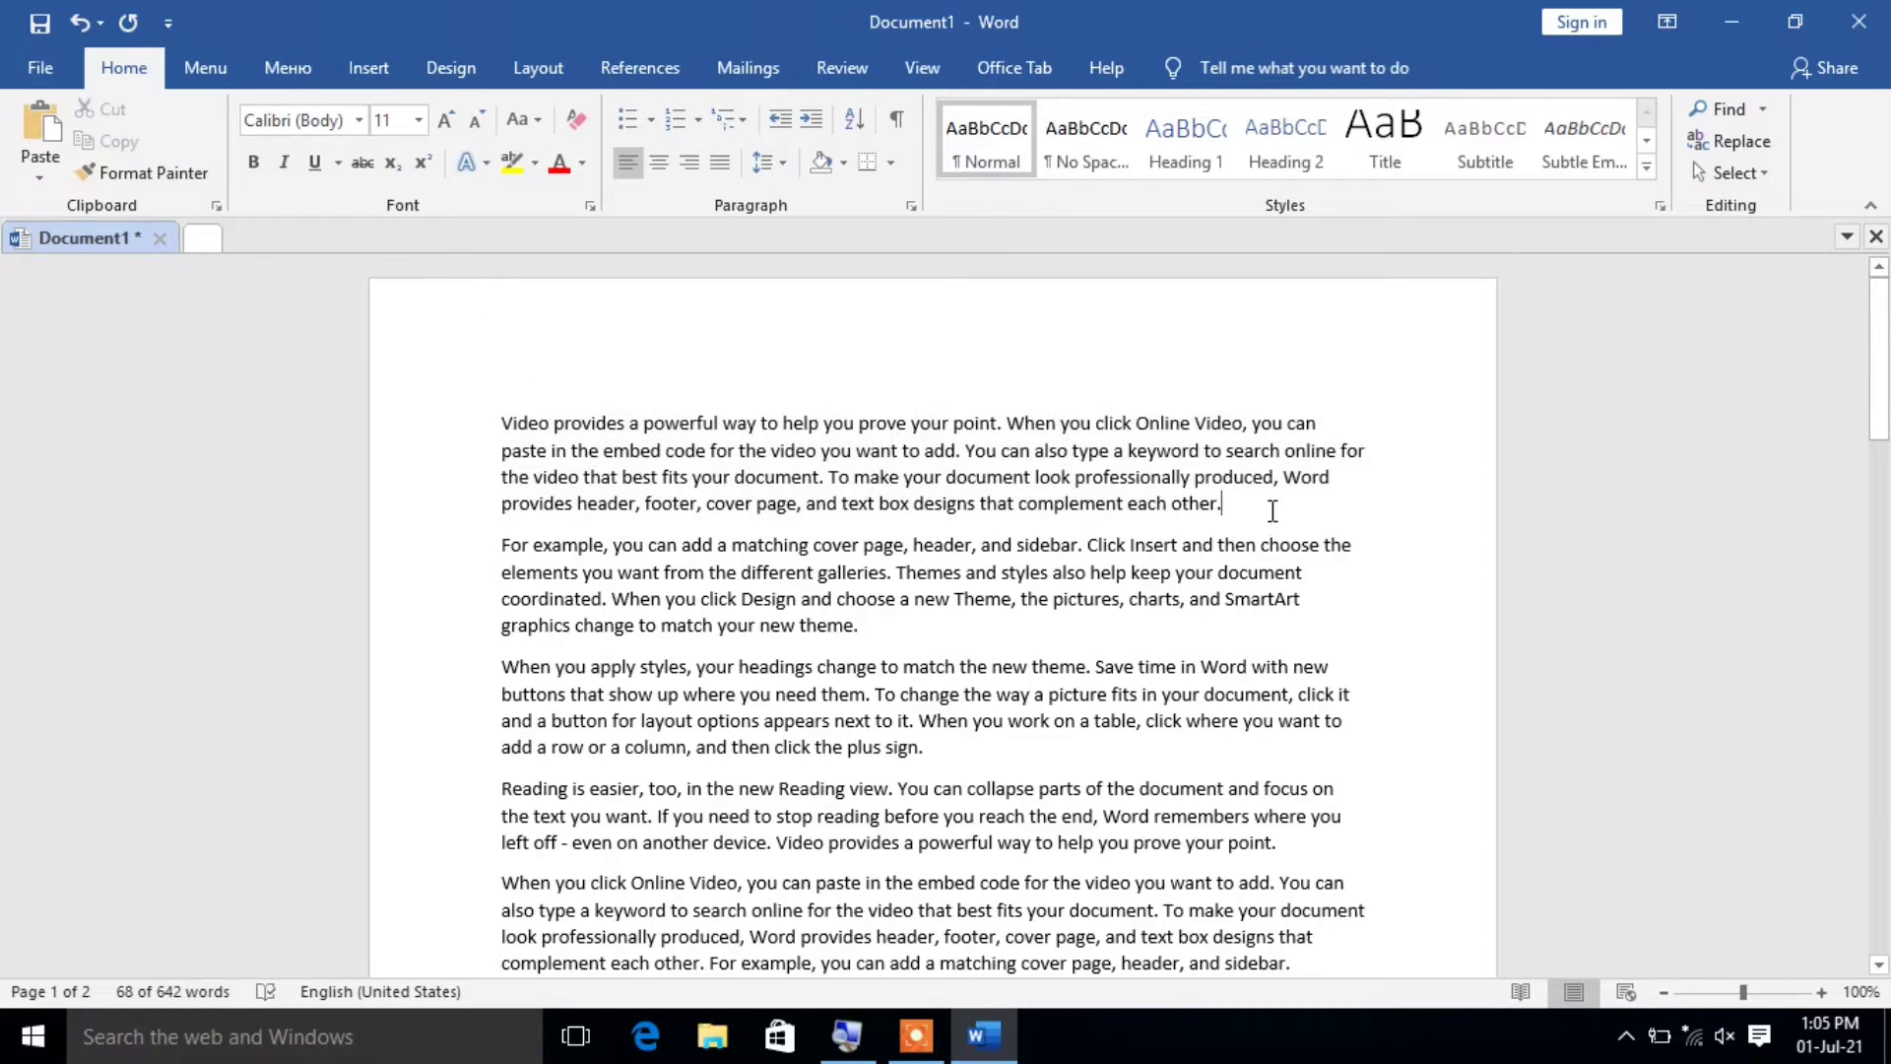
Select several consecutive whole lines from the first paragraph into the second, and clear the selection.
{"action": "triple_click", "coordinate": [503, 415]}
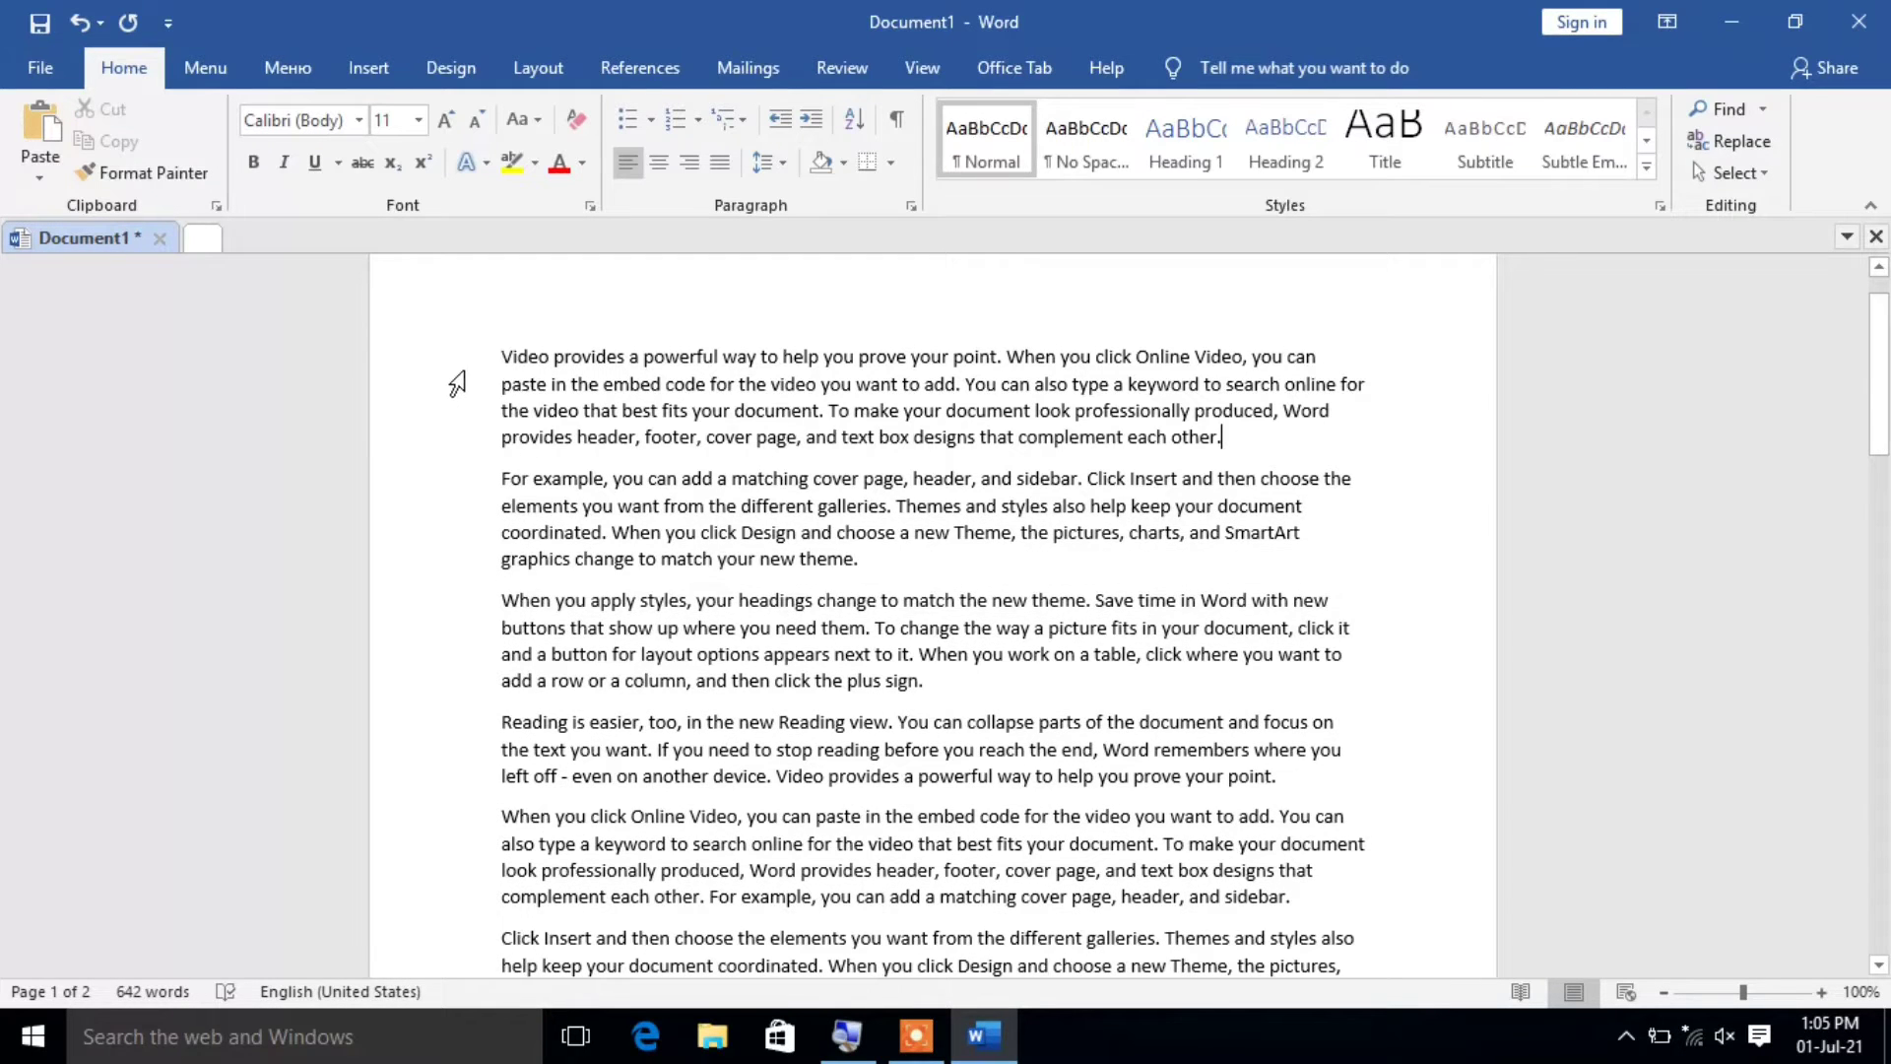
{"action": "mouse_move", "coordinate": [463, 382]}
{"action": "left_mouse_down"}
{"action": "mouse_move", "coordinate": [485, 558]}
{"action": "mouse_move", "coordinate": [483, 1005]}
{"action": "mouse_move", "coordinate": [481, 375]}
{"action": "left_mouse_up"}
{"action": "left_click", "coordinate": [1387, 406]}
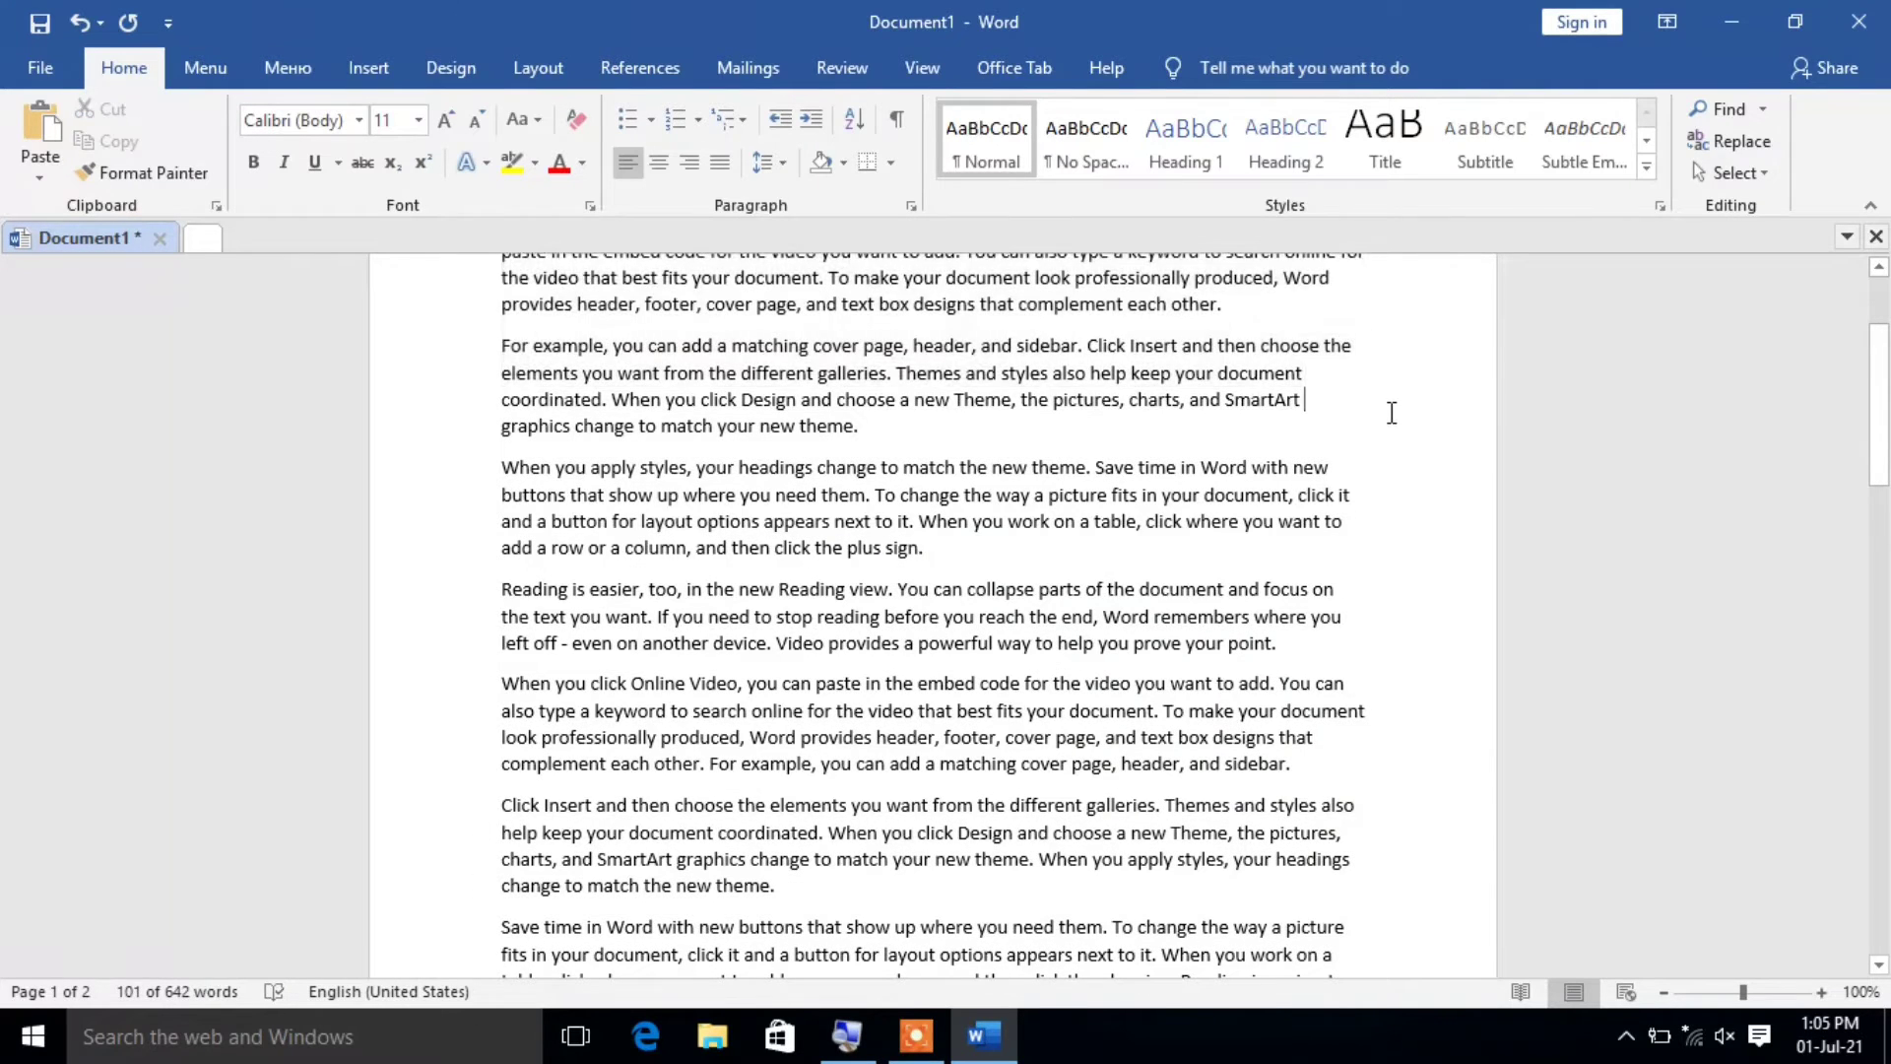
{"action": "scroll", "coordinate": [1391, 422], "scroll_direction": "up", "scroll_amount": 3}
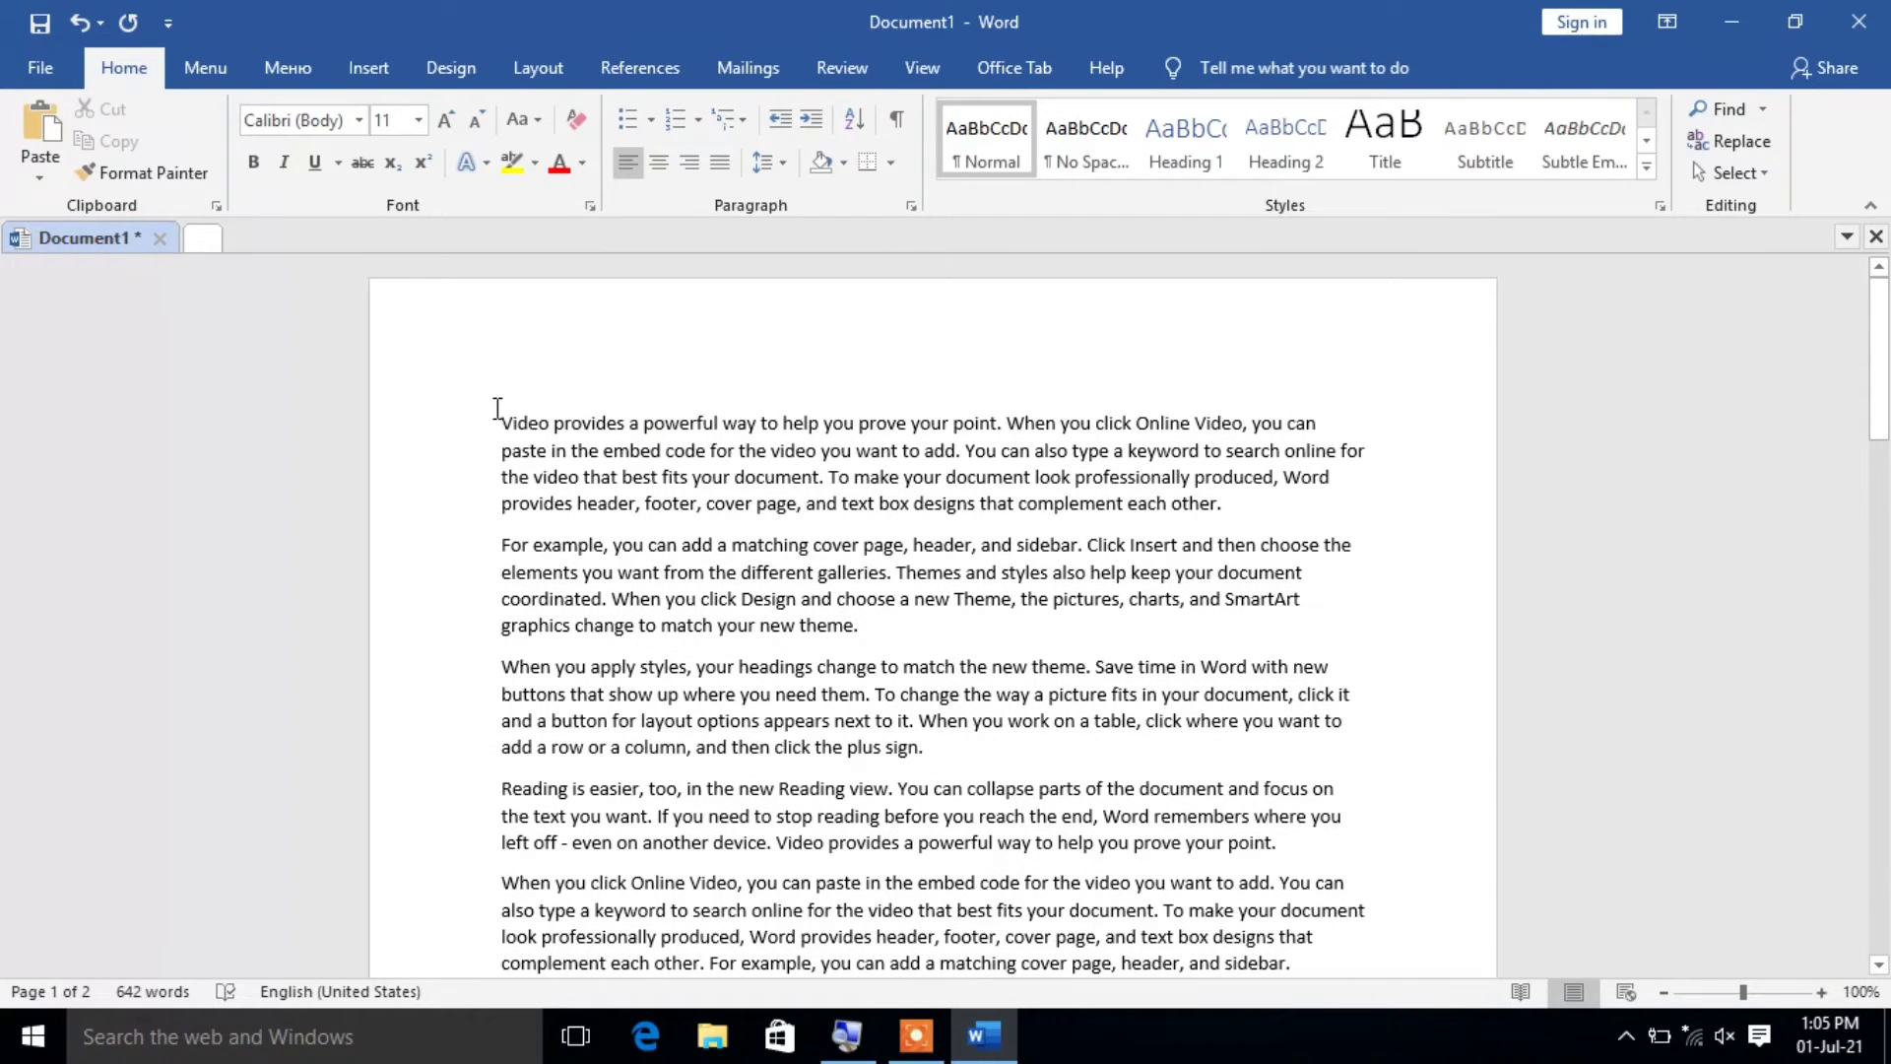
Select the first paragraph from start to end, and replace that selection with the second paragraph, beginning "For example".
{"action": "left_click_drag", "start_coordinate": [501, 422], "coordinate": [1249, 504]}
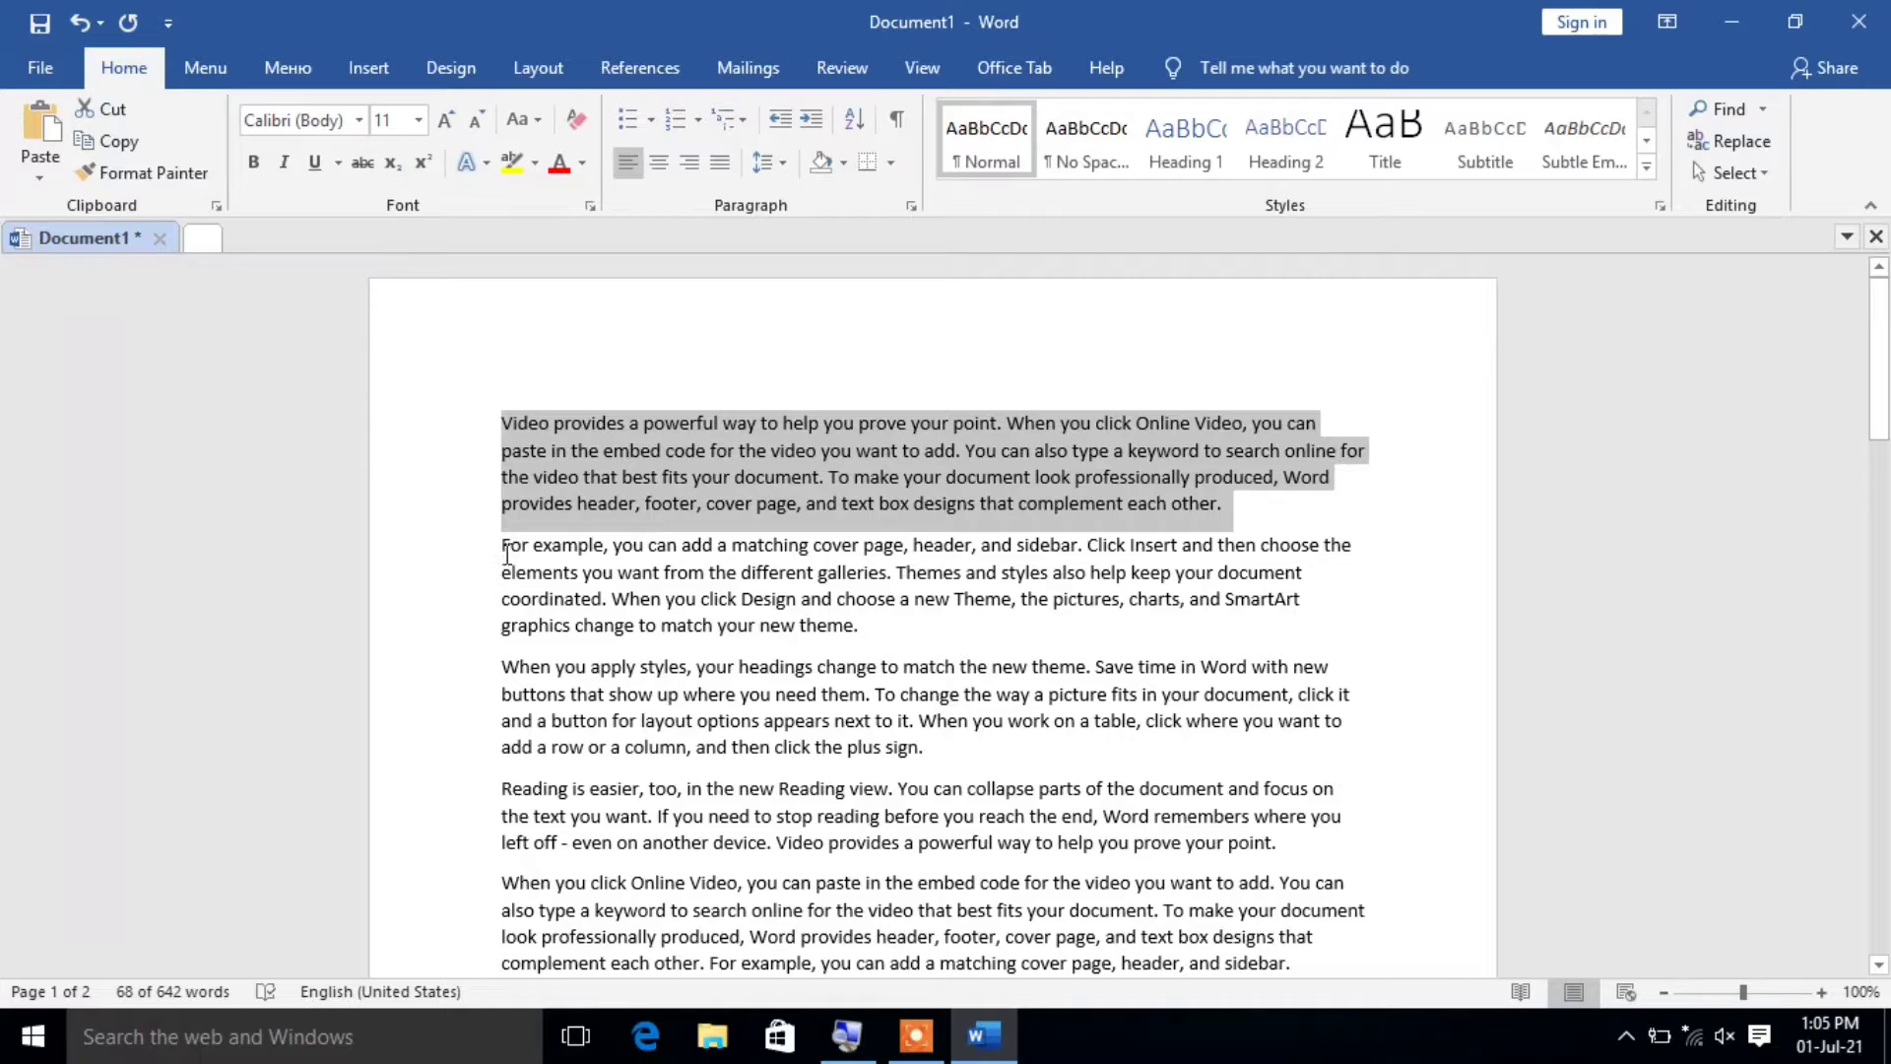
{"action": "left_click_drag", "start_coordinate": [501, 545], "coordinate": [884, 643]}
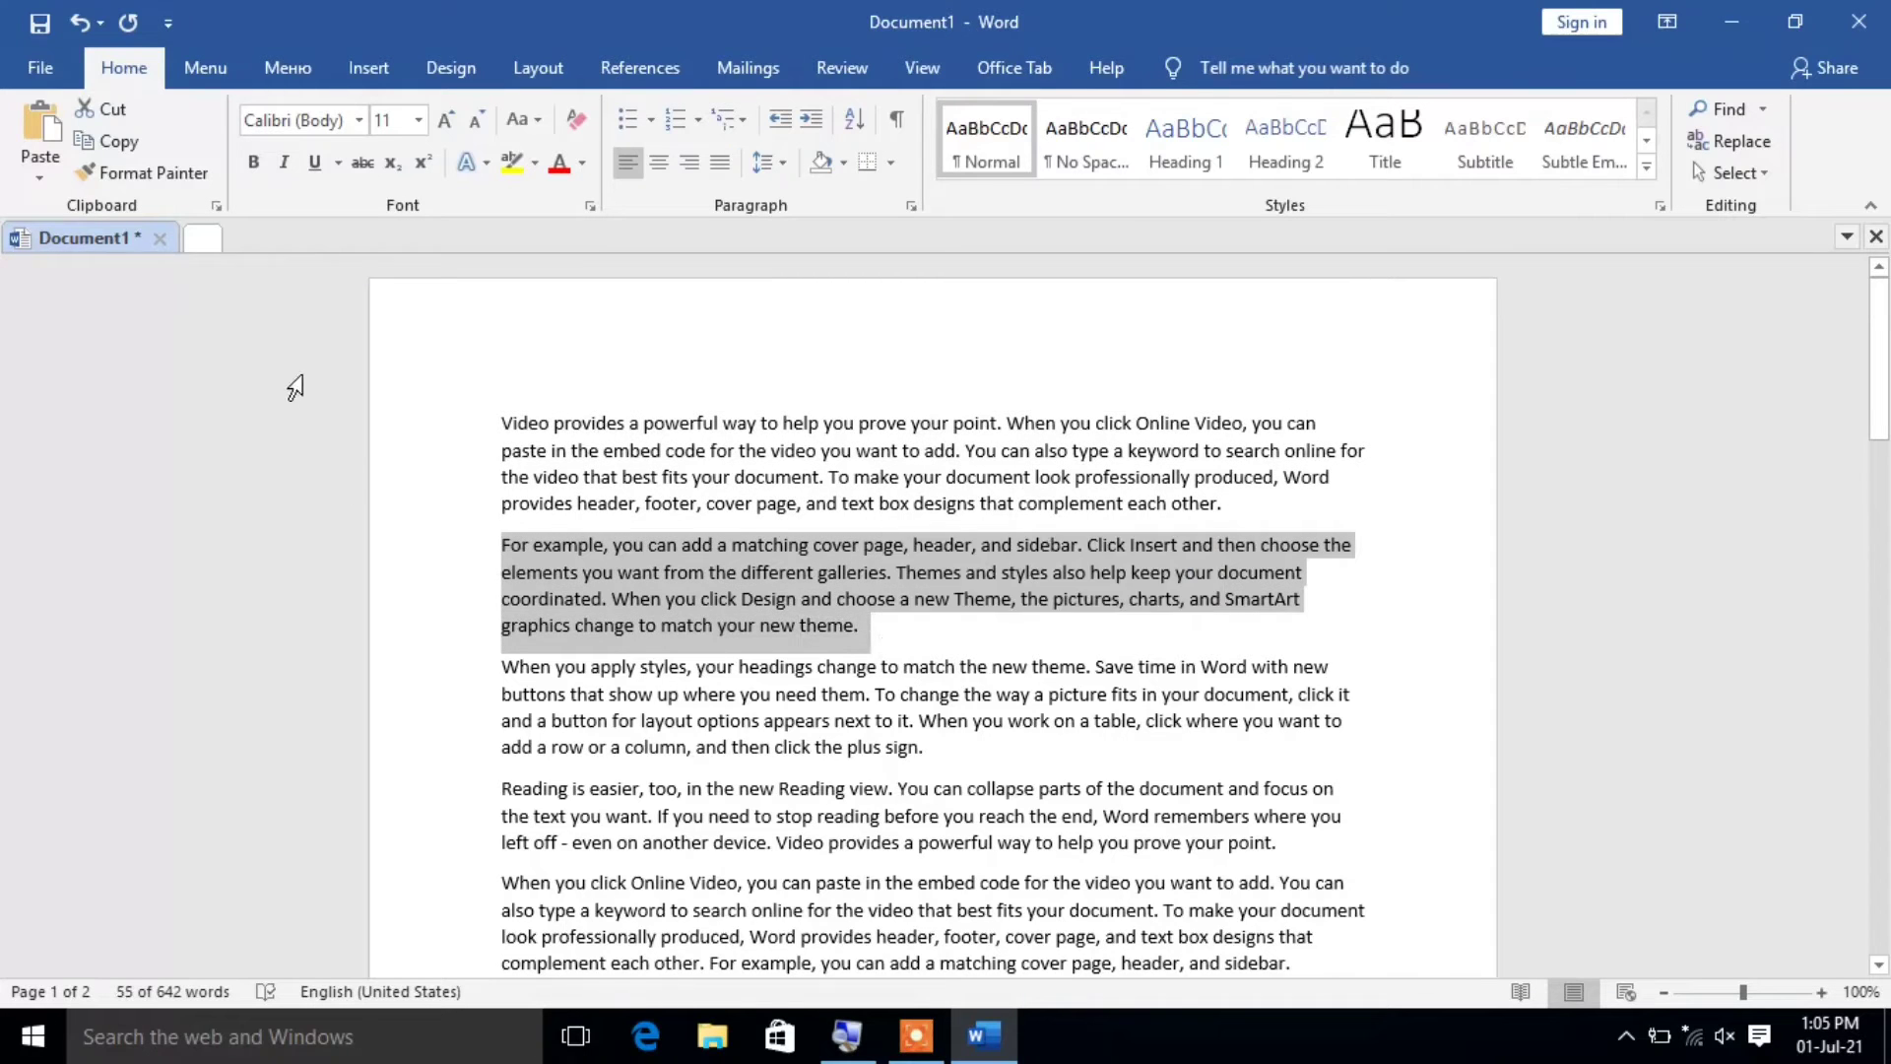
Place the cursor before "provides" in the first line and look through the document to the blank second page and back.
{"action": "left_click", "coordinate": [553, 405]}
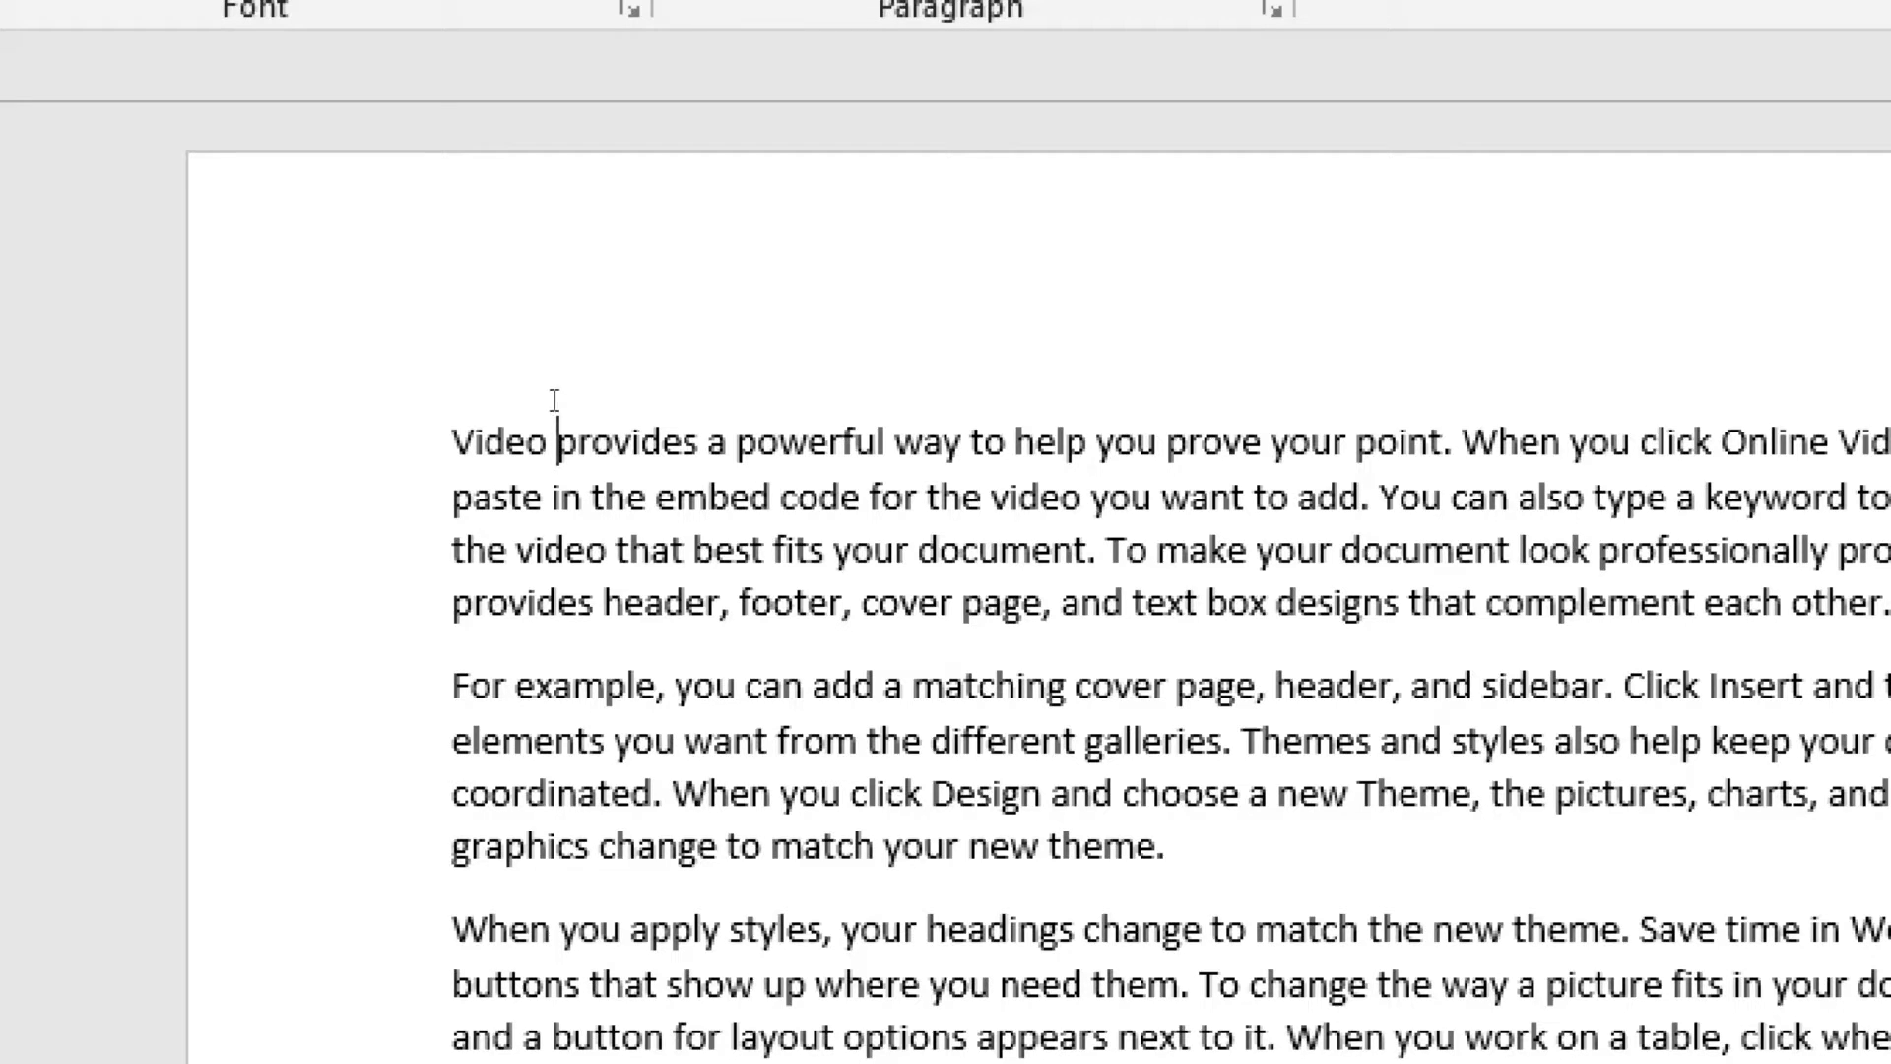
{"action": "key", "text": "BackSpace"}
{"action": "scroll", "coordinate": [555, 412], "scroll_direction": "down", "scroll_amount": 4}
{"action": "scroll", "coordinate": [718, 393], "scroll_direction": "up", "scroll_amount": 3}
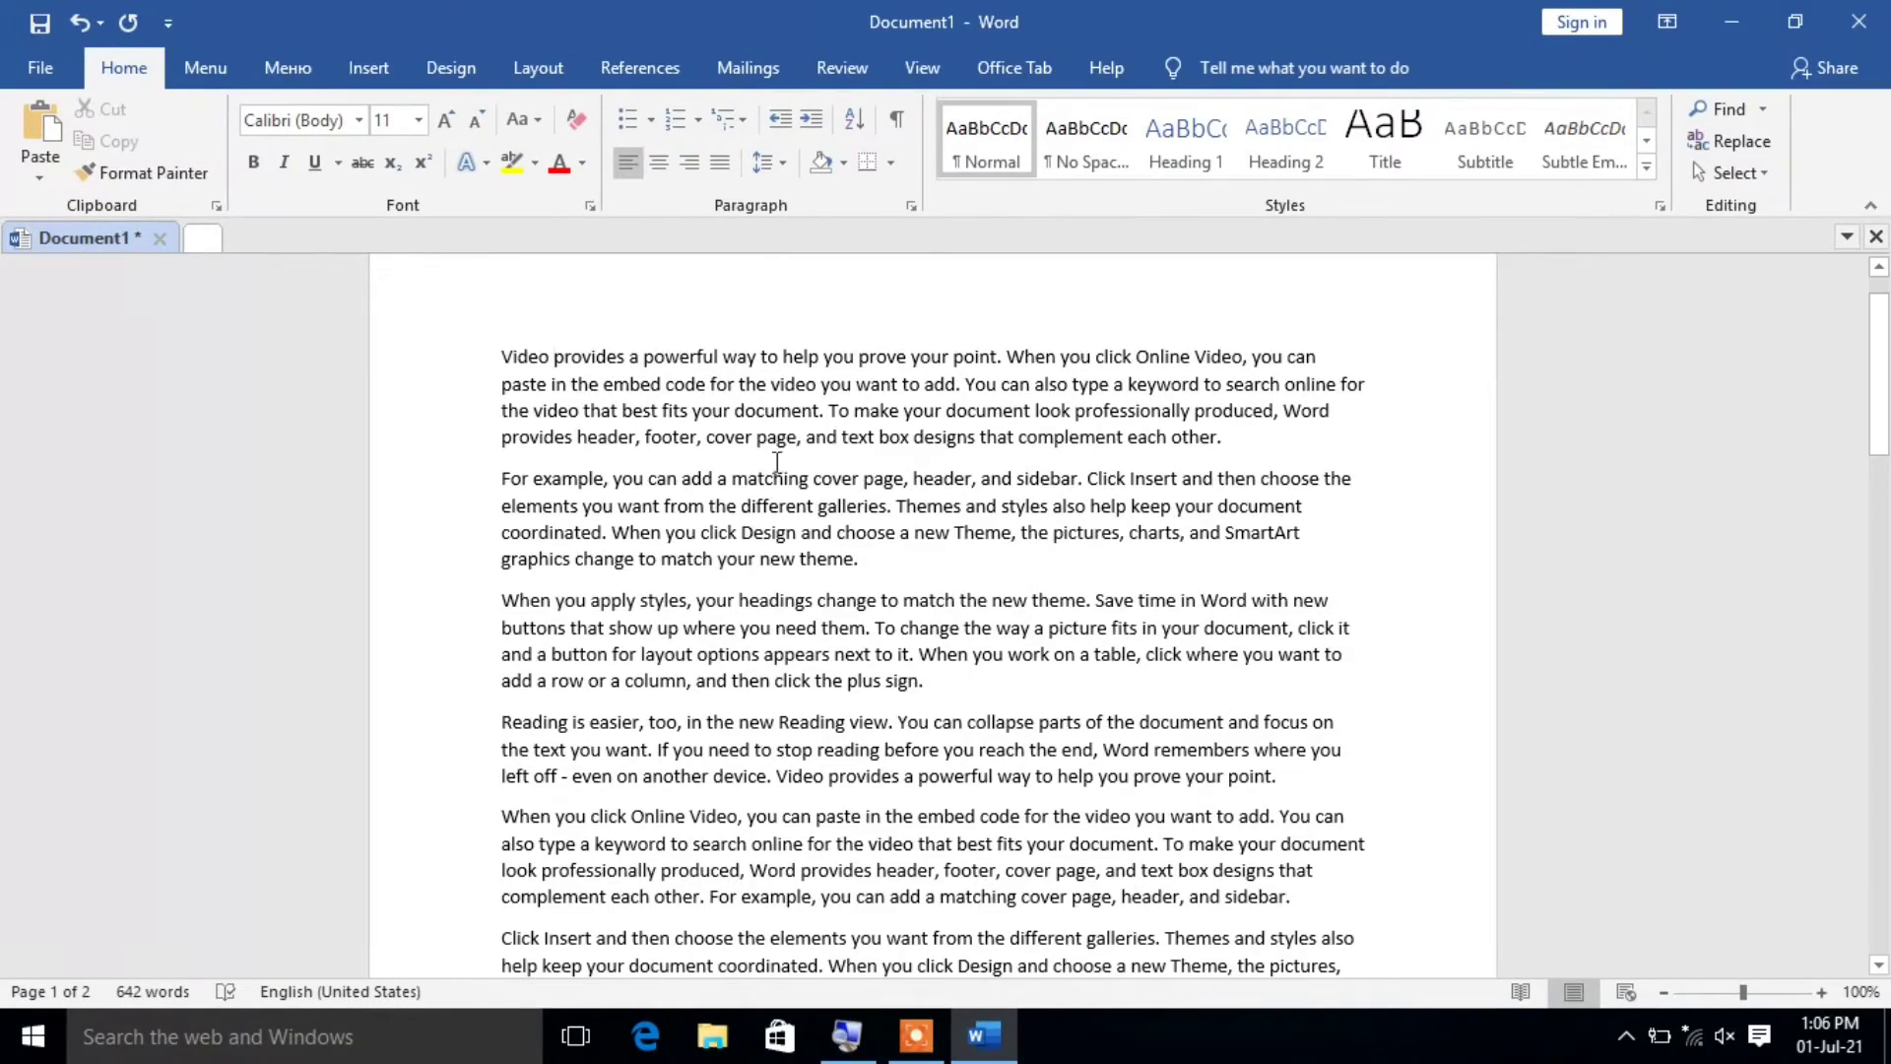
{"action": "scroll", "coordinate": [1404, 741], "scroll_direction": "down", "scroll_amount": 3}
{"action": "scroll", "coordinate": [977, 571], "scroll_direction": "down", "scroll_amount": 5}
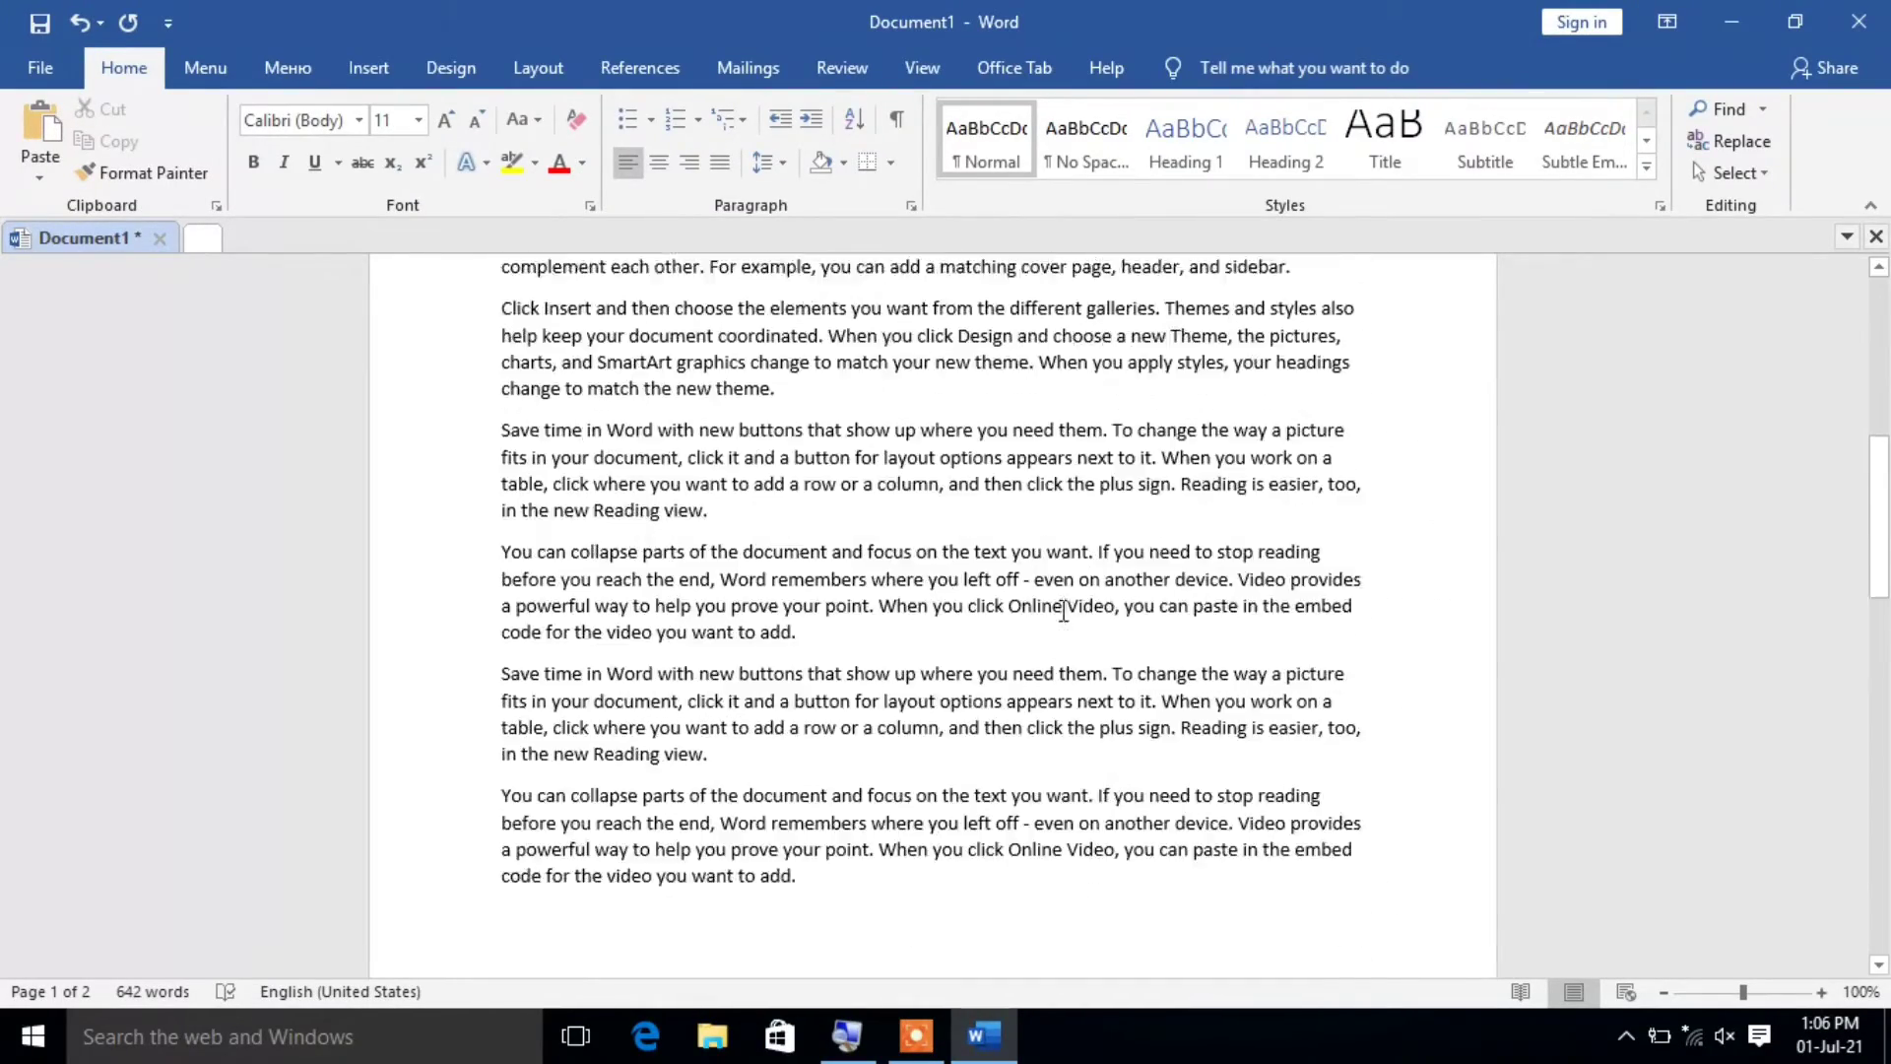
{"action": "scroll", "coordinate": [1076, 698], "scroll_direction": "up", "scroll_amount": 8}
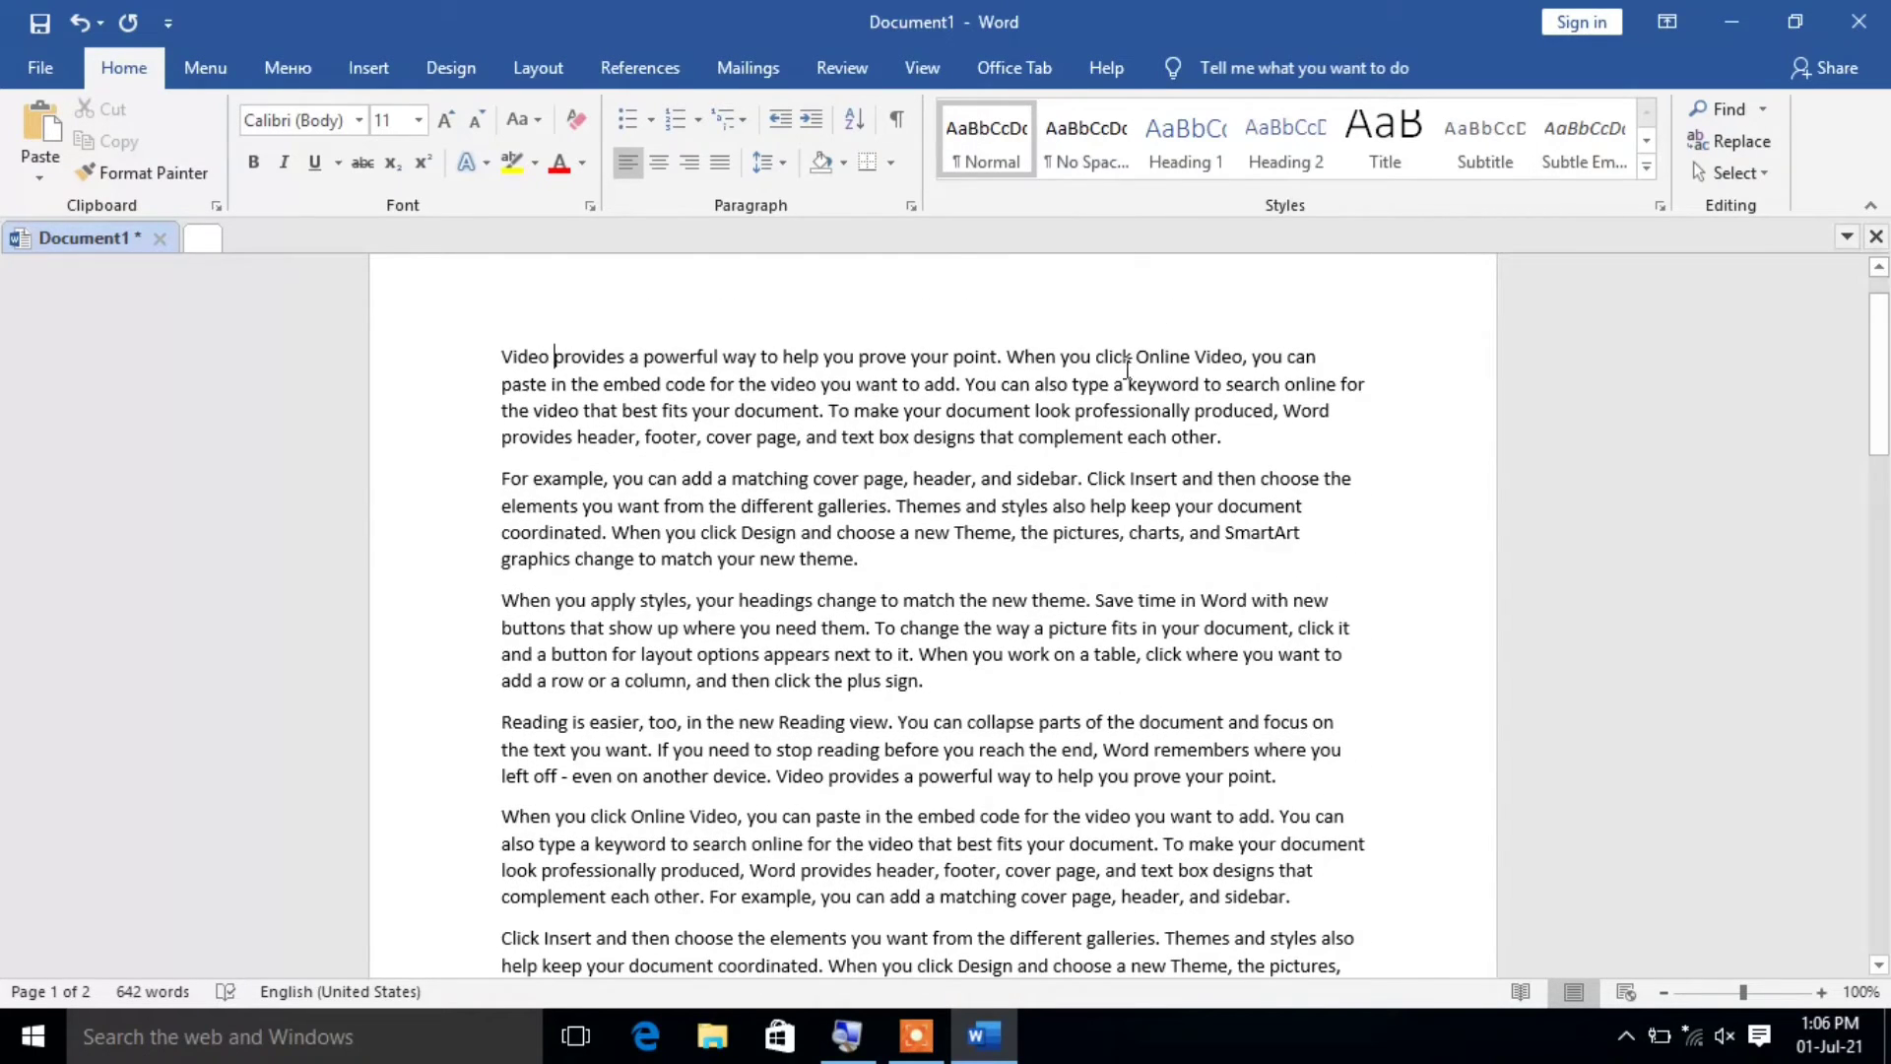
{"action": "scroll", "coordinate": [862, 345], "scroll_direction": "up", "scroll_amount": 1}
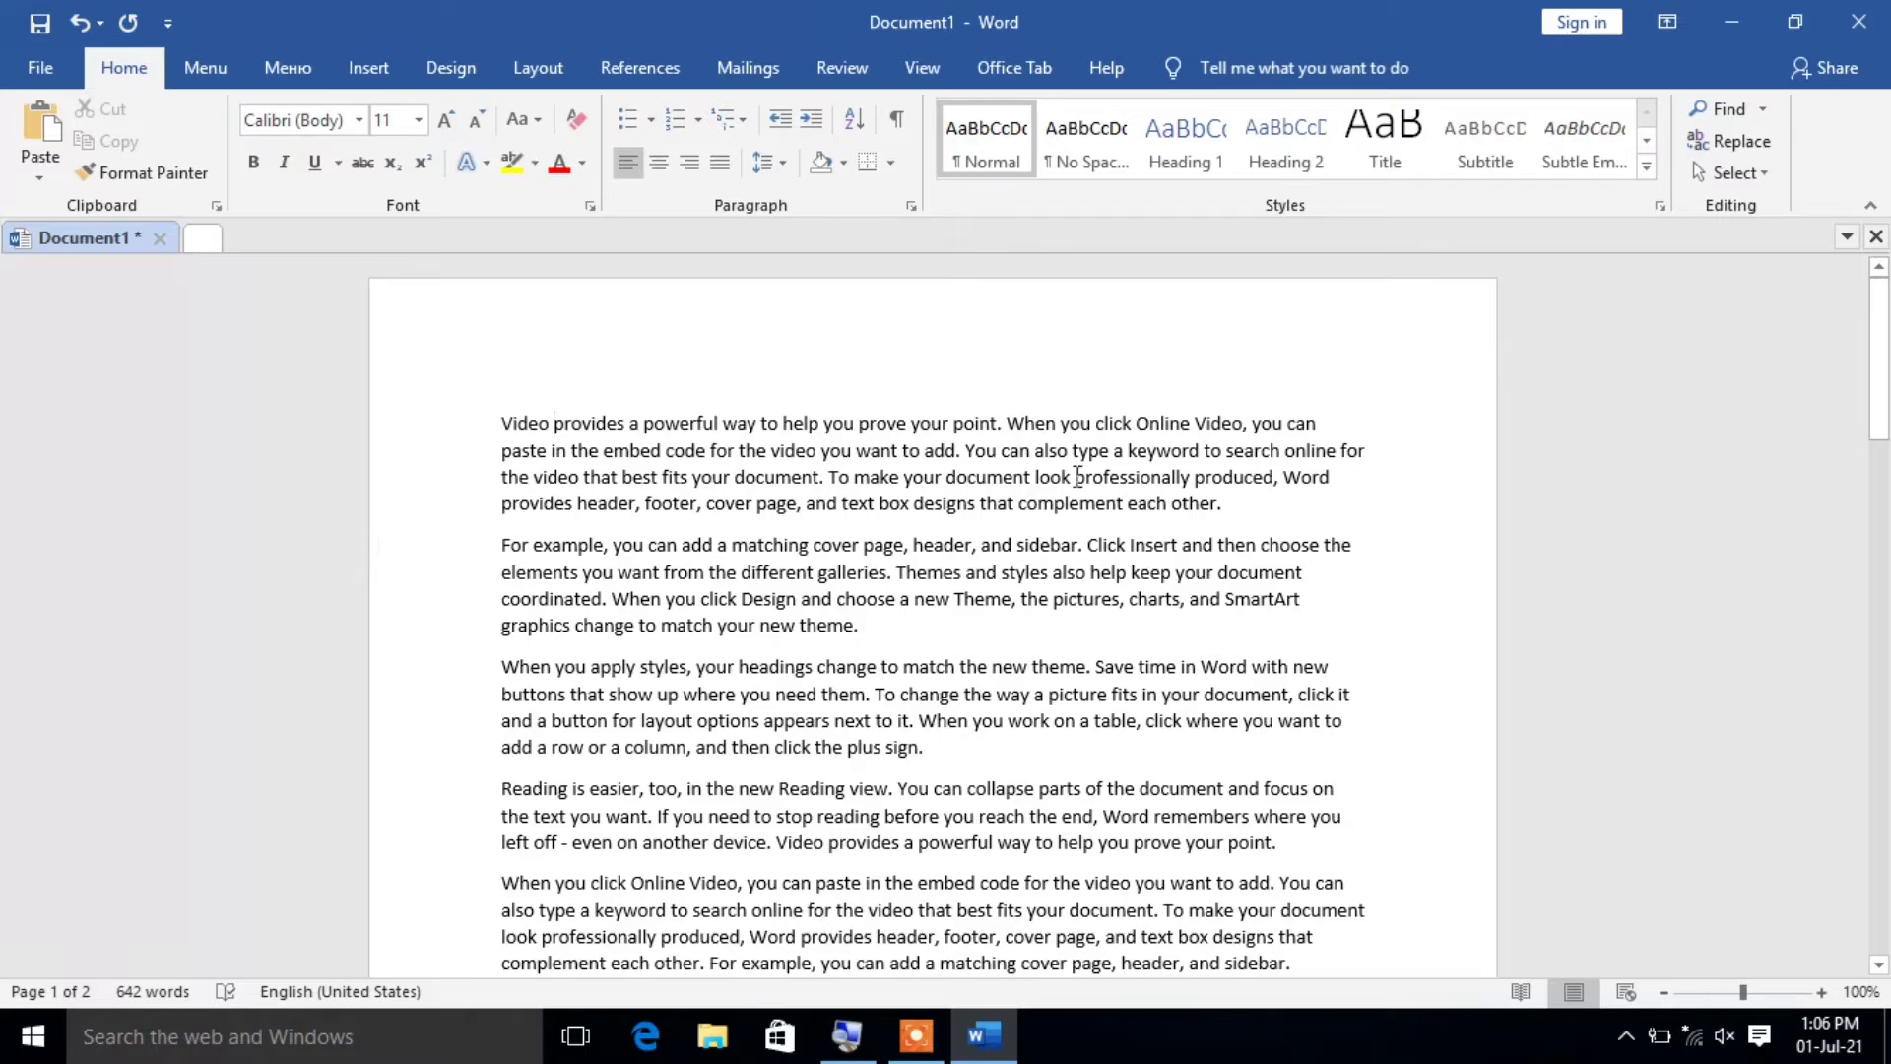
{"action": "scroll", "coordinate": [1444, 434], "scroll_direction": "down", "scroll_amount": 9}
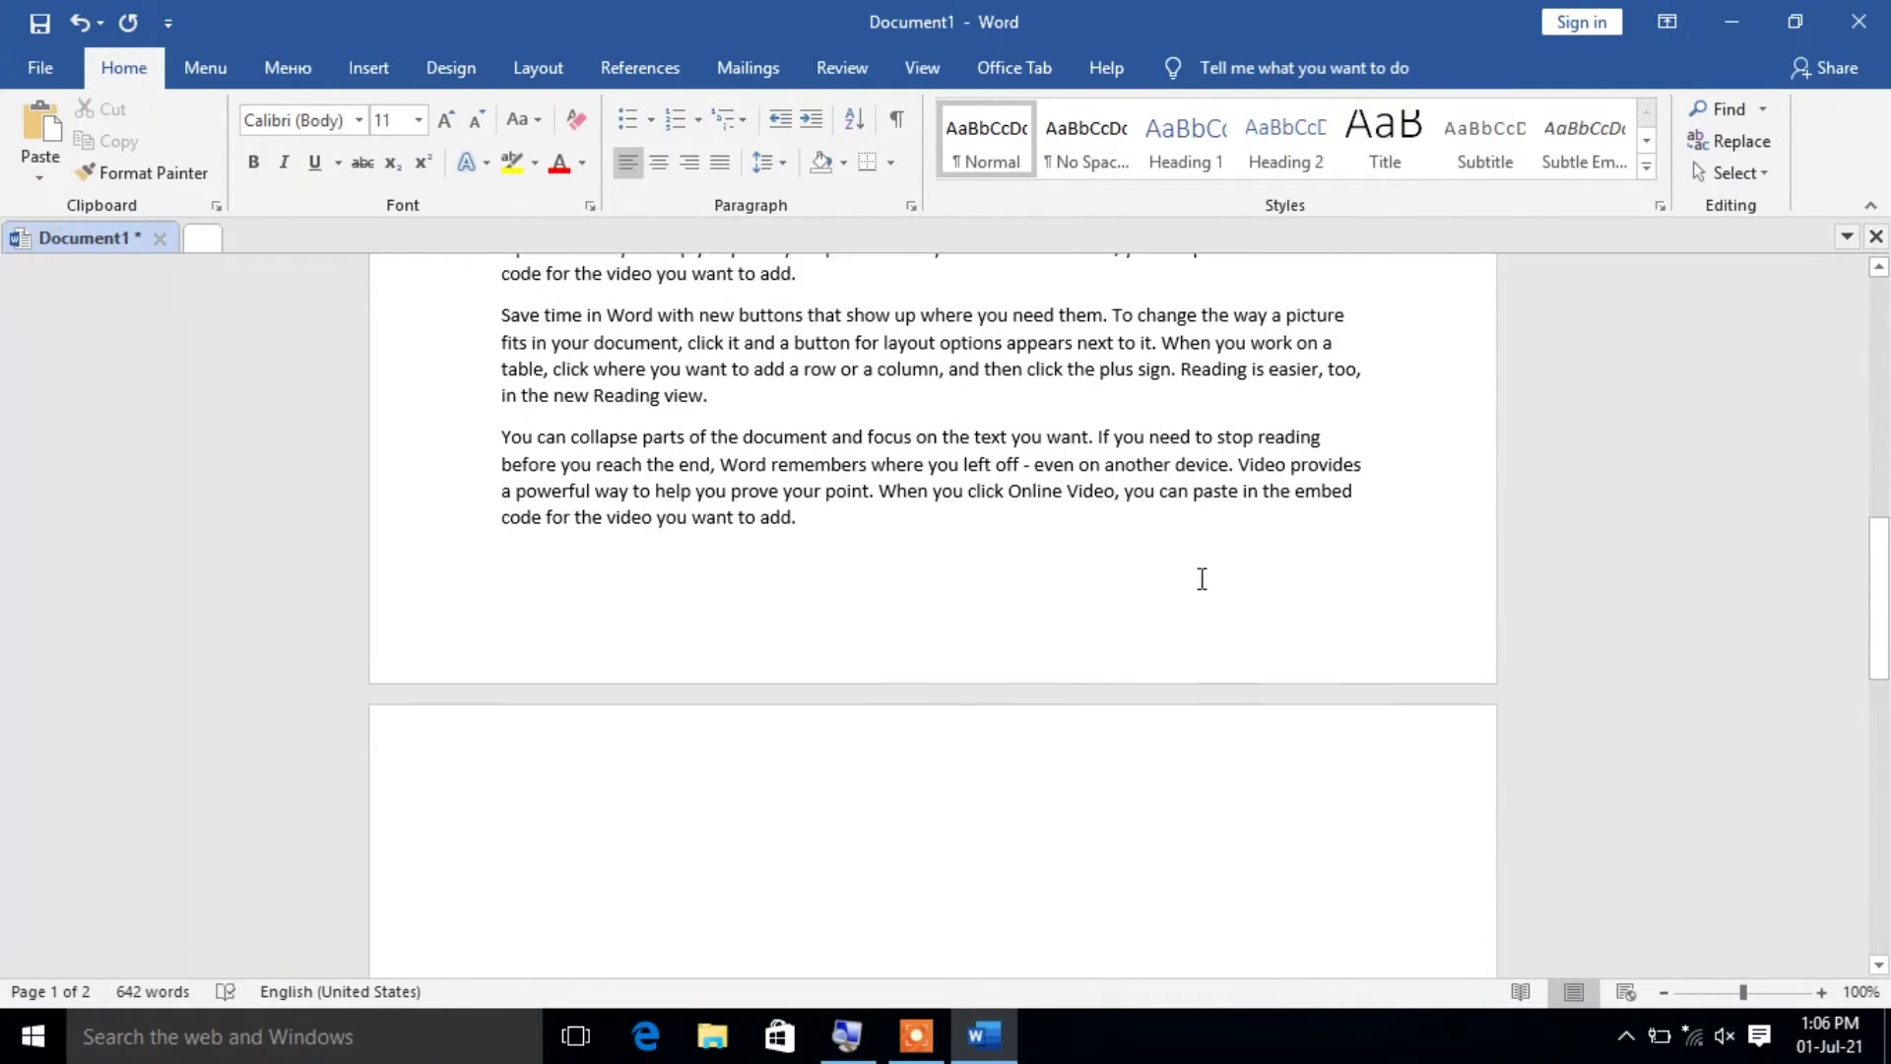
{"action": "scroll", "coordinate": [1005, 594], "scroll_direction": "up", "scroll_amount": 14}
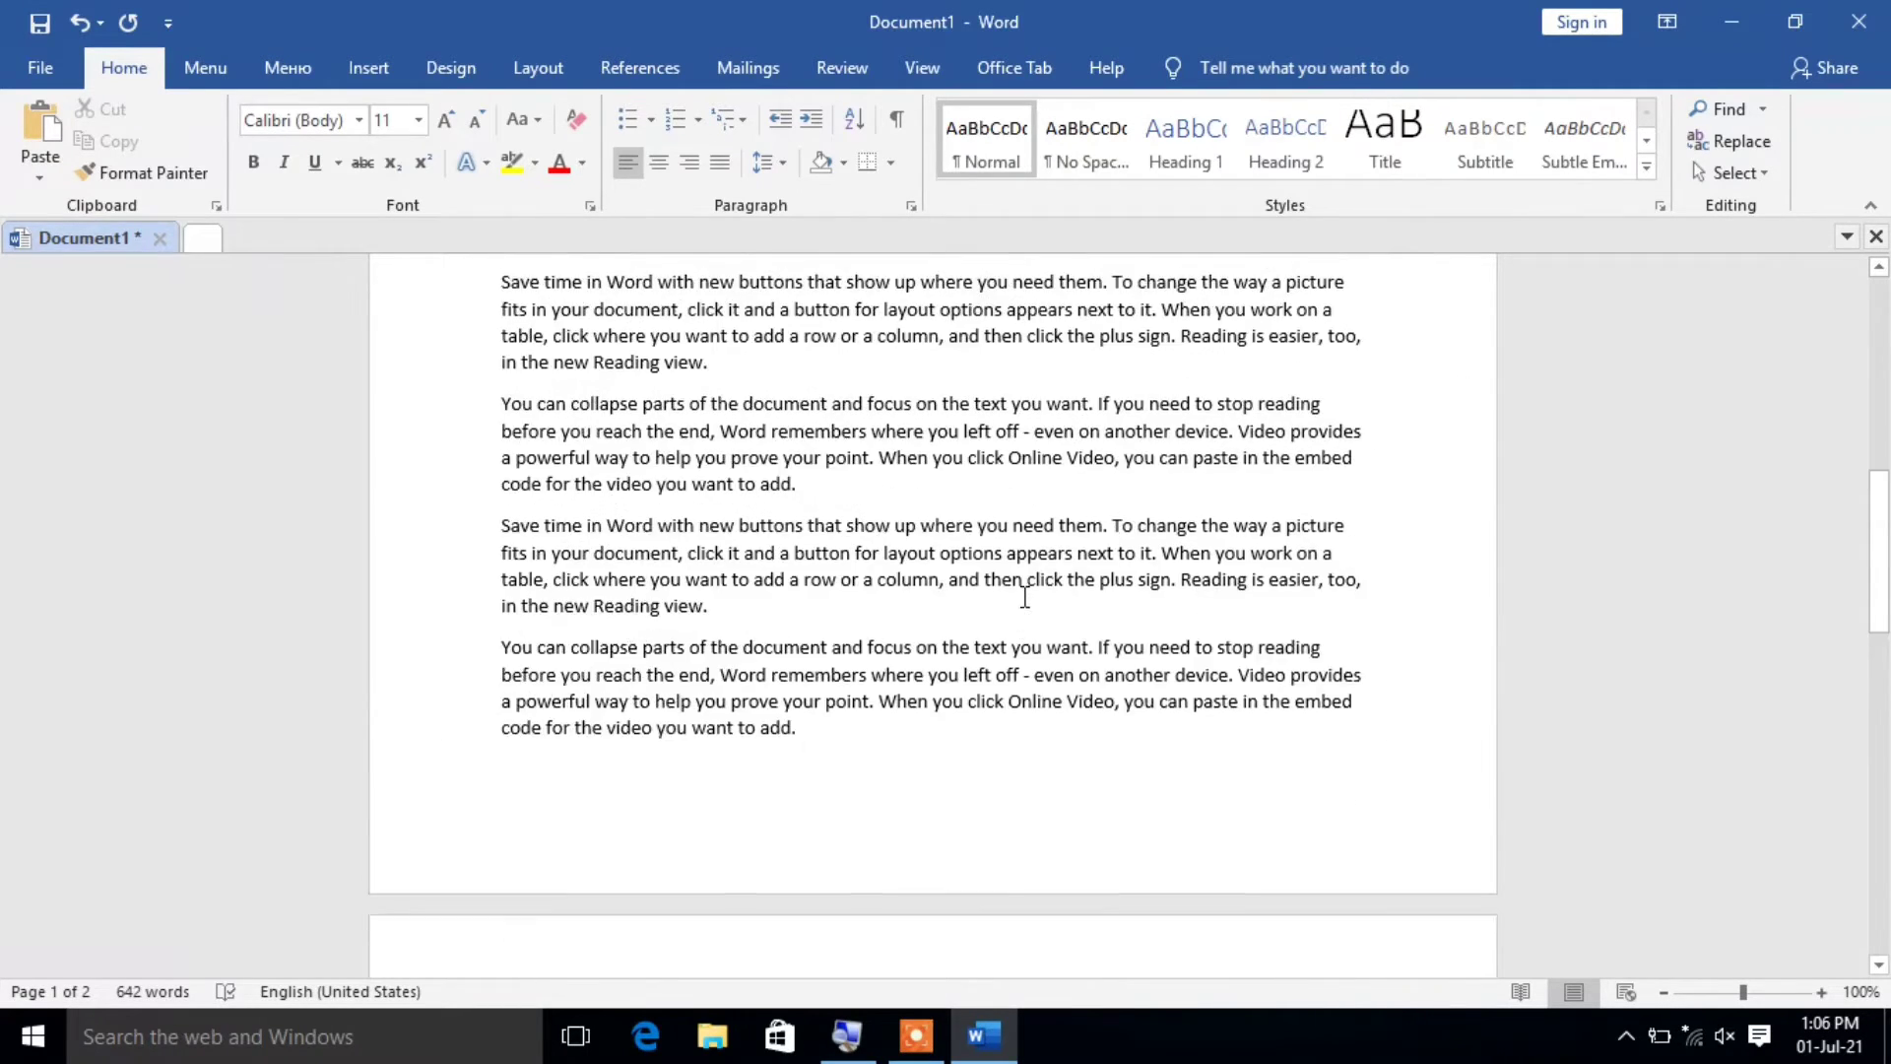
Select all the text in the document and justify its paragraphs.
{"action": "left_click", "coordinate": [538, 67]}
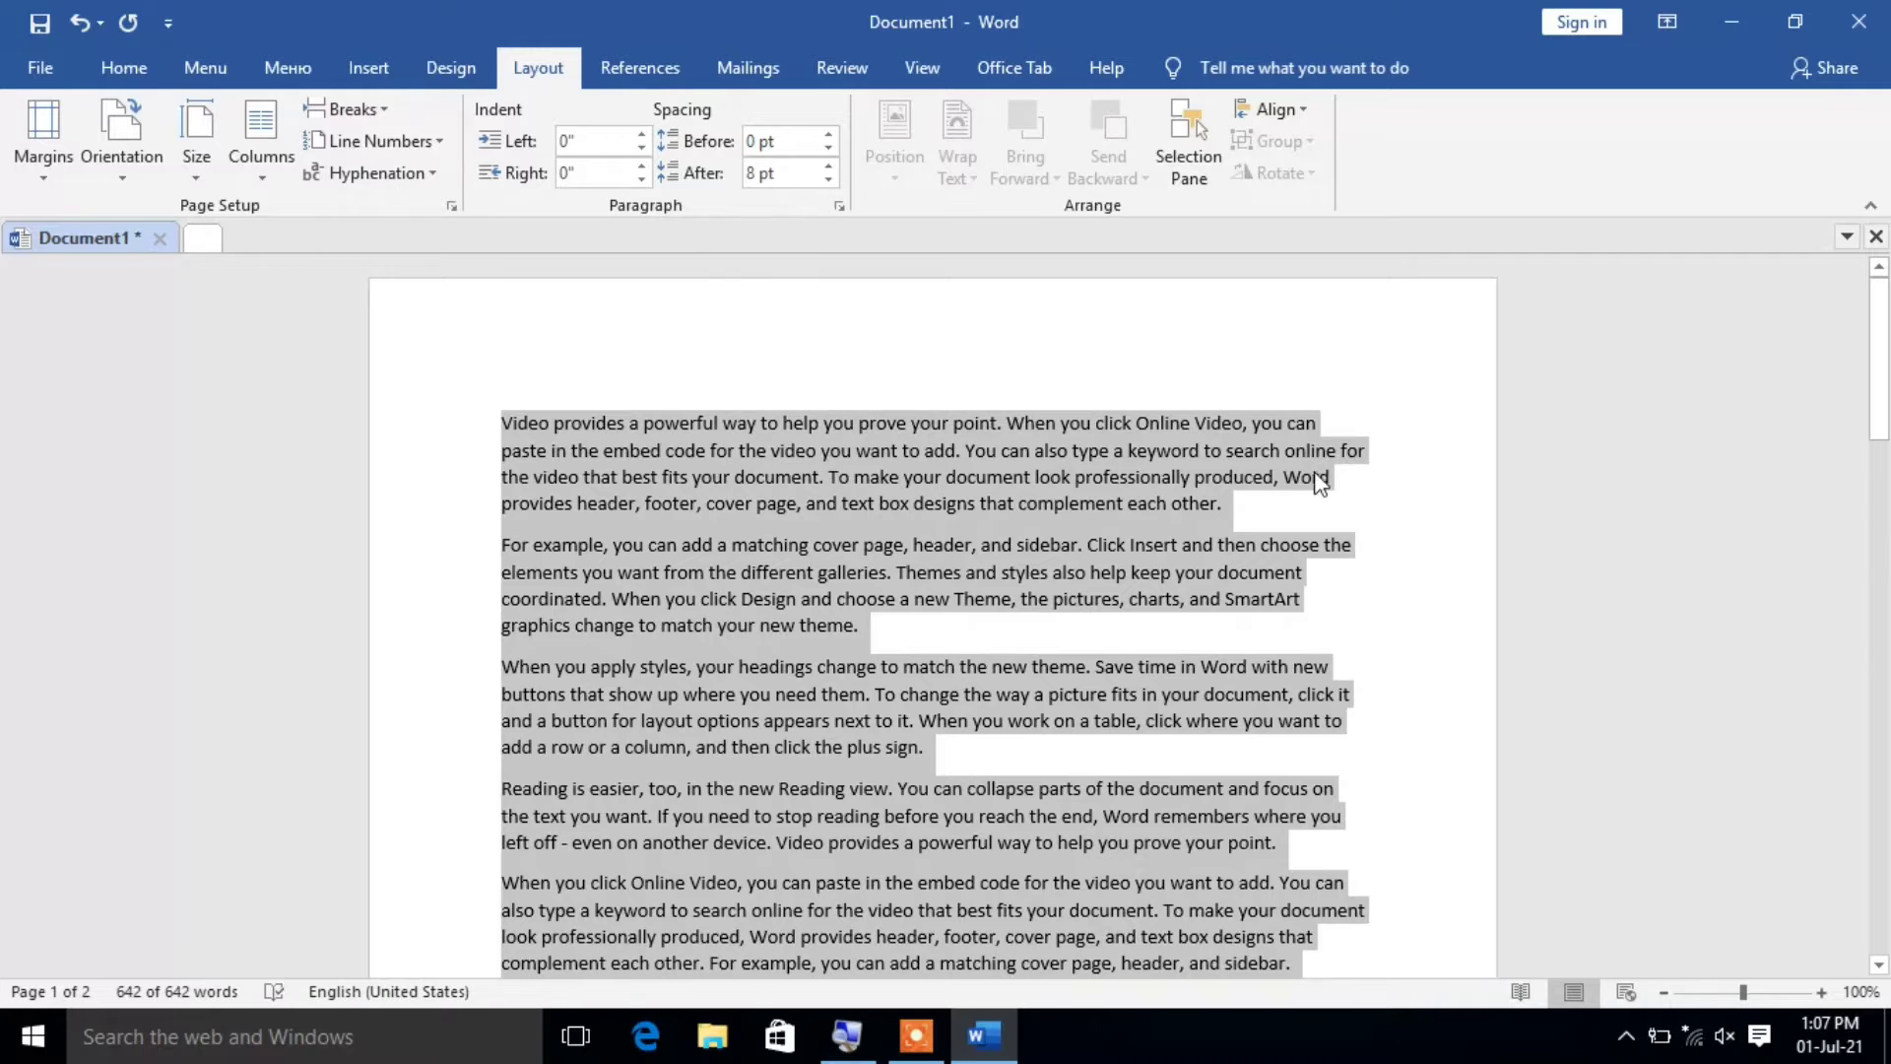
{"action": "left_click", "coordinate": [943, 423]}
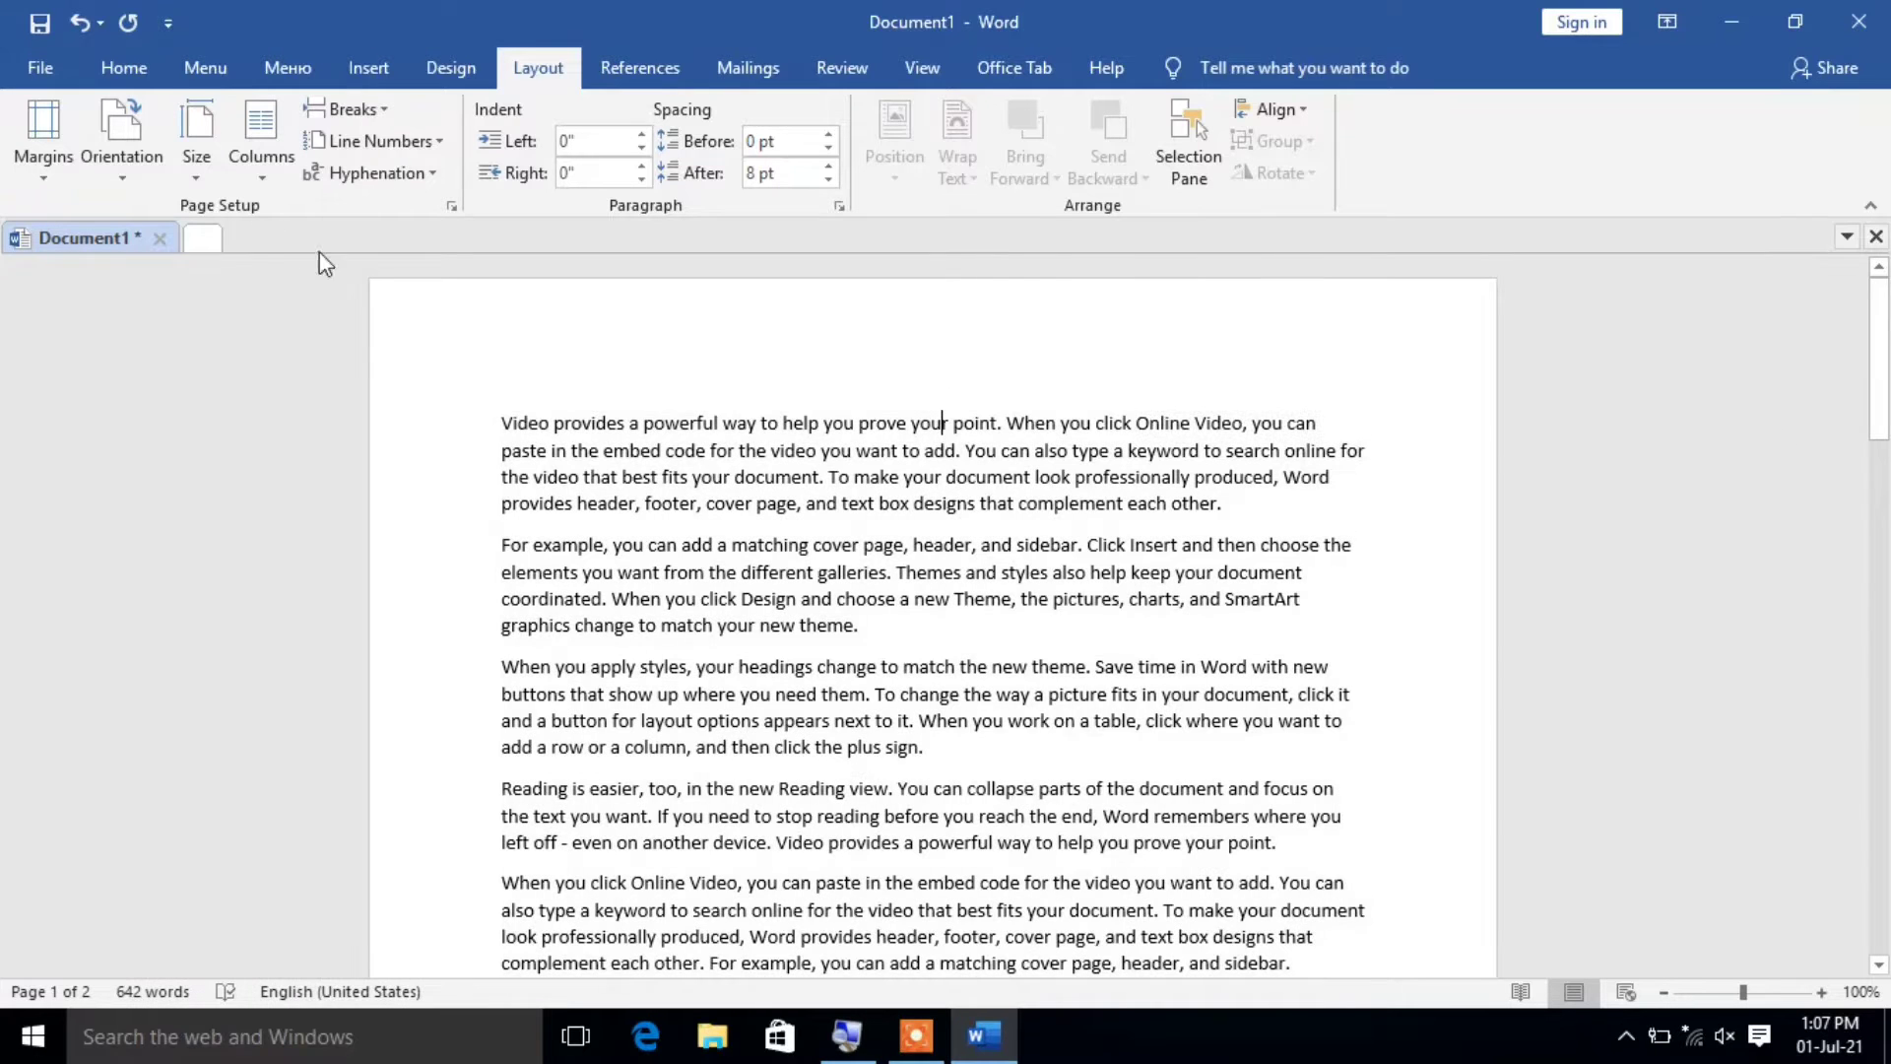
{"action": "left_click", "coordinate": [120, 71]}
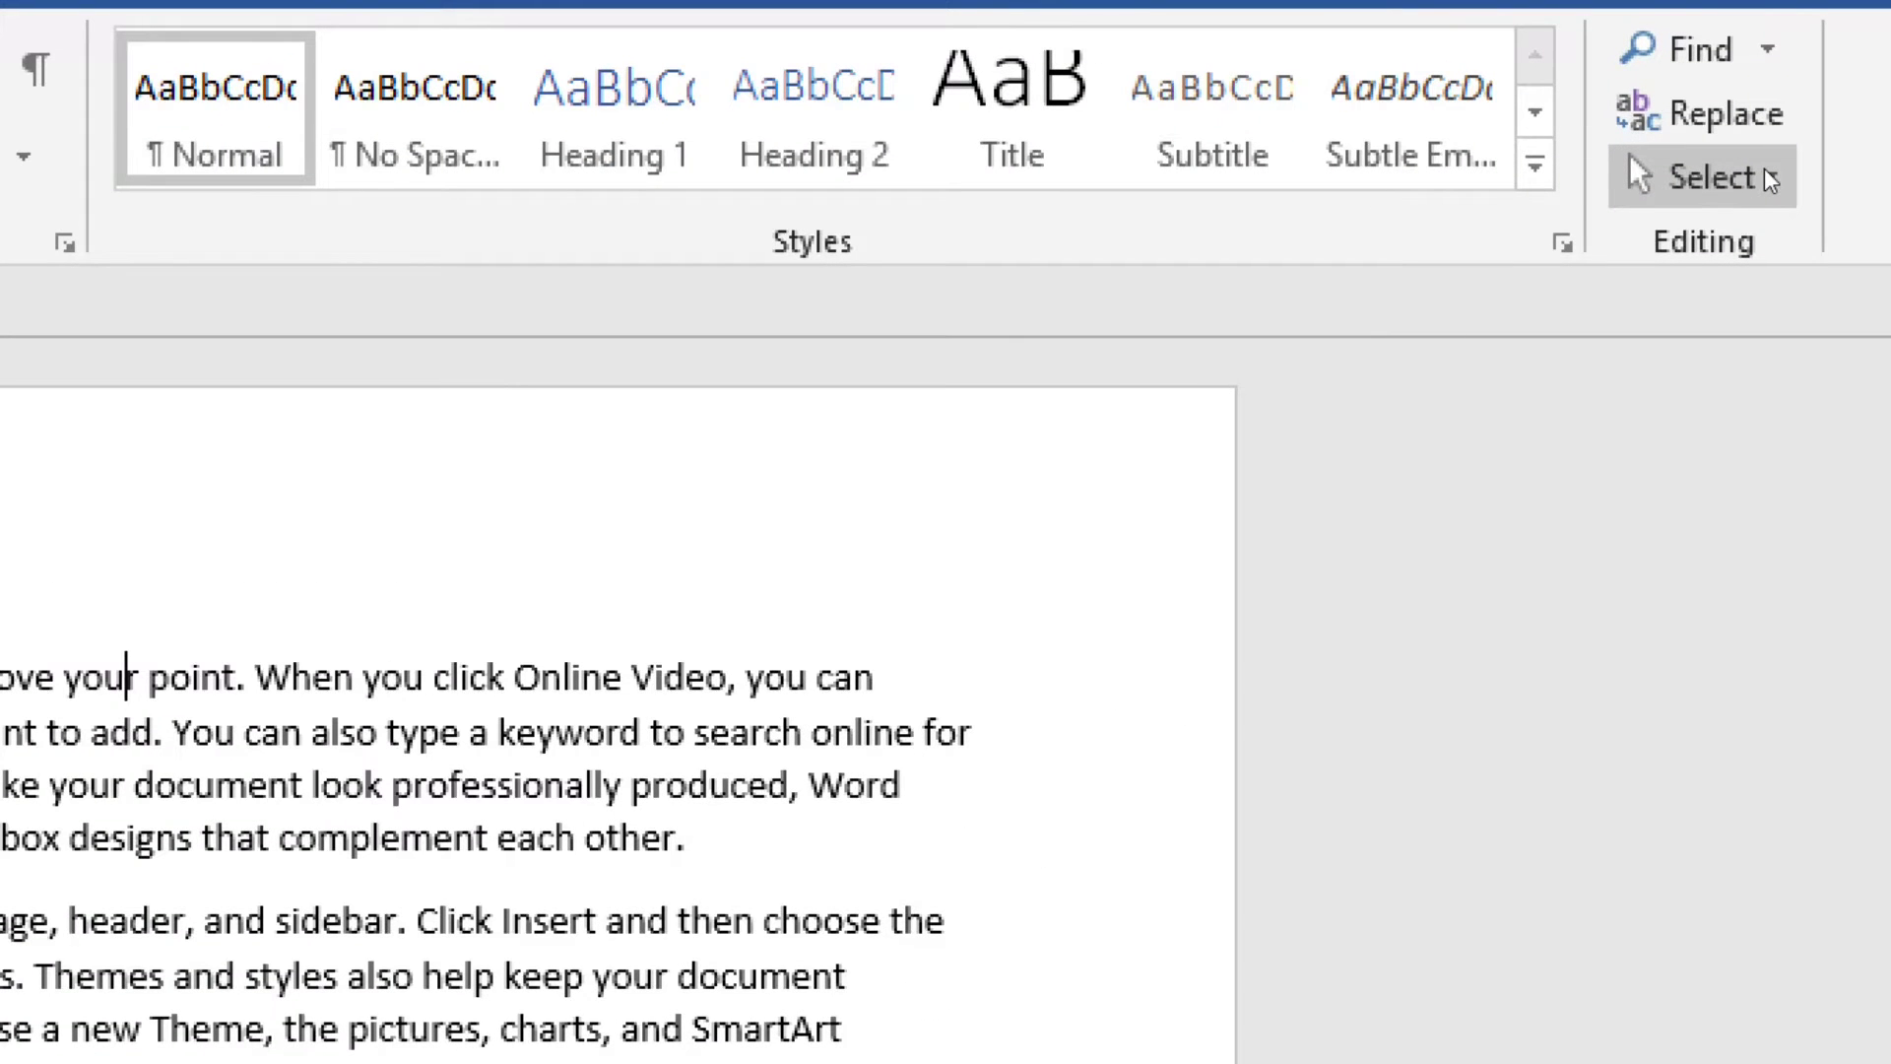
{"action": "left_click", "coordinate": [1770, 180]}
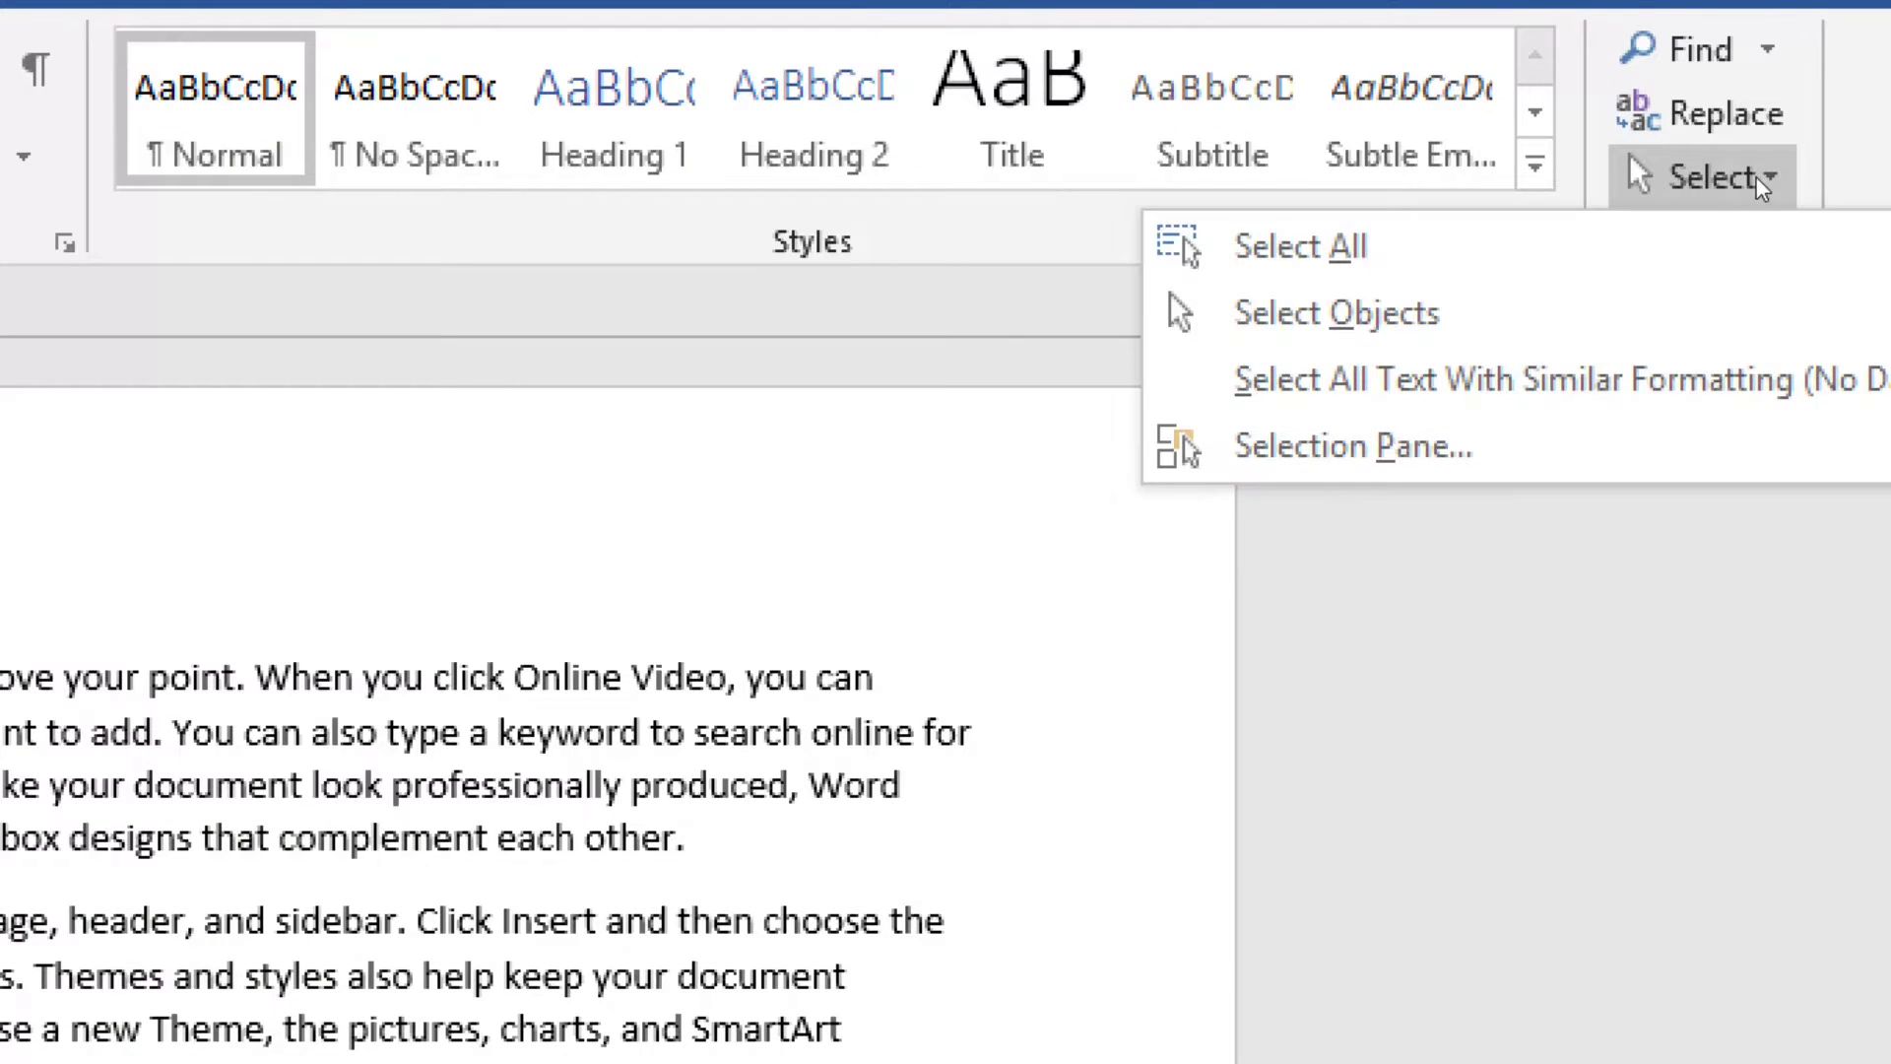
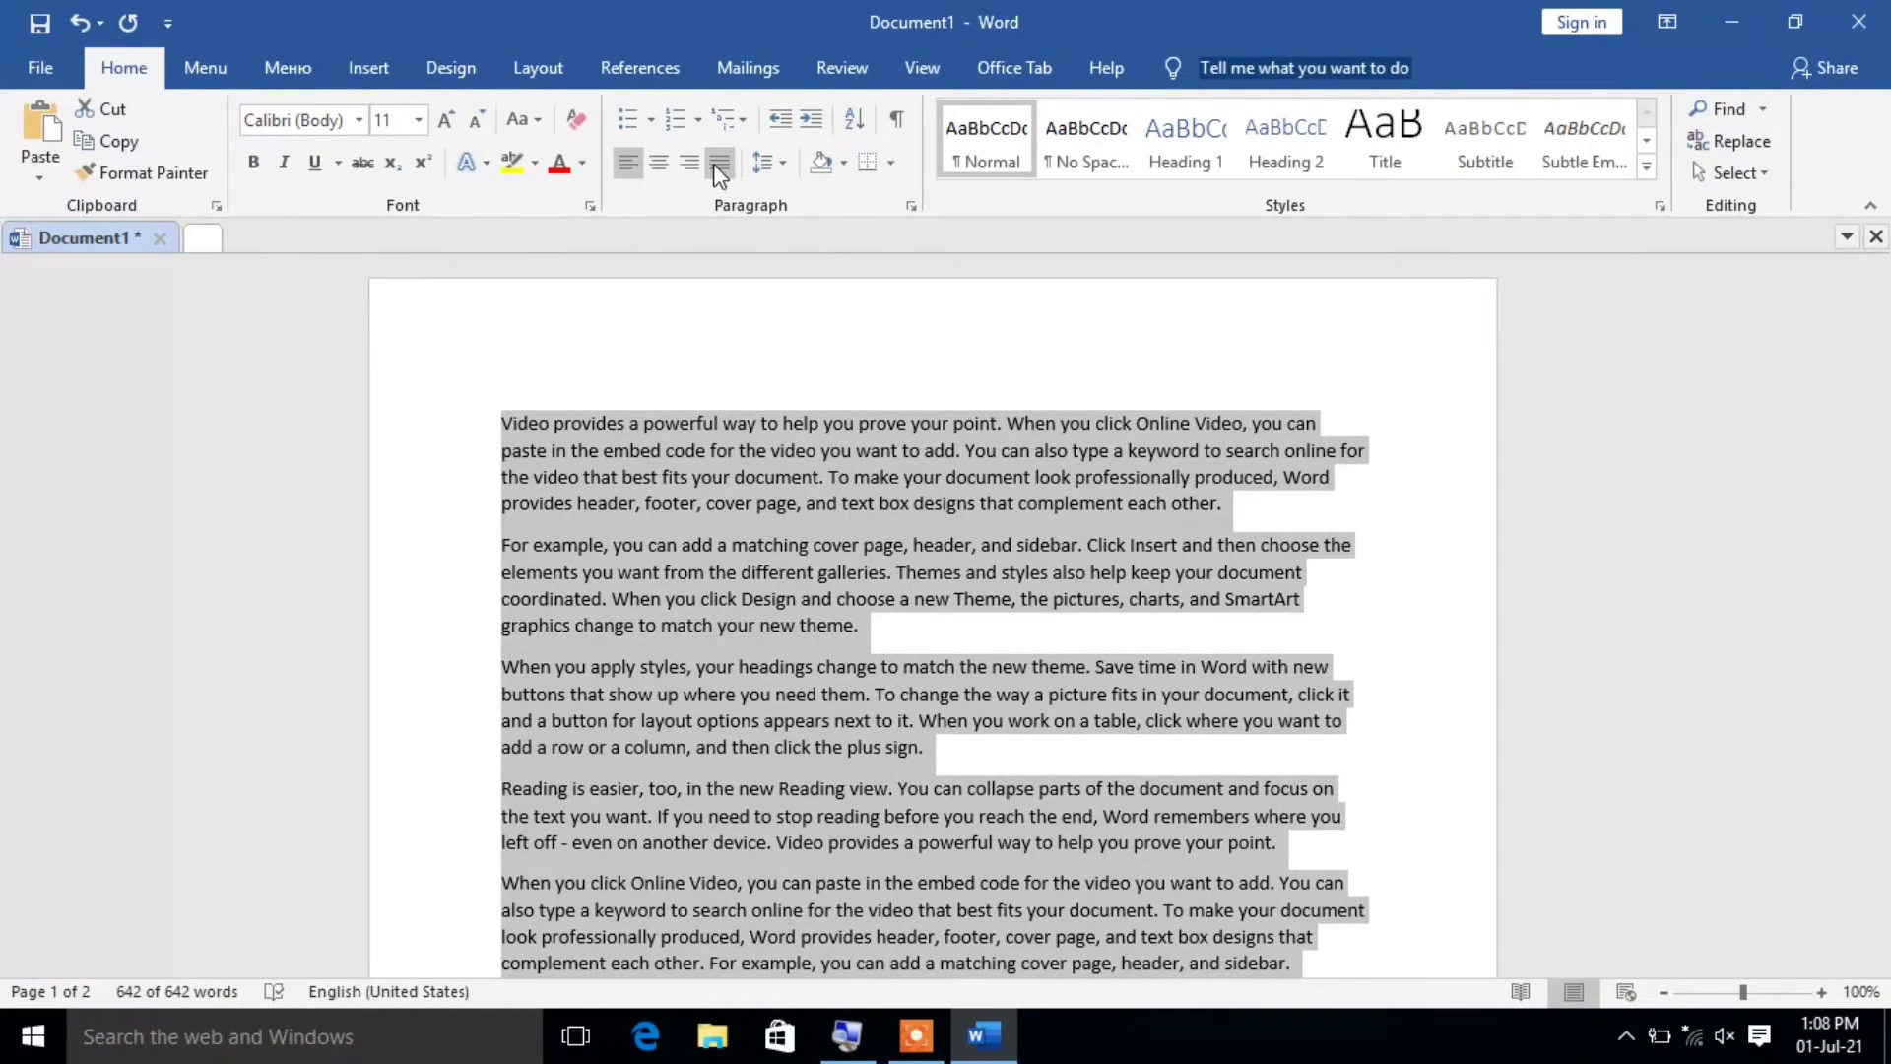
{"action": "left_click", "coordinate": [719, 164]}
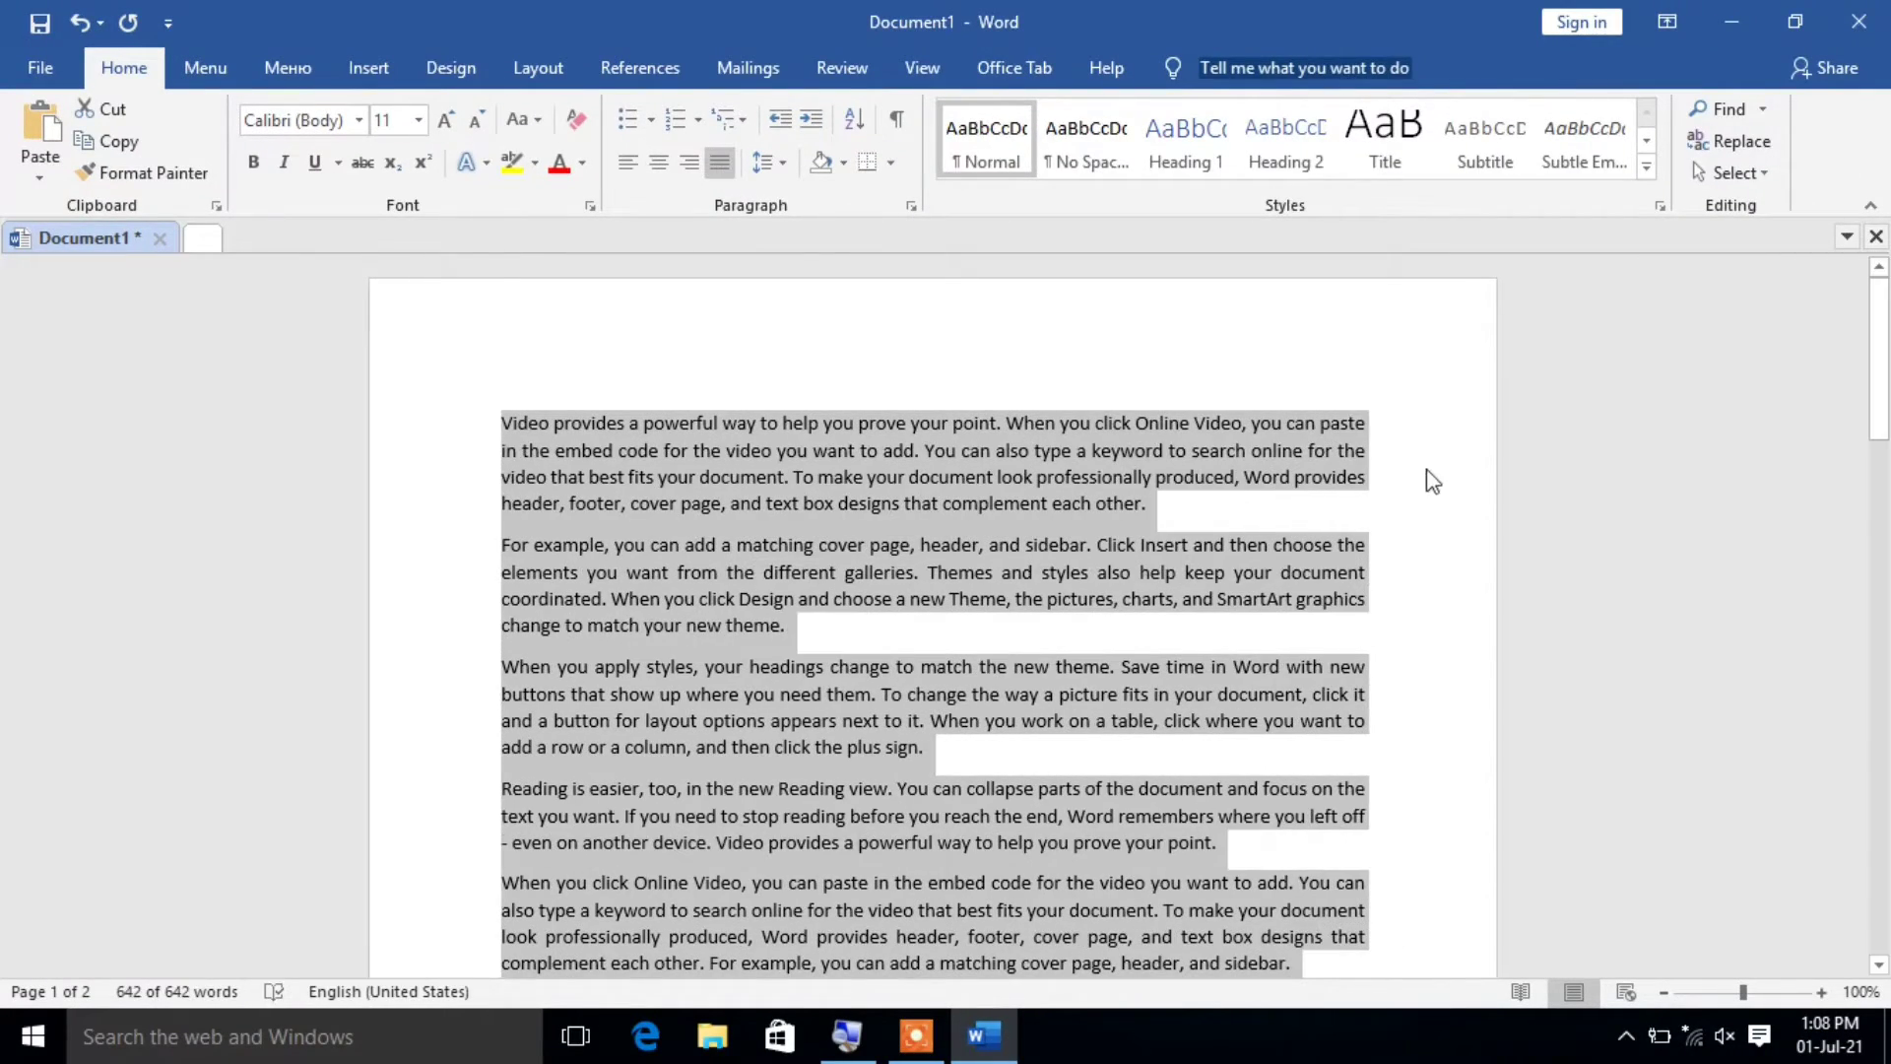
Apply the Narrow margin preset to the document and check how the text fits down to the end of the page.
{"action": "scroll", "coordinate": [1438, 551], "scroll_direction": "down", "scroll_amount": 15}
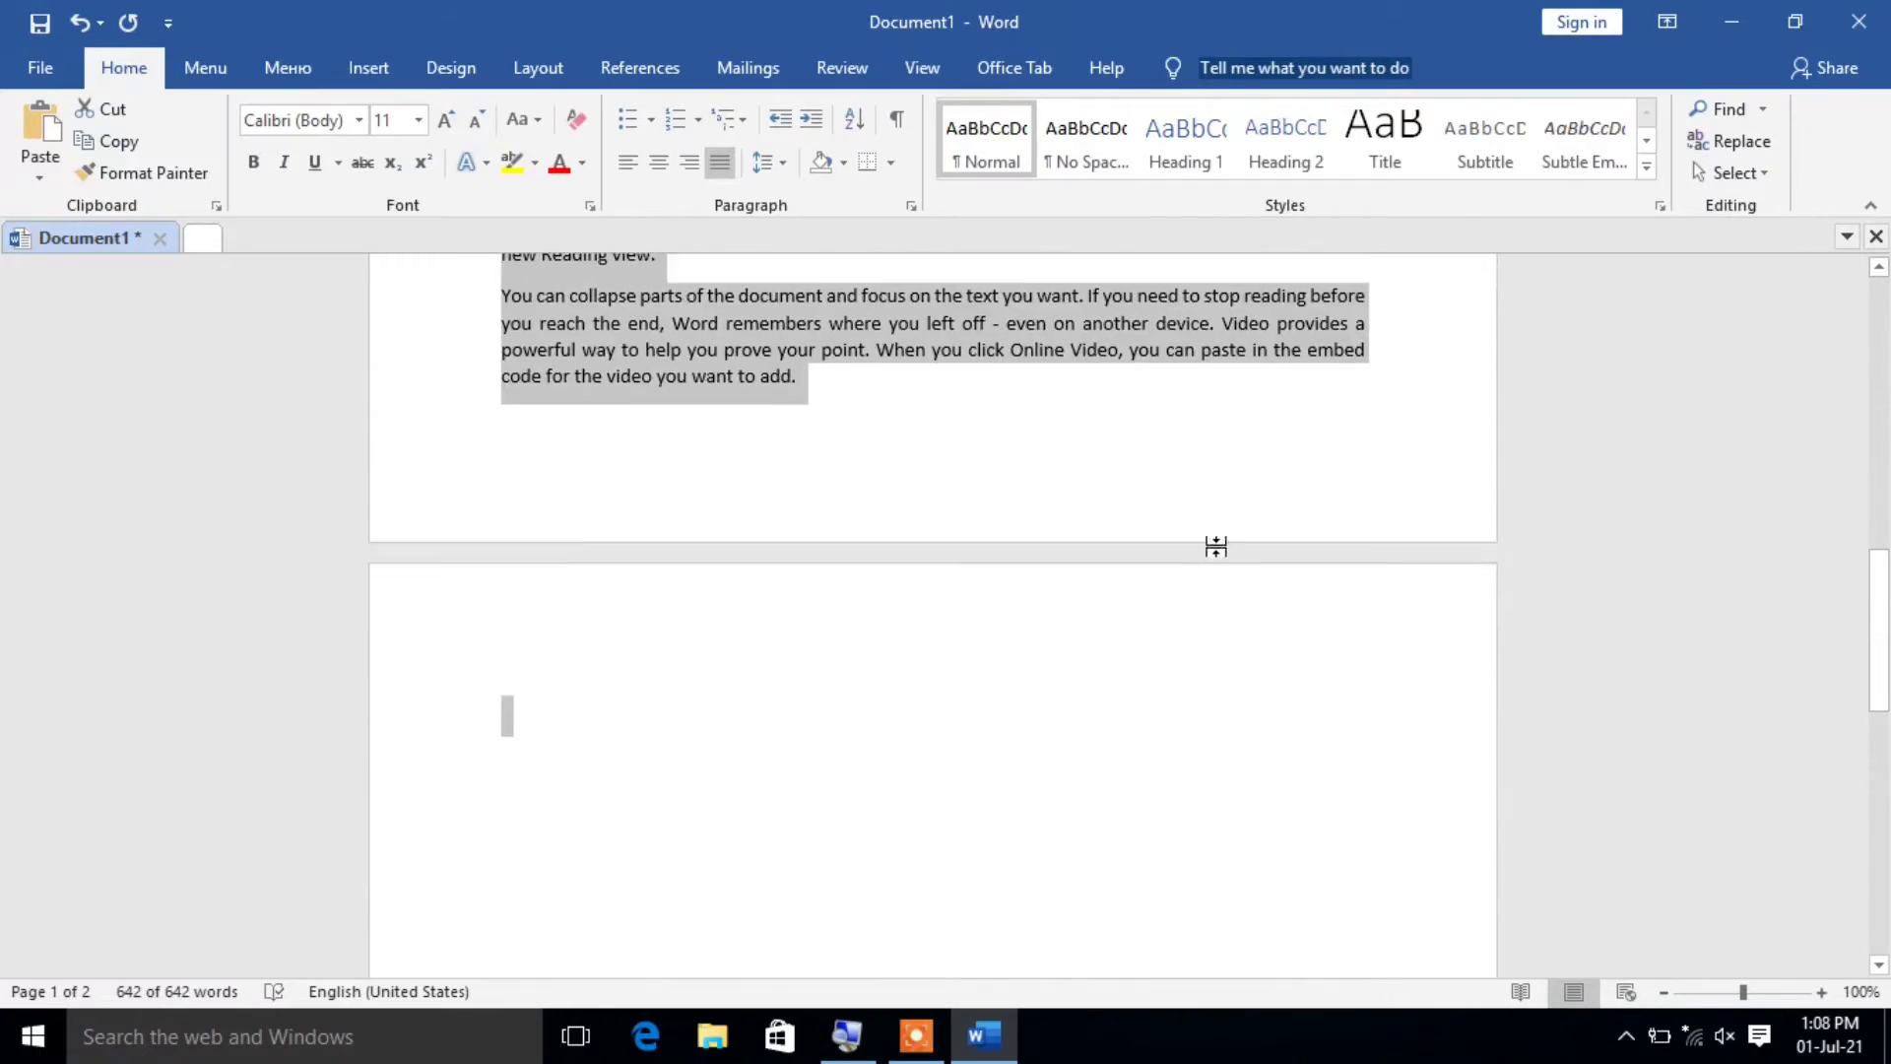
{"action": "scroll", "coordinate": [1216, 546], "scroll_direction": "up", "scroll_amount": 15}
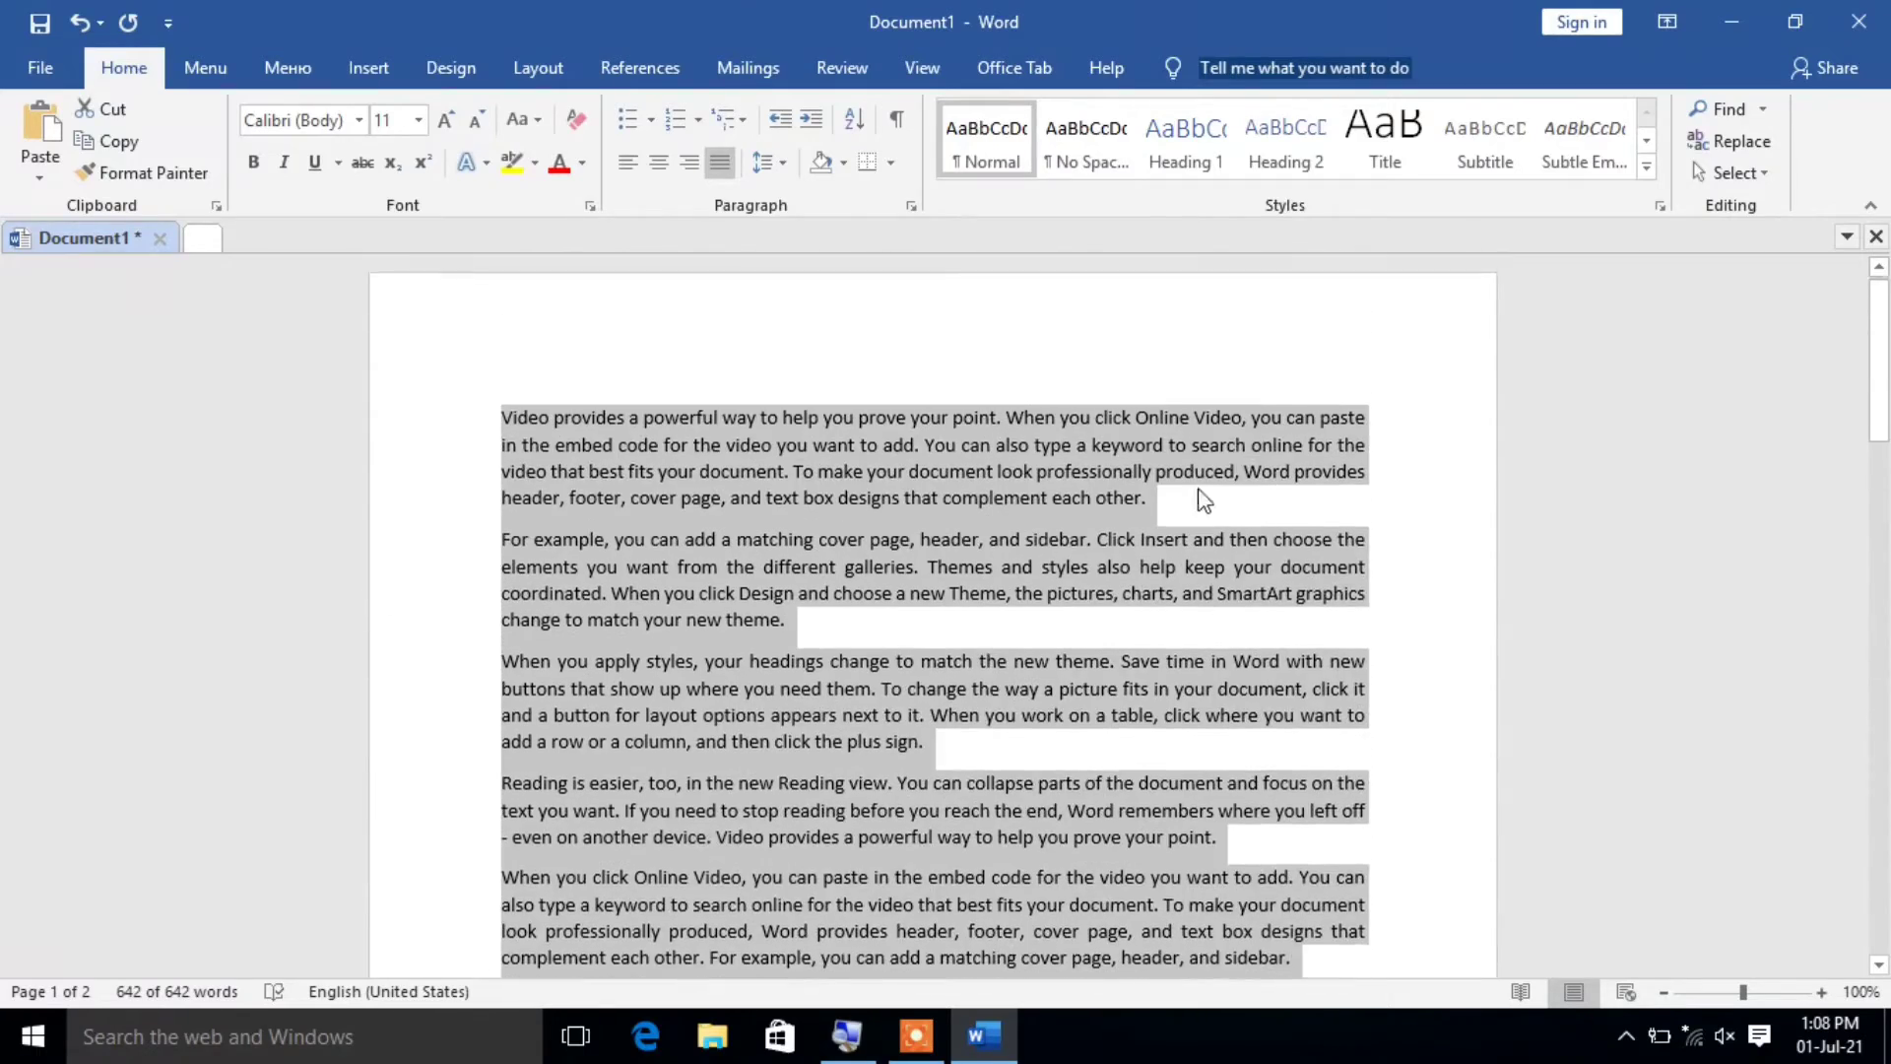
{"action": "scroll", "coordinate": [988, 483], "scroll_direction": "down", "scroll_amount": 4}
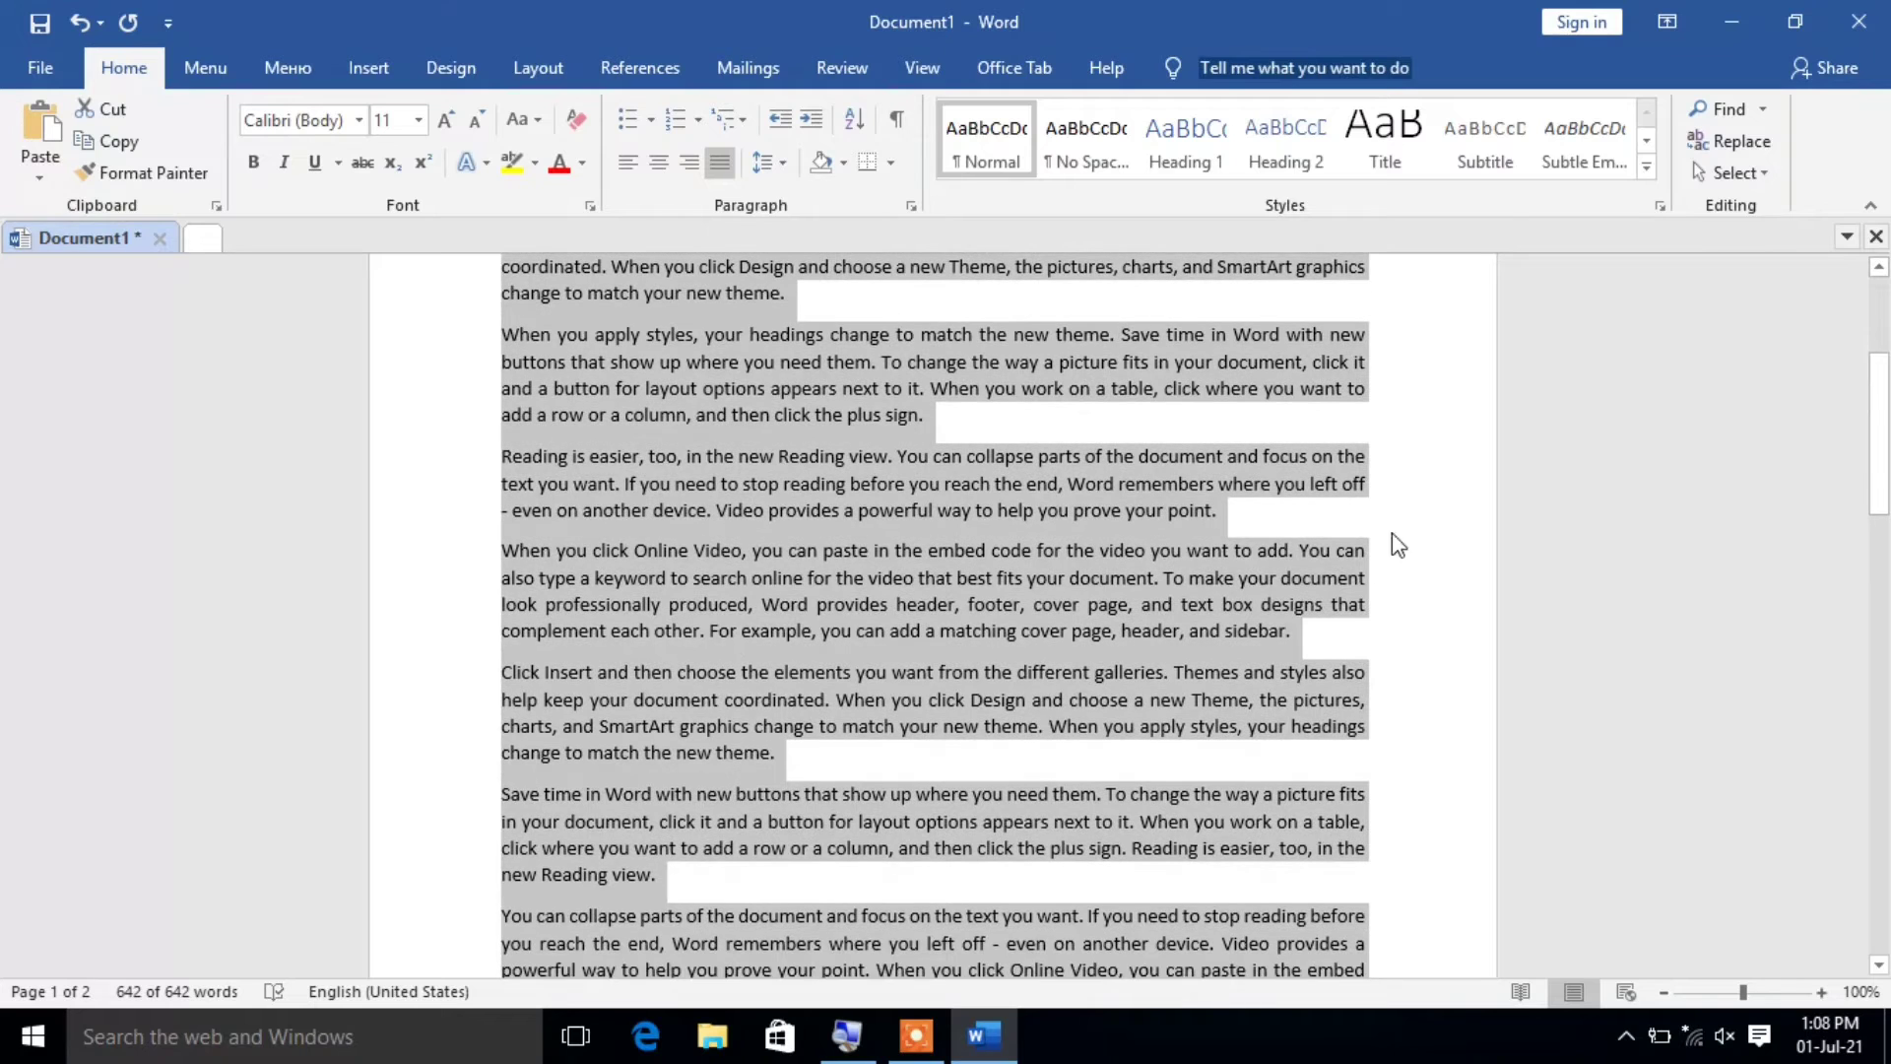
{"action": "scroll", "coordinate": [831, 707], "scroll_direction": "down", "scroll_amount": 5}
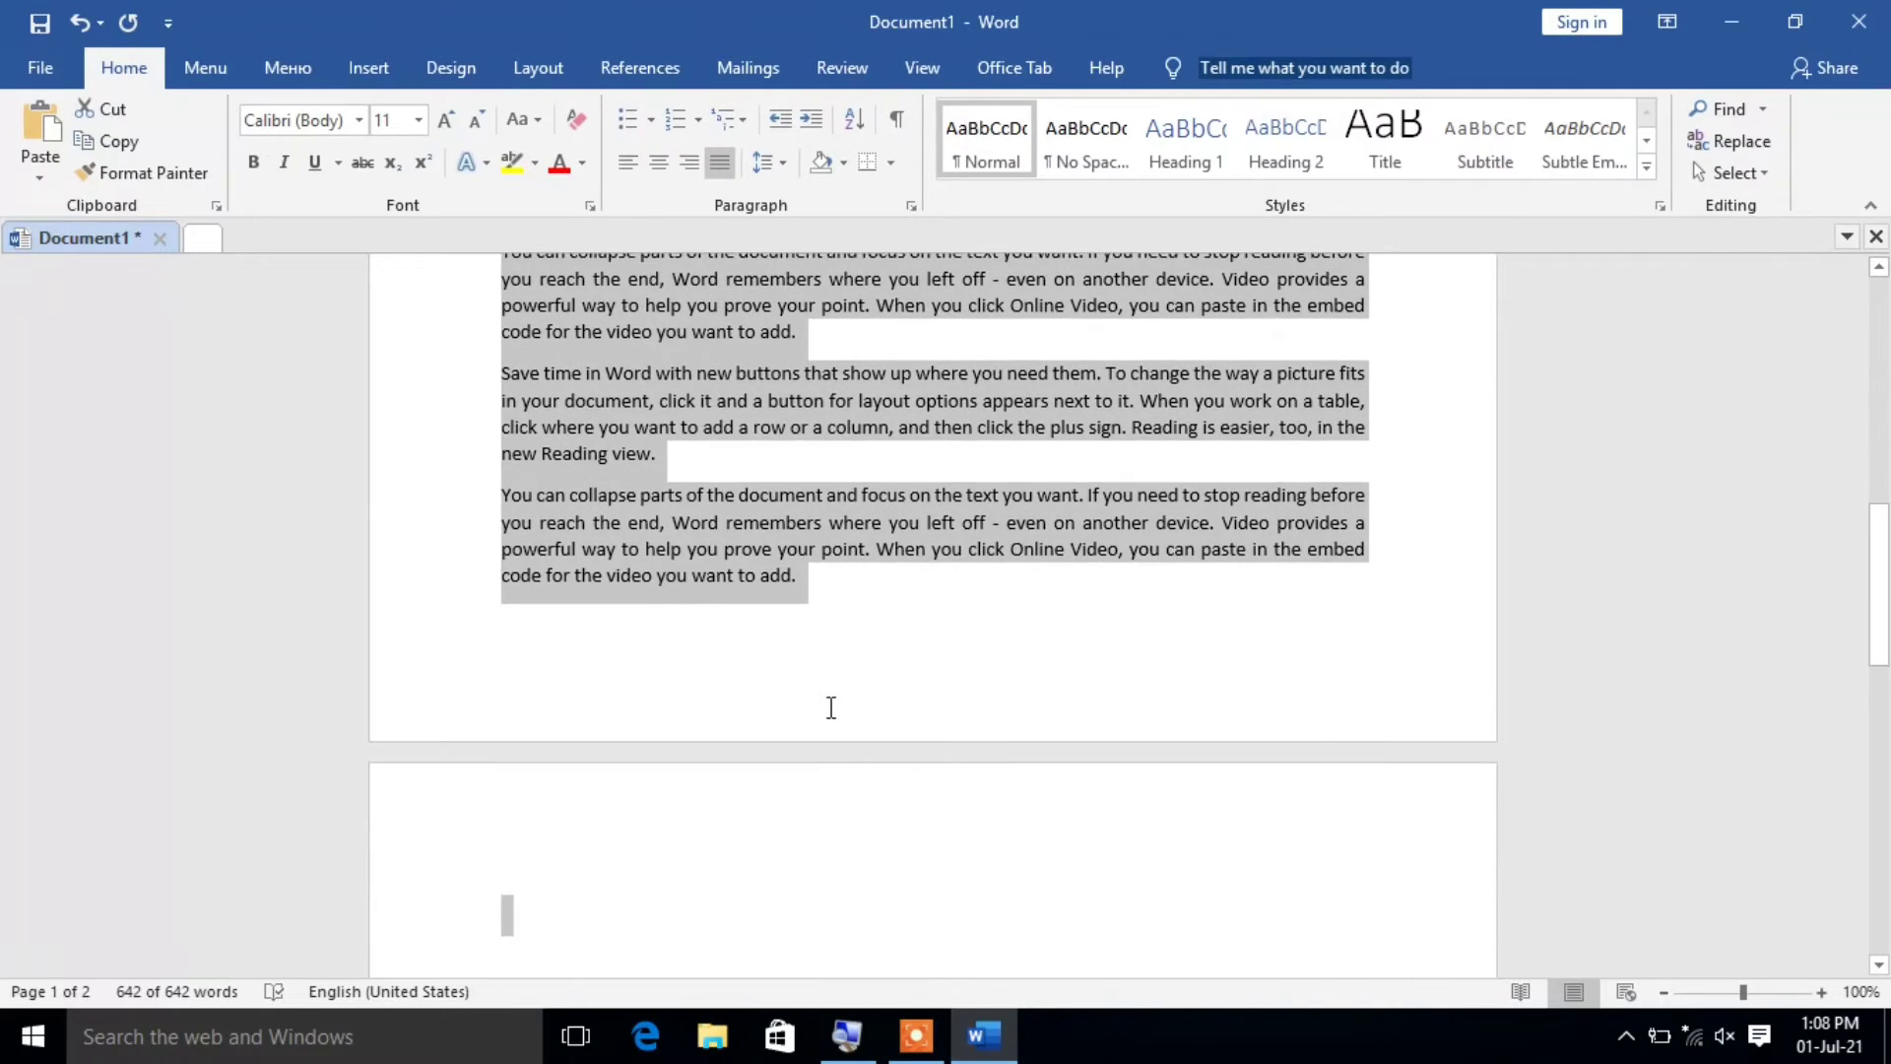
{"action": "scroll", "coordinate": [871, 666], "scroll_direction": "up", "scroll_amount": 3}
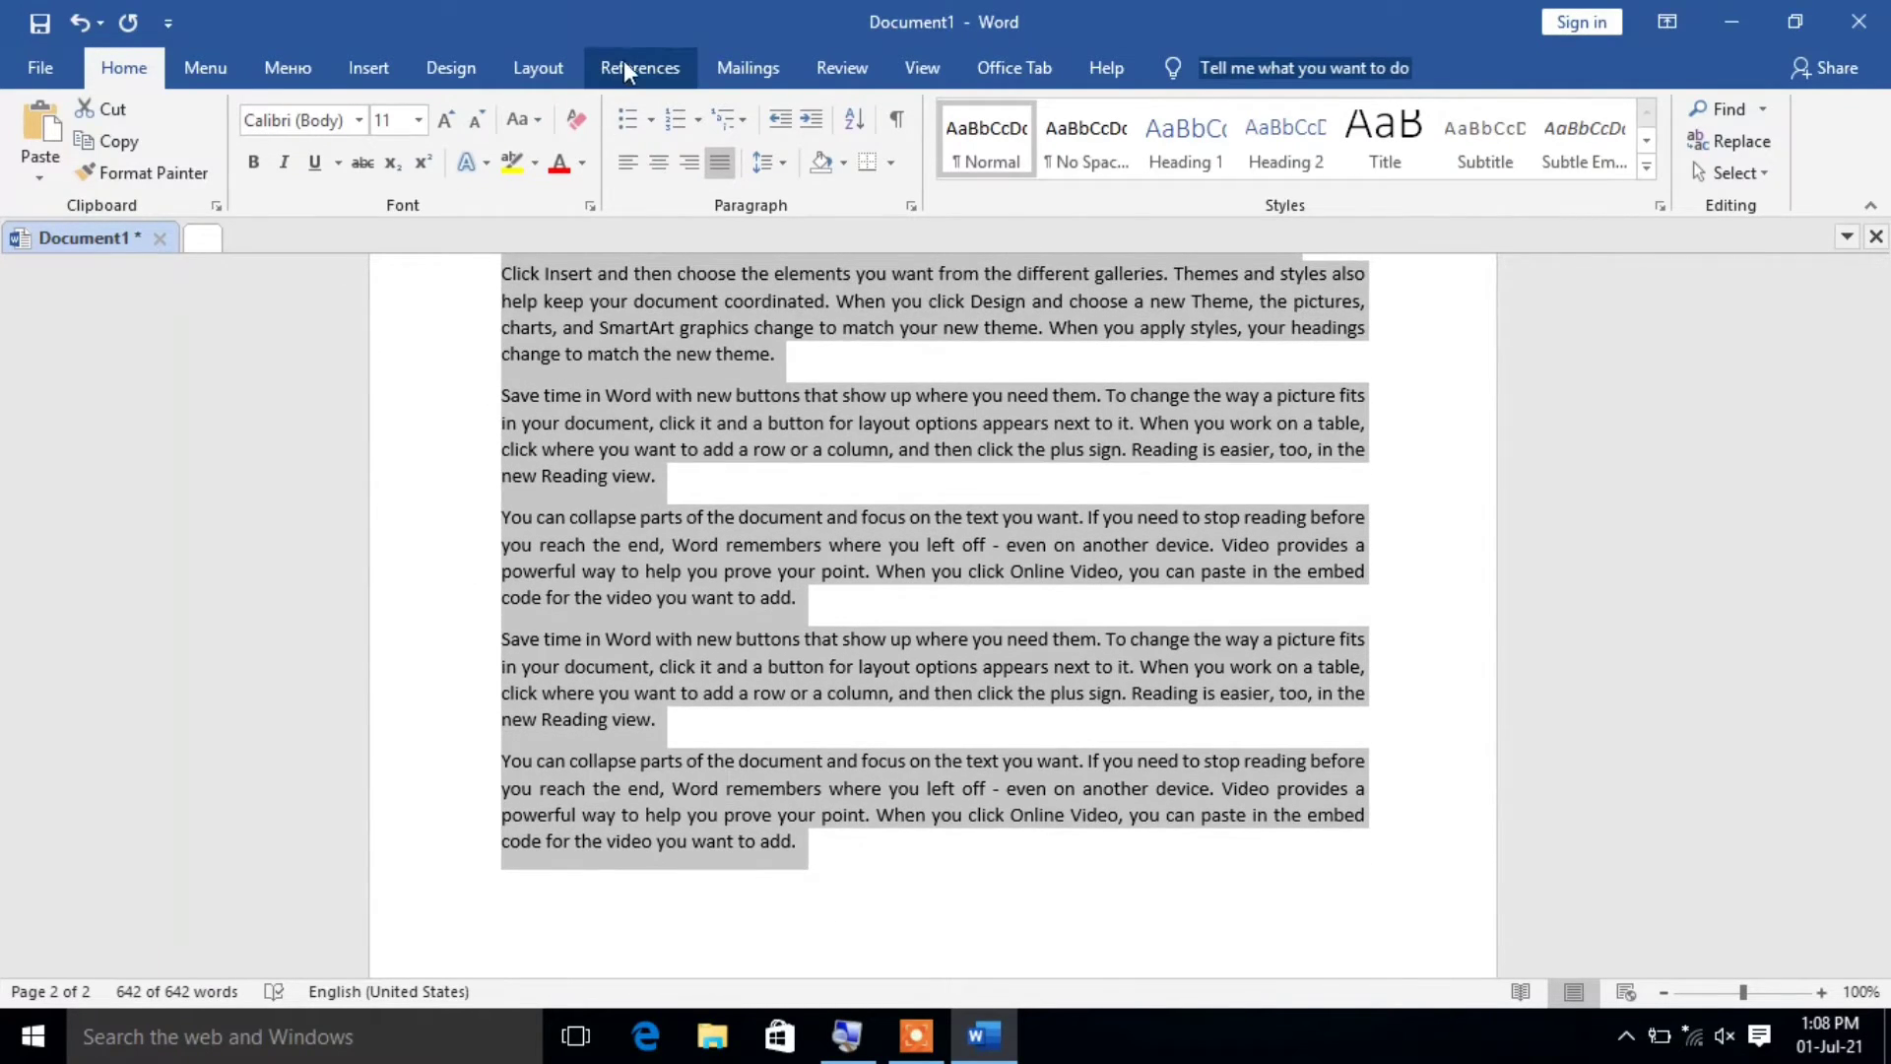
{"action": "left_click", "coordinate": [540, 69]}
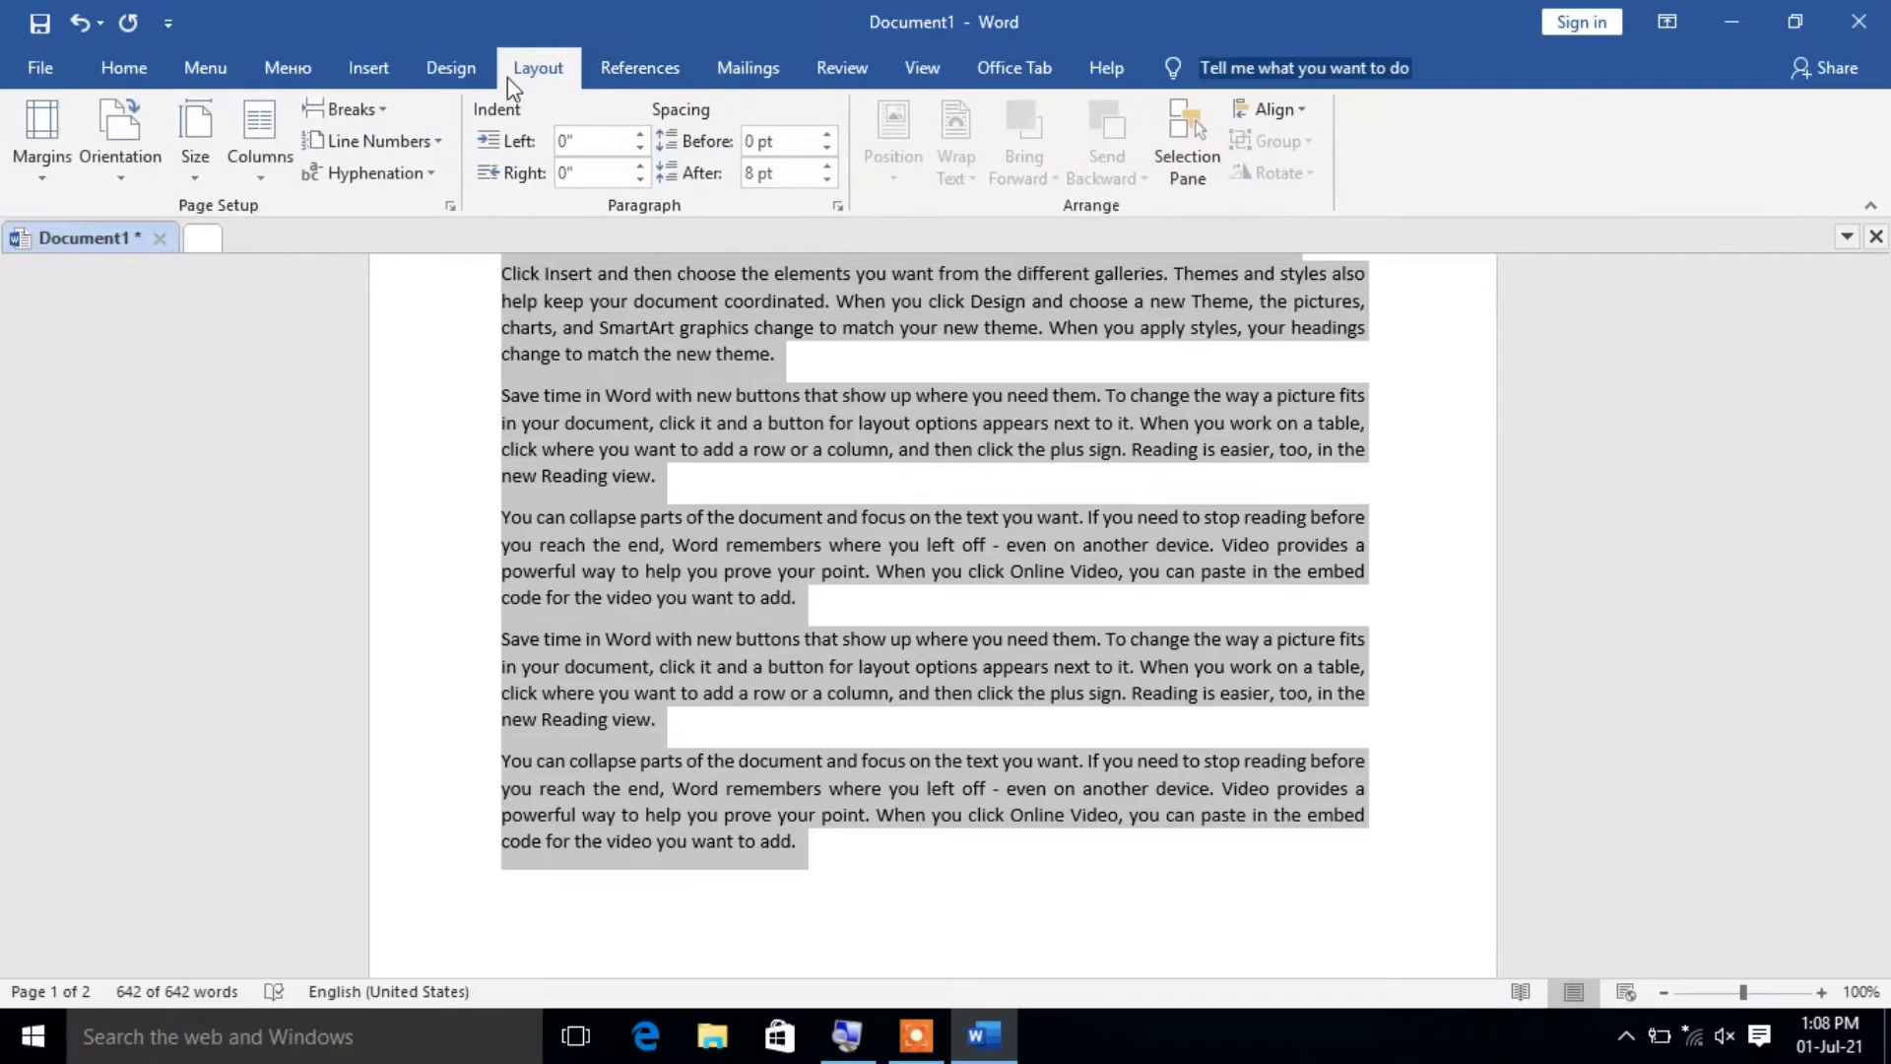
{"action": "left_click", "coordinate": [39, 146]}
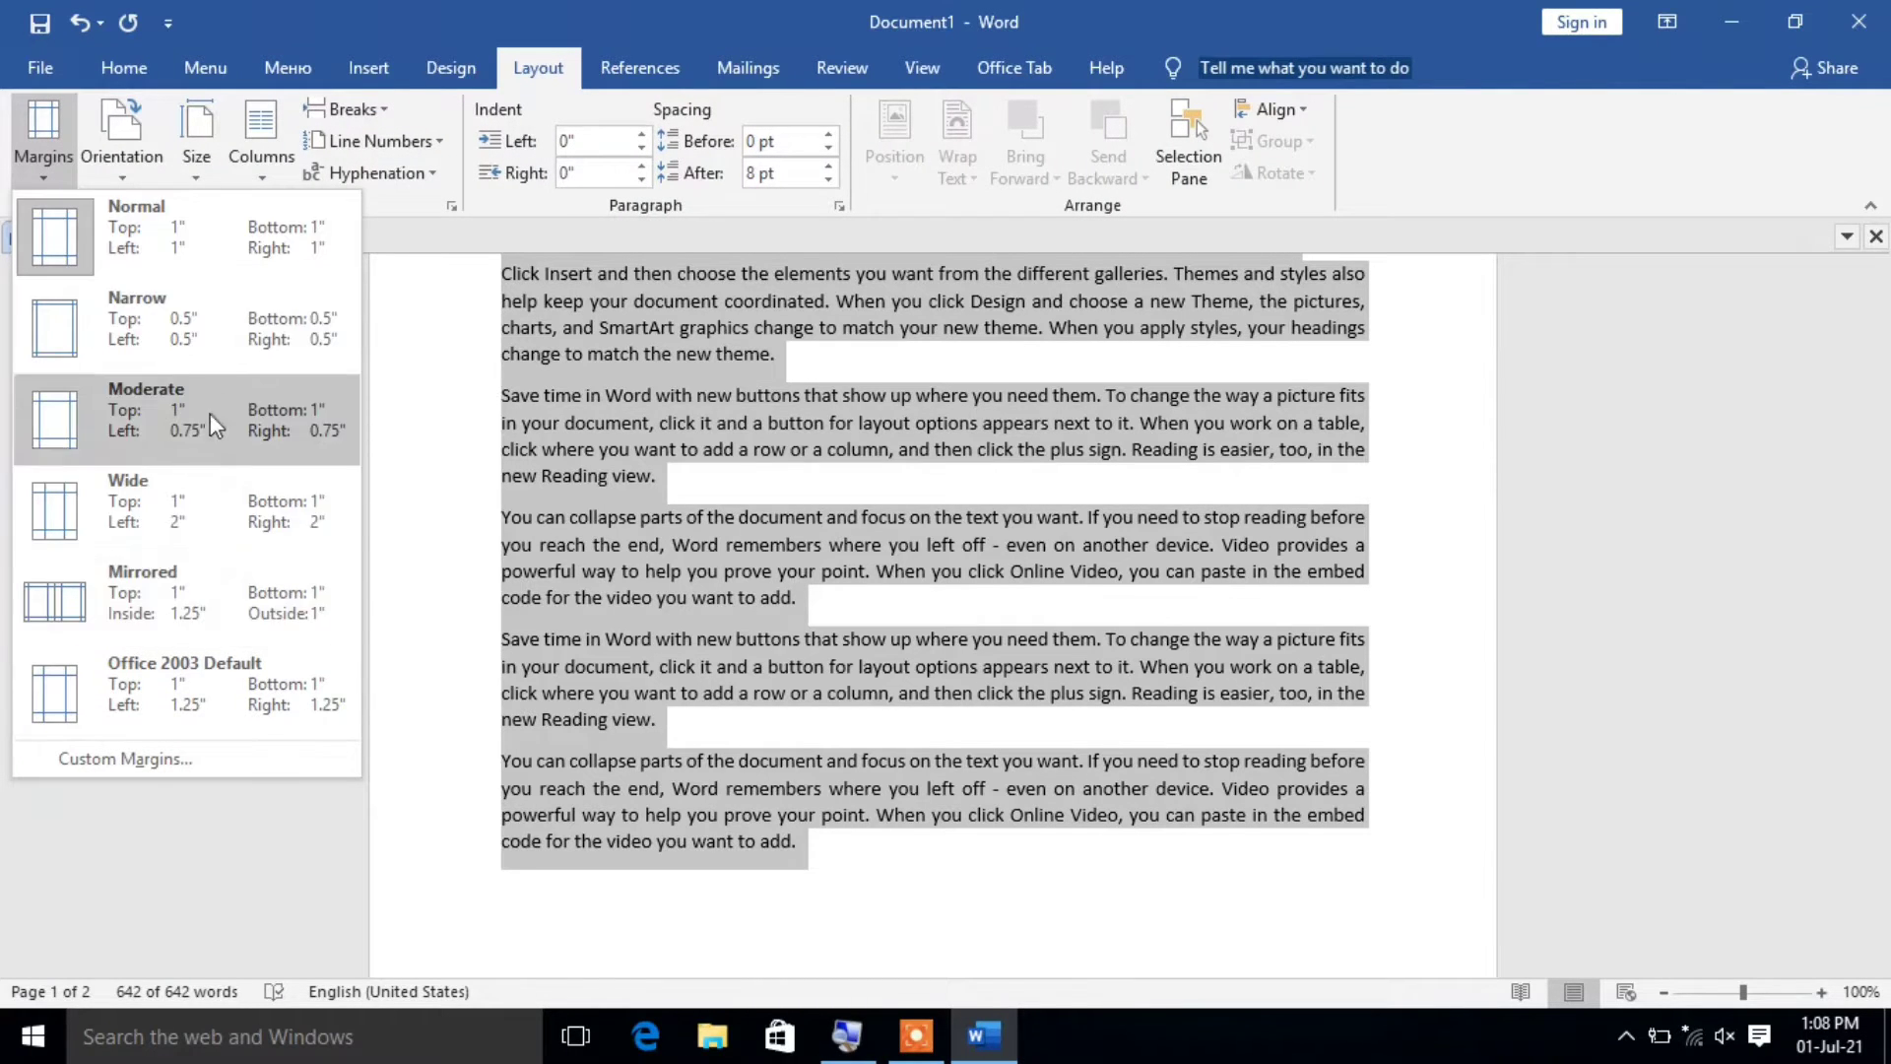
{"action": "left_click", "coordinate": [217, 365]}
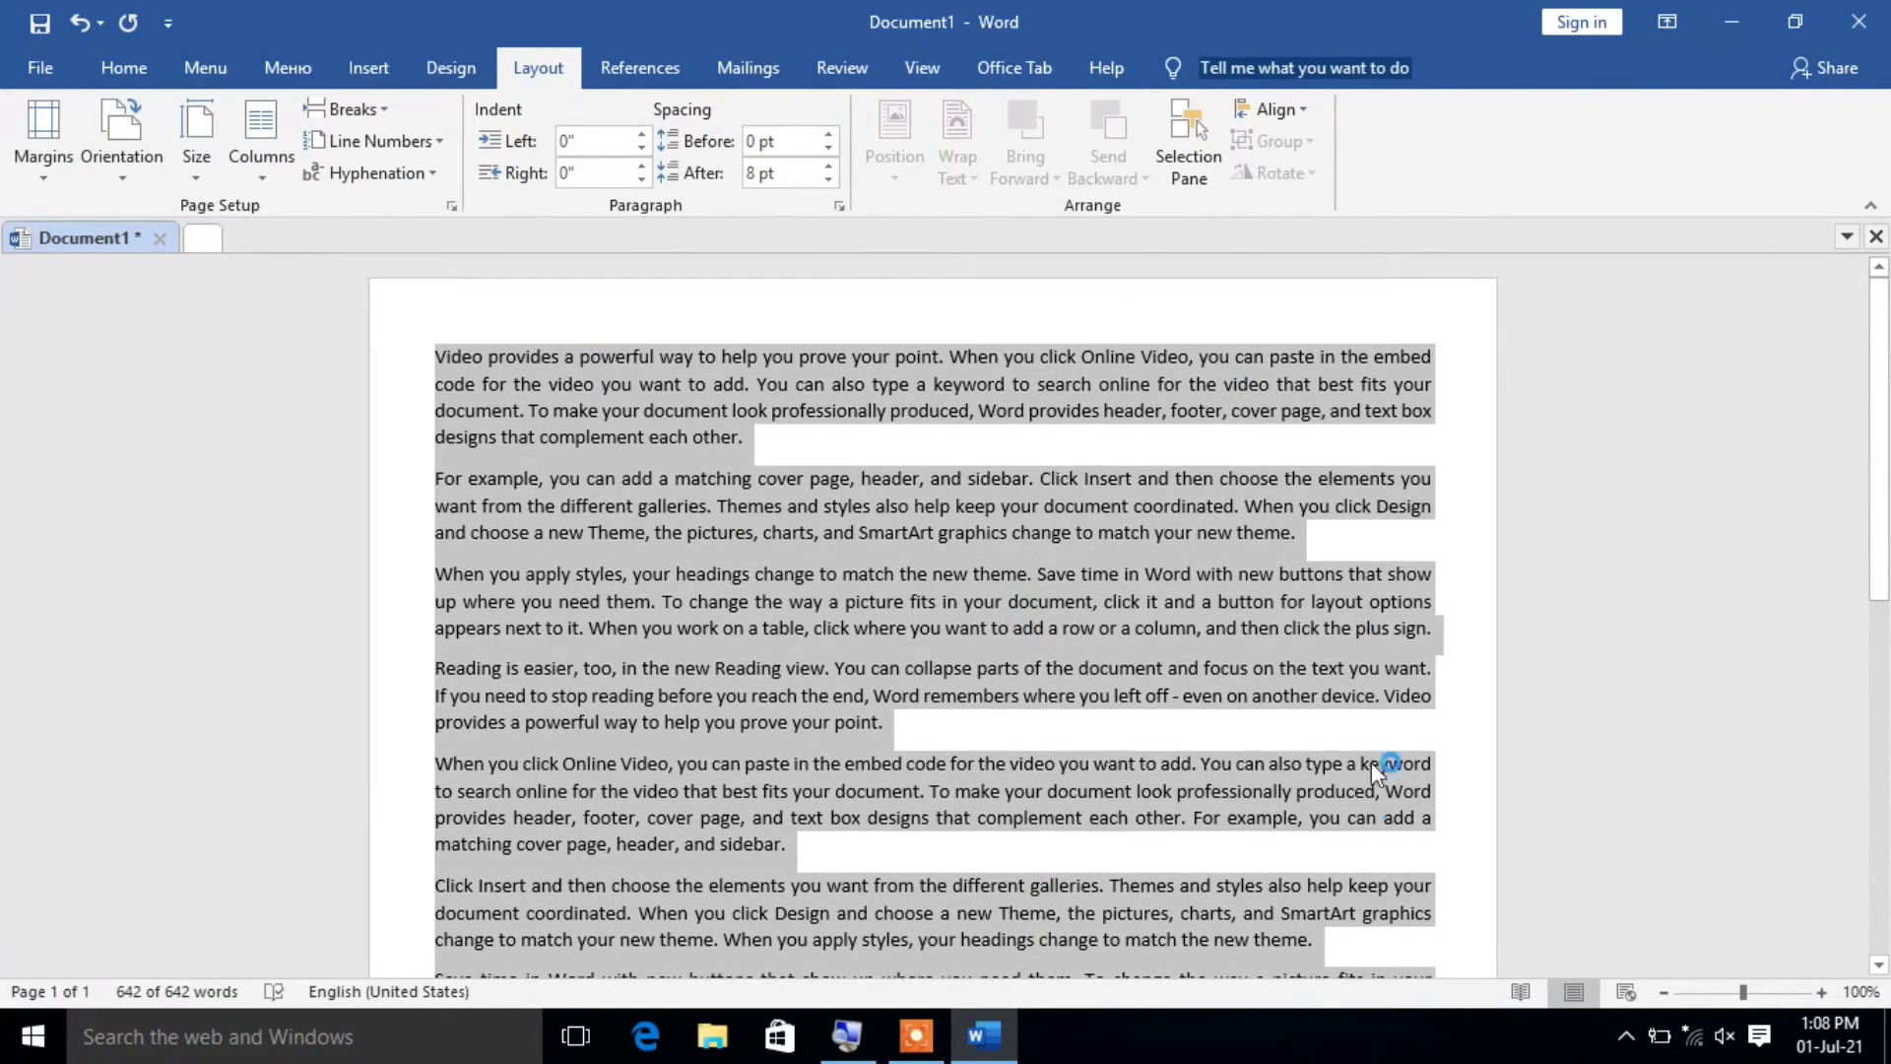
{"action": "scroll", "coordinate": [1371, 761], "scroll_direction": "down", "scroll_amount": 8}
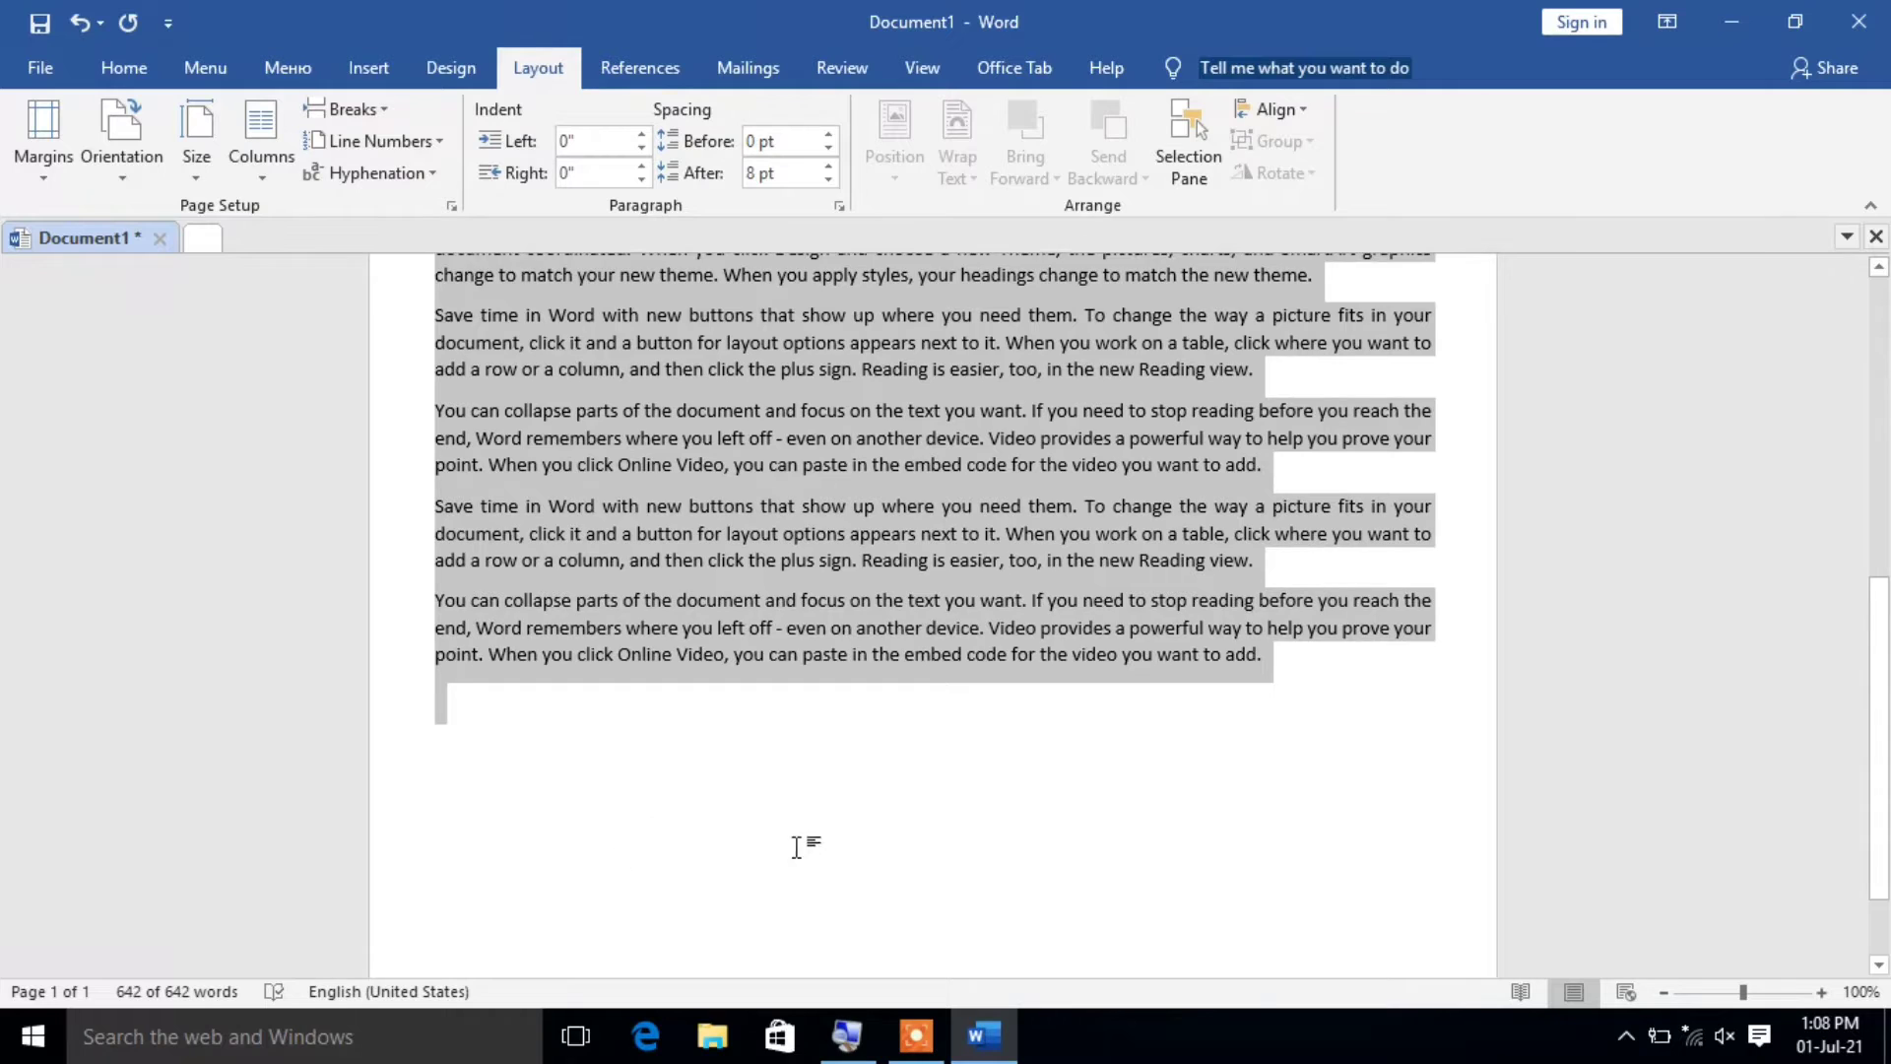
{"action": "scroll", "coordinate": [802, 844], "scroll_direction": "down", "scroll_amount": 2}
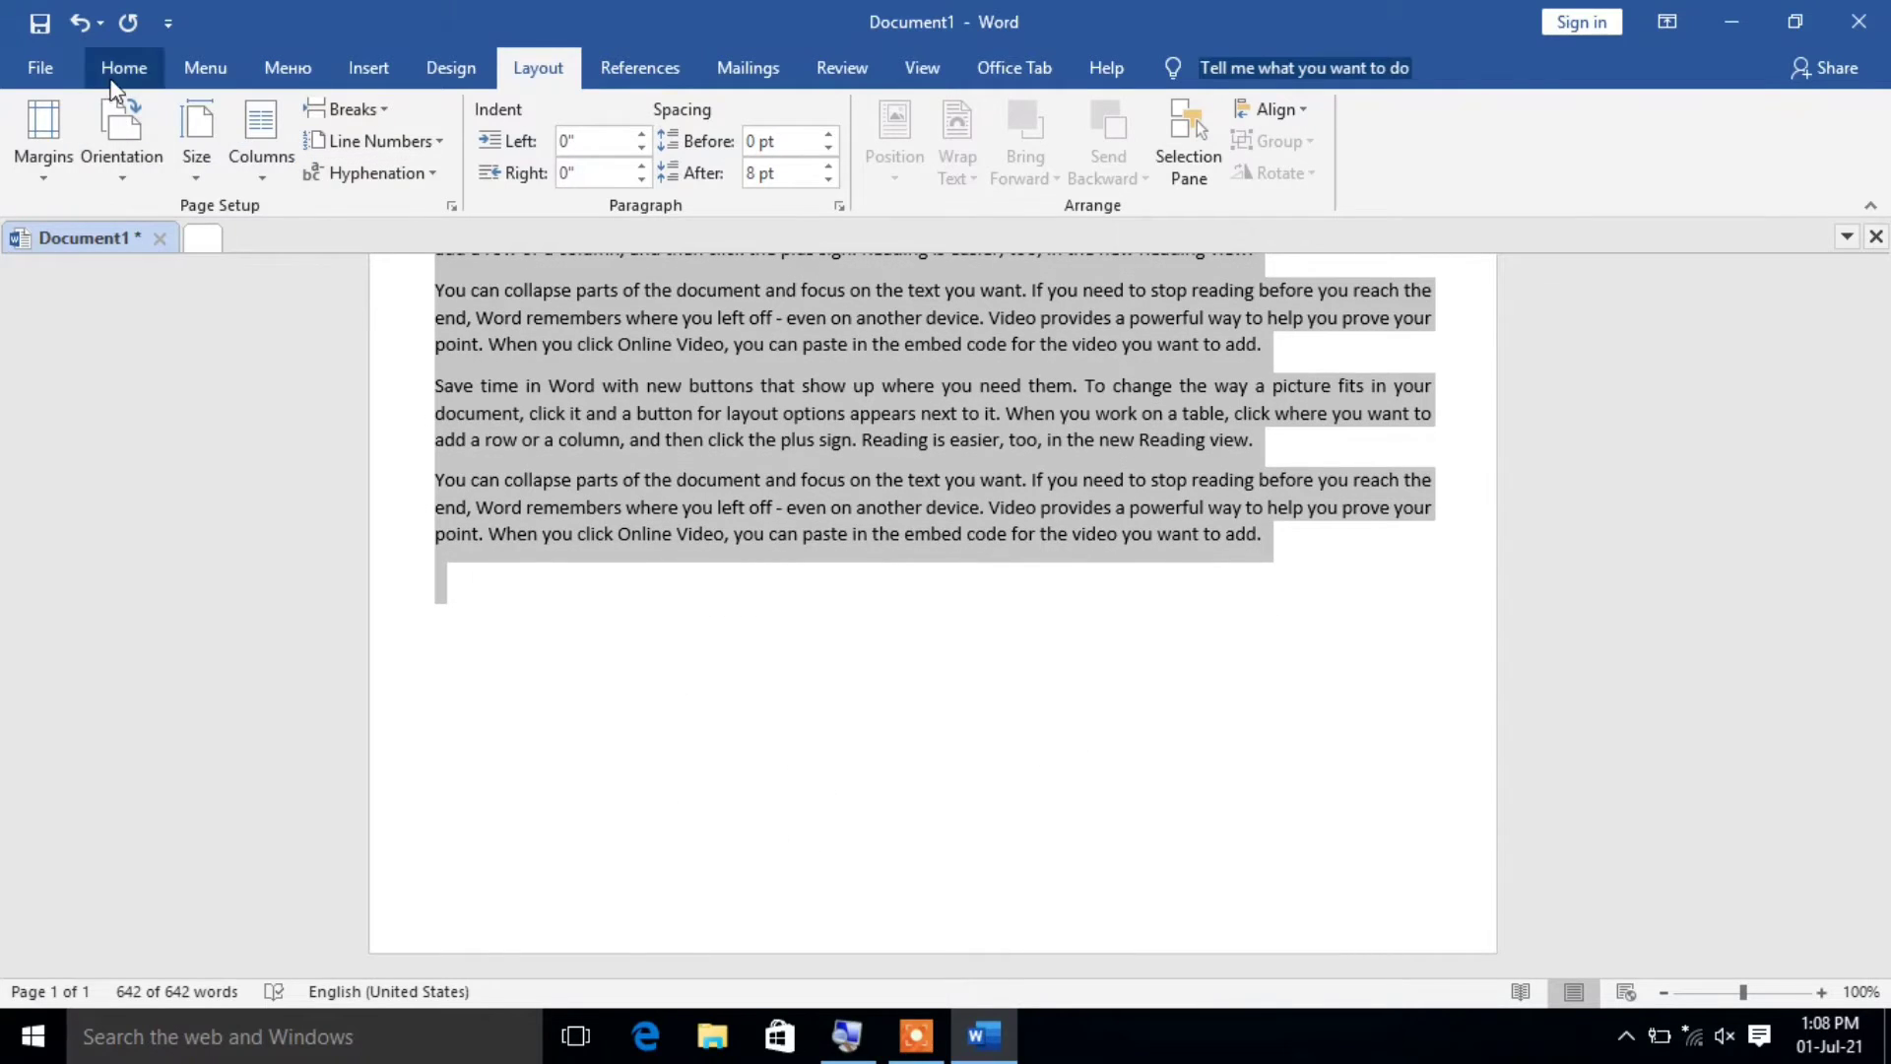
Switch the page margins to the Moderate preset and replace it with the Office 2003 Default preset.
{"action": "left_click", "coordinate": [51, 146]}
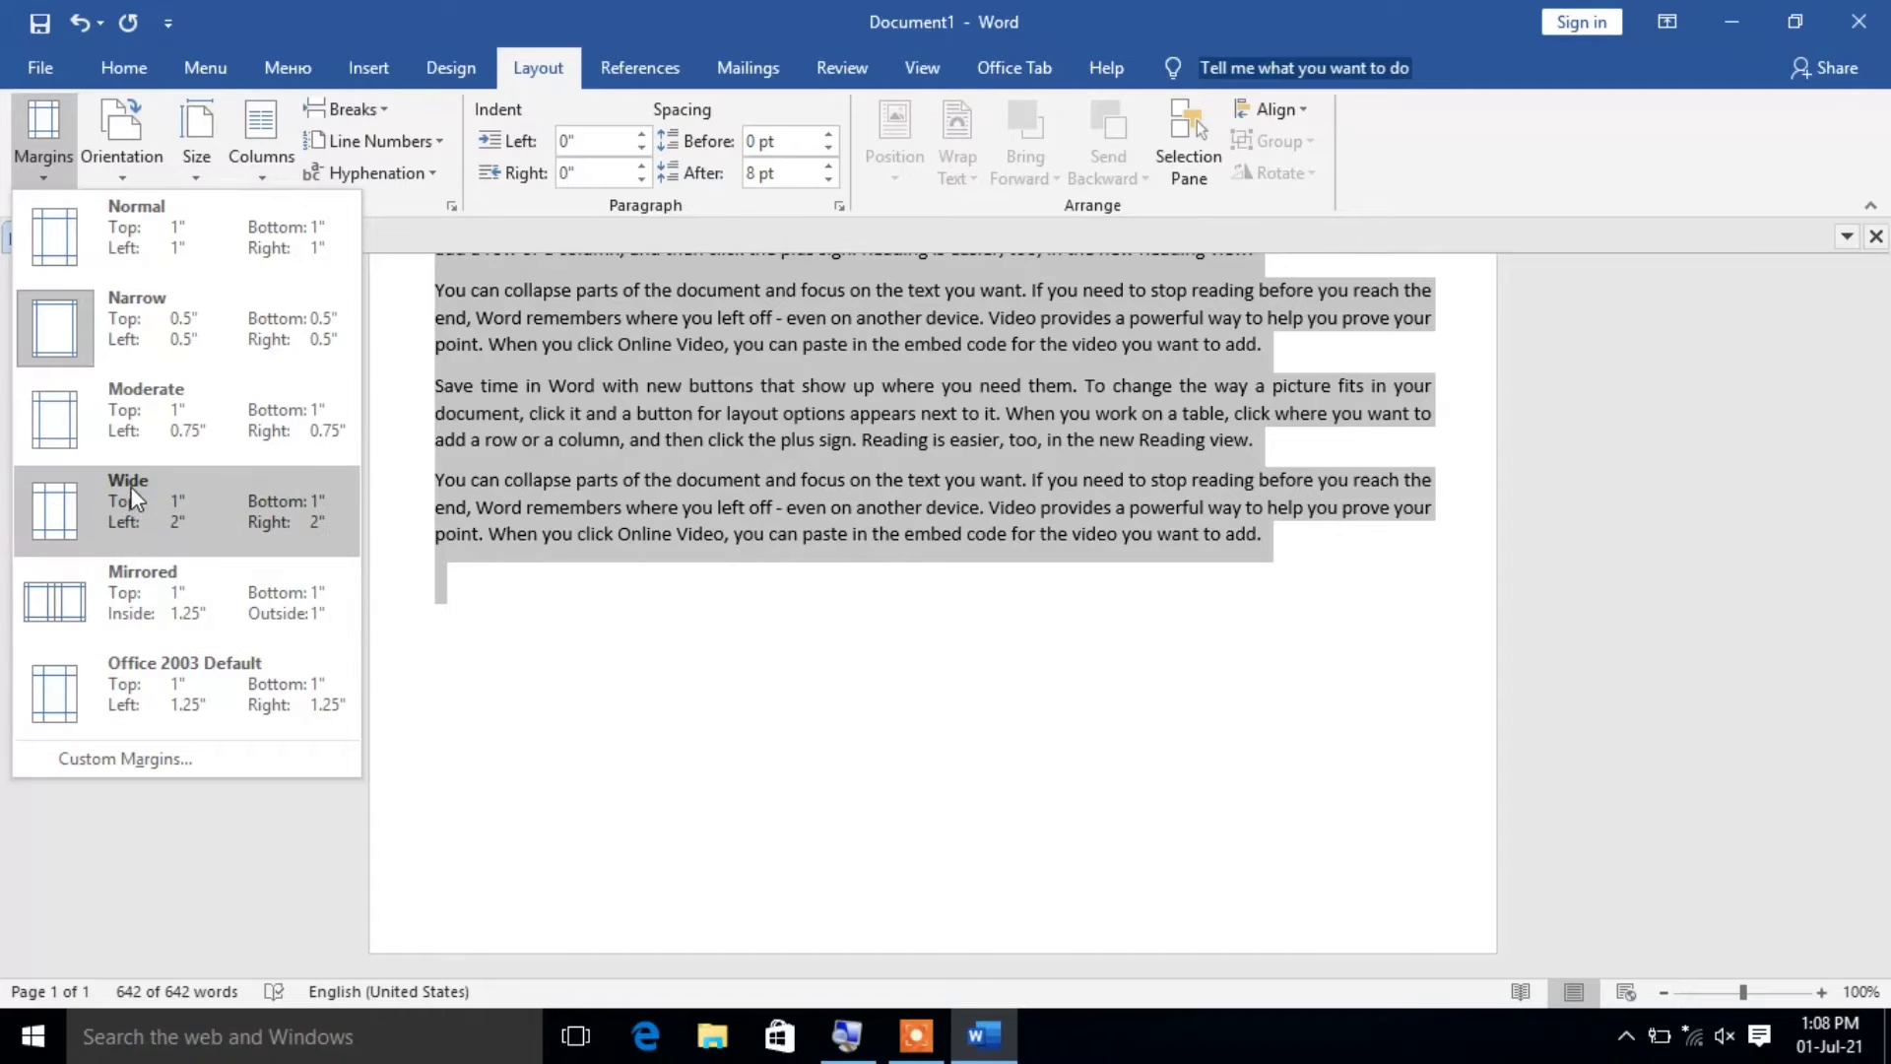
{"action": "left_click", "coordinate": [139, 447]}
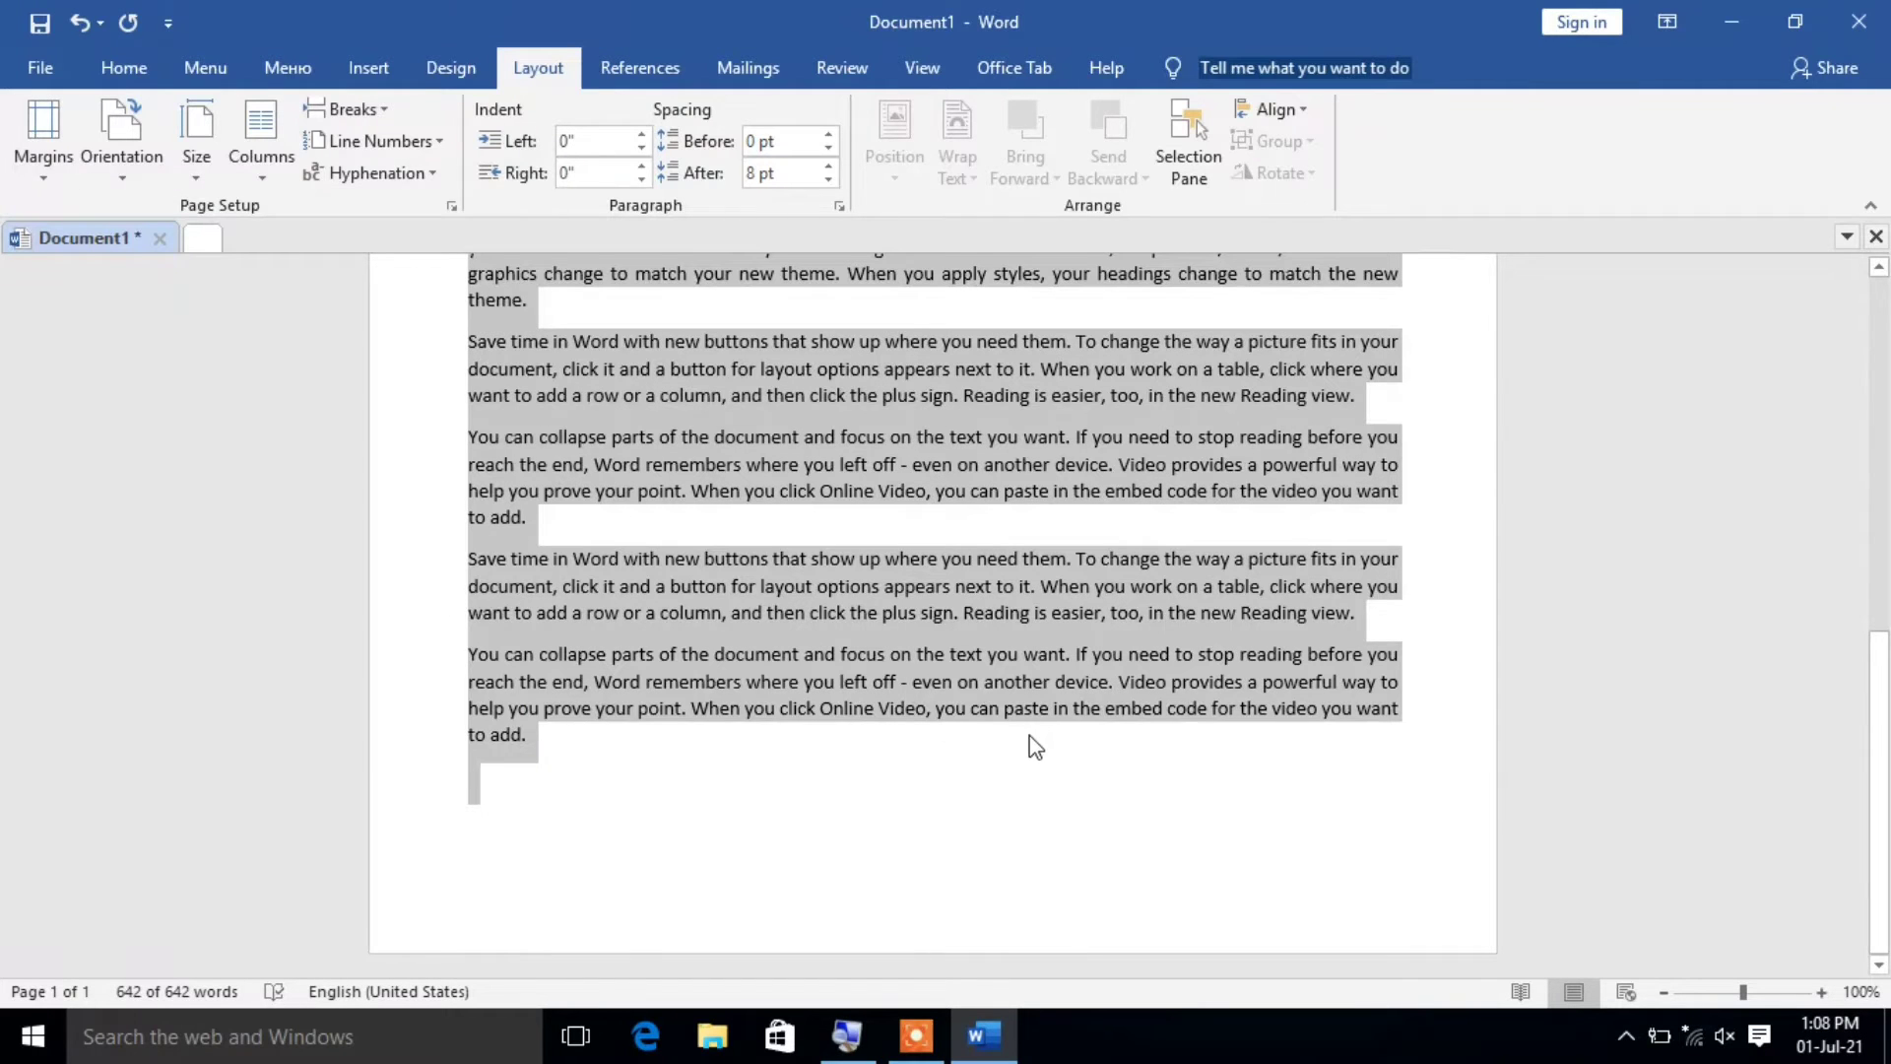
{"action": "left_click", "coordinate": [45, 142]}
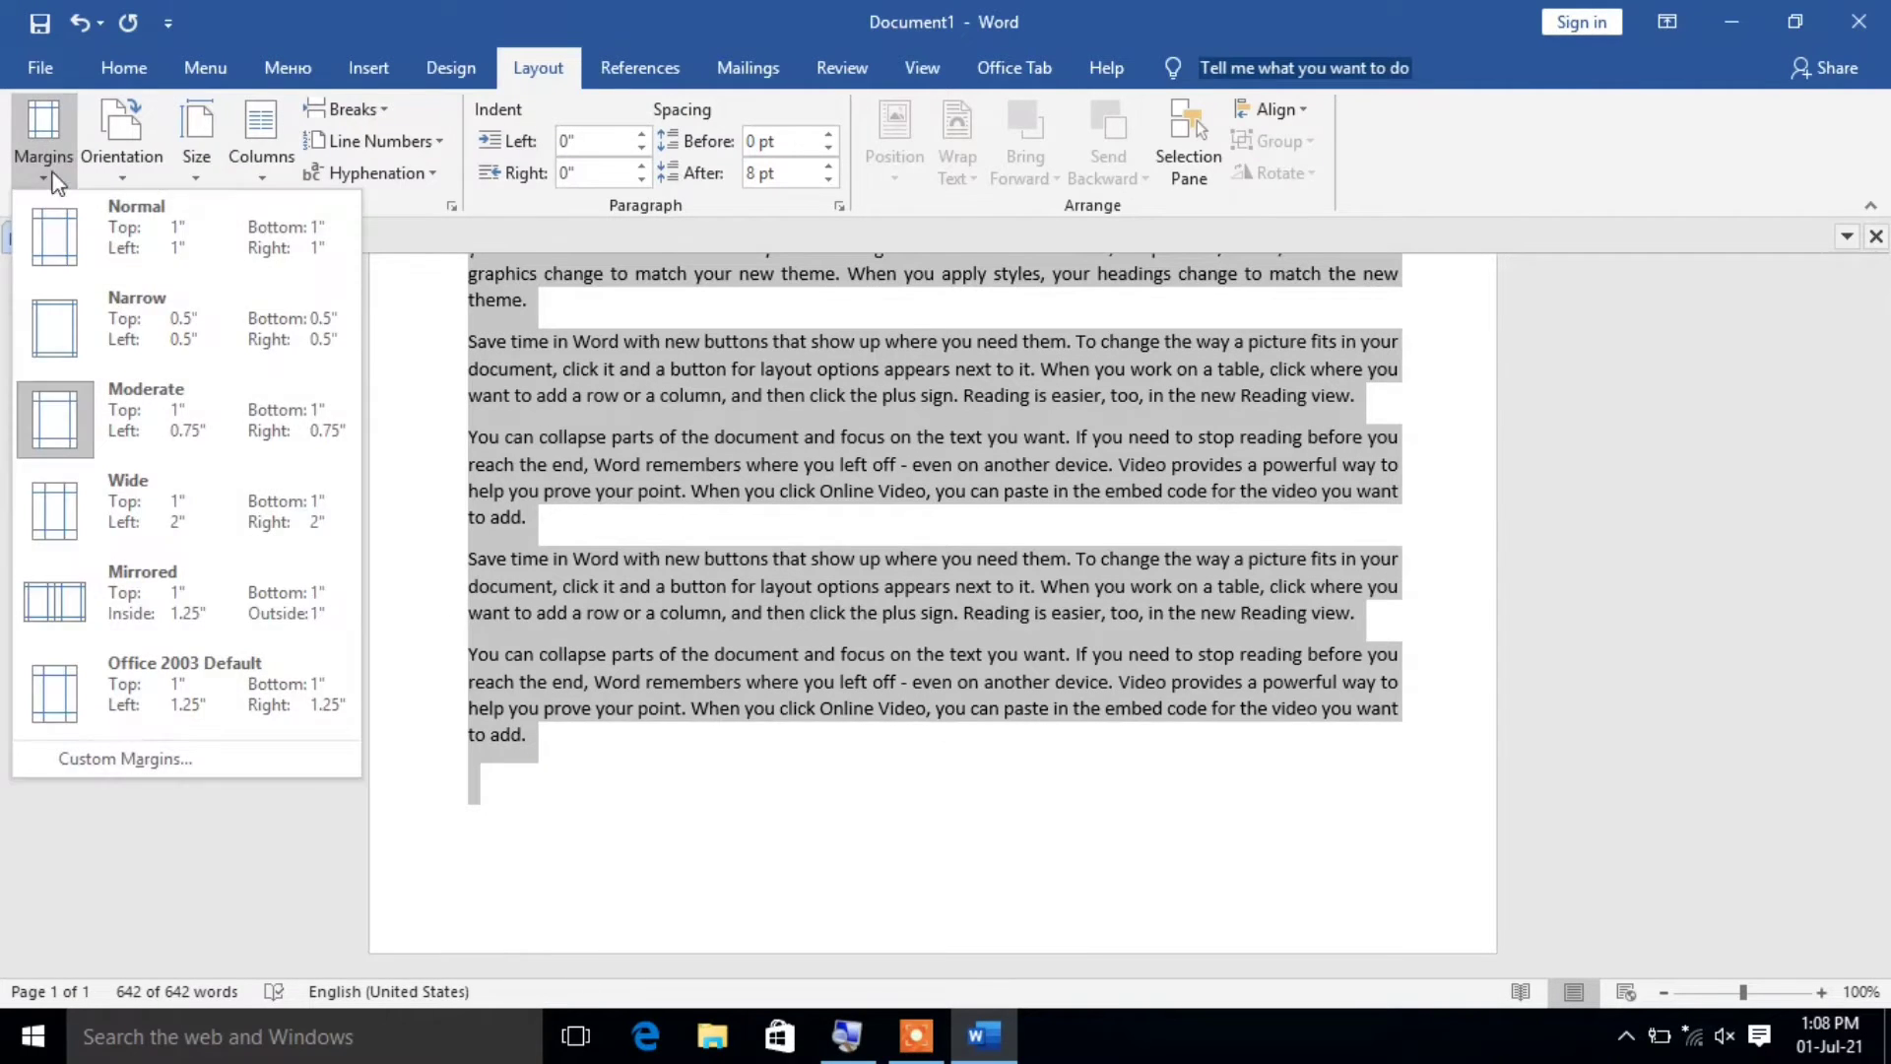
{"action": "left_click", "coordinate": [122, 689]}
{"action": "scroll", "coordinate": [1073, 759], "scroll_direction": "up", "scroll_amount": 10}
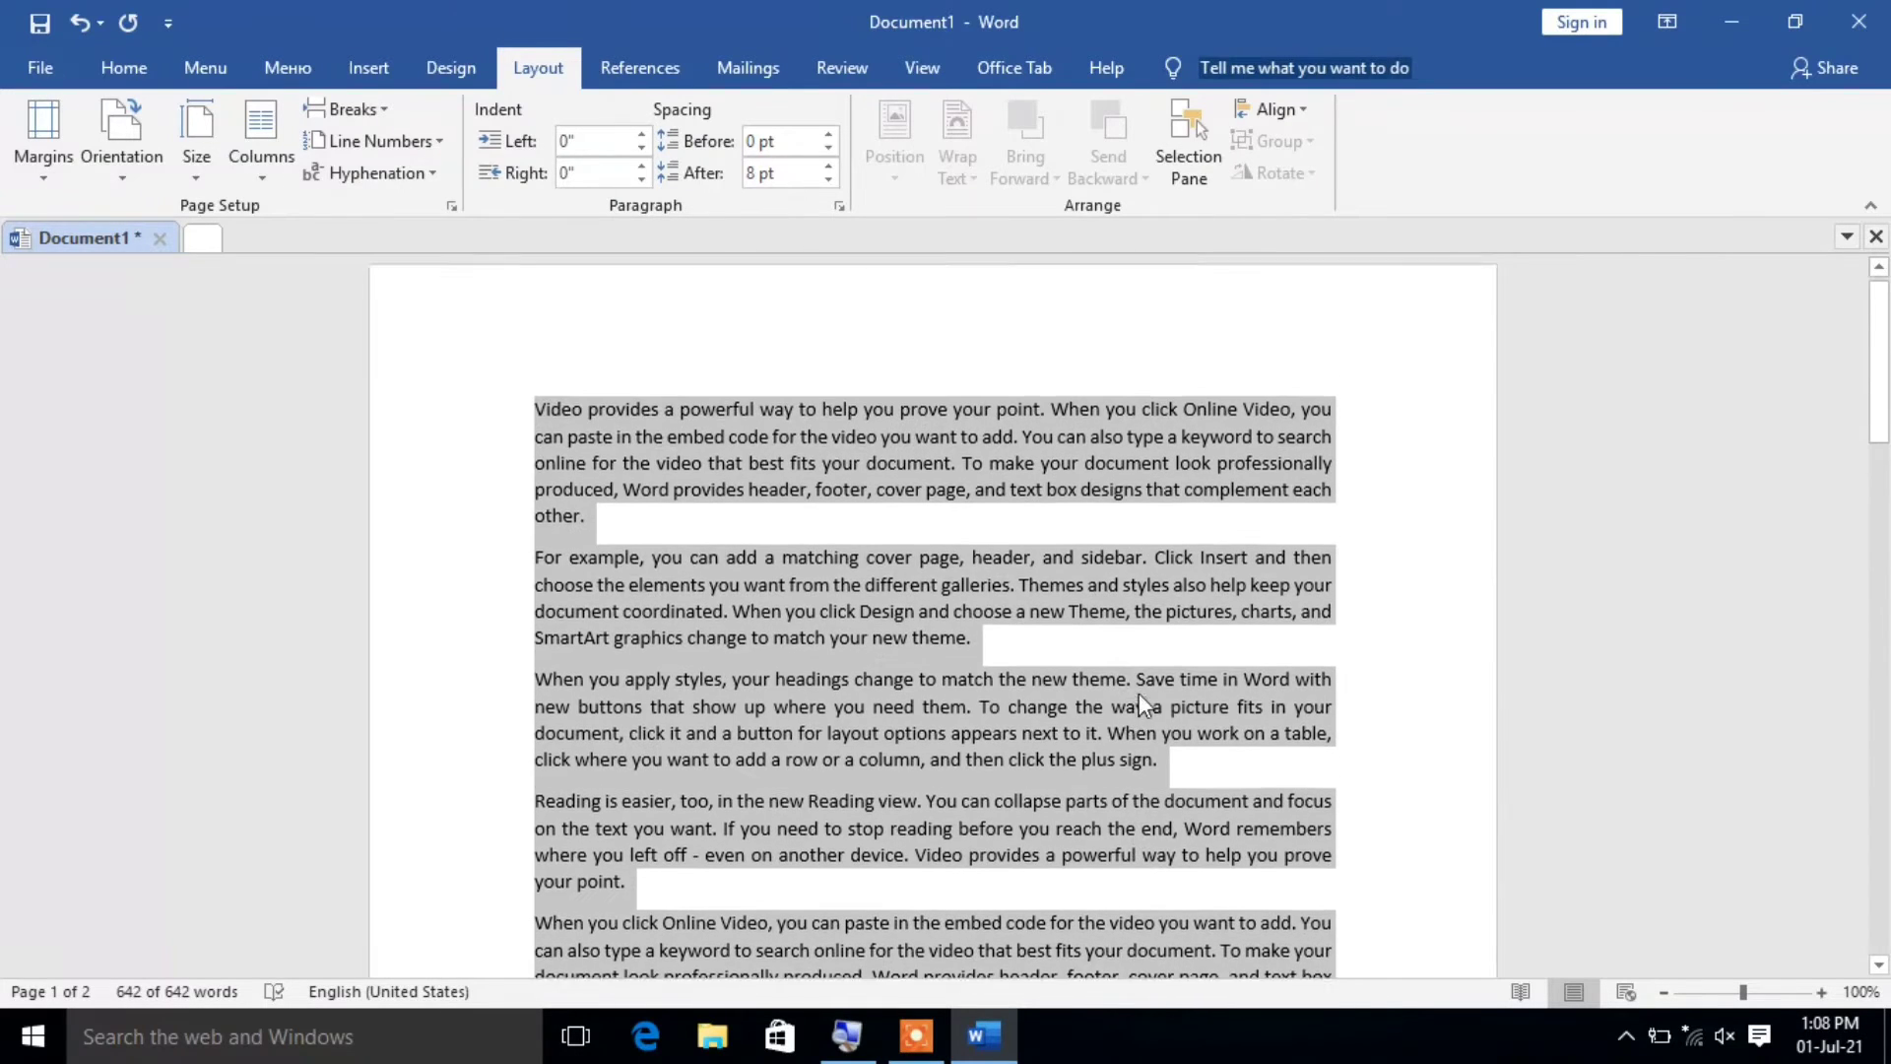
{"action": "scroll", "coordinate": [1106, 583], "scroll_direction": "down", "scroll_amount": 5}
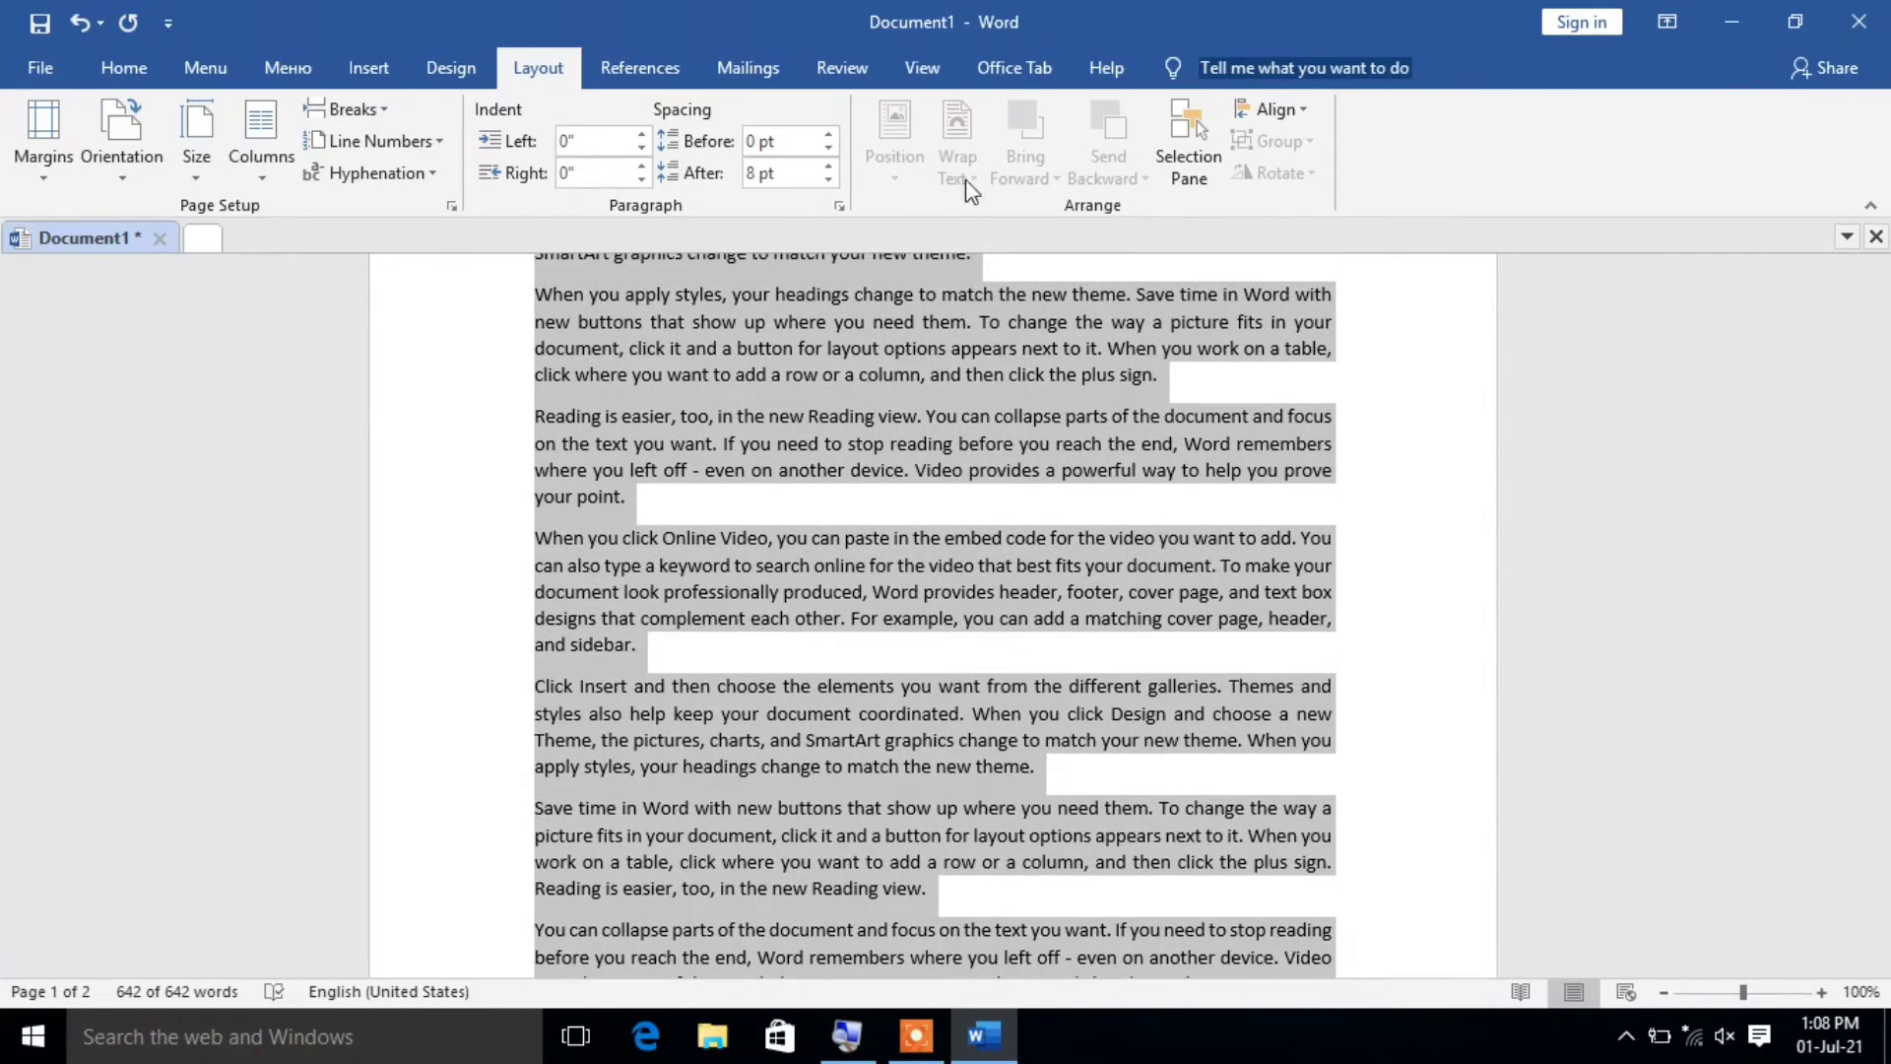
{"action": "scroll", "coordinate": [1334, 620], "scroll_direction": "up", "scroll_amount": 5}
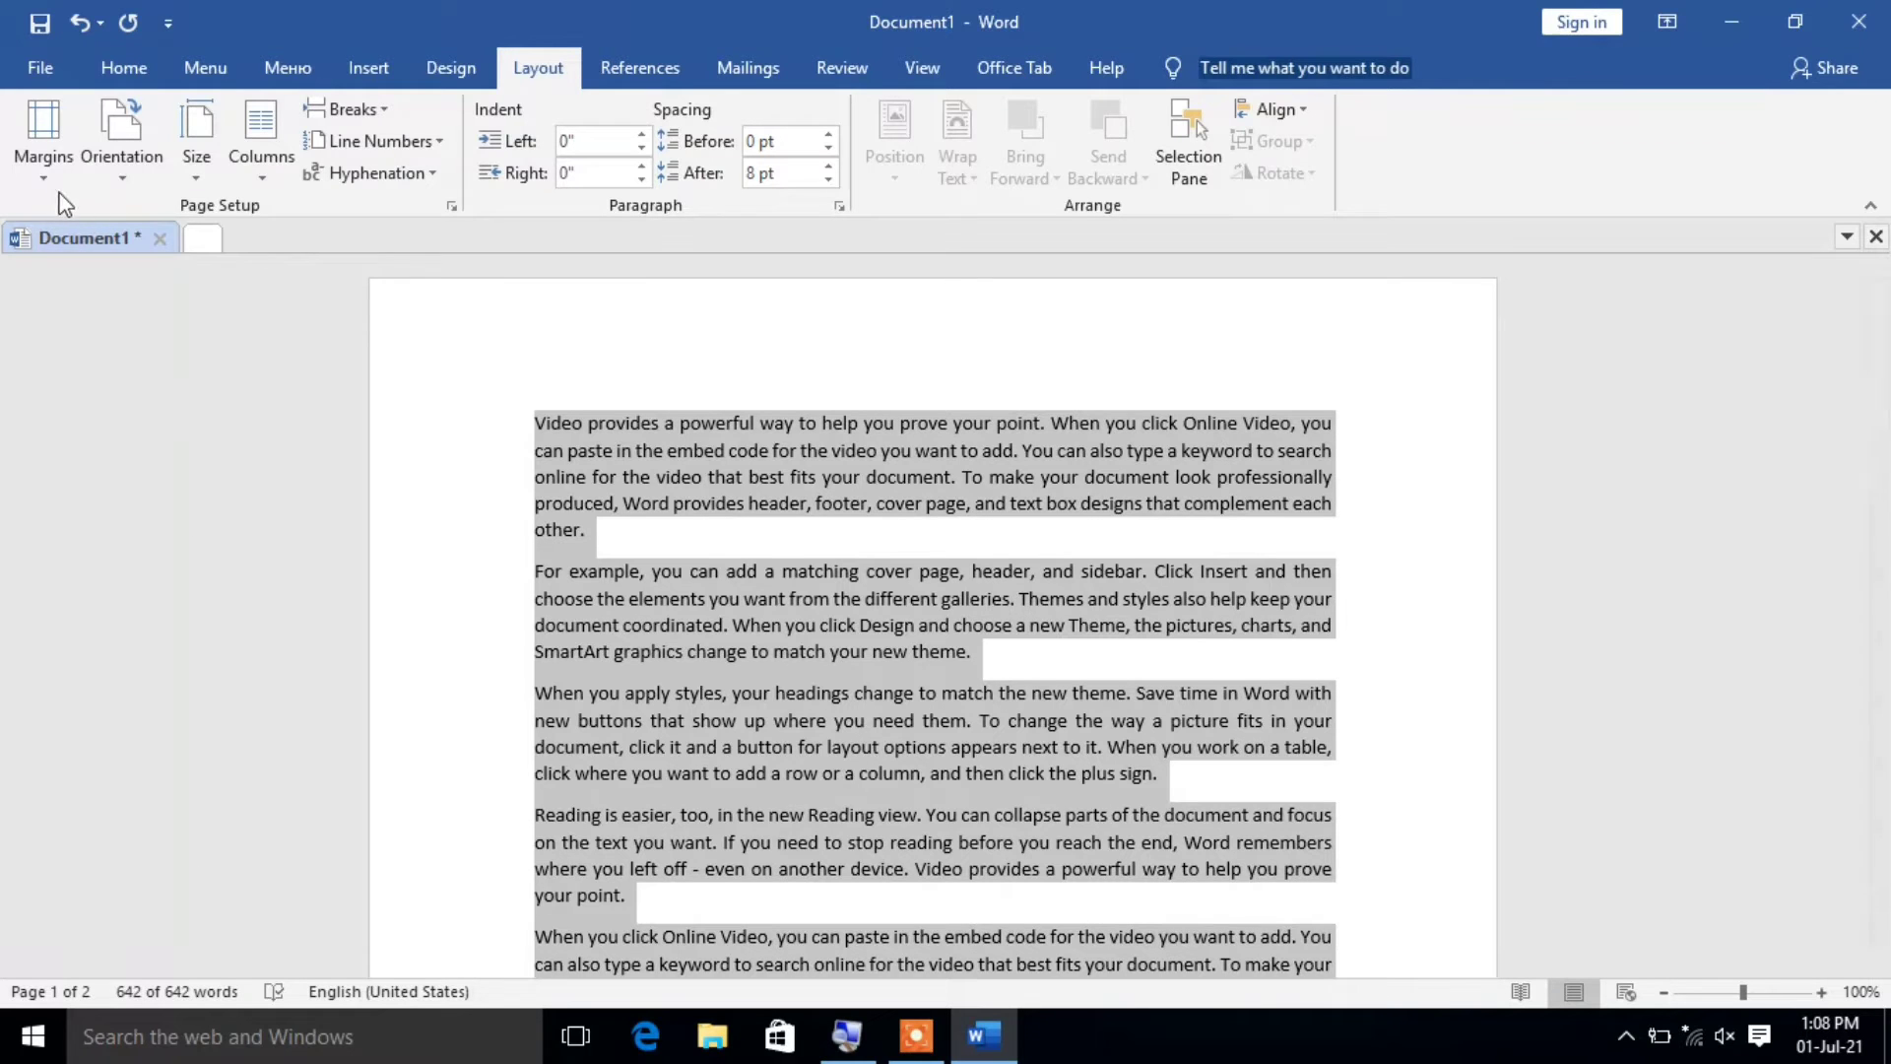
Open the custom margin settings and set the left margin to 0.7 and the right margin to 0.5.
{"action": "left_click", "coordinate": [53, 155]}
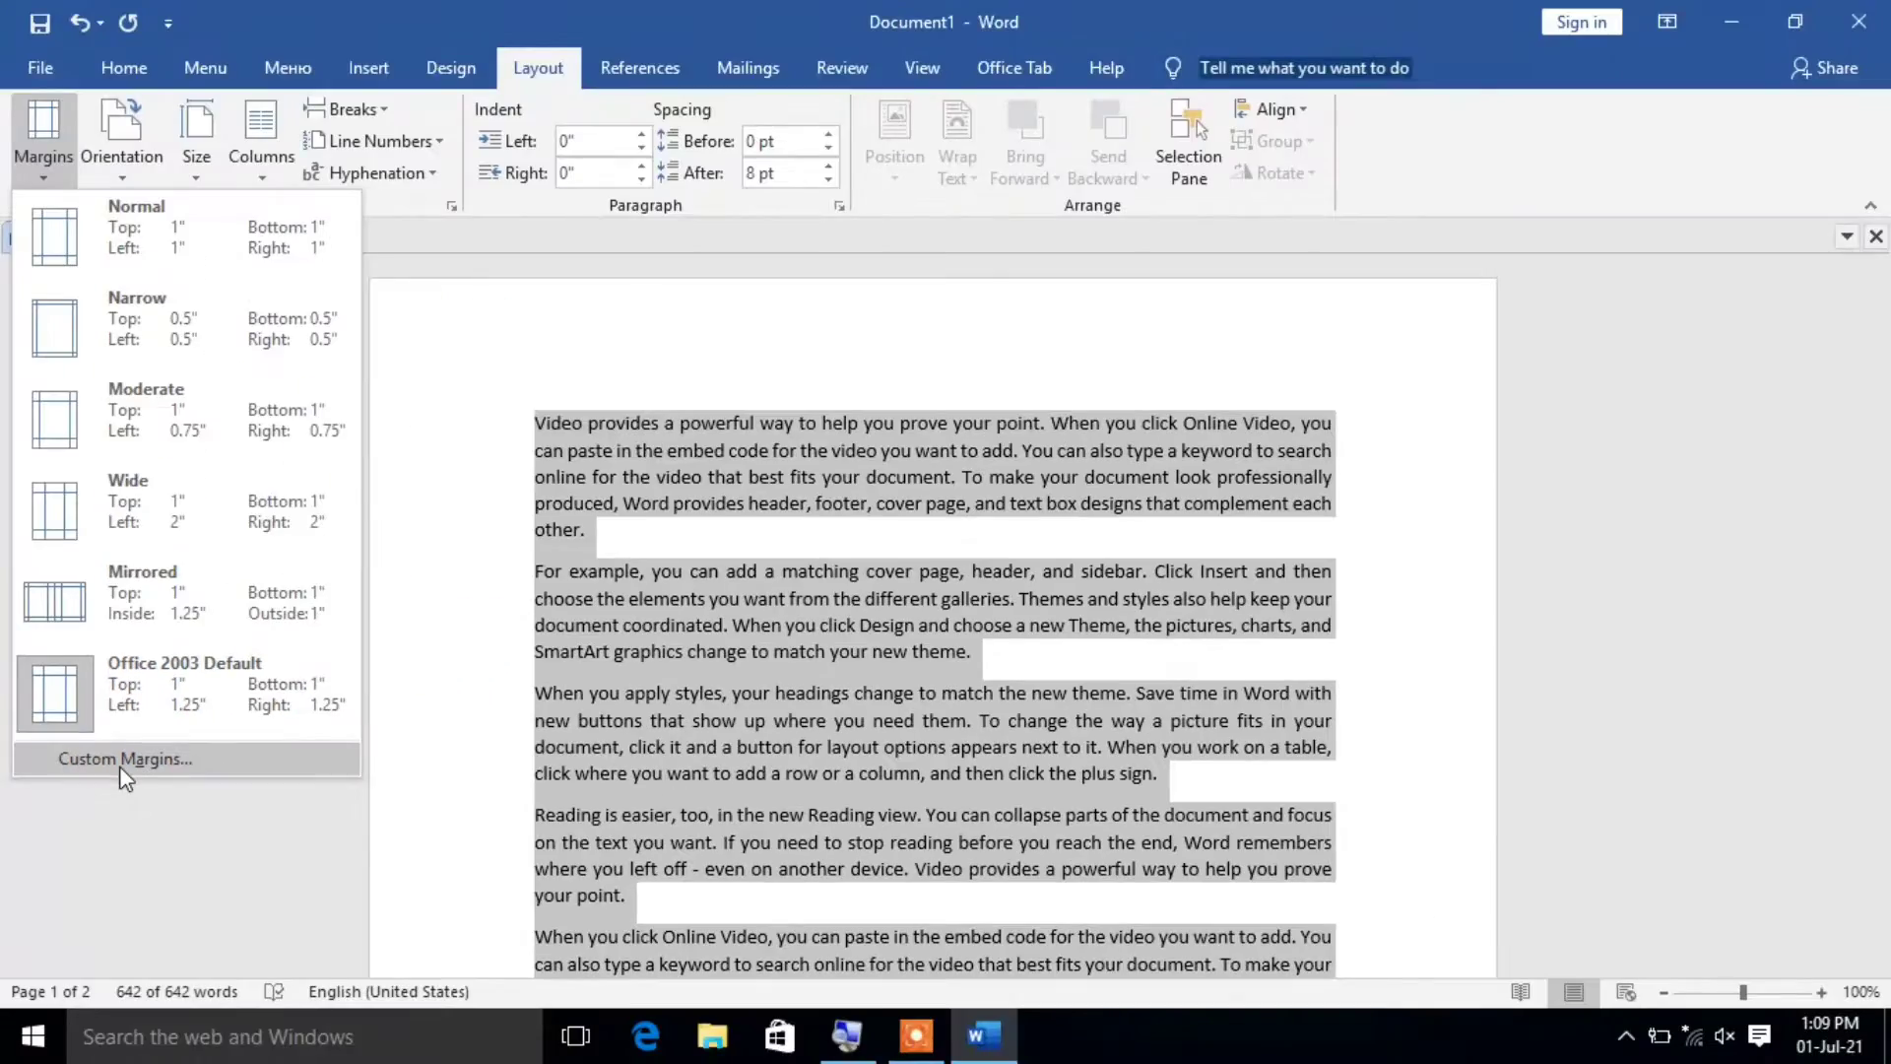
{"action": "left_click", "coordinate": [120, 760]}
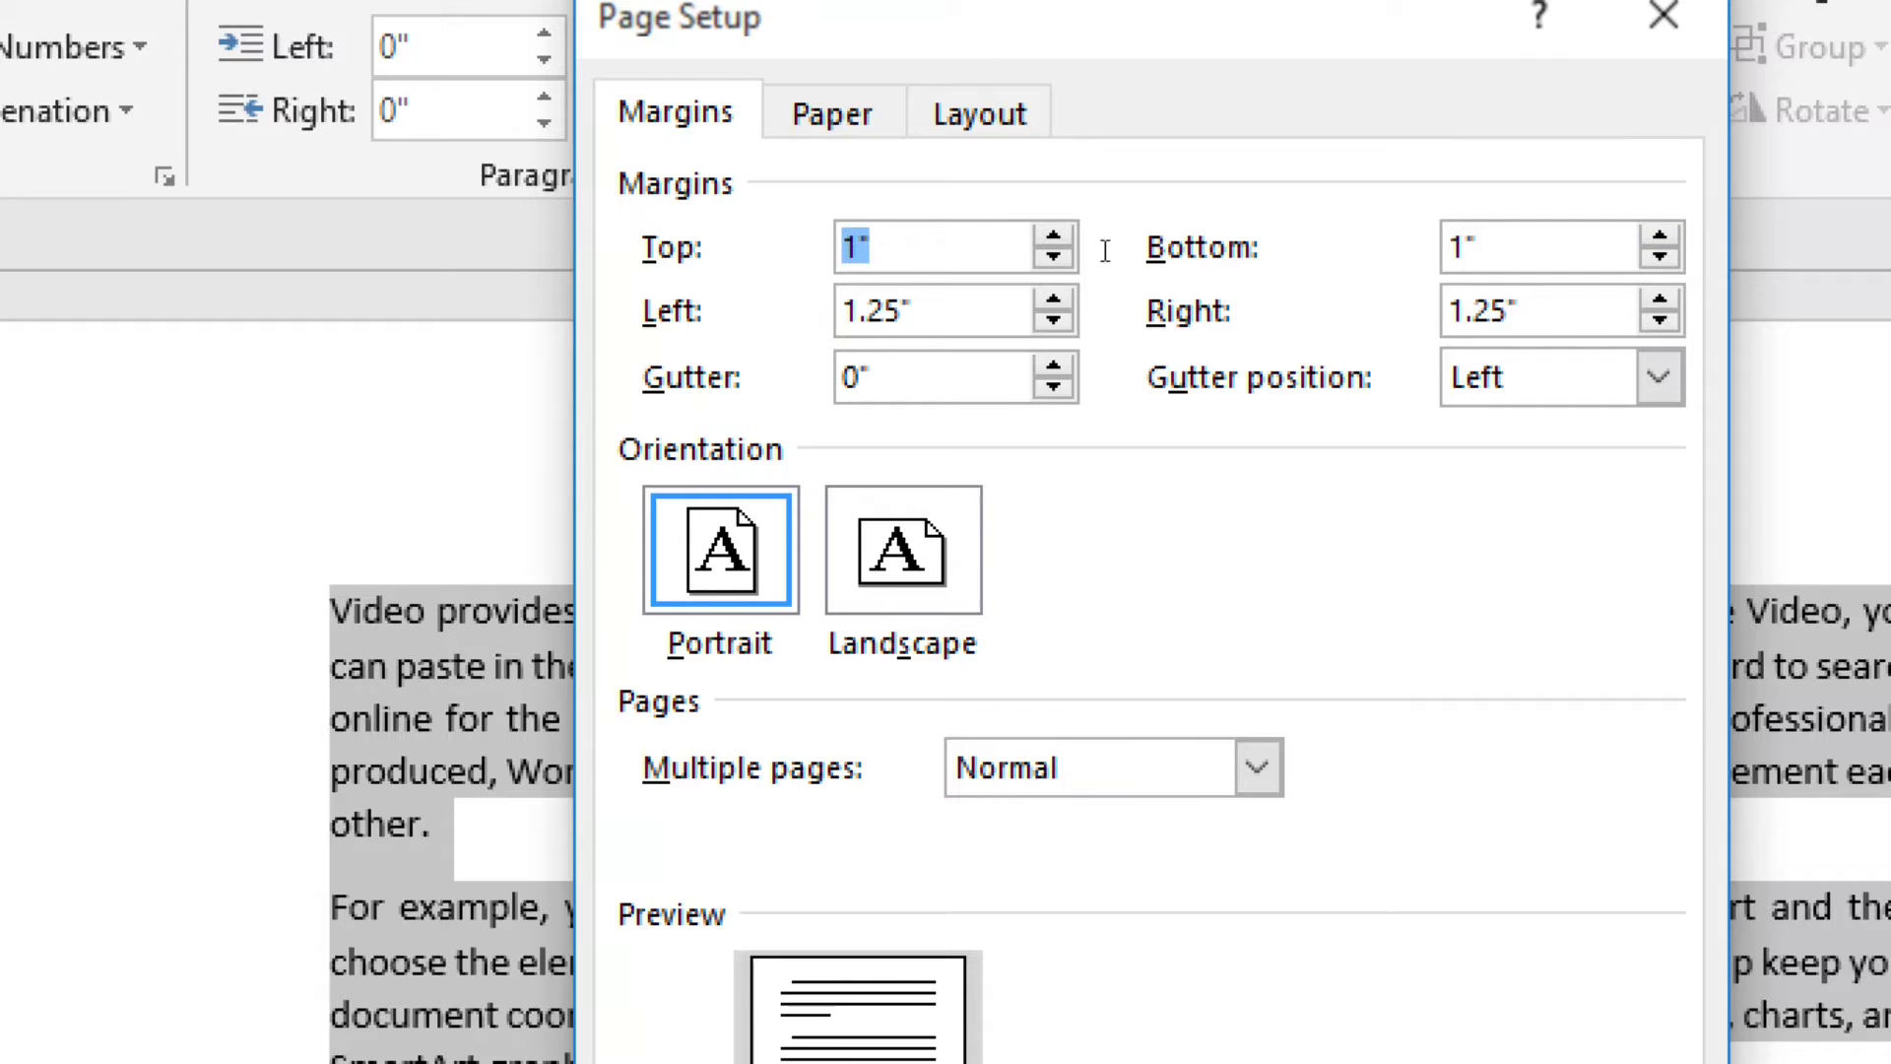
{"action": "key", "text": "Tab"}
{"action": "key", "text": "BackSpace"}
{"action": "key", "text": "BackSpace"}
{"action": "key", "text": "BackSpace"}
{"action": "key", "text": "BackSpace"}
{"action": "key", "text": "BackSpace"}
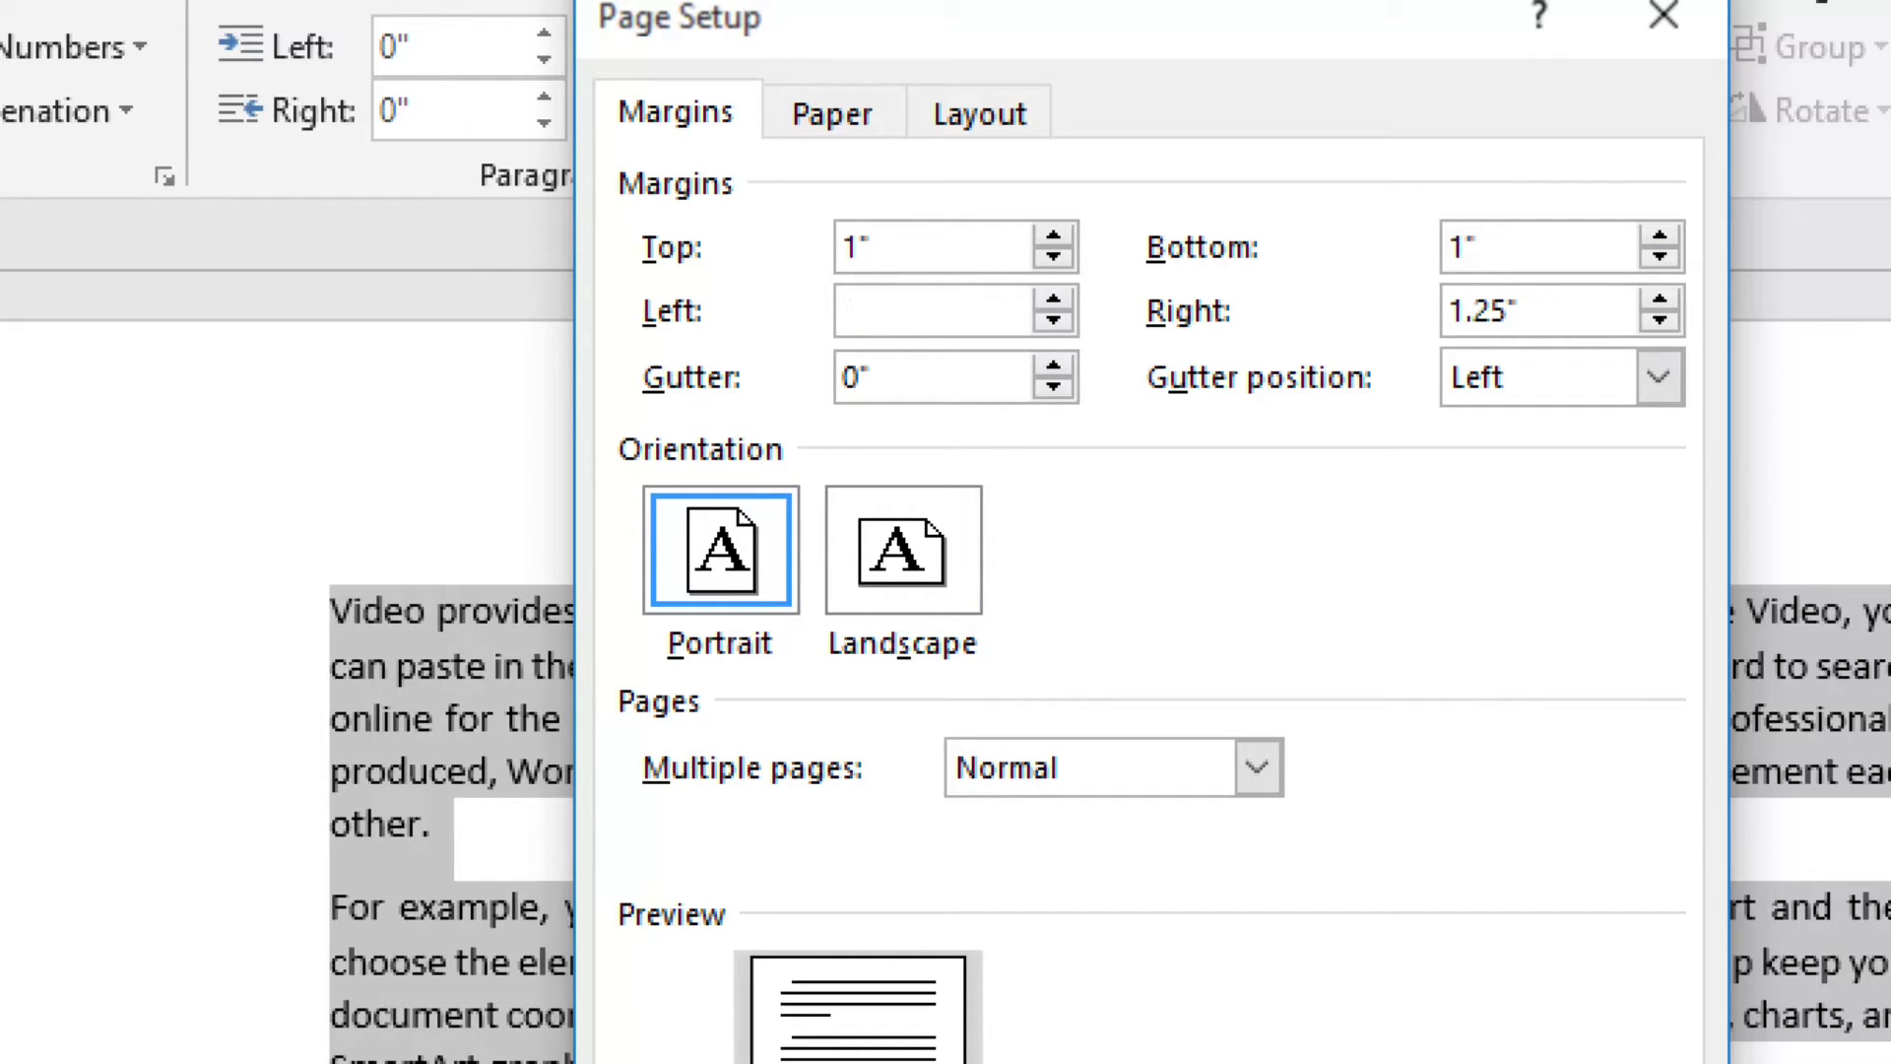
{"action": "type", "text": "0.7"}
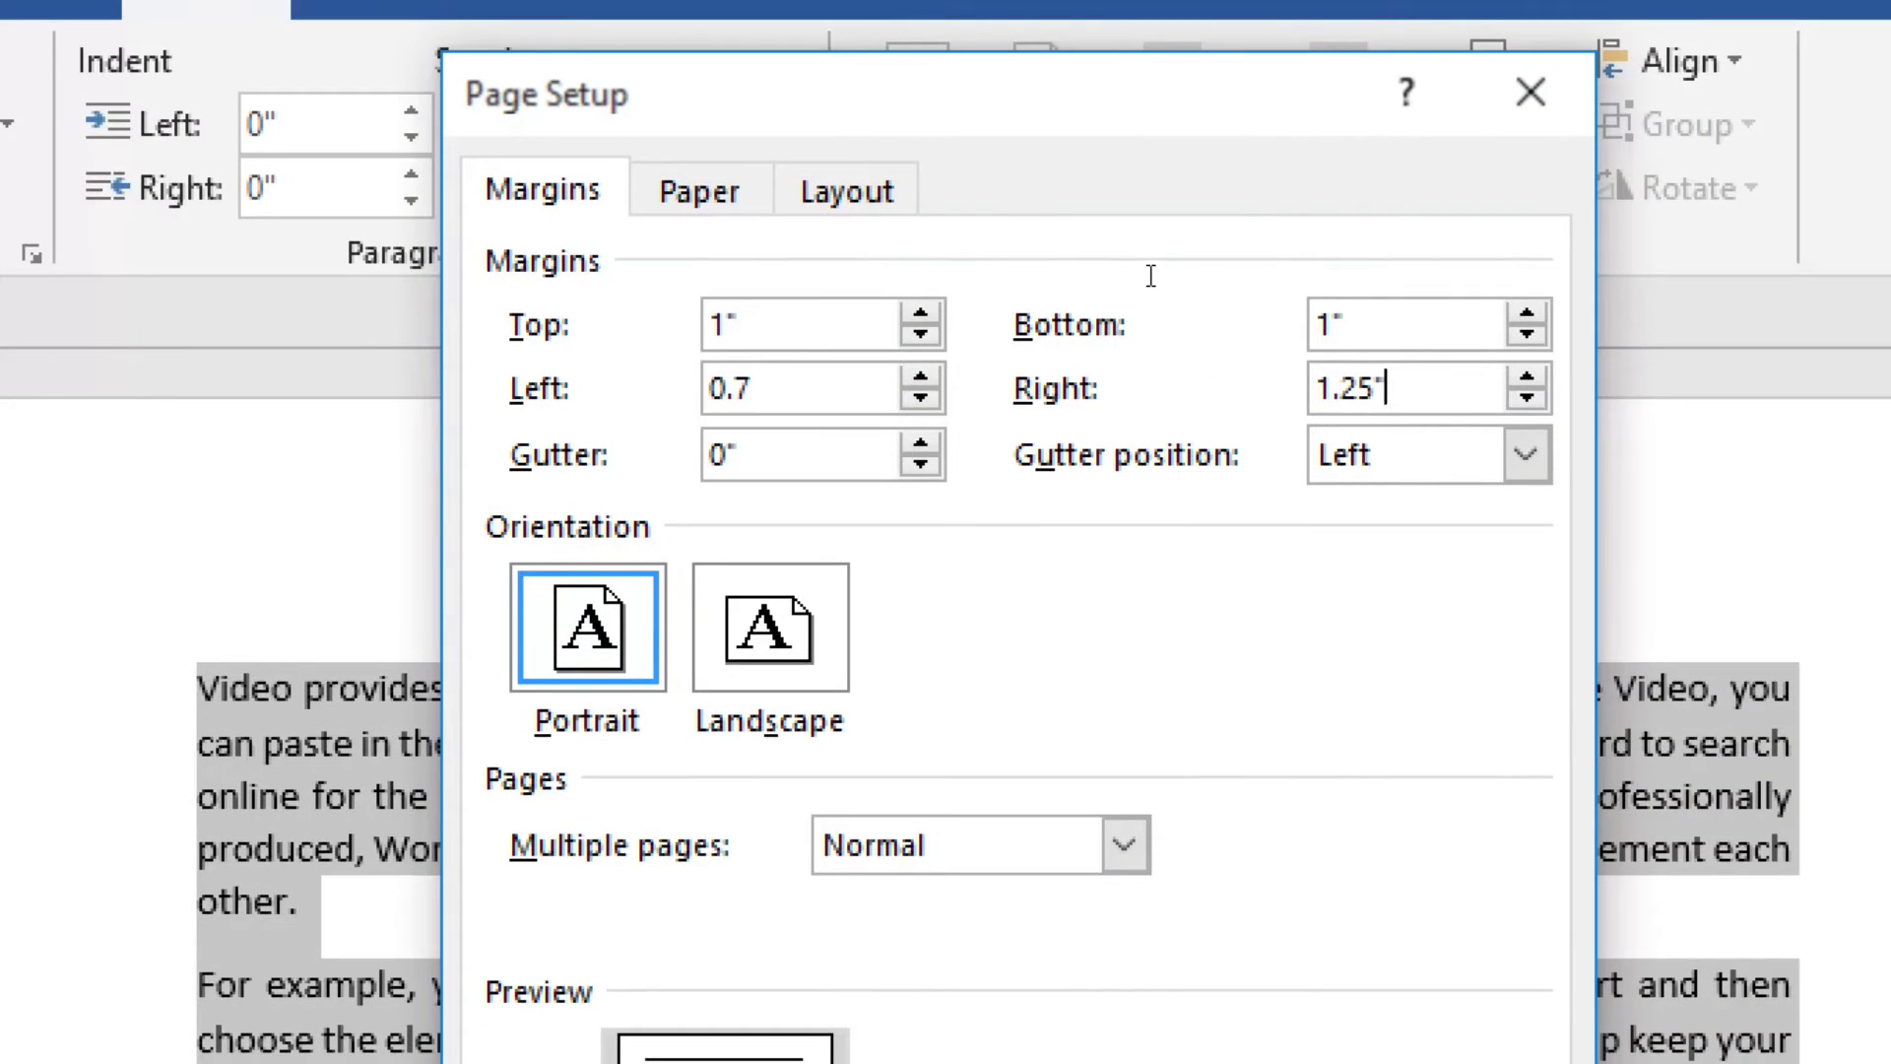
{"action": "key", "text": "BackSpace"}
{"action": "key", "text": "BackSpace"}
{"action": "key", "text": "BackSpace"}
{"action": "type", "text": "0.5"}
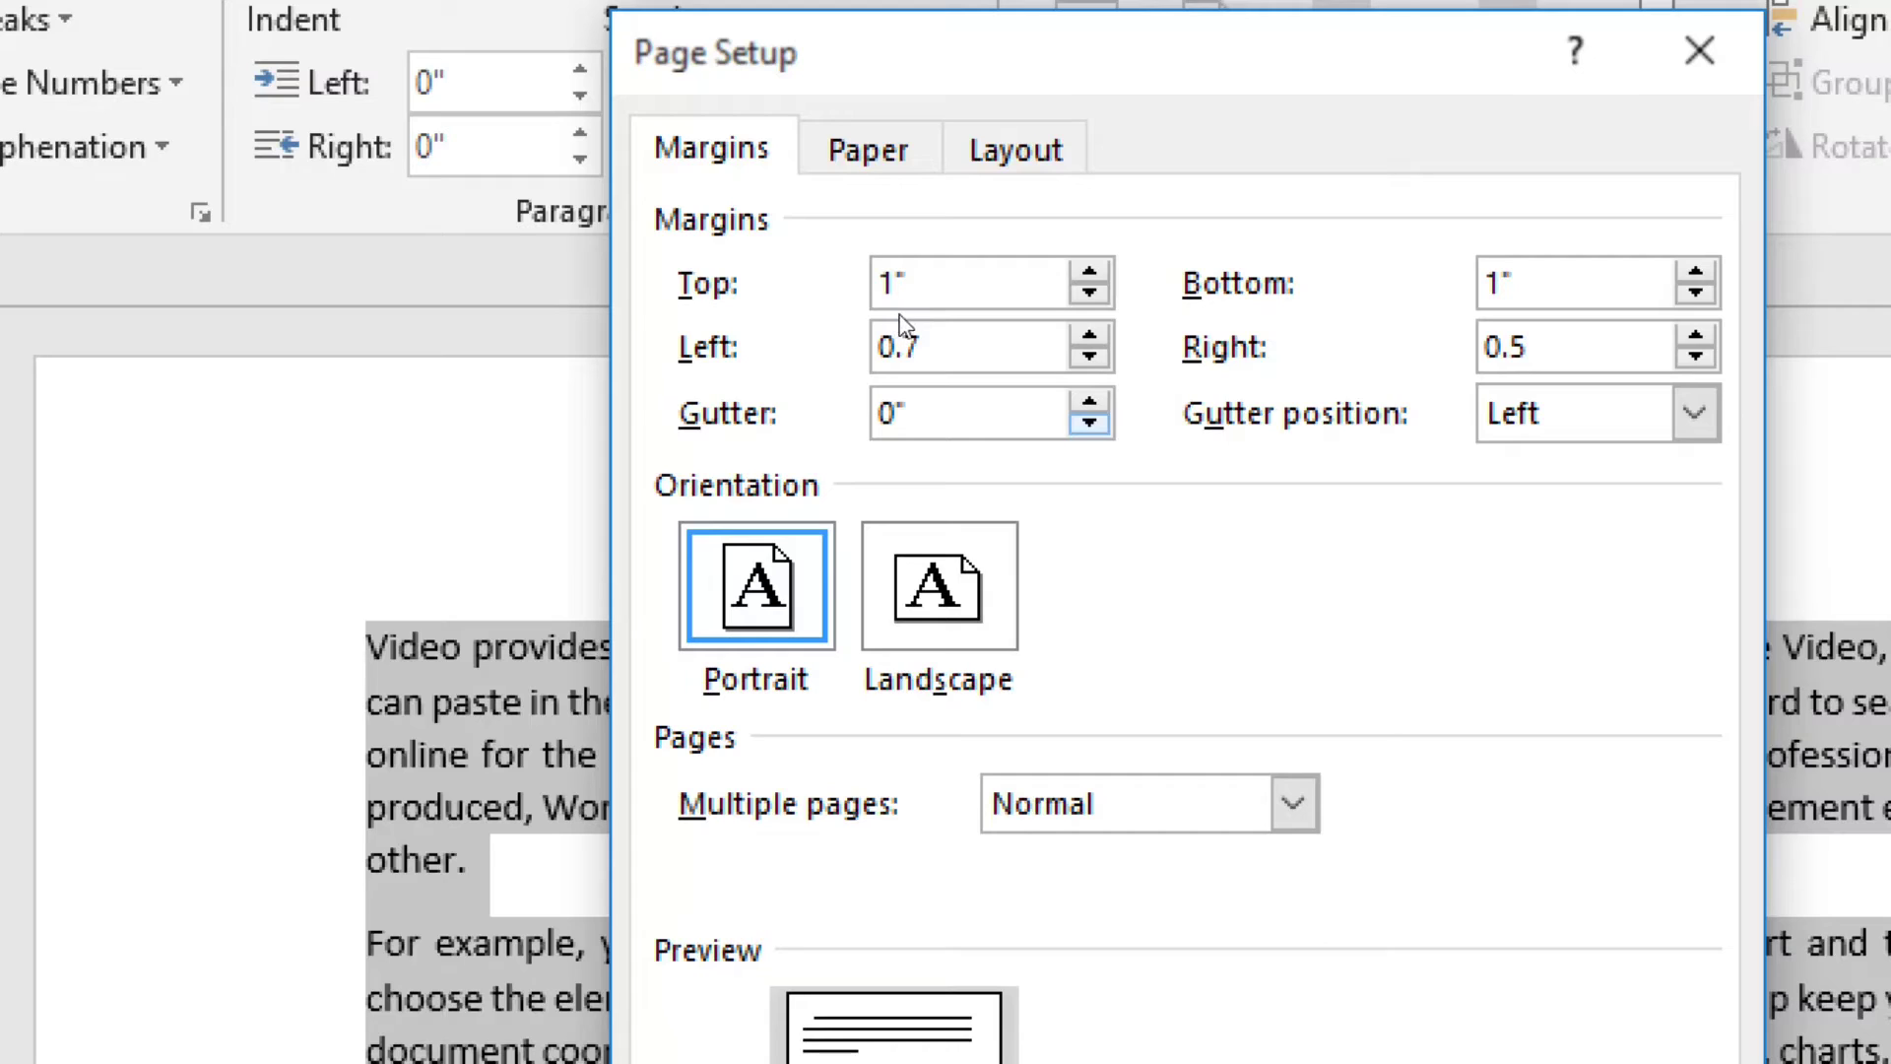
Raise the gutter to 0.3" and highlight the left margin and gutter values.
{"action": "key", "text": "Tab"}
{"action": "key", "text": "Up"}
{"action": "key", "text": "Up"}
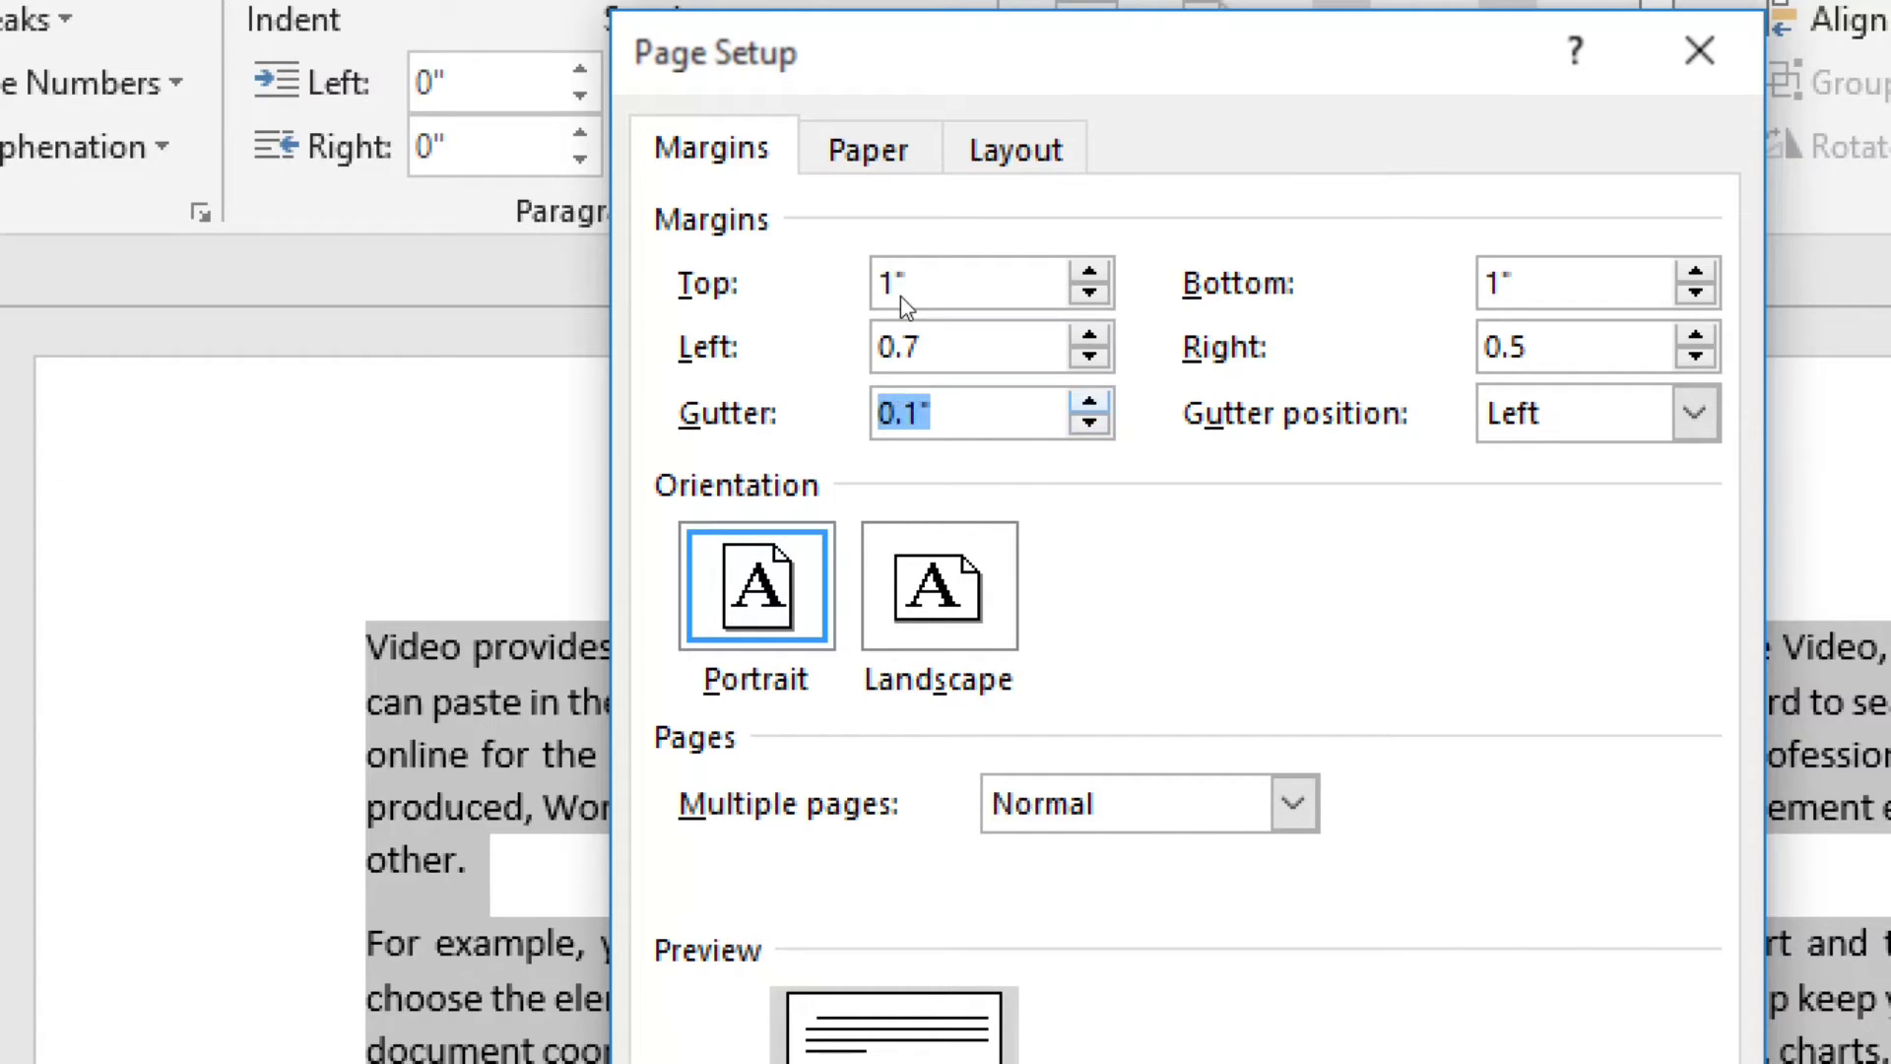
{"action": "key", "text": "Up"}
{"action": "key", "text": "shift+Tab"}
{"action": "key", "text": "shift+Home"}
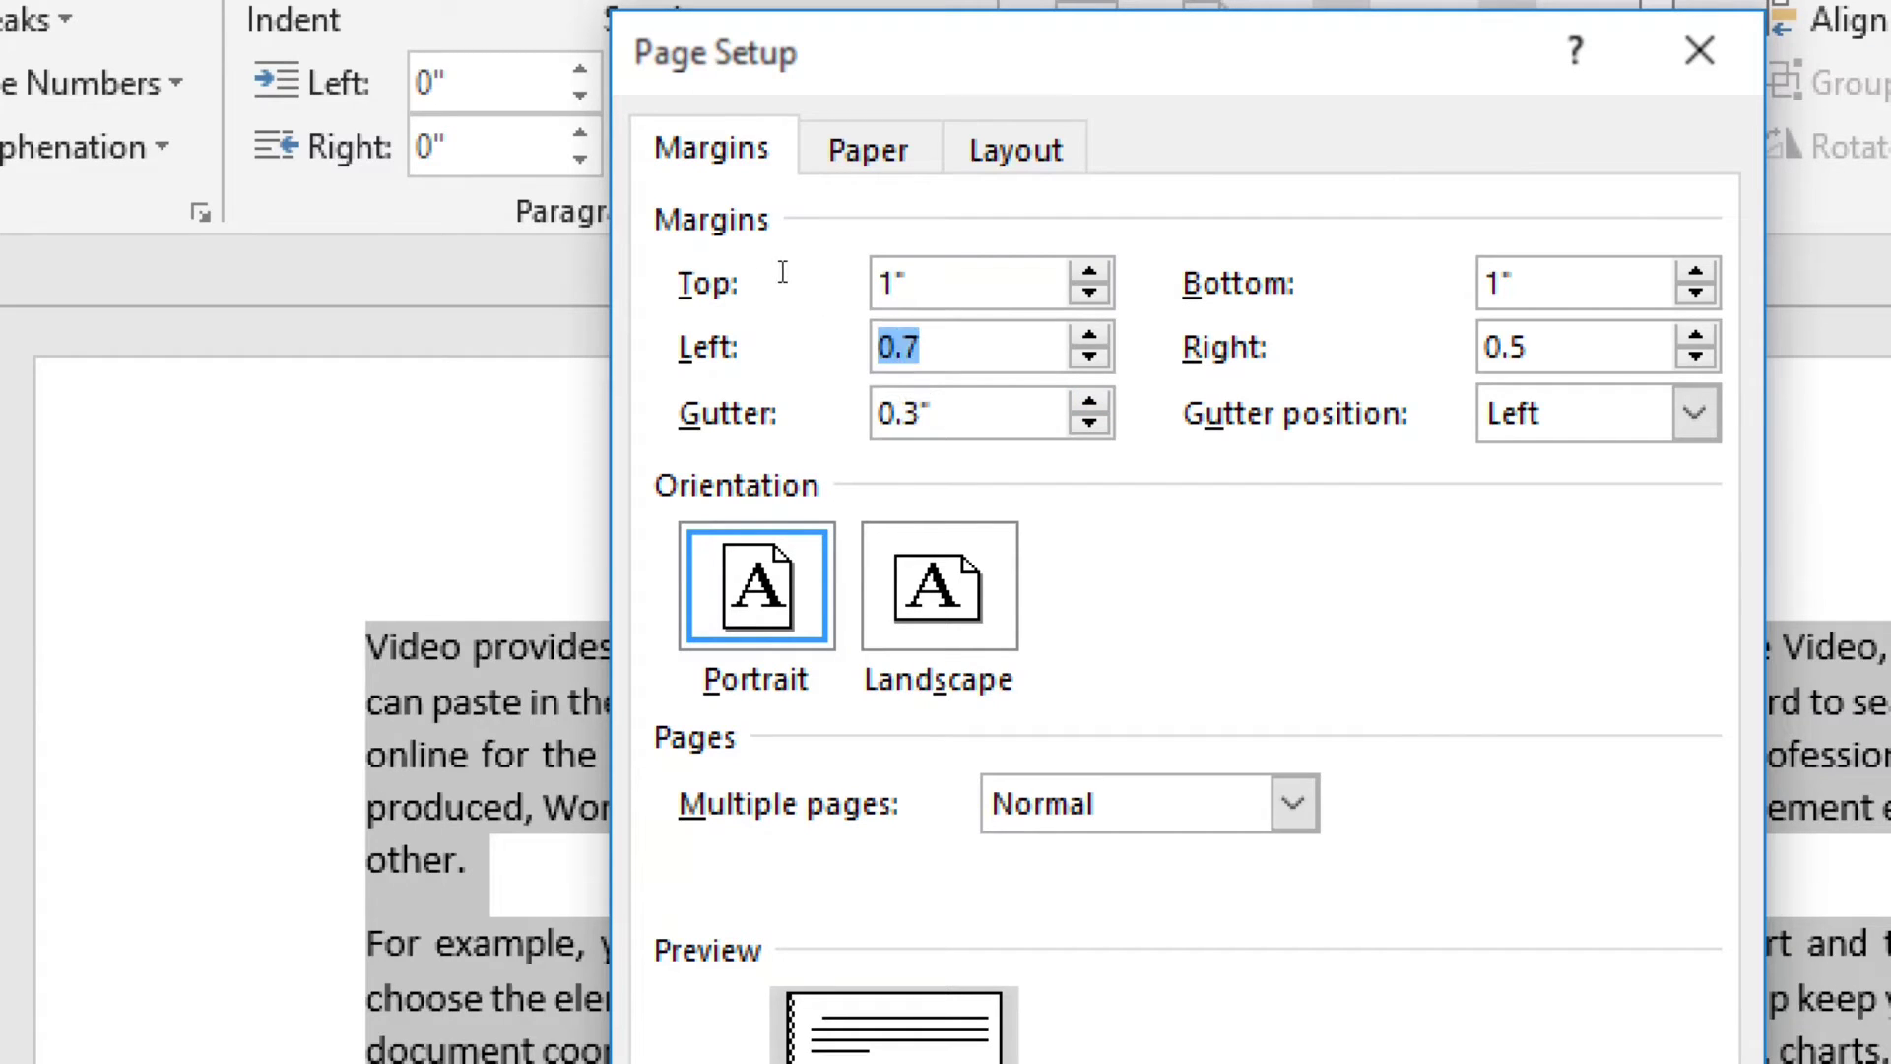
{"action": "key", "text": "Tab"}
{"action": "key", "text": "shift+Left"}
{"action": "key", "text": "shift+Left"}
{"action": "key", "text": "shift+Left"}
{"action": "key", "text": "shift+Left"}
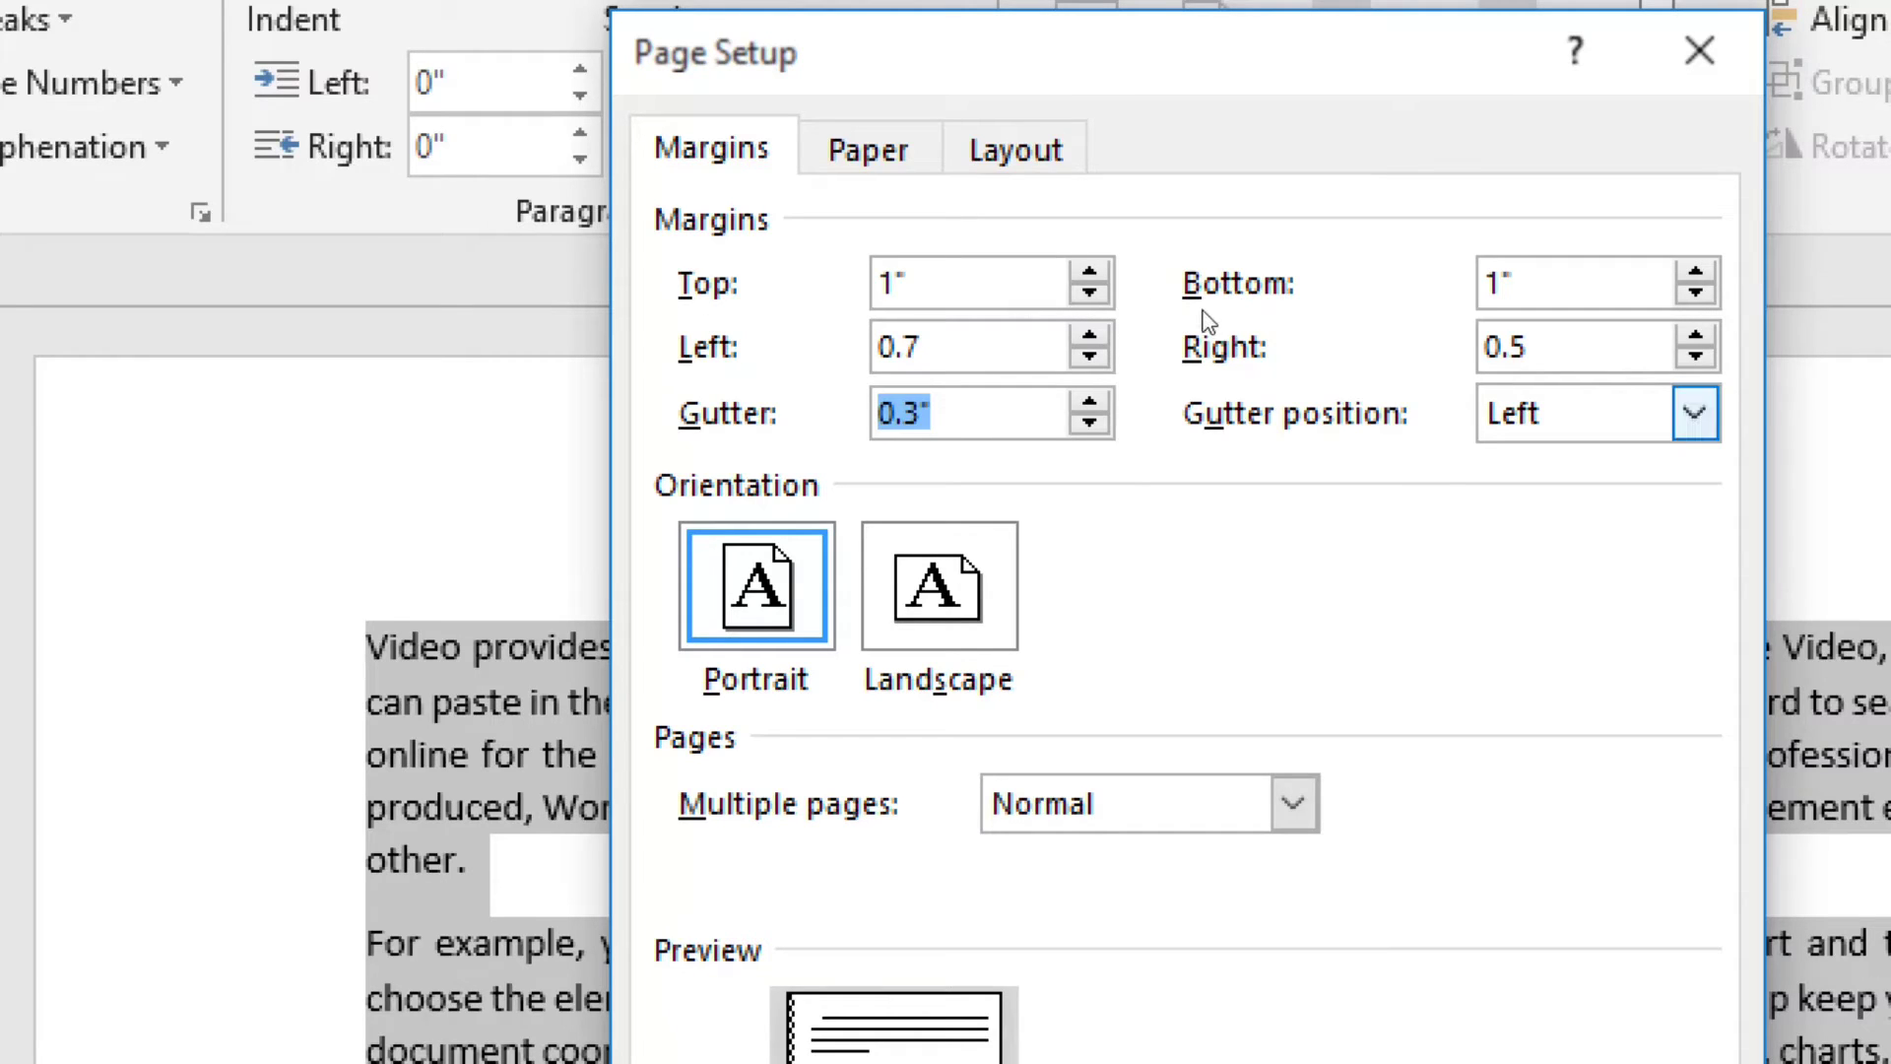
Change the gutter position to Top and return it to Left.
{"action": "left_click", "coordinate": [1694, 413]}
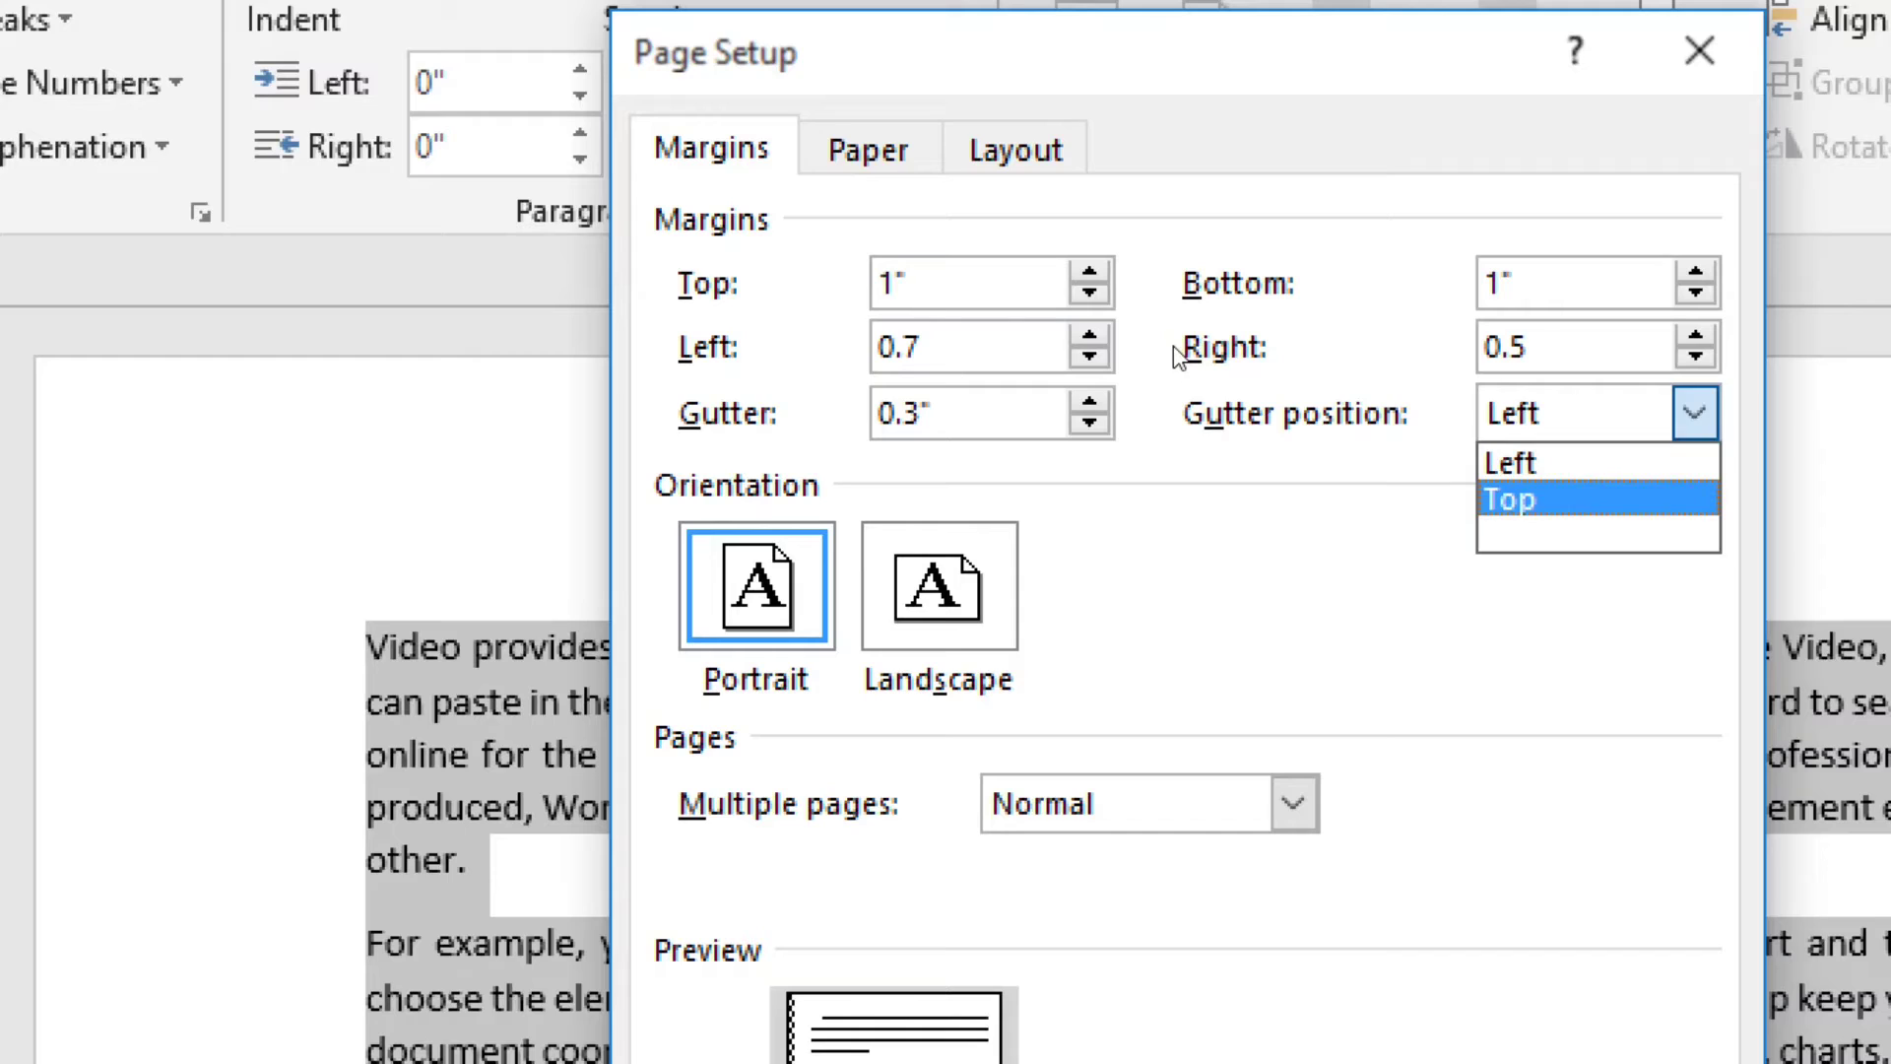
{"action": "key", "text": "Return"}
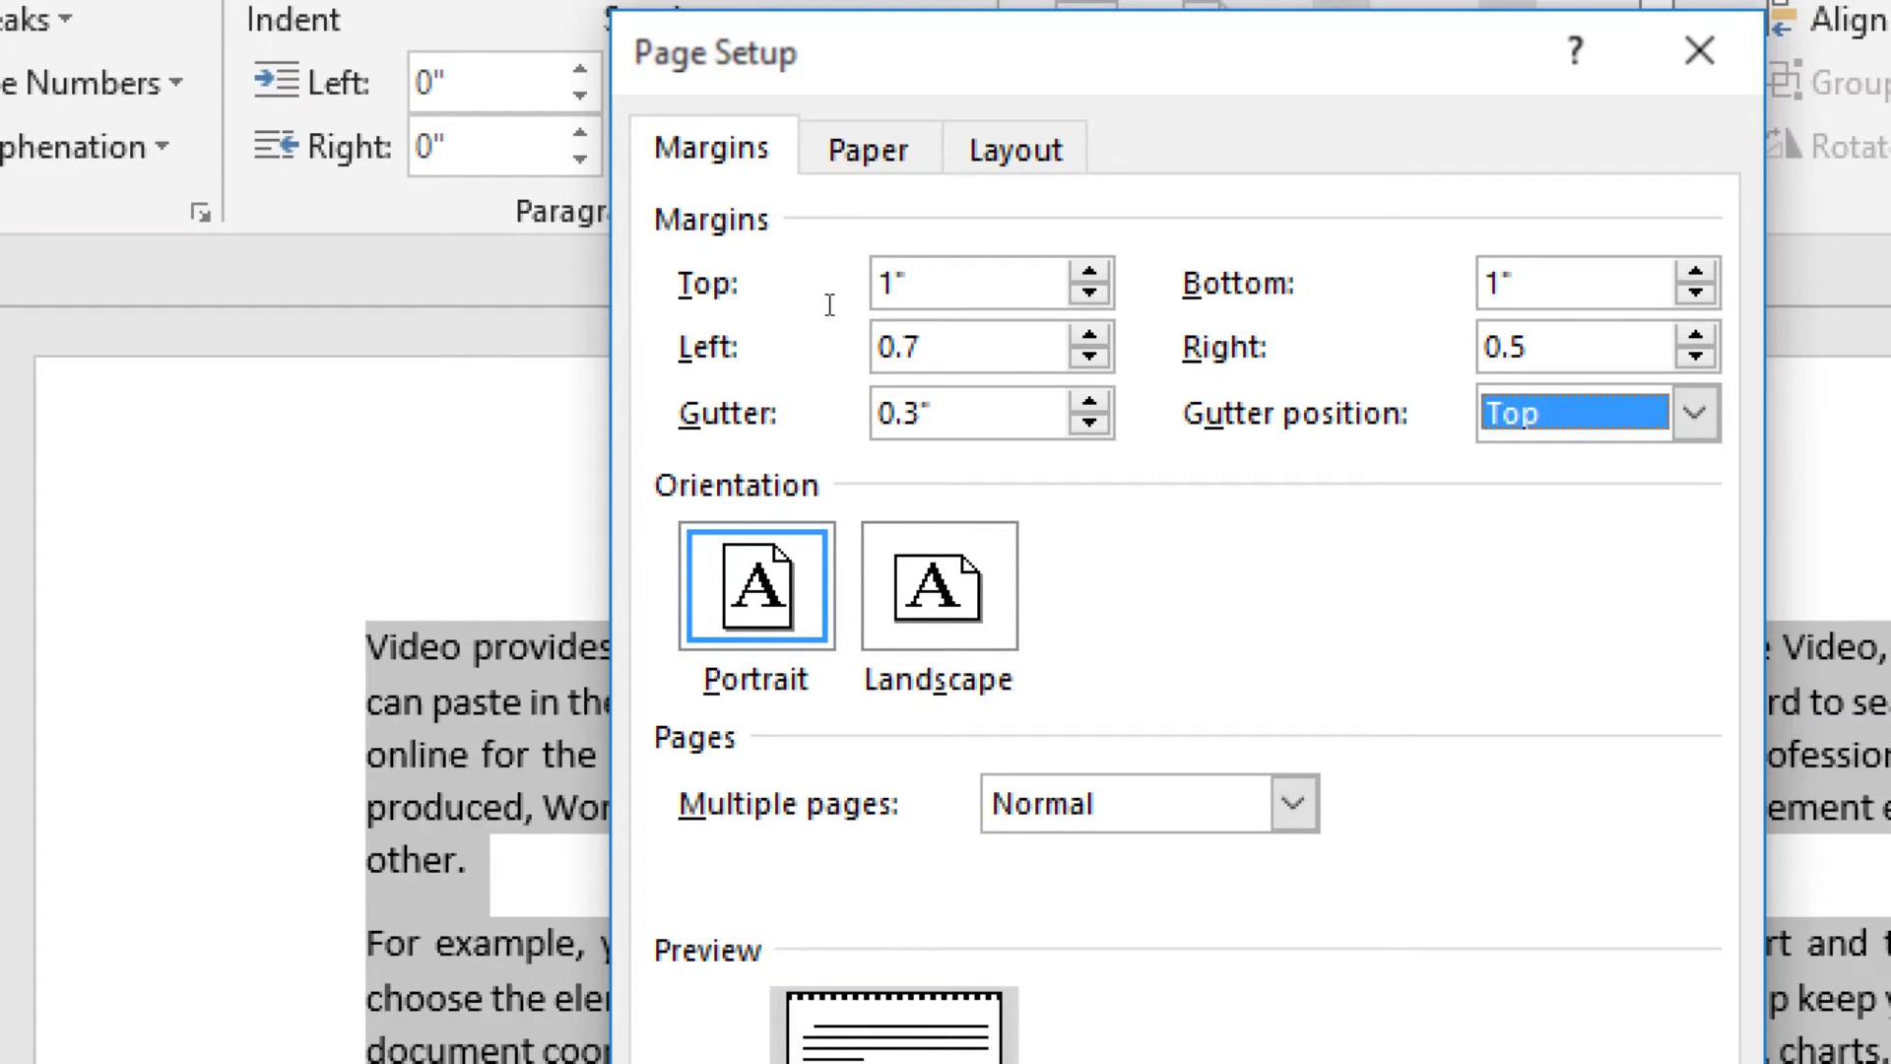
{"action": "key", "text": "shift+Tab"}
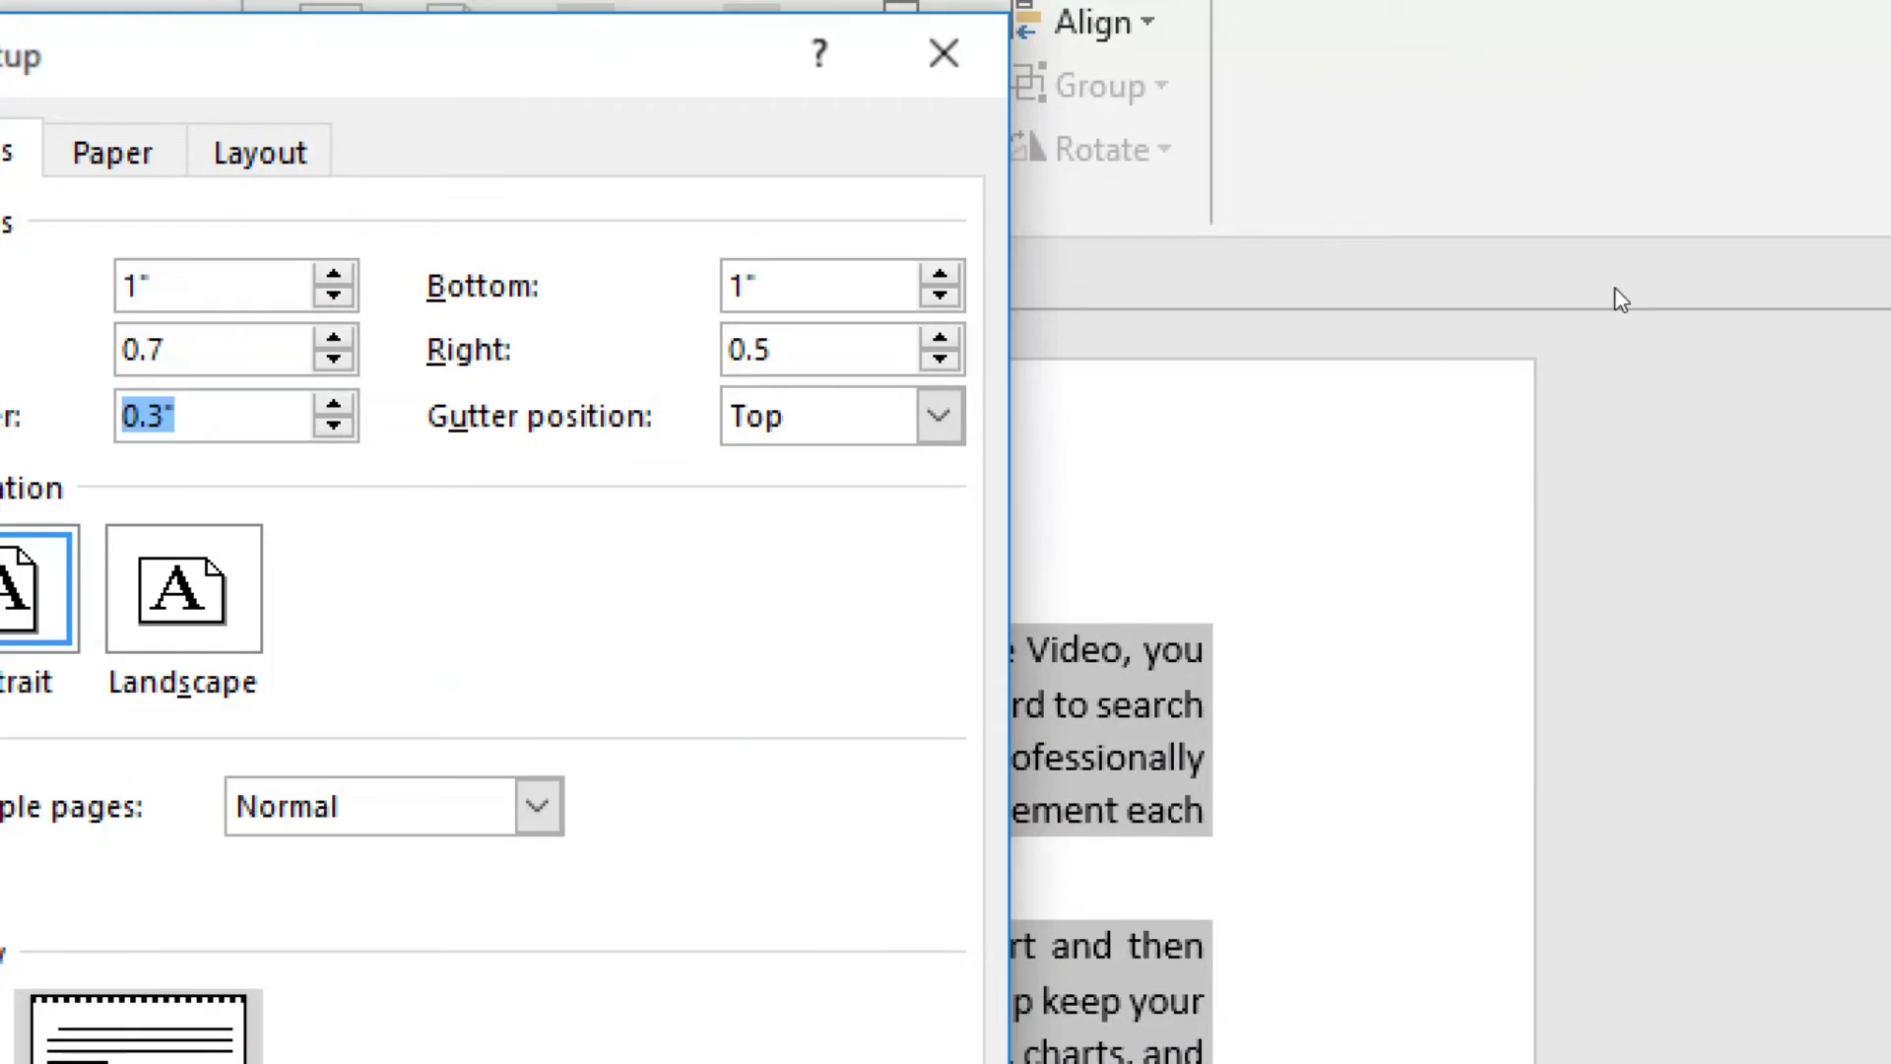
{"action": "key", "text": "Tab"}
{"action": "key", "text": "alt+Down"}
{"action": "key", "text": "Up"}
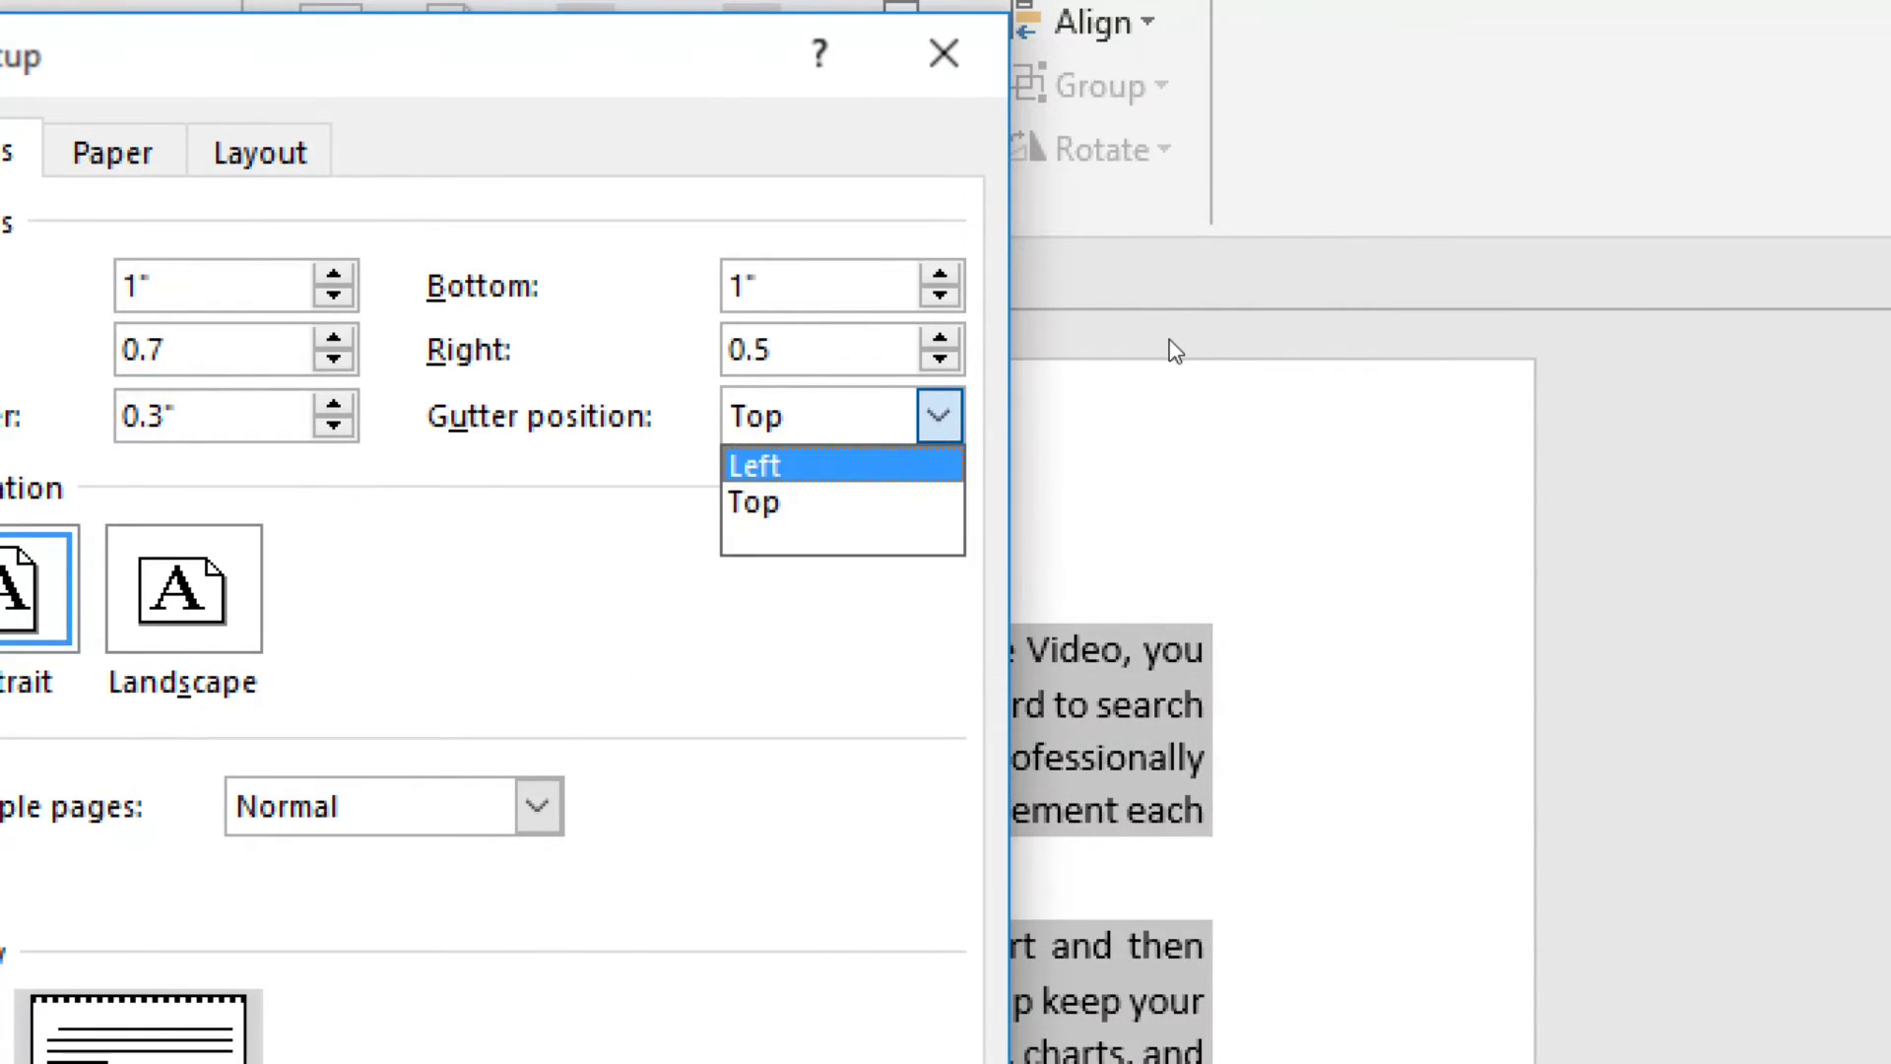
{"action": "key", "text": "Return"}
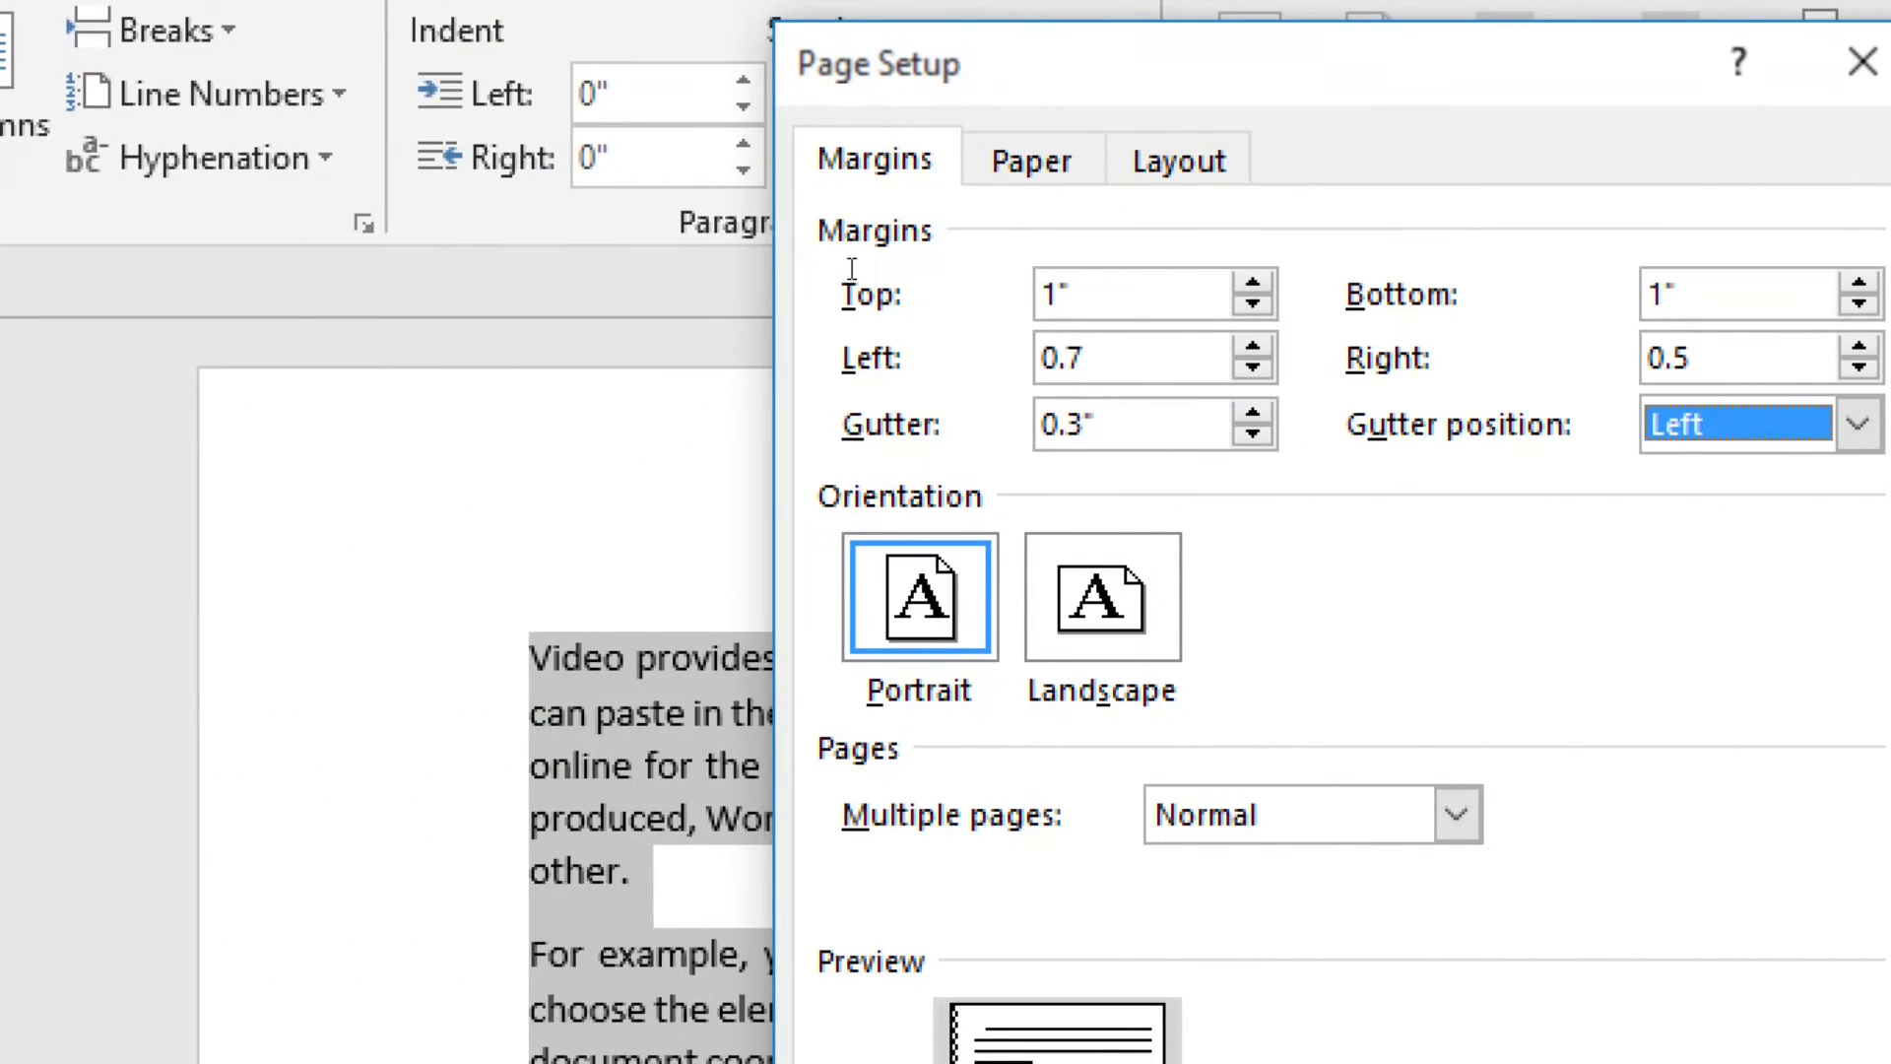
Highlight the left margin and gutter values, and lower the gutter to 0".
{"action": "key", "text": "alt+l"}
{"action": "left_click_drag", "start_coordinate": [1117, 425], "coordinate": [1040, 425]}
{"action": "left_click_drag", "start_coordinate": [1115, 360], "coordinate": [1040, 360]}
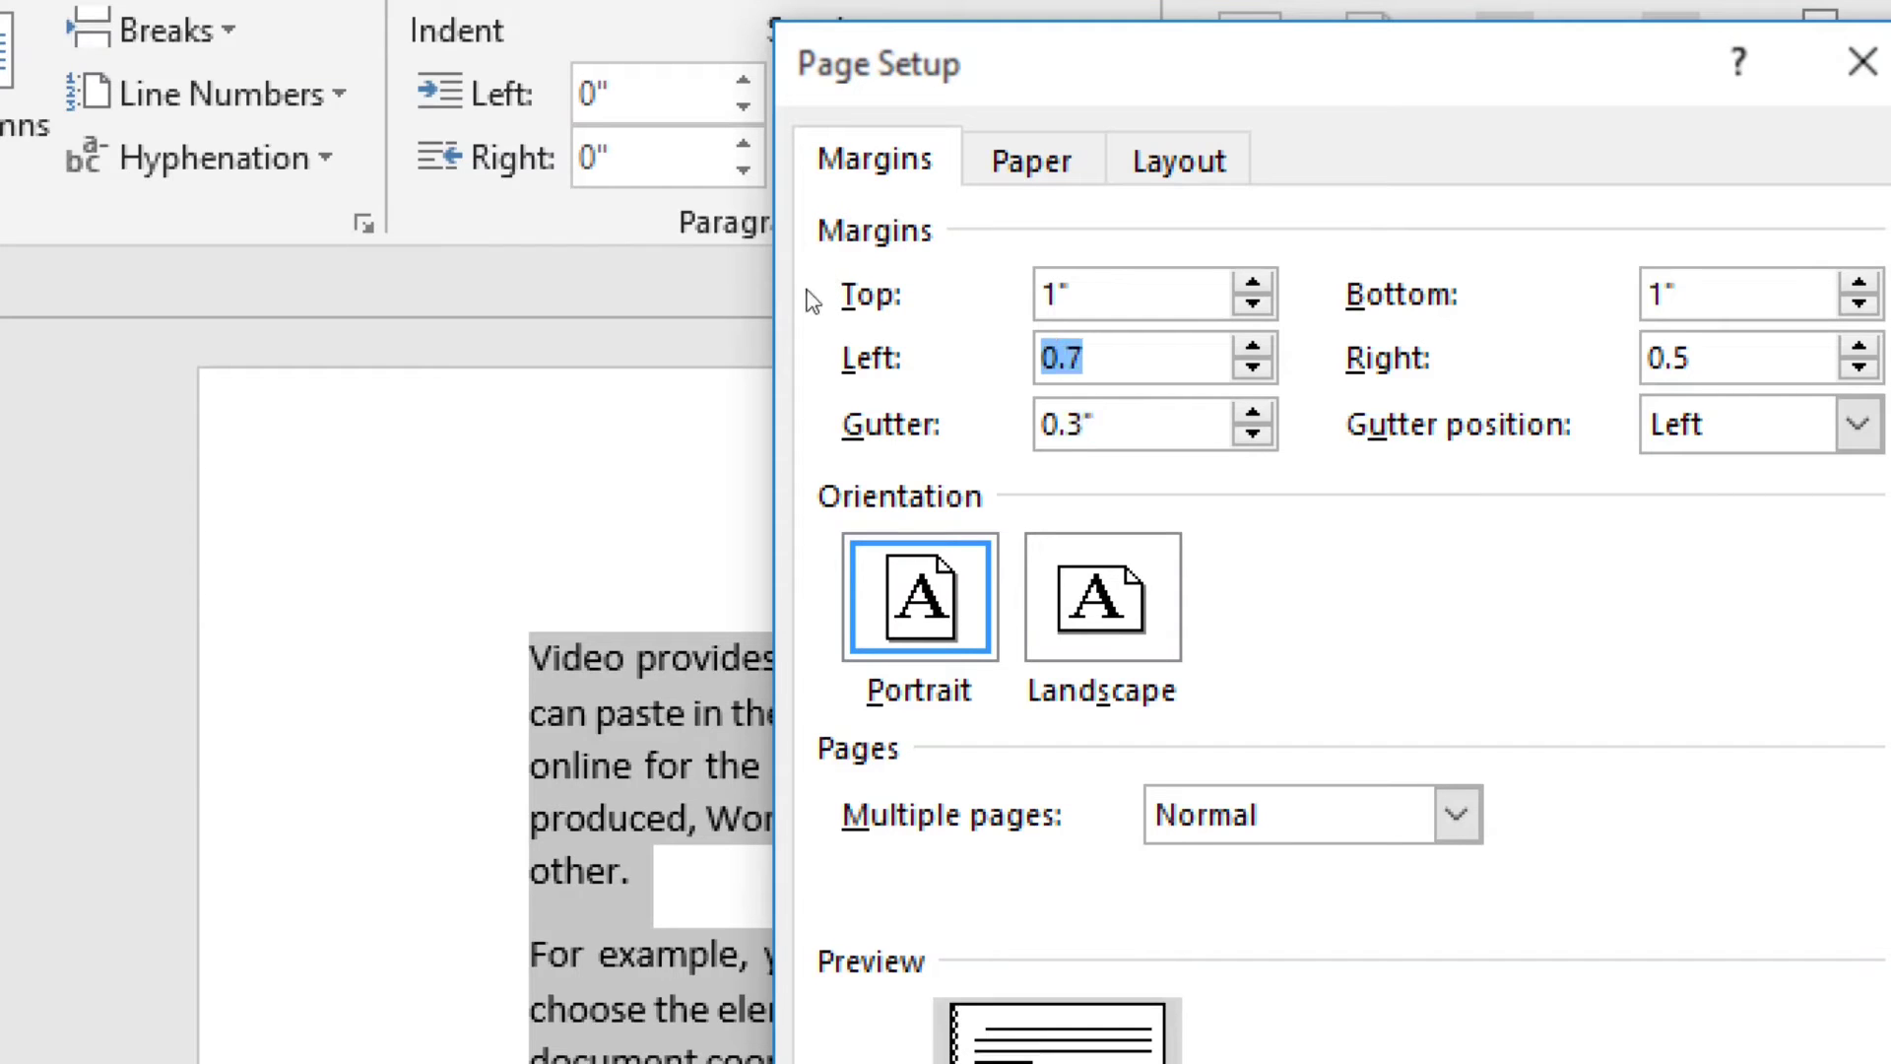
{"action": "left_click_drag", "start_coordinate": [1097, 425], "coordinate": [1040, 426]}
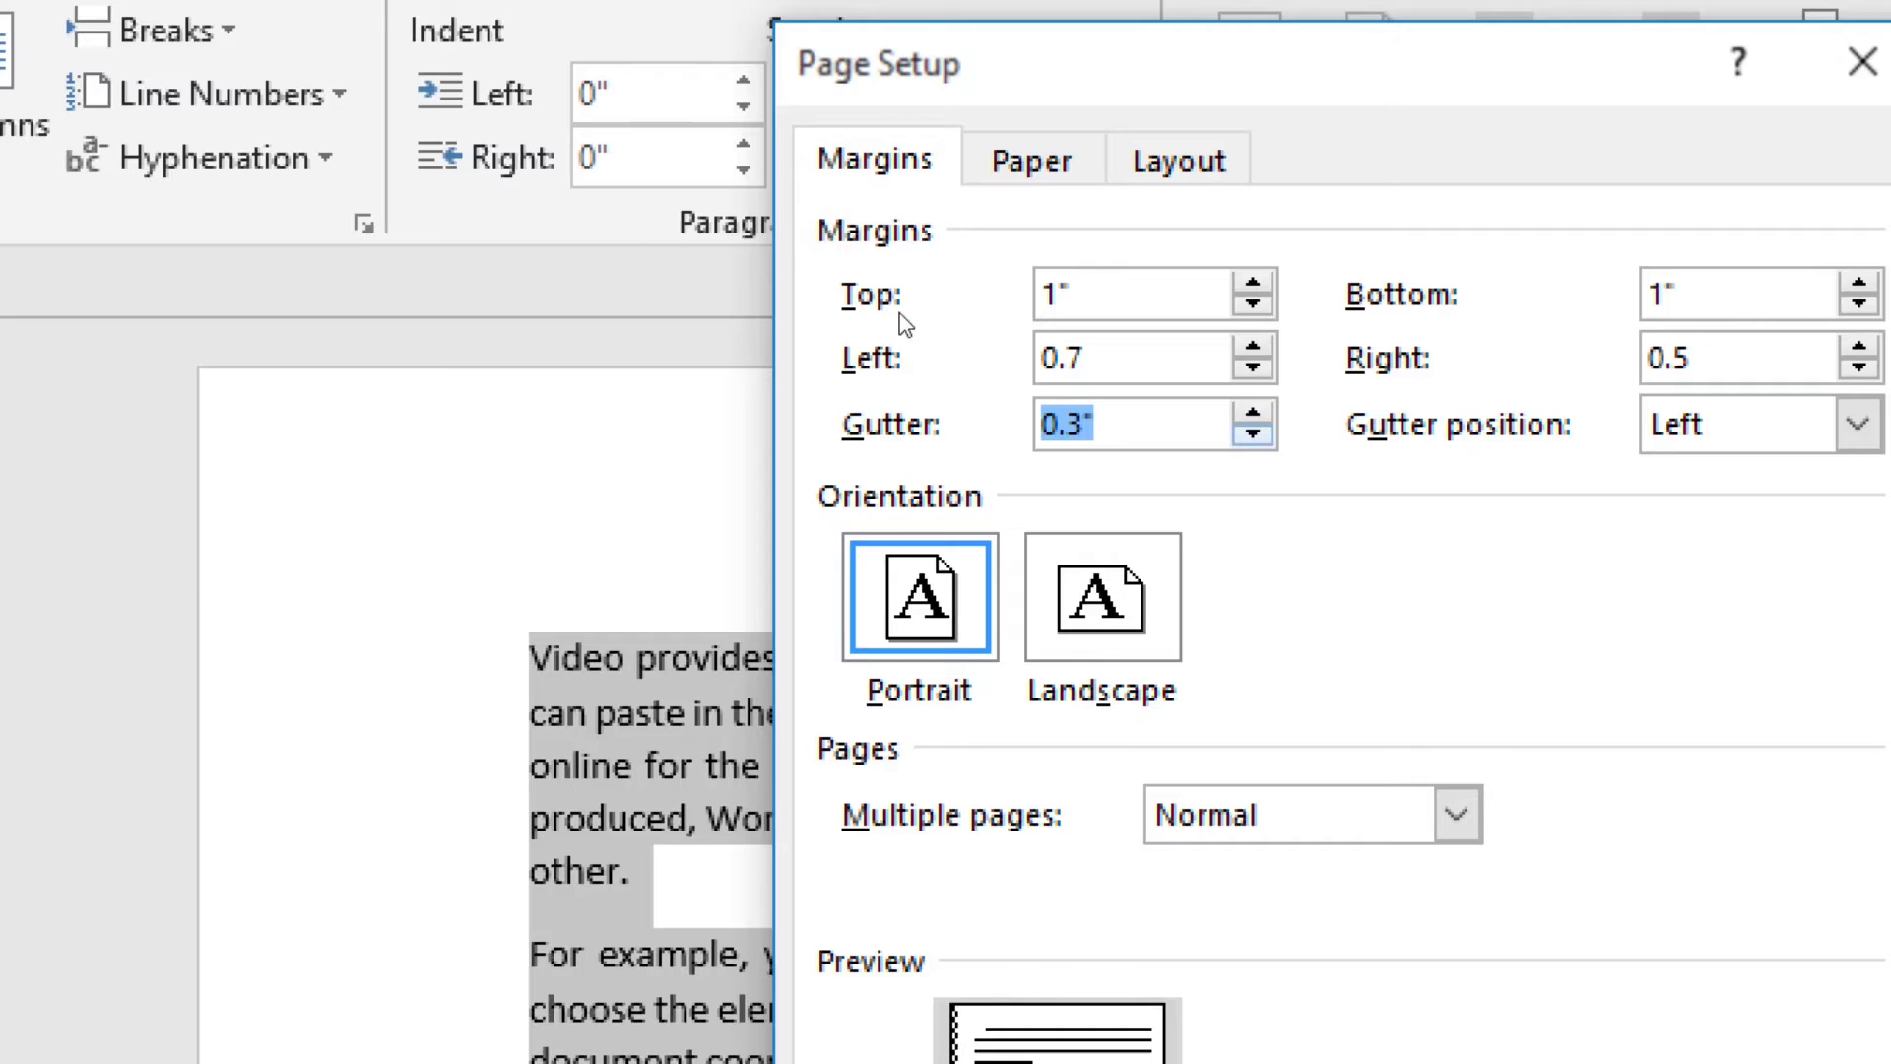
{"action": "key", "text": "Down"}
{"action": "key", "text": "Down"}
{"action": "key", "text": "Down"}
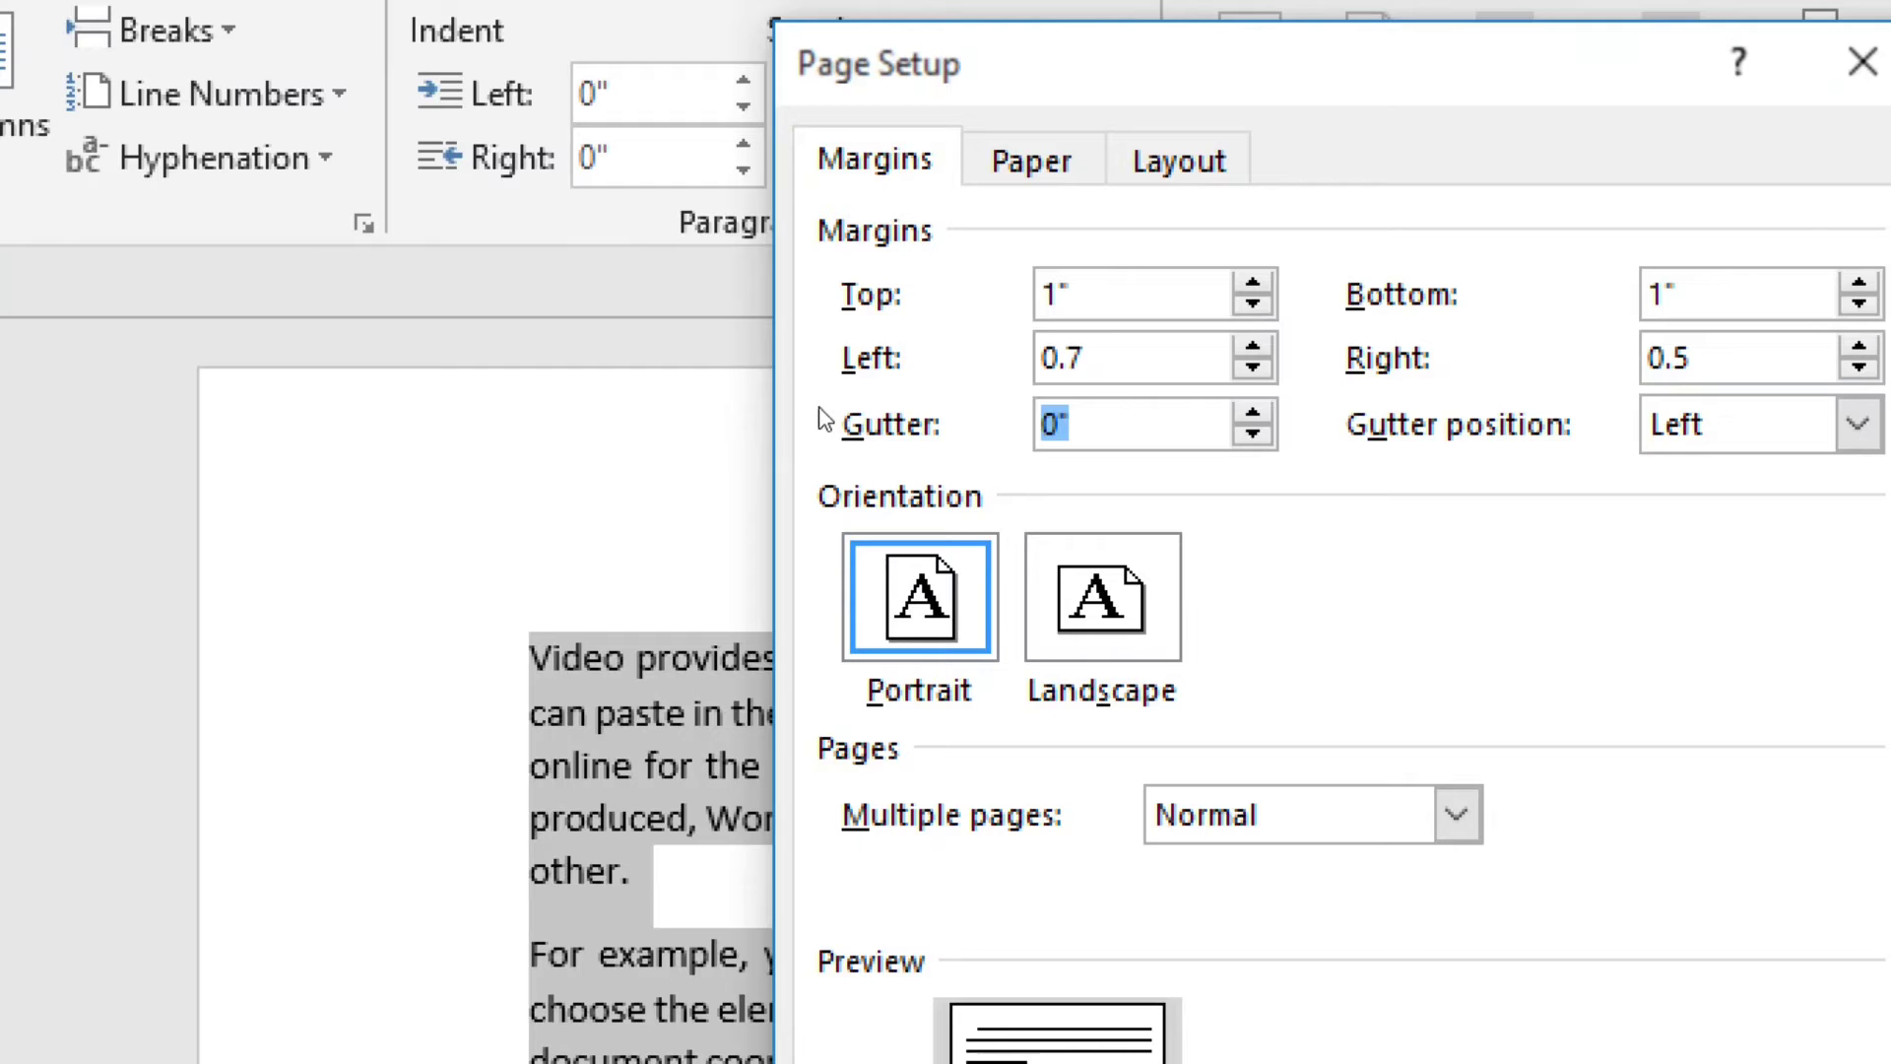
Switch the page orientation to Landscape, apply the page setup, and look through the resulting pages.
{"action": "key", "text": "alt+s"}
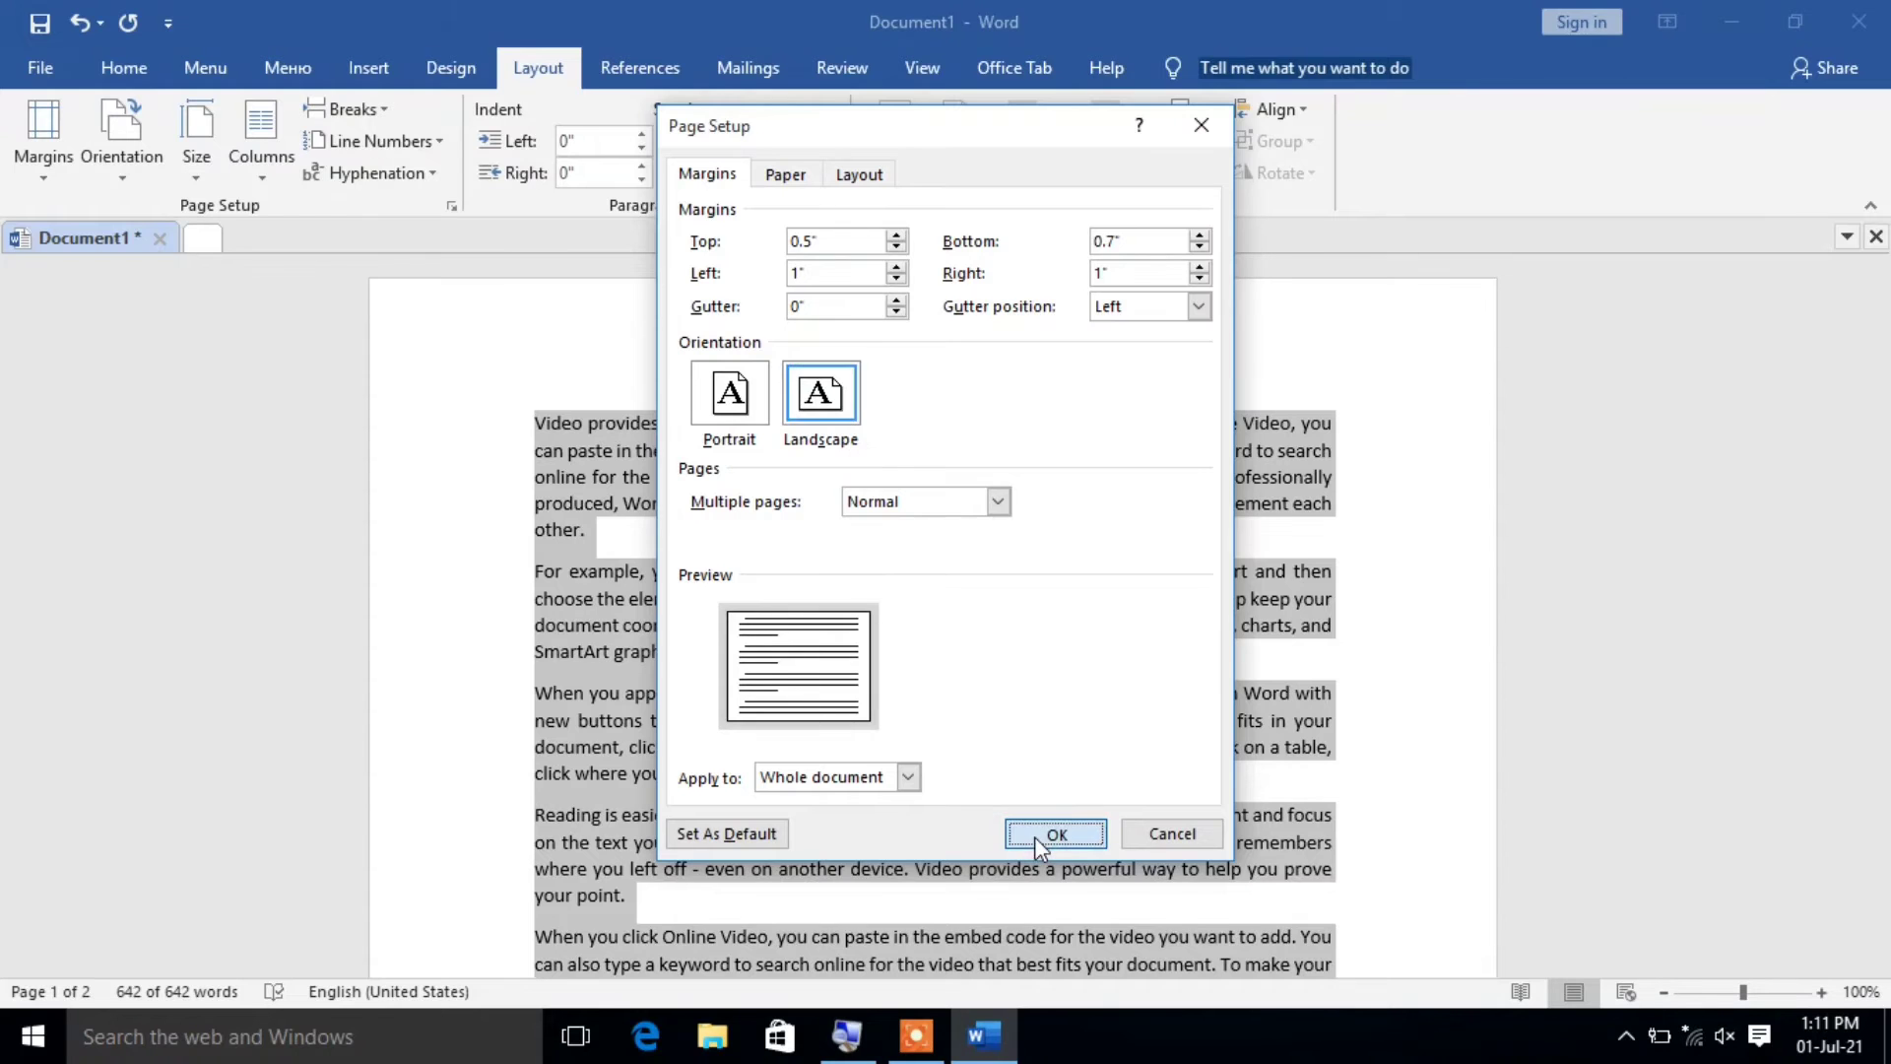
{"action": "left_click", "coordinate": [1034, 834]}
{"action": "scroll", "coordinate": [1253, 688], "scroll_direction": "down", "scroll_amount": 8}
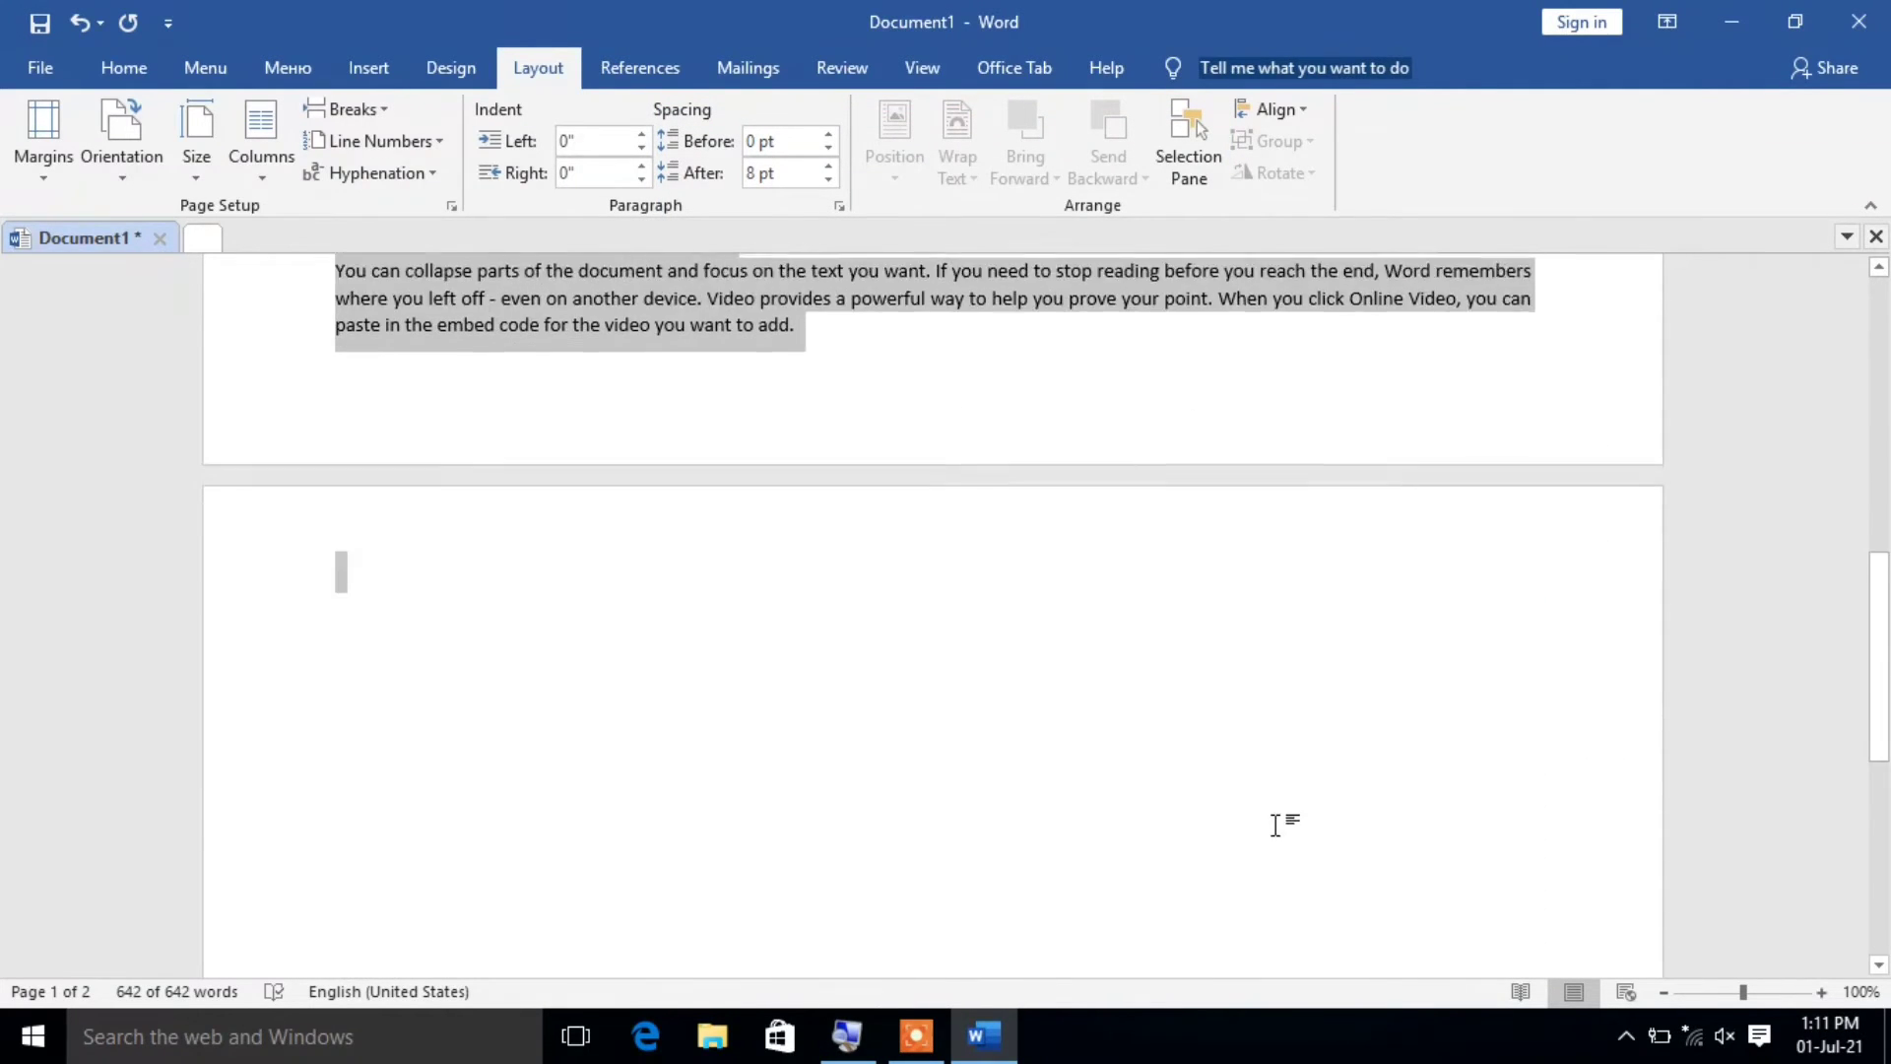
{"action": "scroll", "coordinate": [1300, 690], "scroll_direction": "up", "scroll_amount": 10}
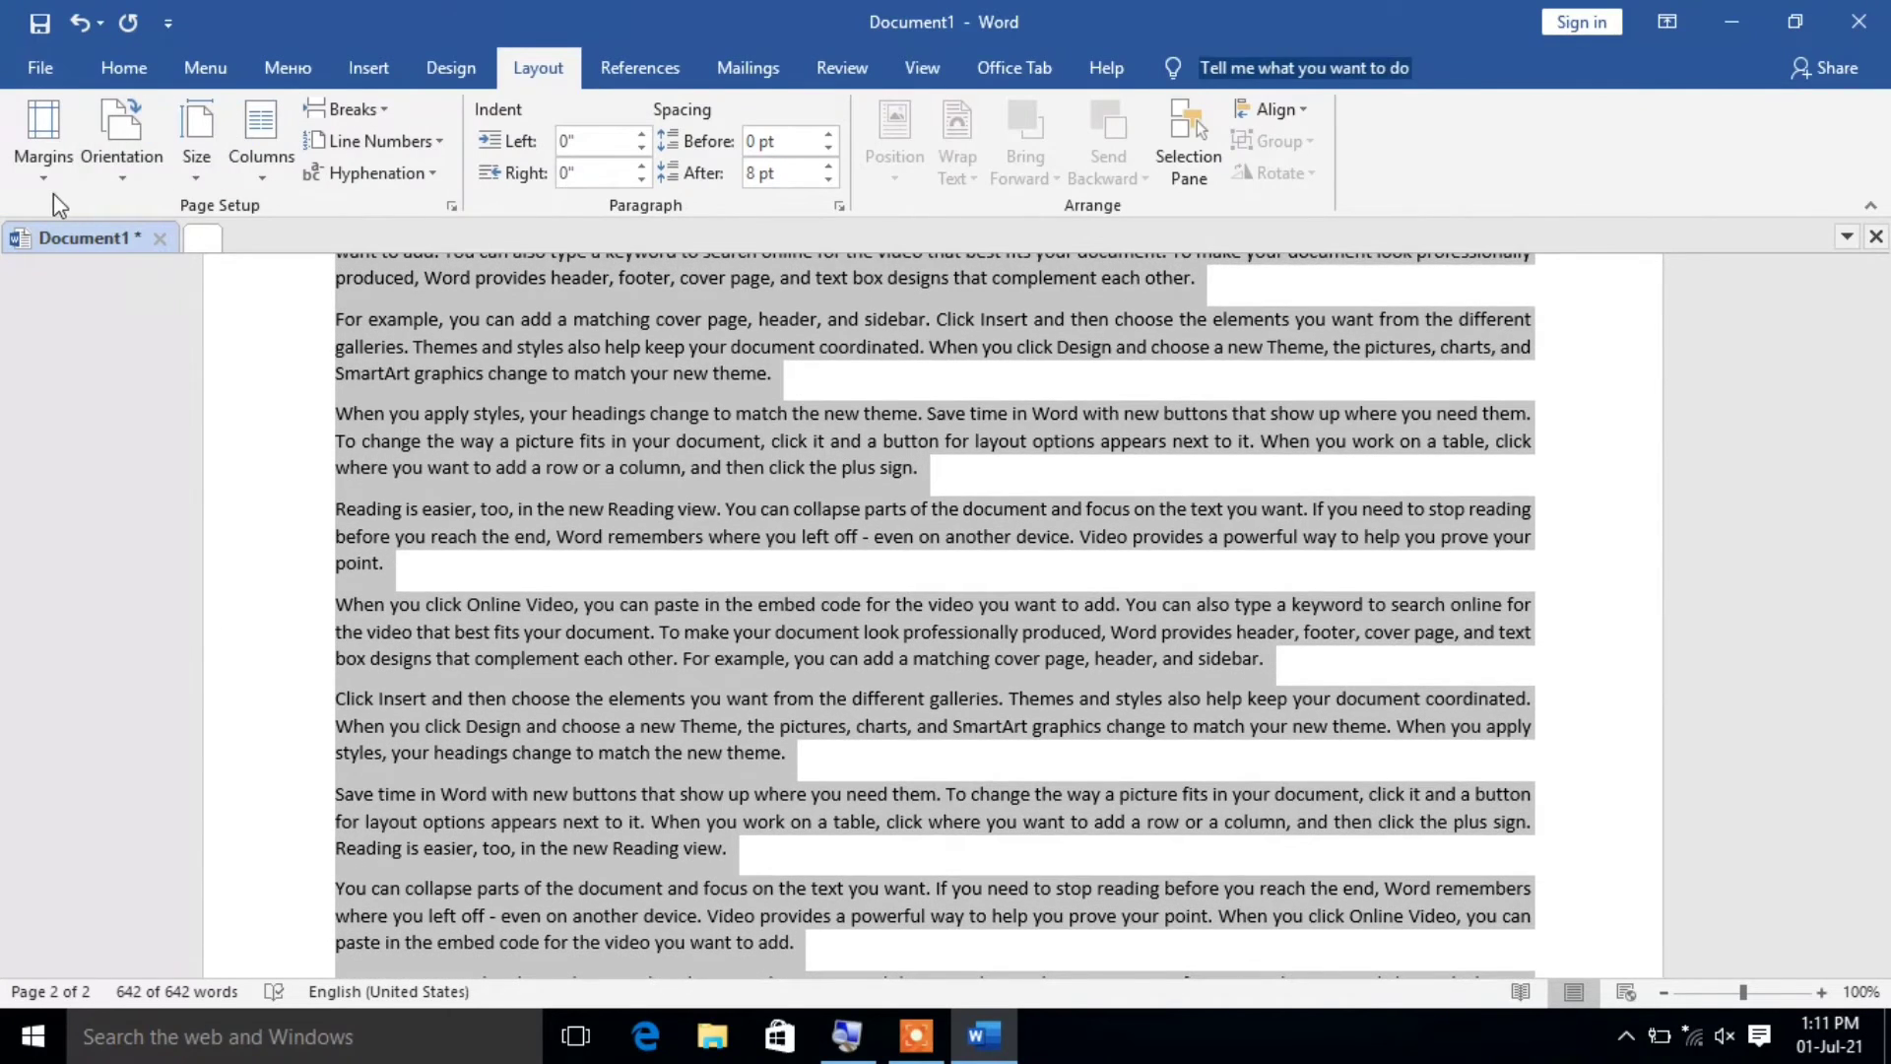
Switch the page orientation back to Portrait for the whole document, apply the page setup, and look through the pages.
{"action": "left_click", "coordinate": [45, 142]}
{"action": "left_click", "coordinate": [87, 760]}
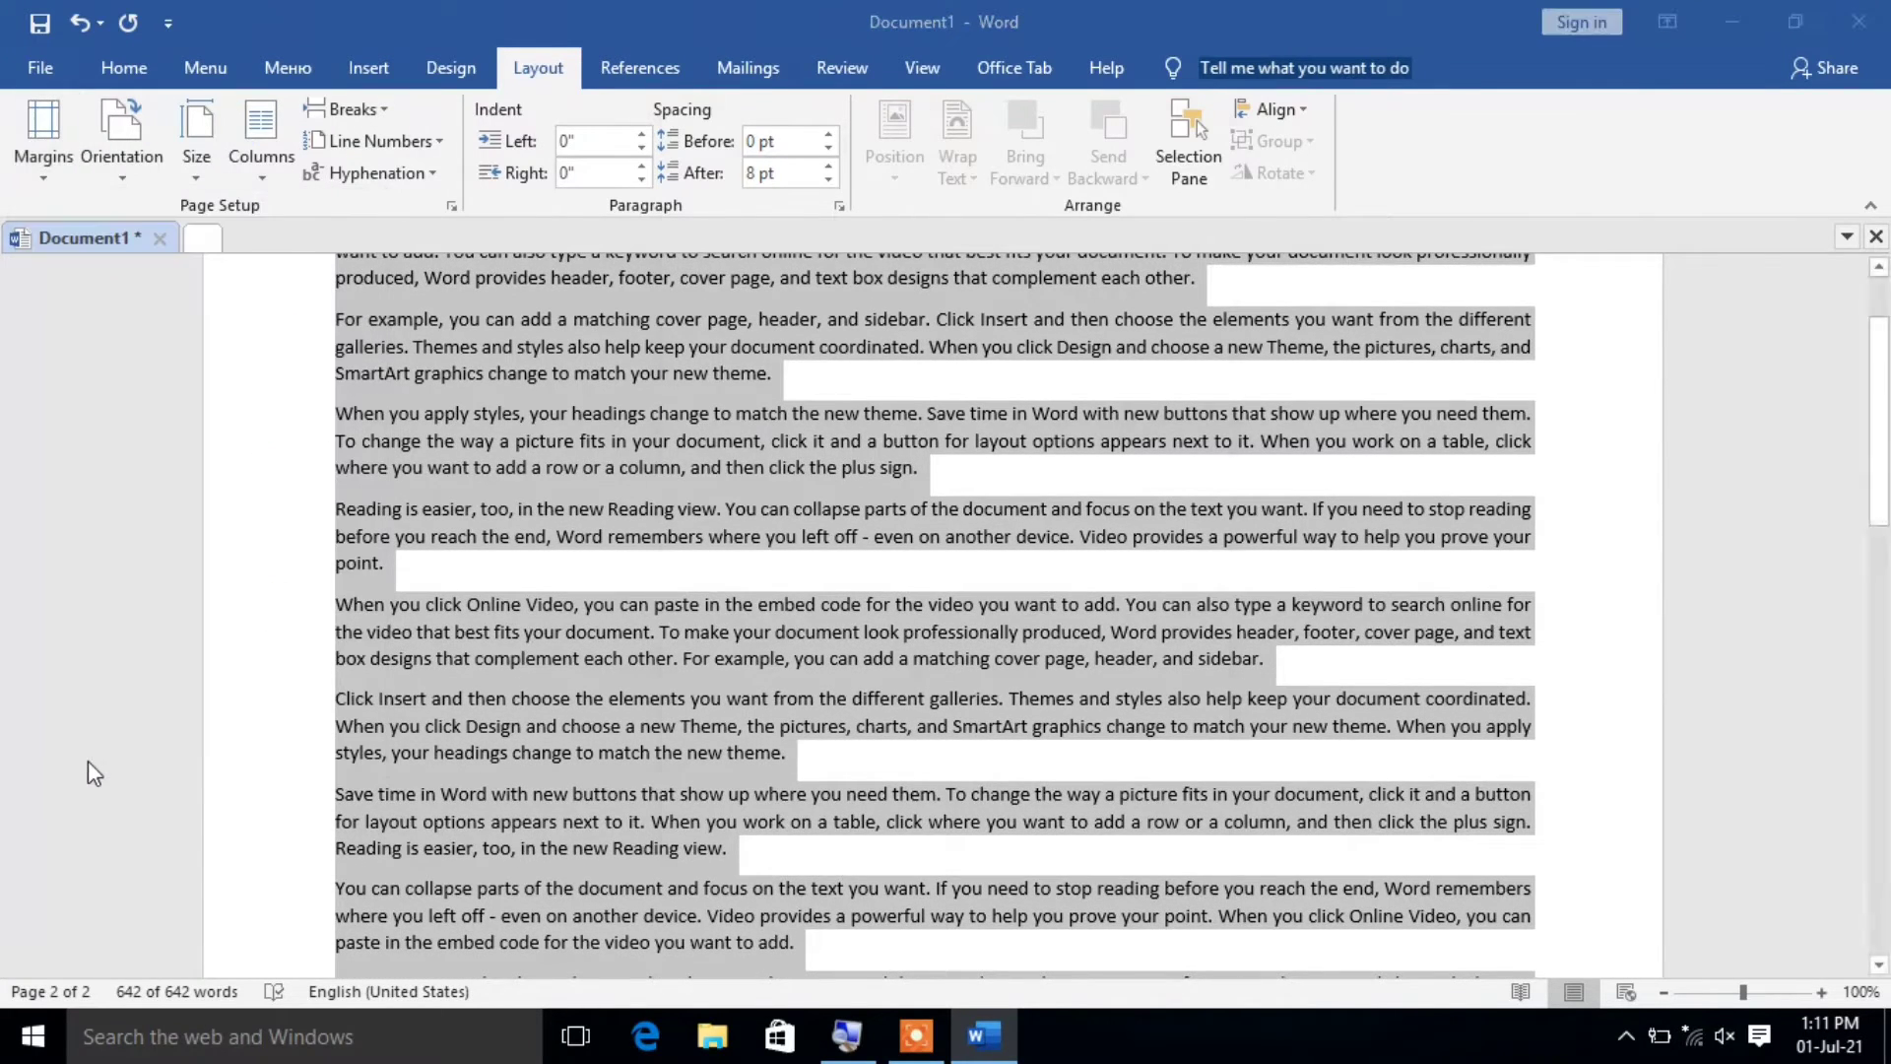
{"action": "left_click", "coordinate": [751, 419]}
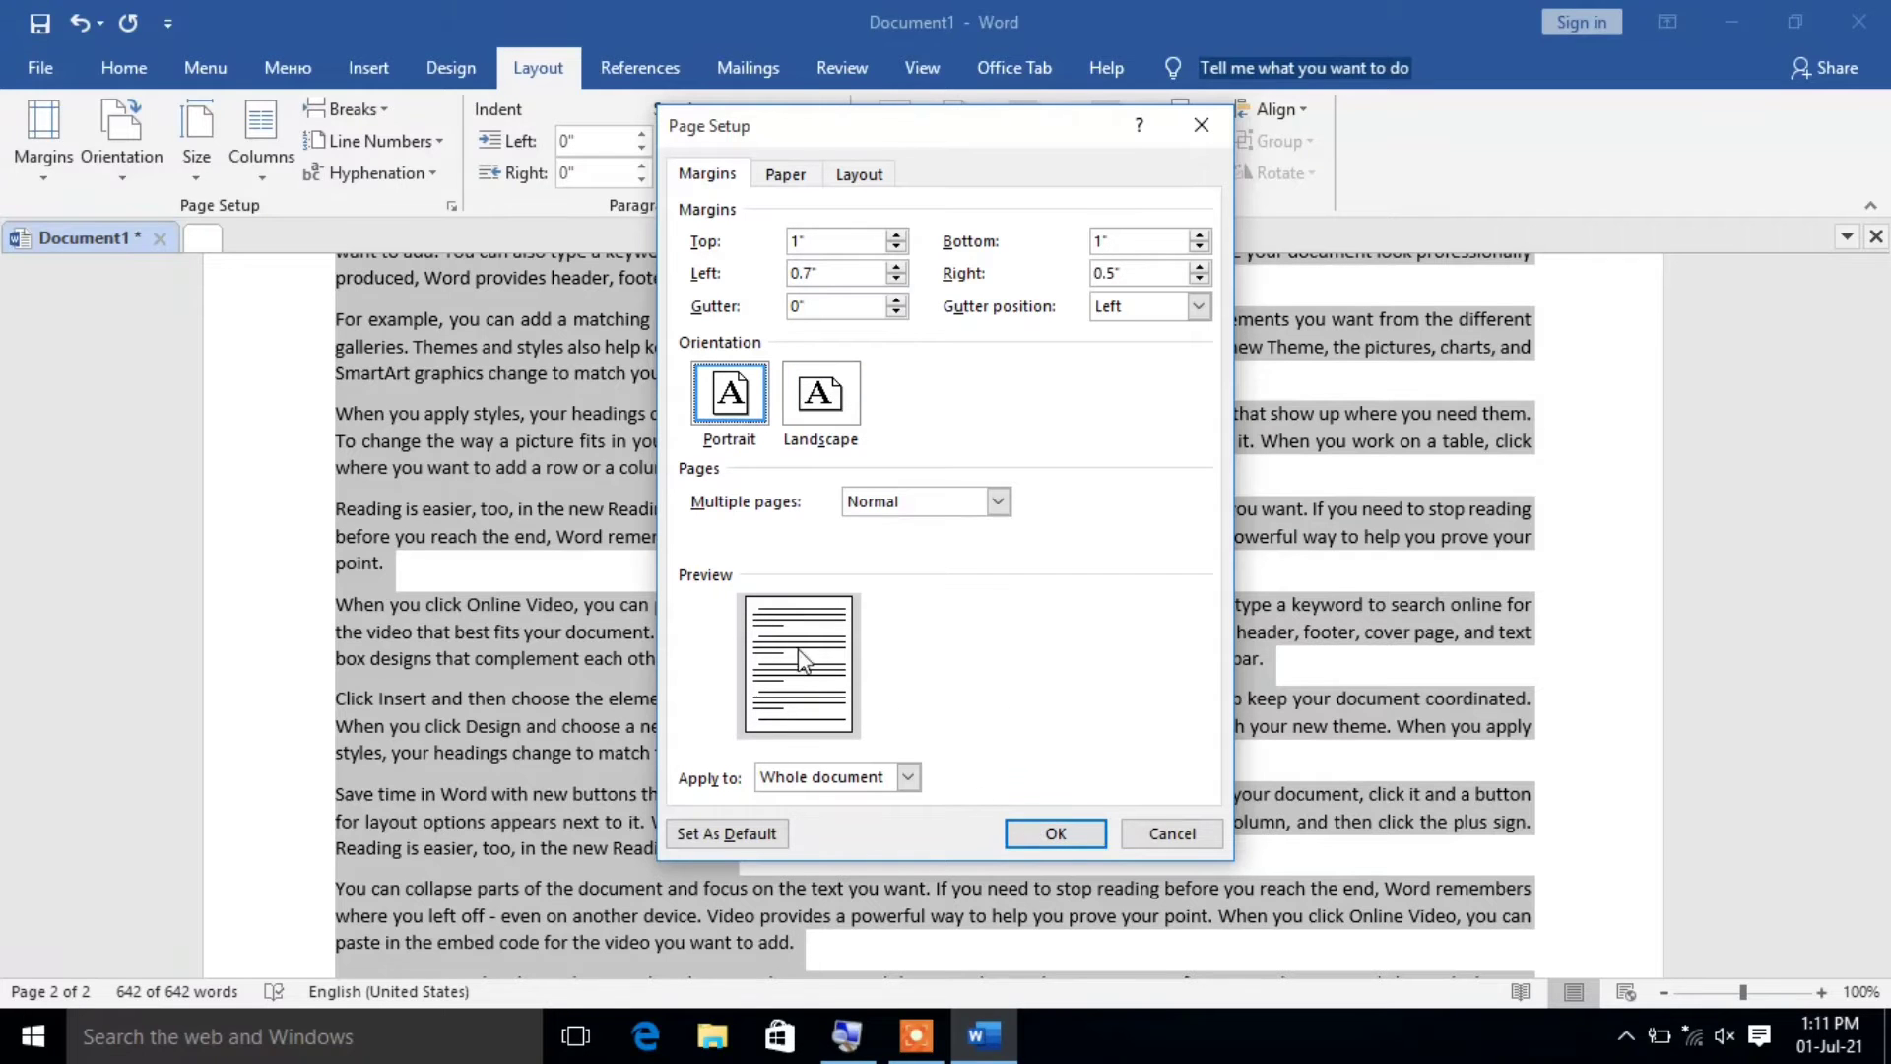
{"action": "left_click", "coordinate": [1050, 828]}
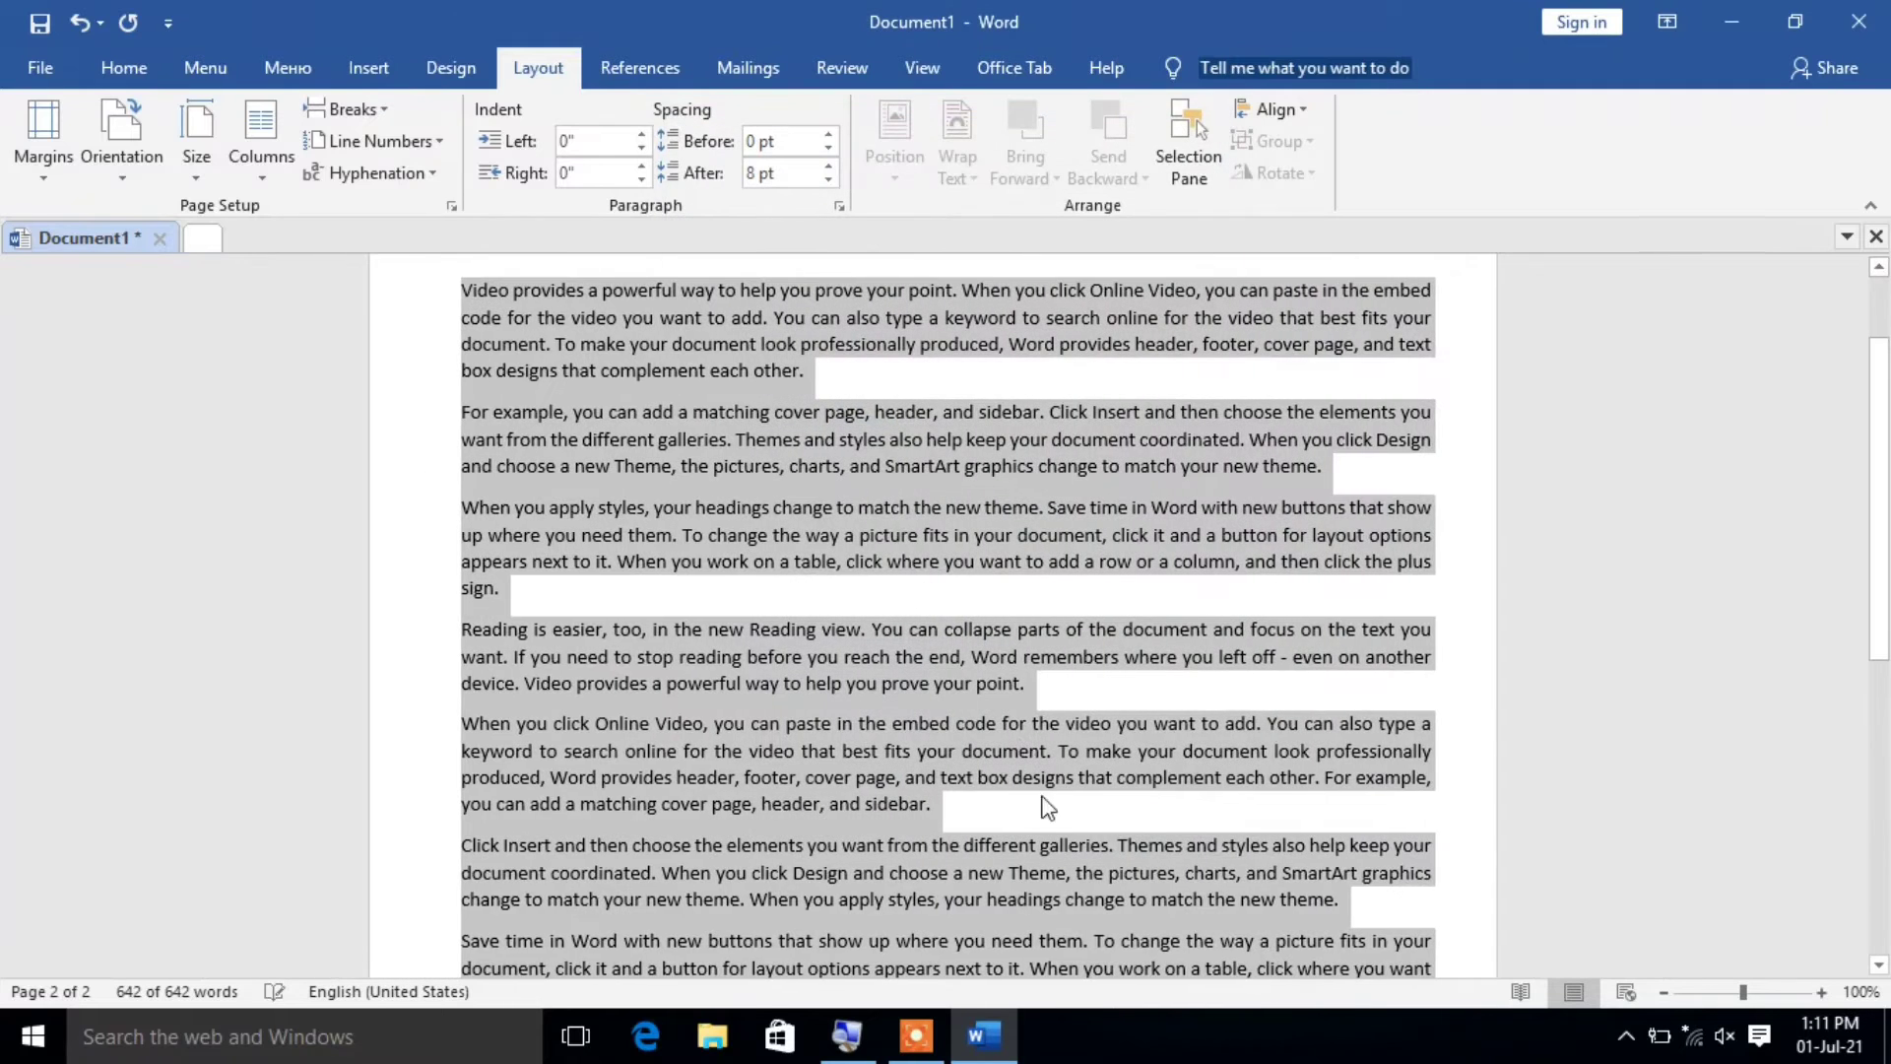
{"action": "scroll", "coordinate": [1123, 631], "scroll_direction": "down", "scroll_amount": 6}
{"action": "scroll", "coordinate": [1133, 647], "scroll_direction": "up", "scroll_amount": 8}
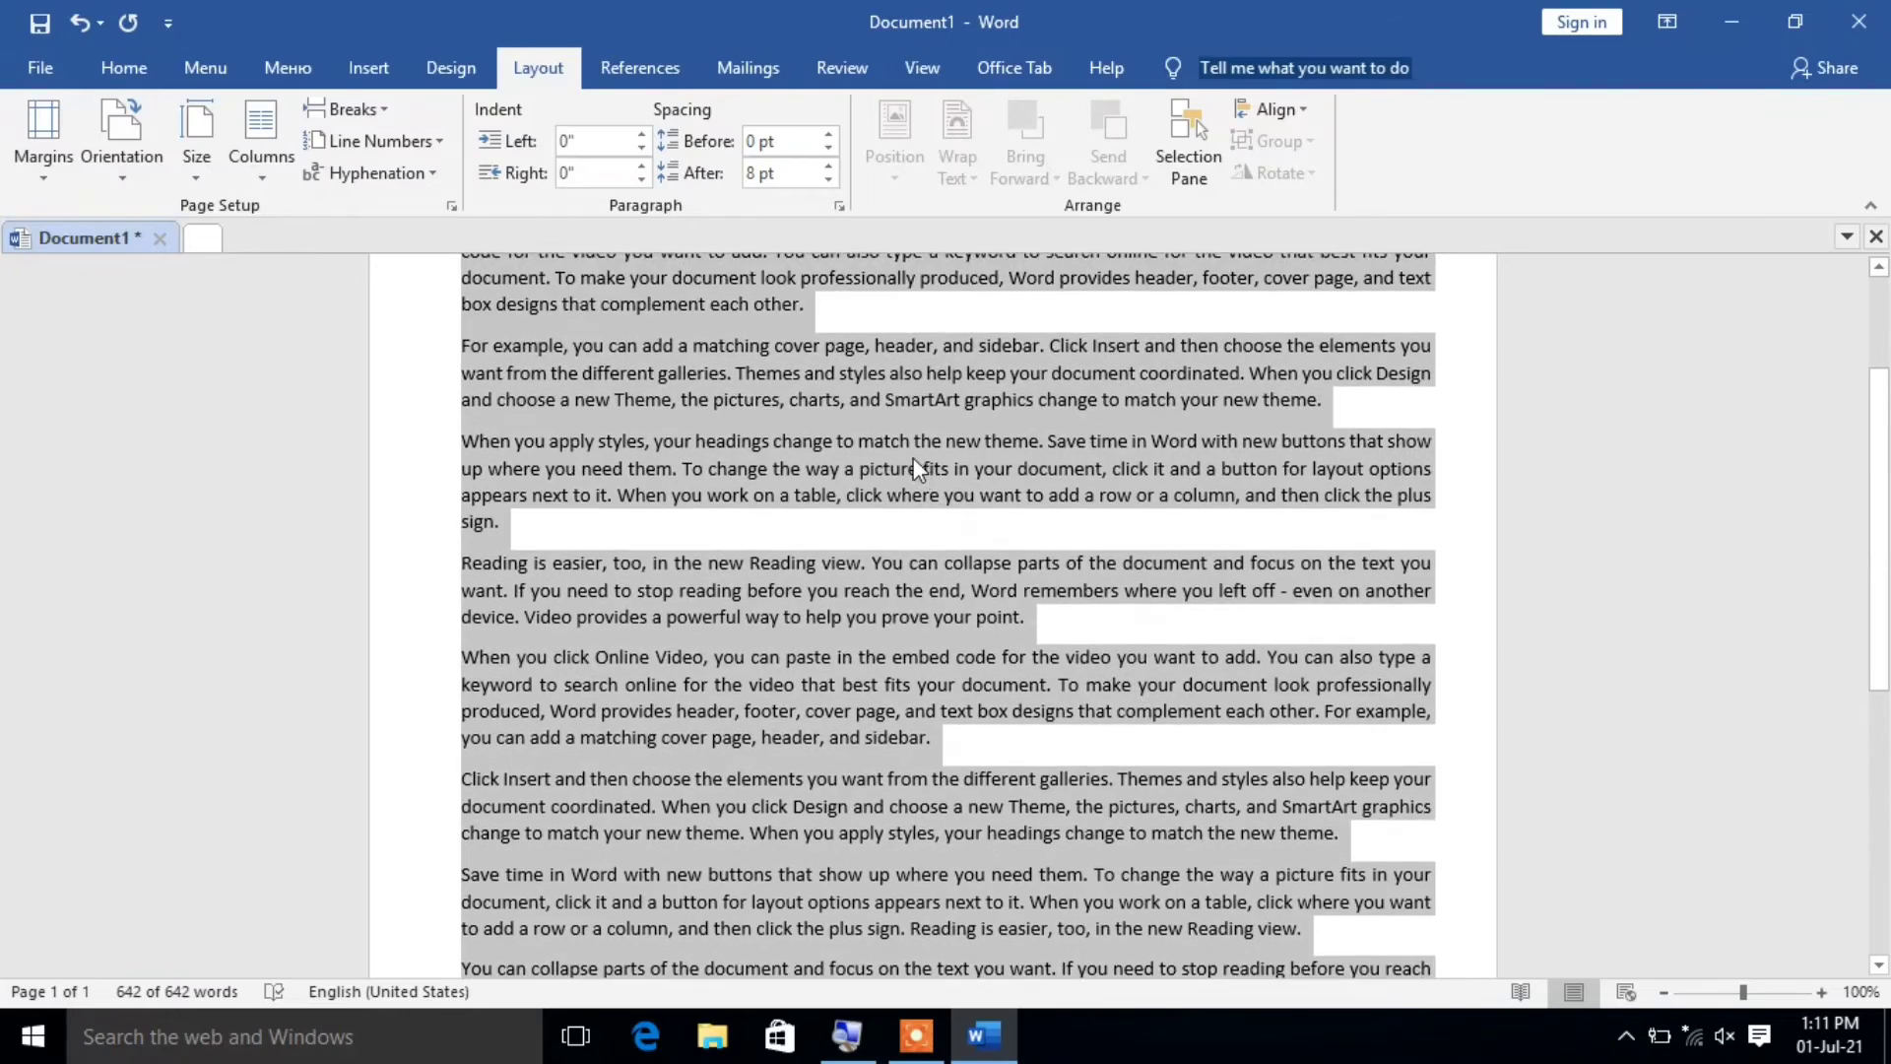
{"action": "scroll", "coordinate": [1149, 587], "scroll_direction": "up", "scroll_amount": 1}
{"action": "scroll", "coordinate": [1119, 510], "scroll_direction": "down", "scroll_amount": 3}
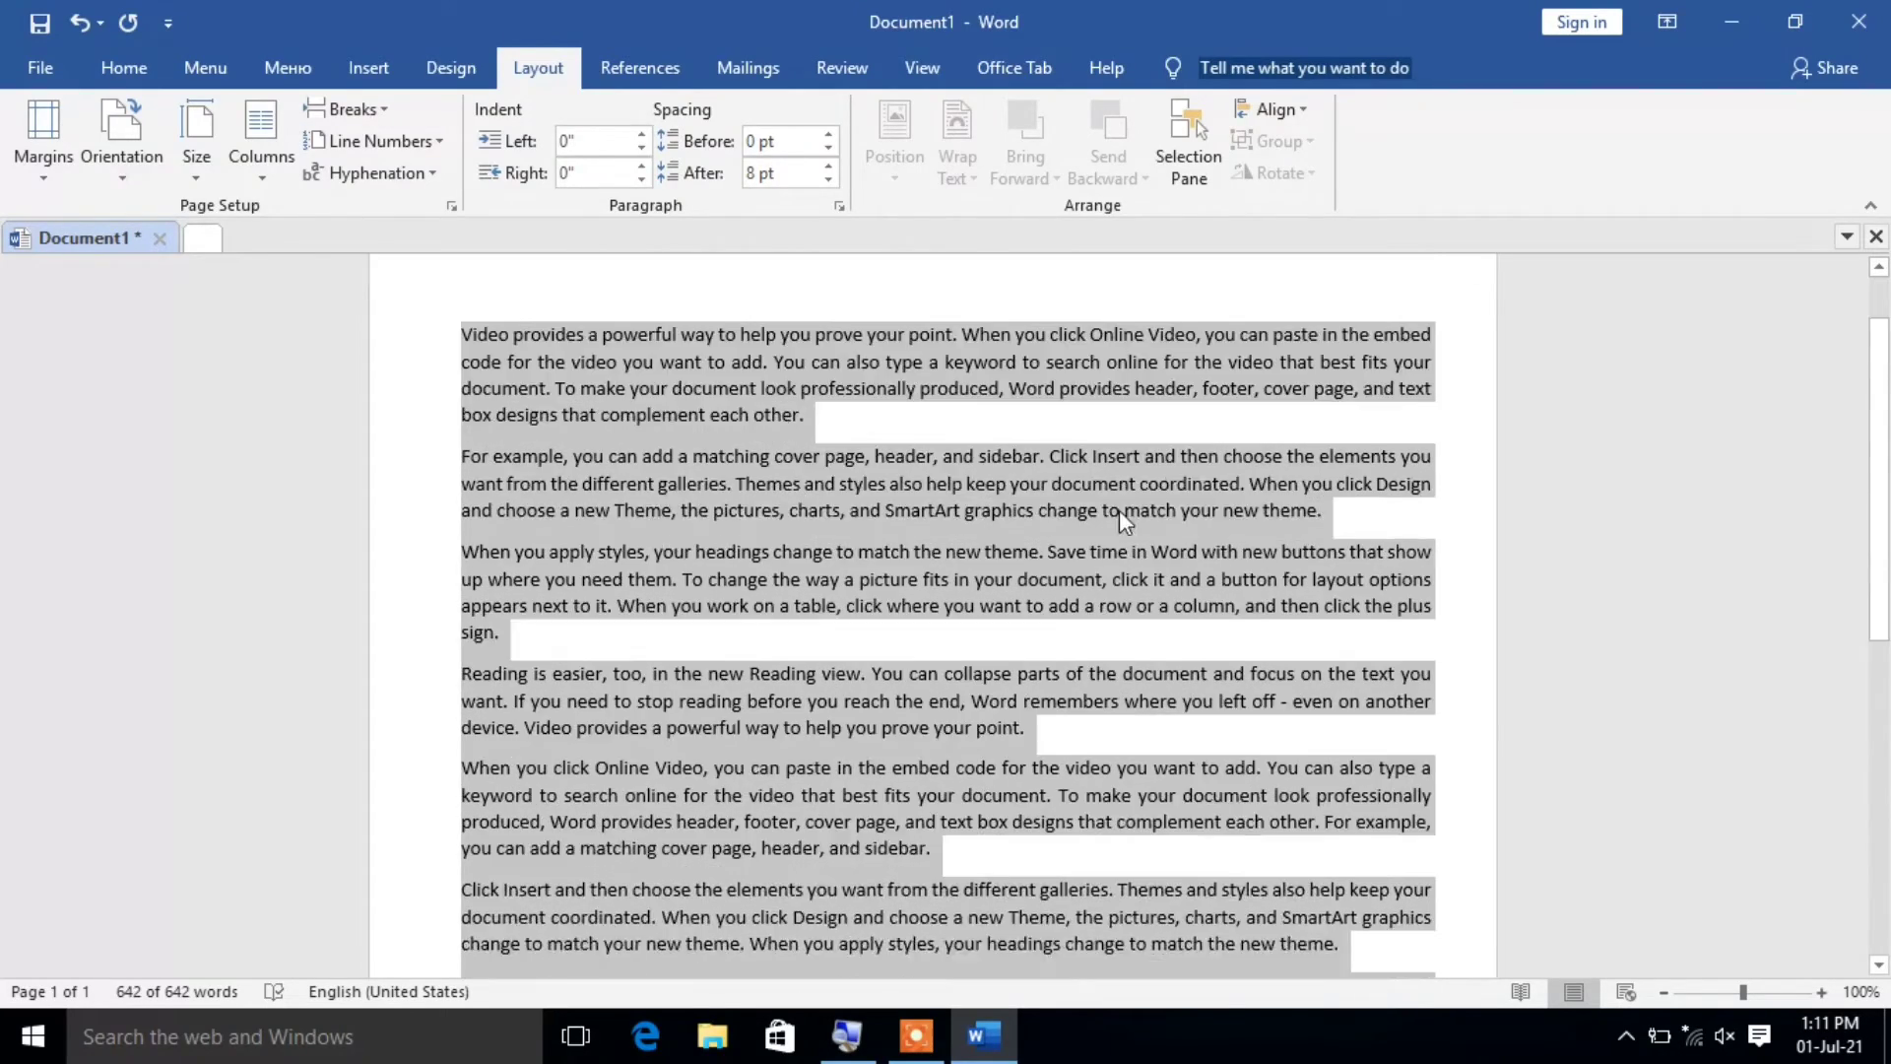
Set the gutter to 0.5", highlight the left margin and gutter values, apply the page setup and review the pages.
{"action": "left_click", "coordinate": [45, 138]}
{"action": "left_click", "coordinate": [87, 760]}
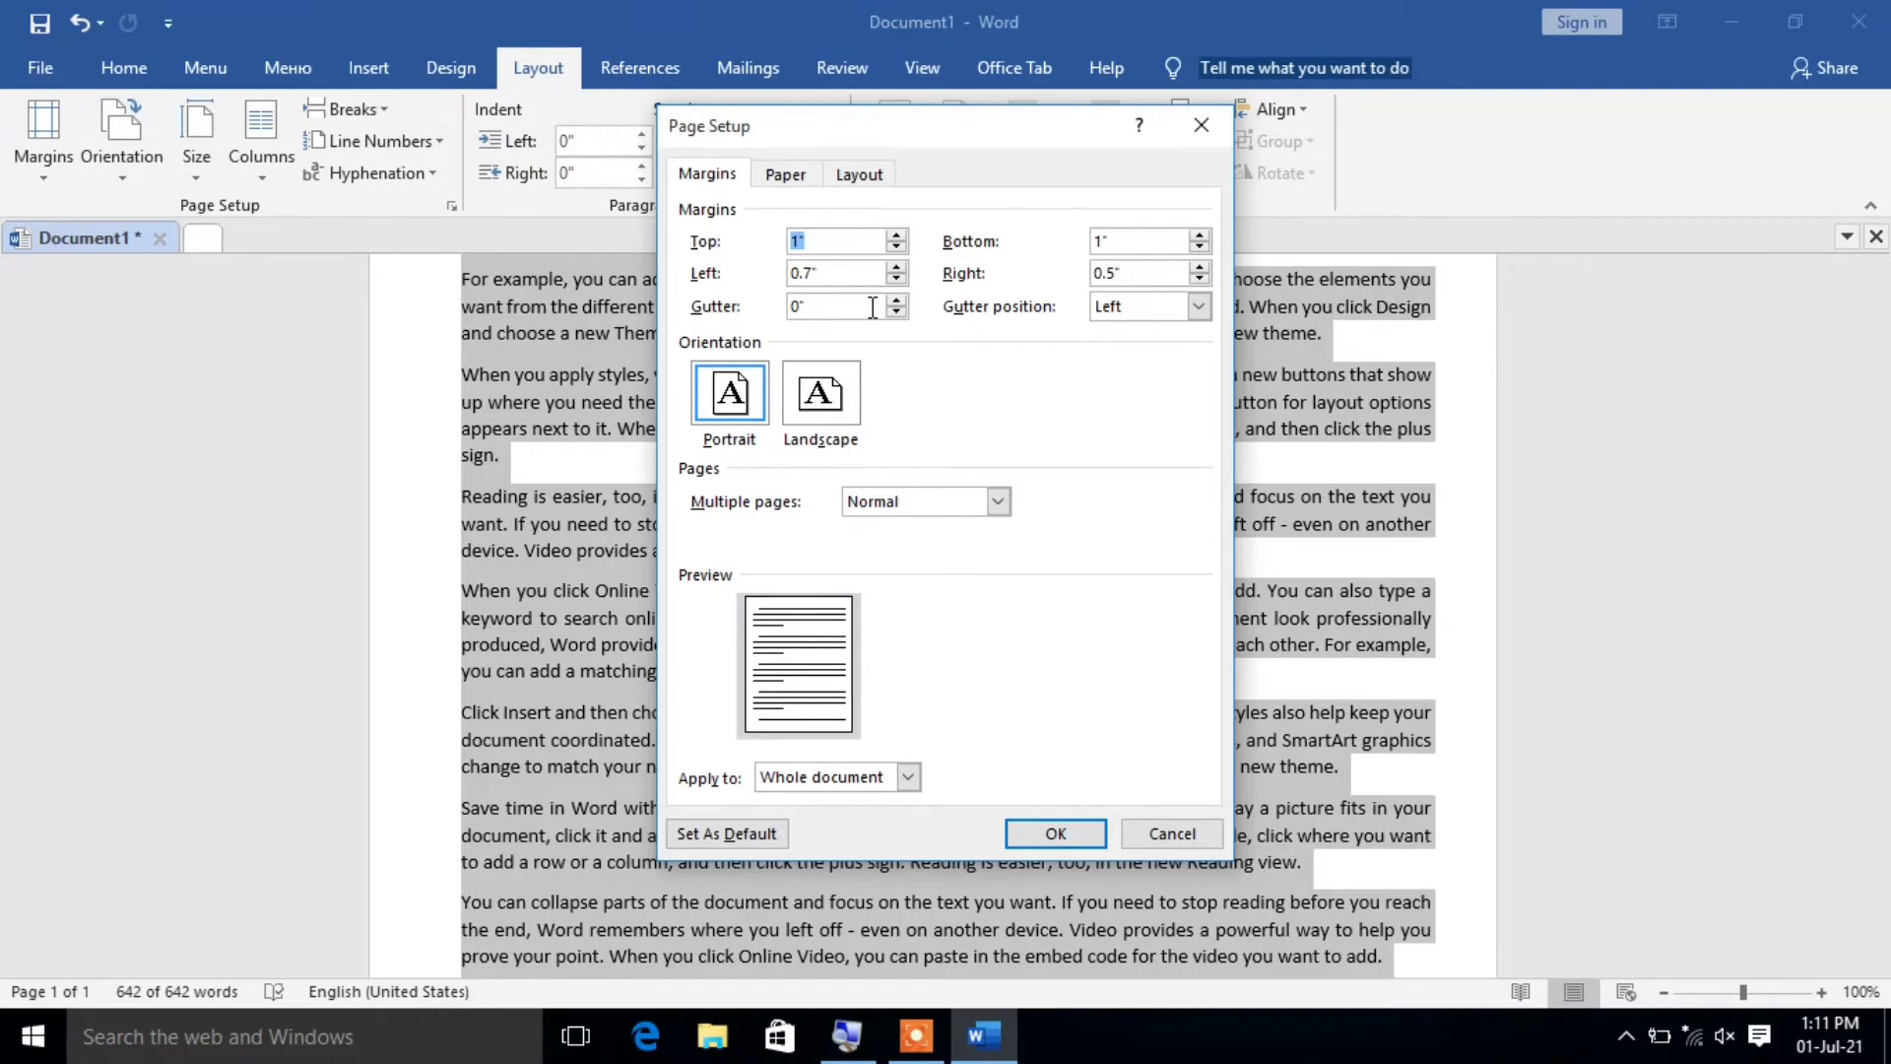
{"action": "left_click", "coordinate": [896, 302]}
{"action": "left_click", "coordinate": [896, 302]}
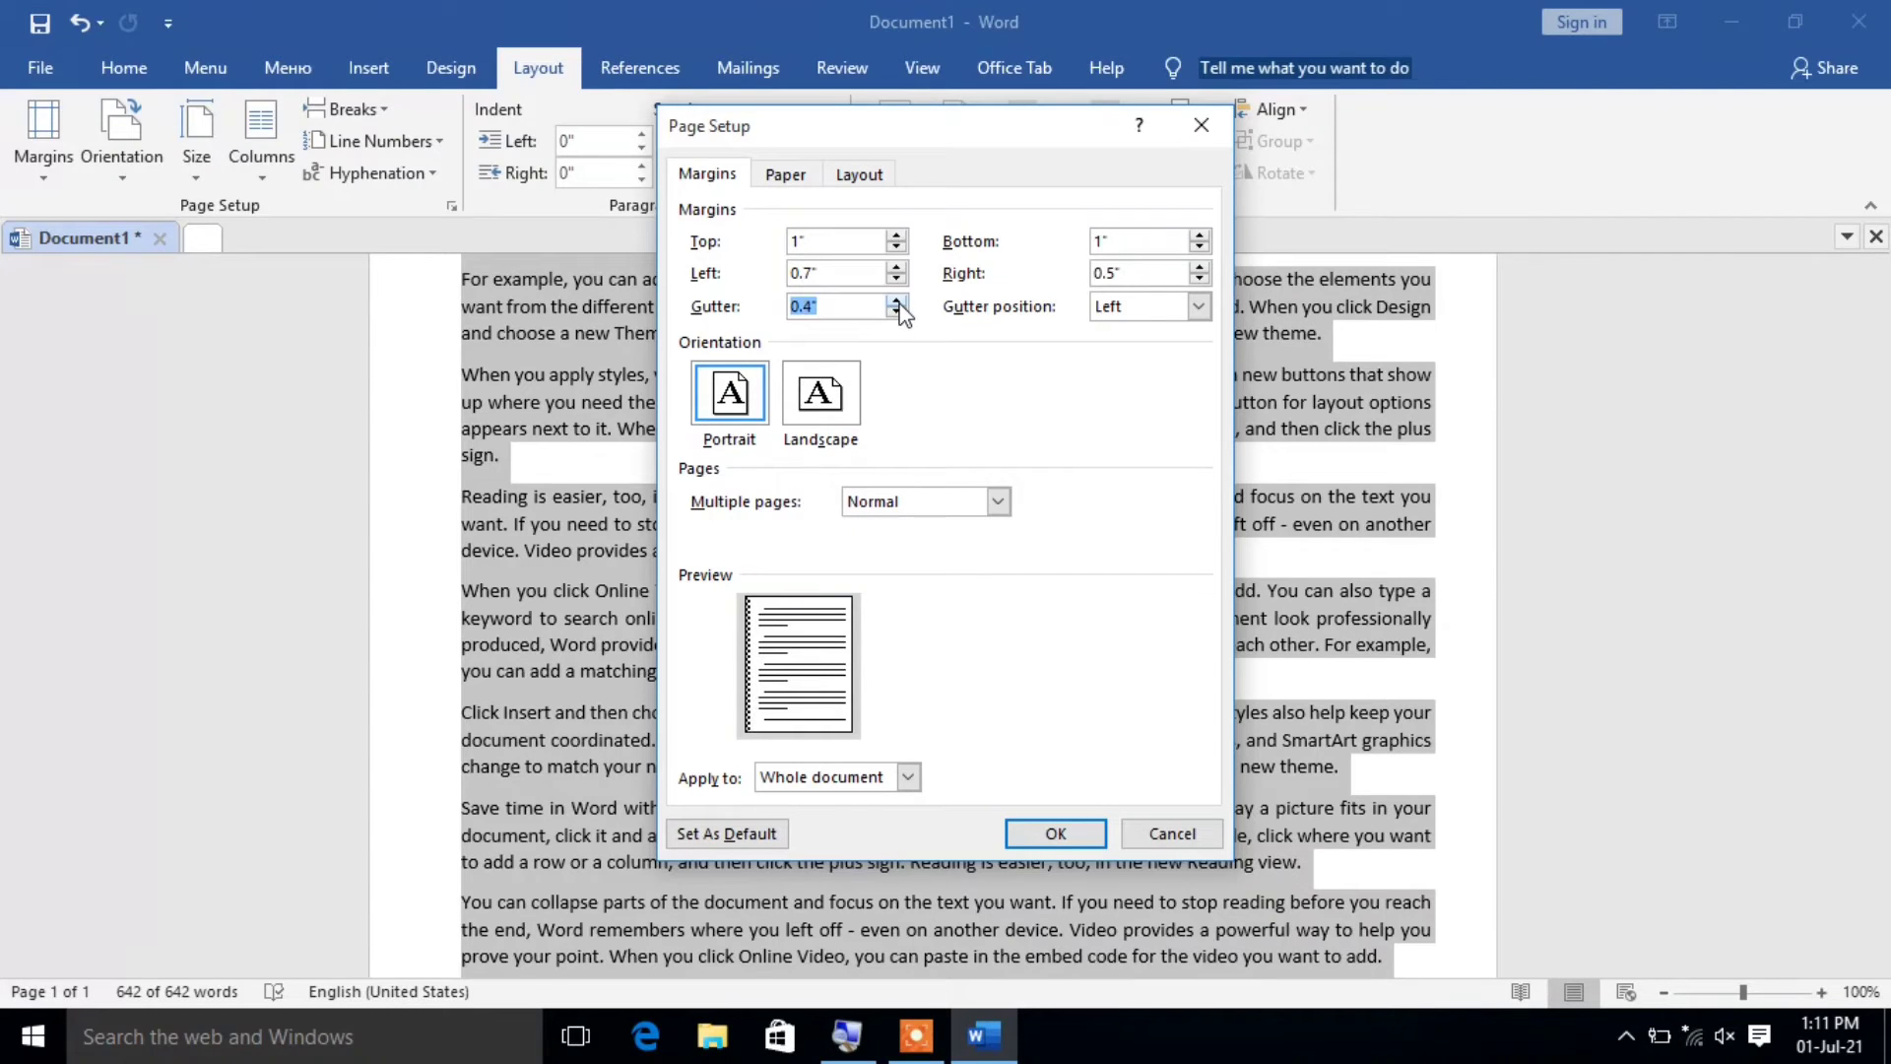
{"action": "left_click", "coordinate": [896, 302]}
{"action": "double_click", "coordinate": [849, 273]}
{"action": "double_click", "coordinate": [827, 304]}
{"action": "left_click", "coordinate": [1057, 842]}
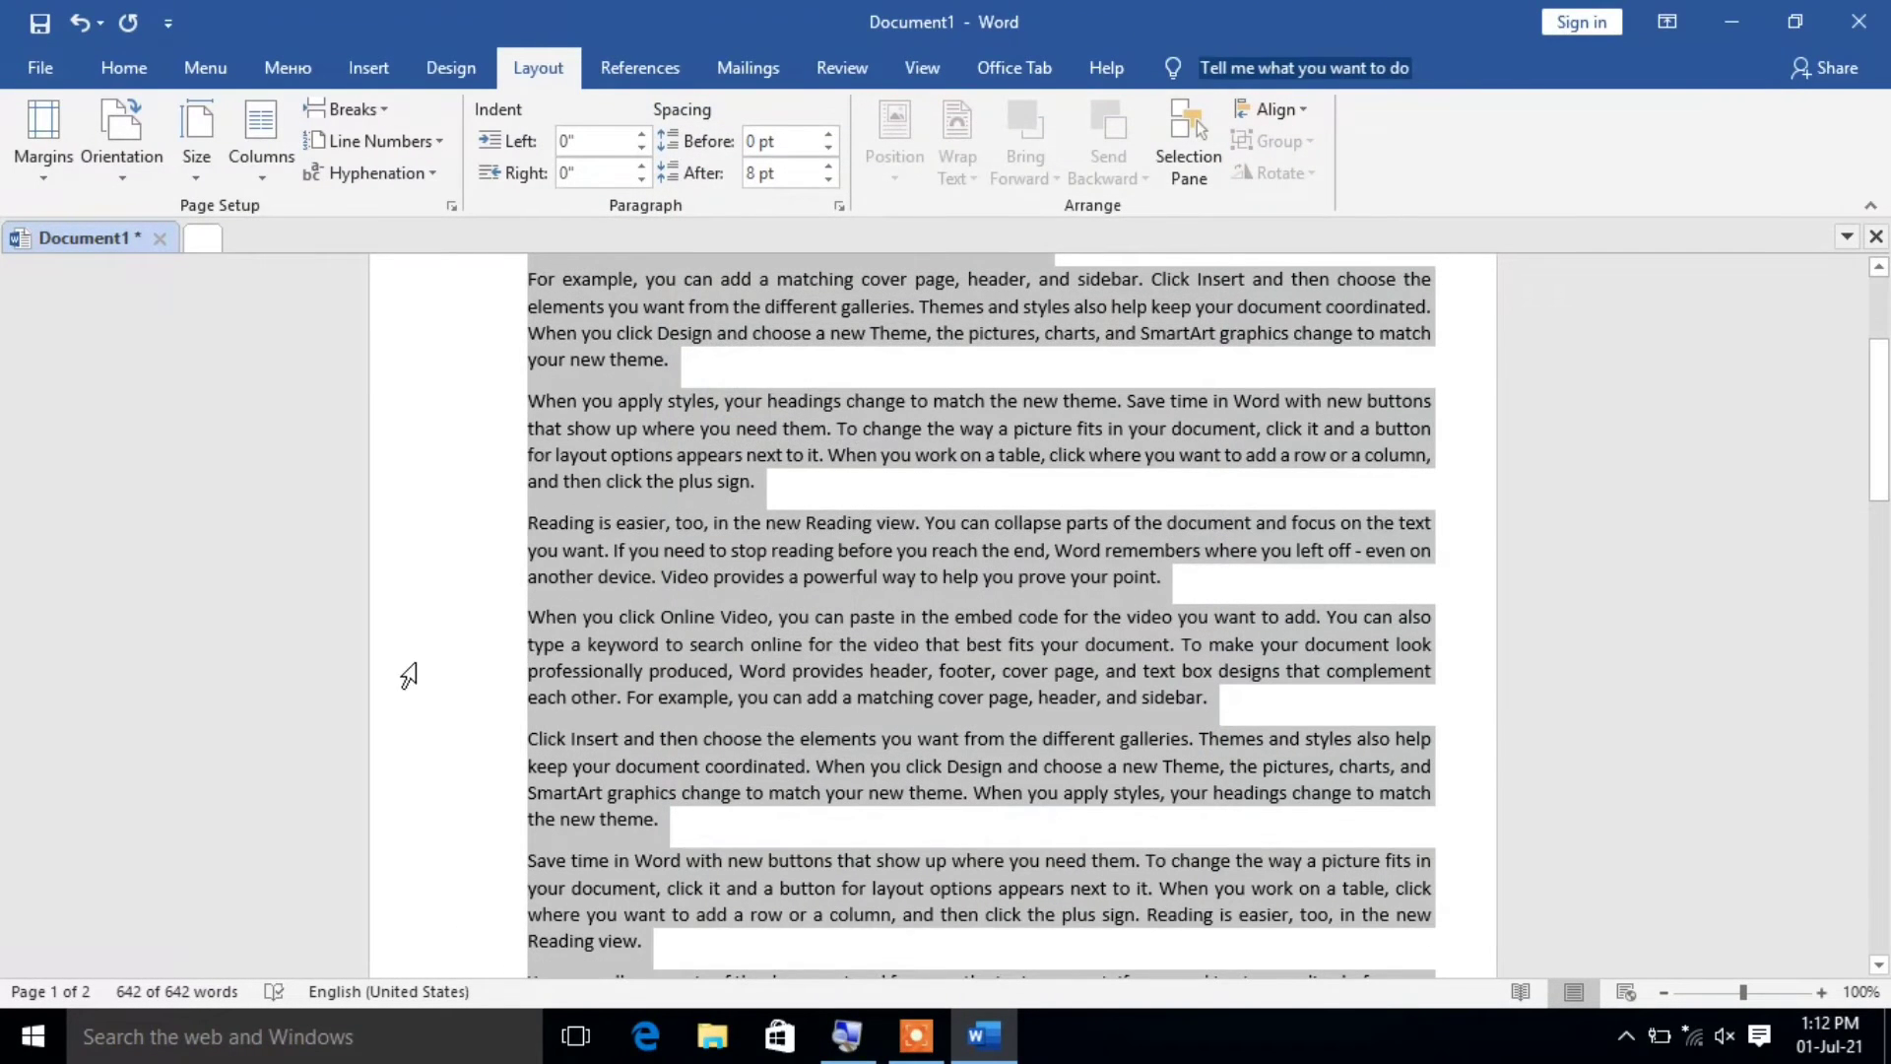
{"action": "scroll", "coordinate": [1025, 749], "scroll_direction": "up", "scroll_amount": 2}
{"action": "scroll", "coordinate": [1018, 770], "scroll_direction": "down", "scroll_amount": 8}
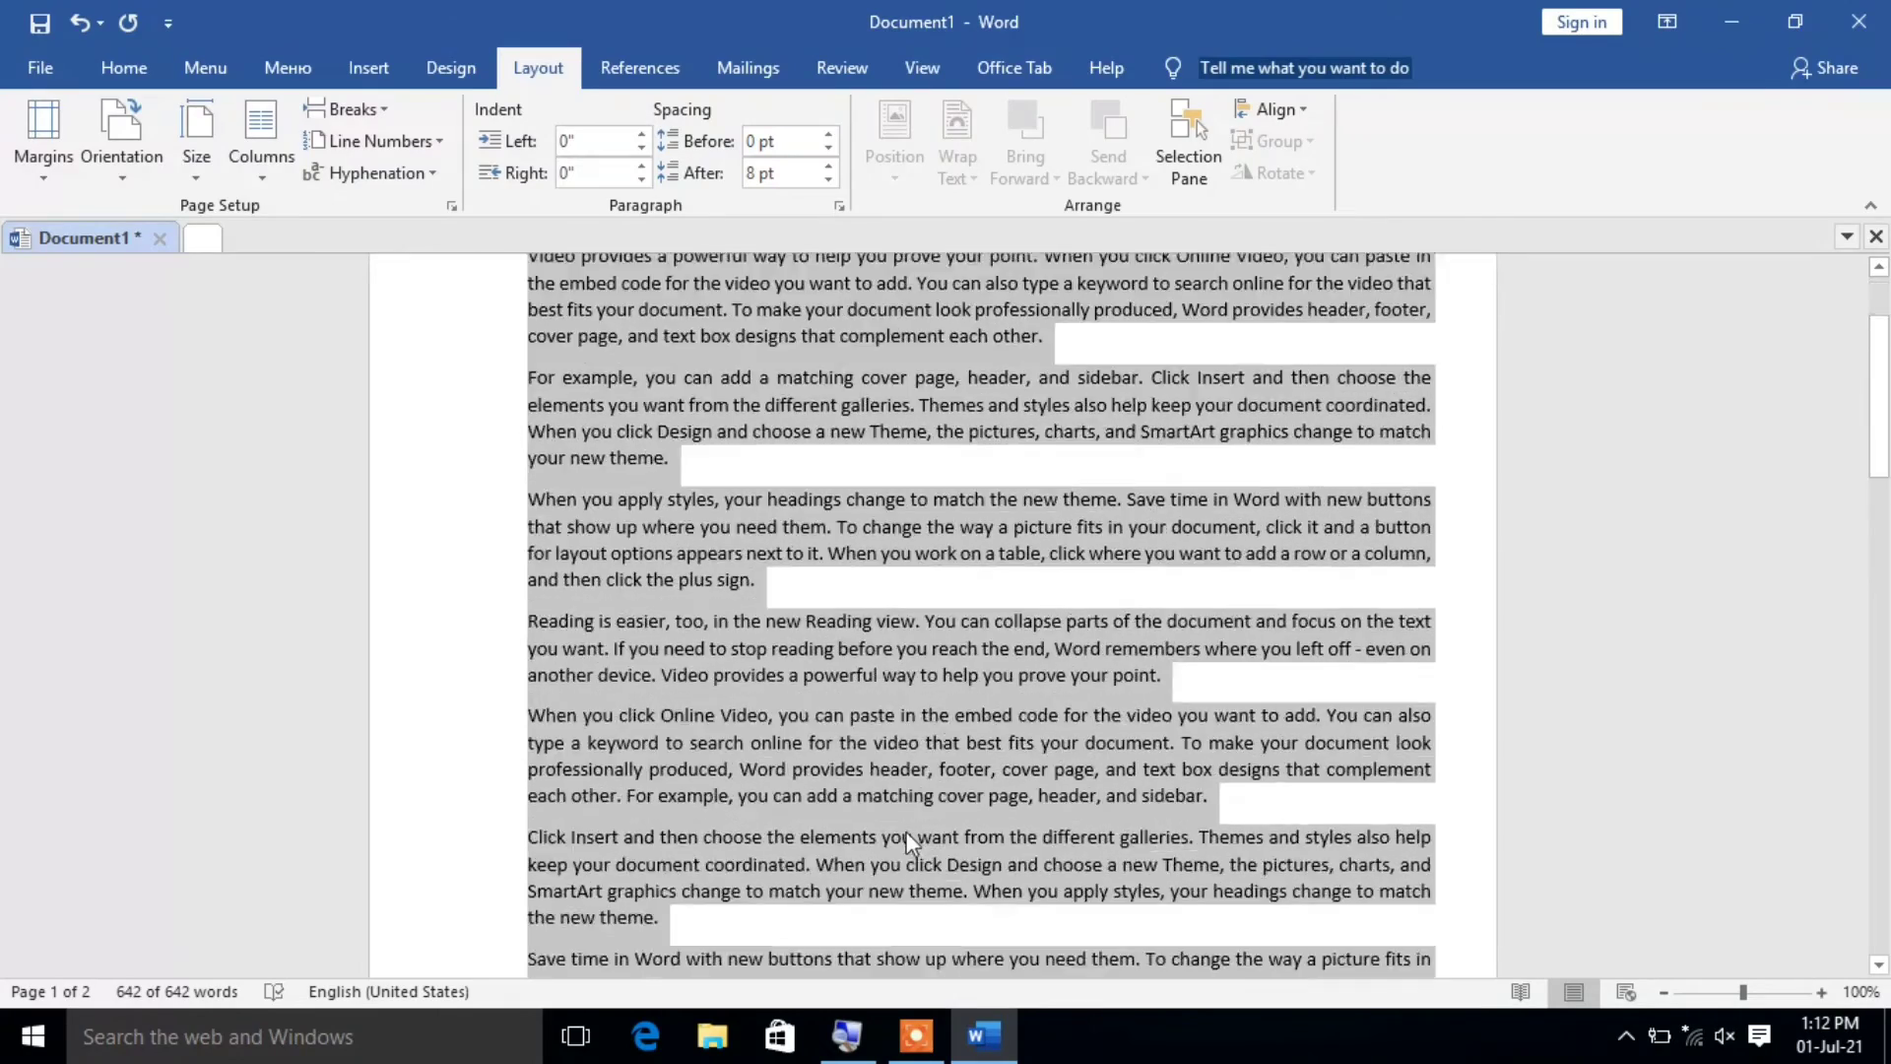
{"action": "scroll", "coordinate": [901, 830], "scroll_direction": "up", "scroll_amount": 3}
{"action": "scroll", "coordinate": [634, 700], "scroll_direction": "up", "scroll_amount": 6}
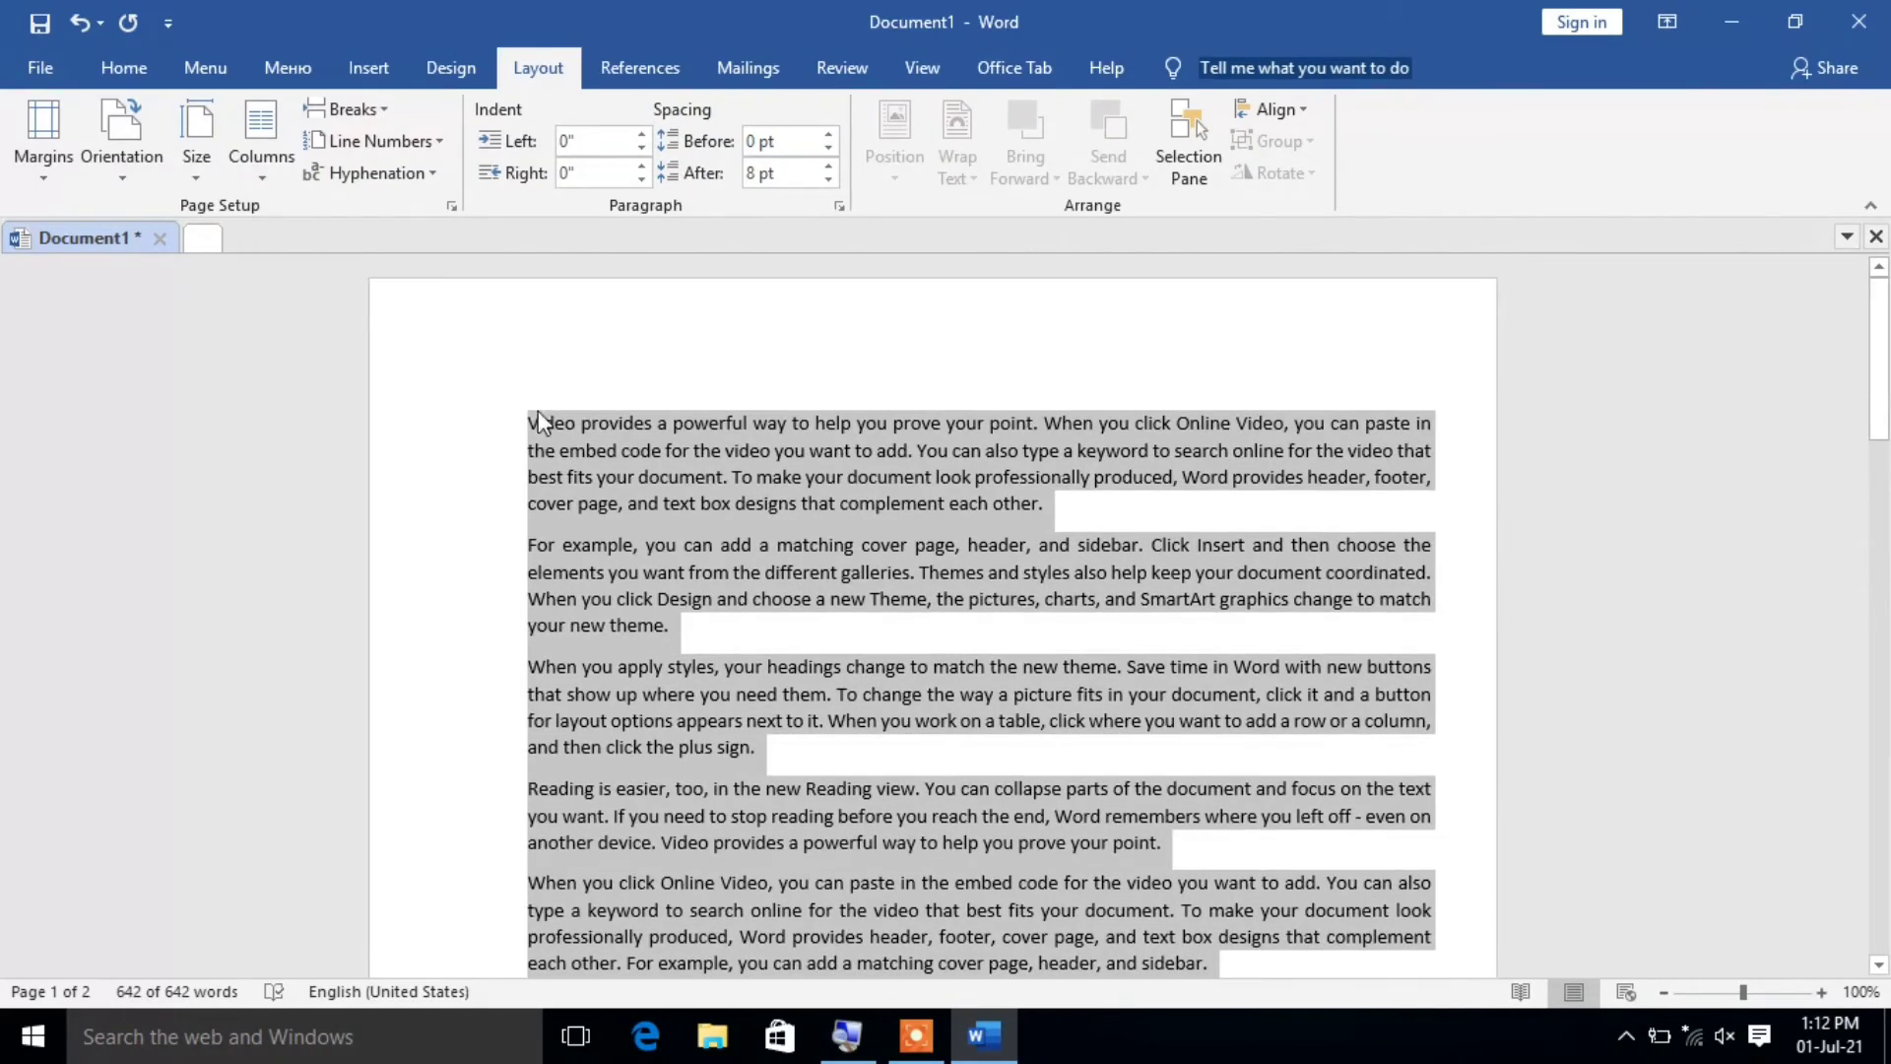
Change the gutter position to Top in the custom margins, apply it, and check the page.
{"action": "left_click", "coordinate": [43, 133]}
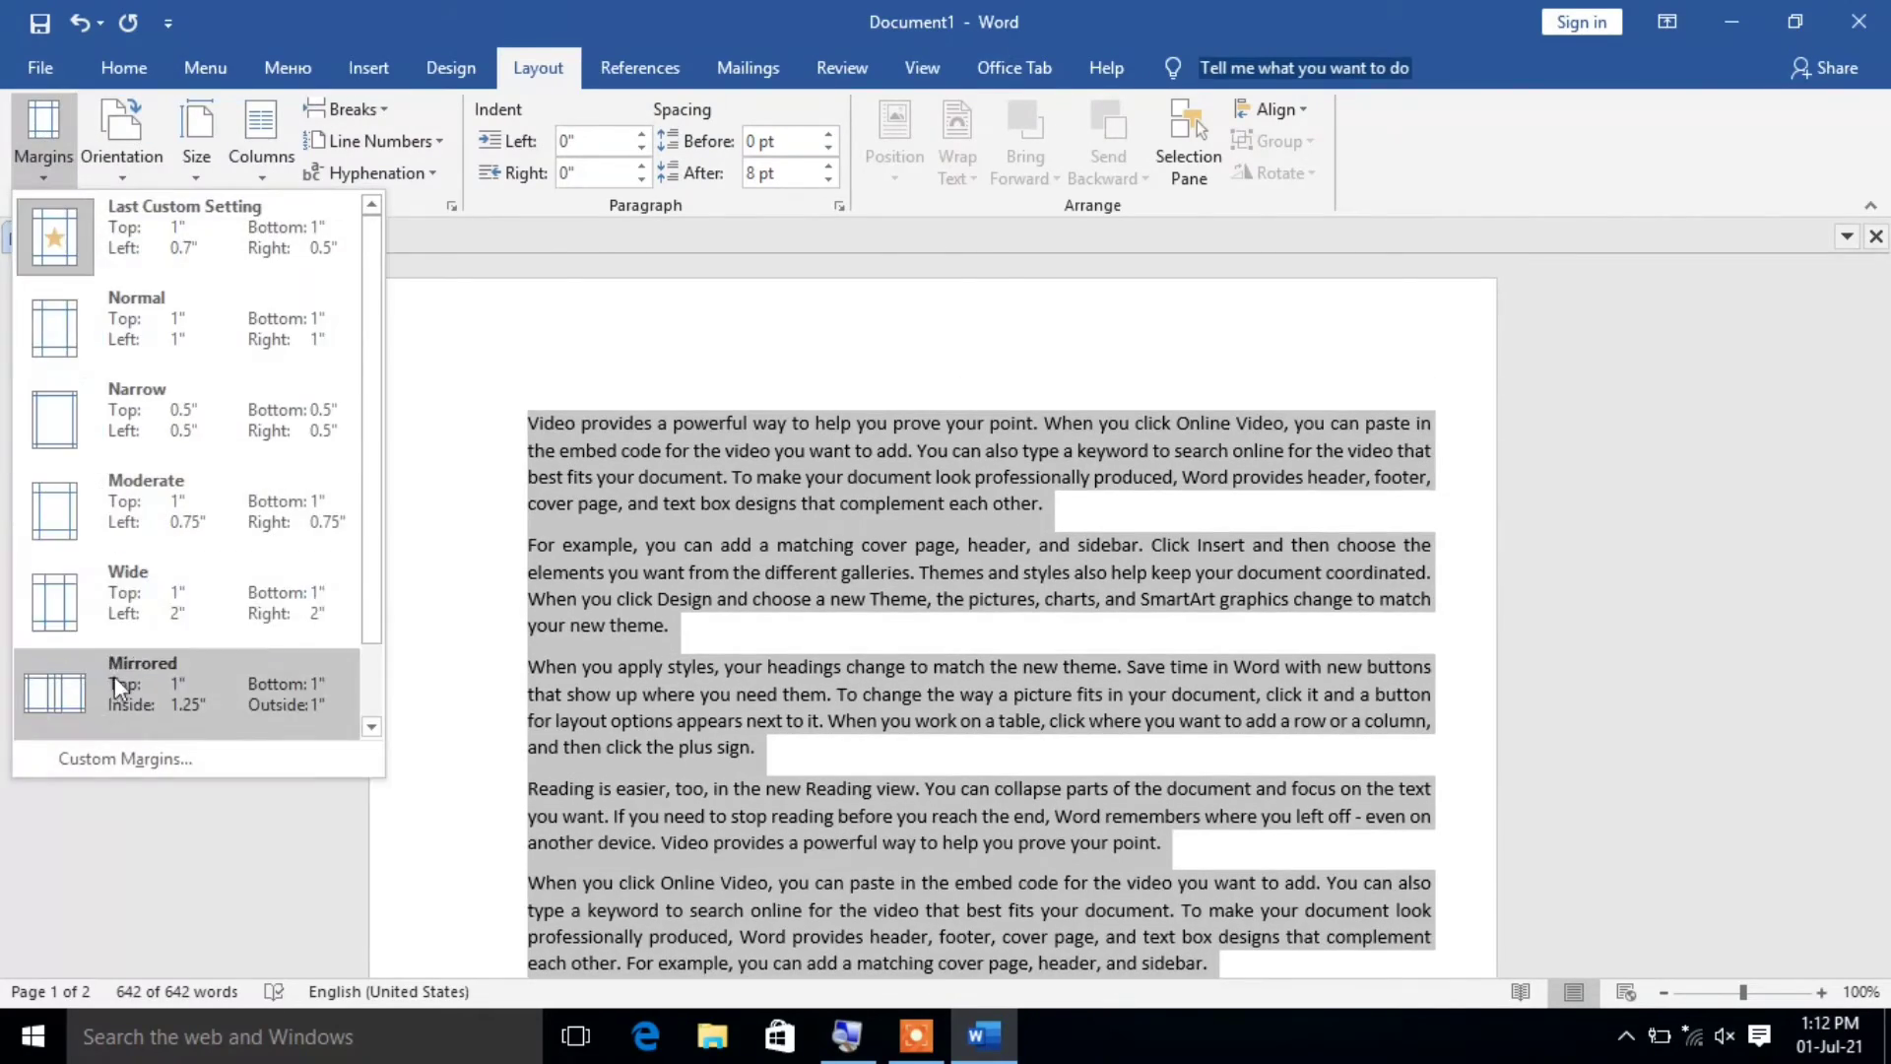
{"action": "left_click", "coordinate": [126, 755]}
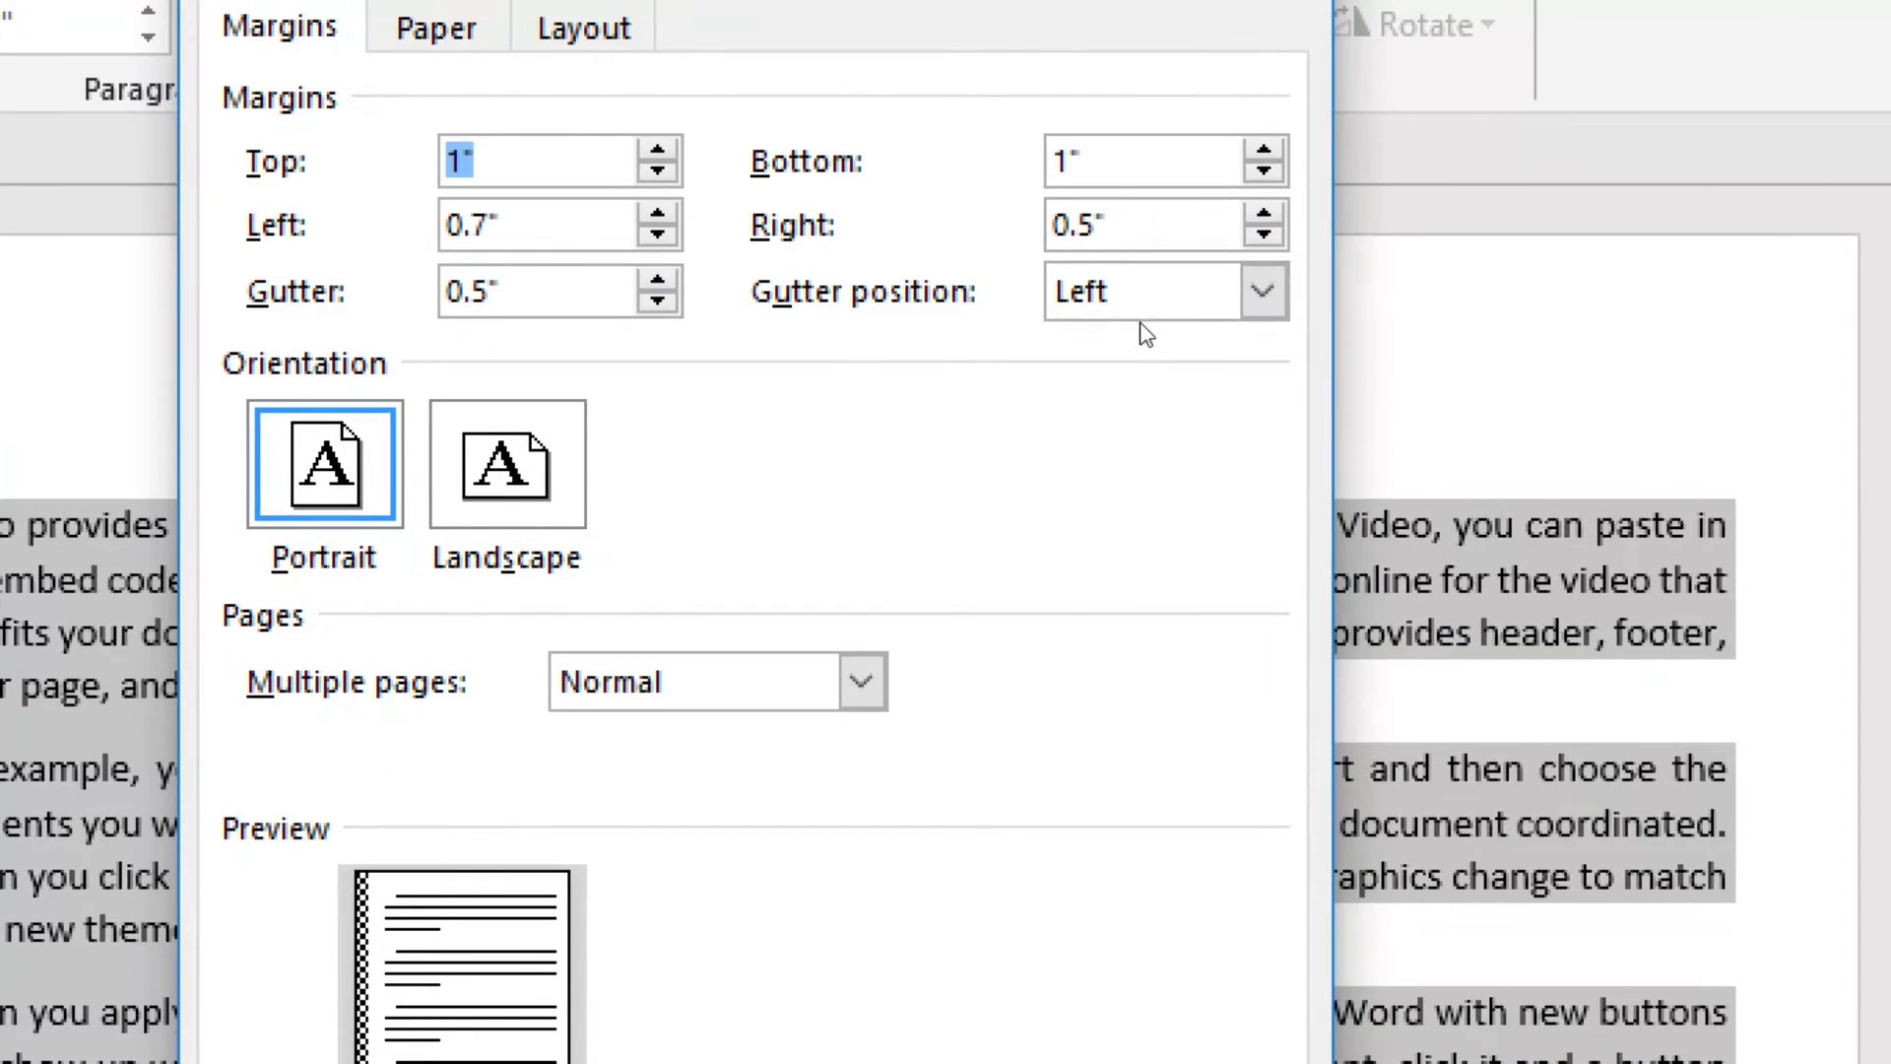
{"action": "left_click", "coordinate": [1197, 302]}
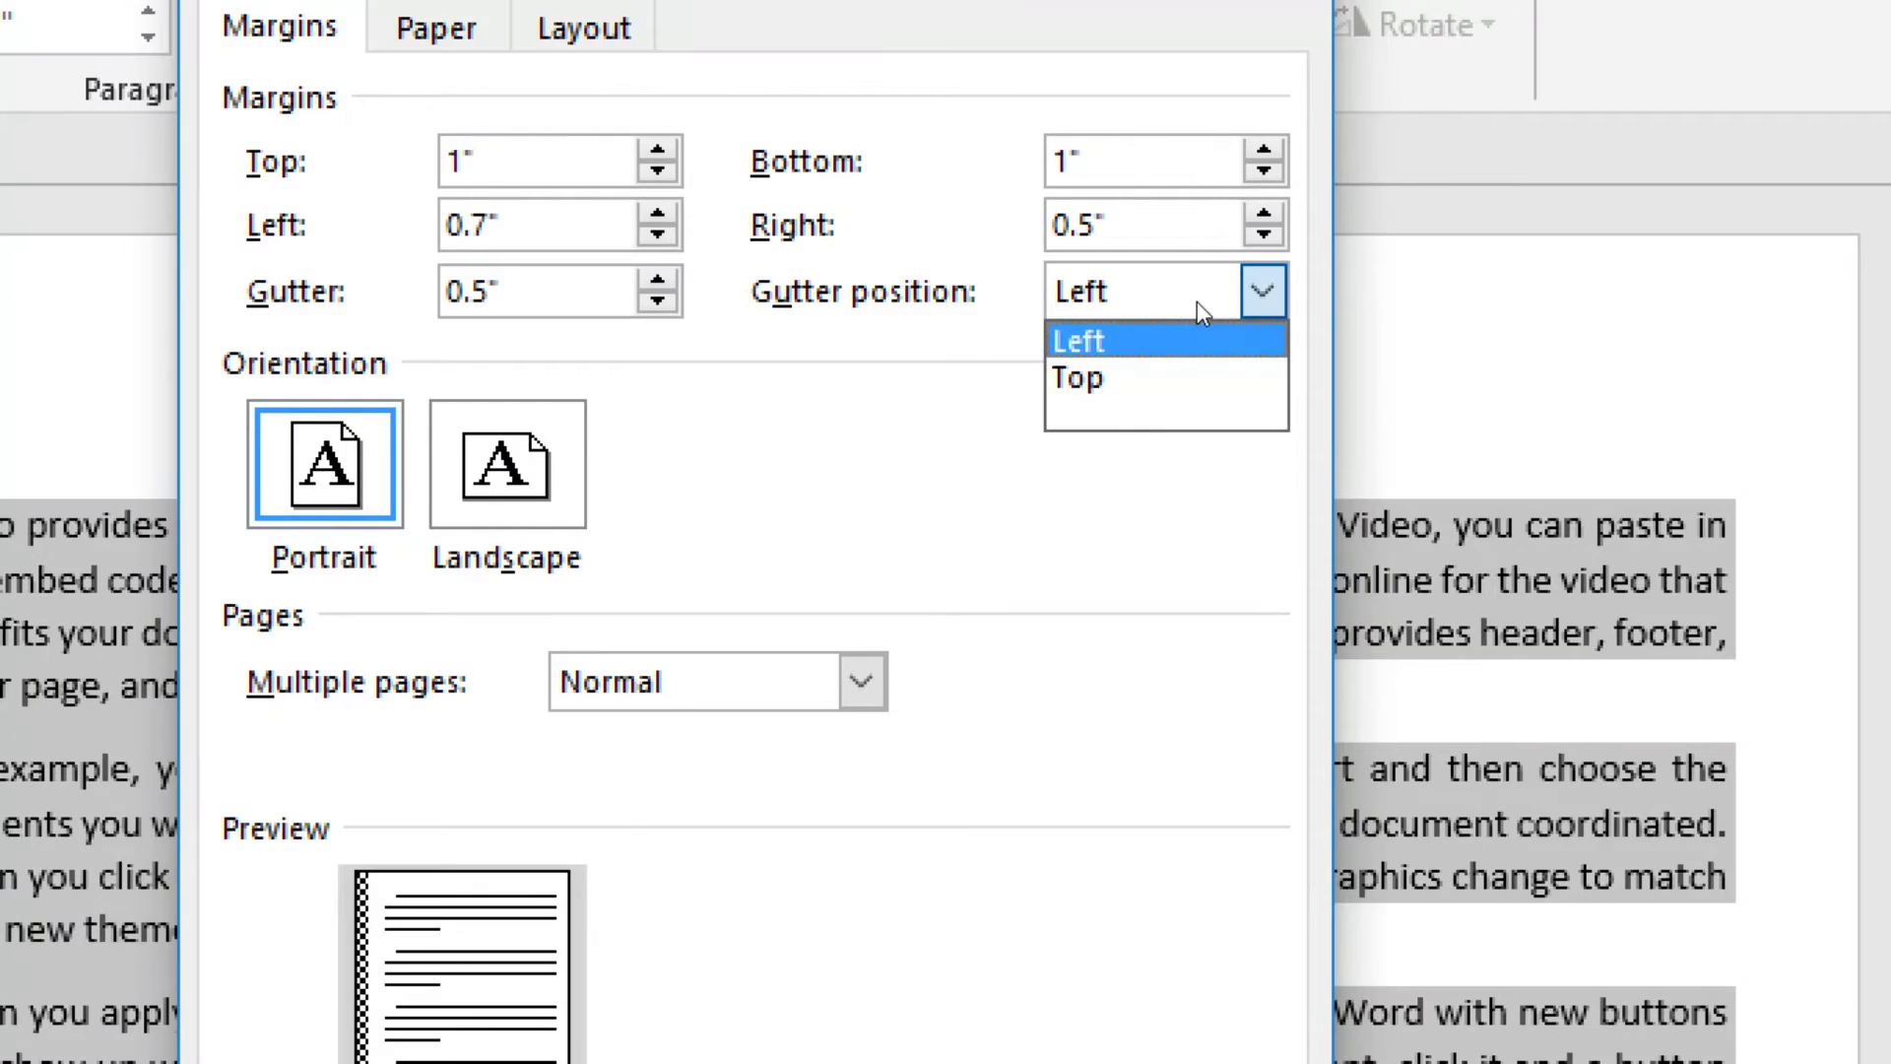
{"action": "left_click", "coordinate": [1160, 359]}
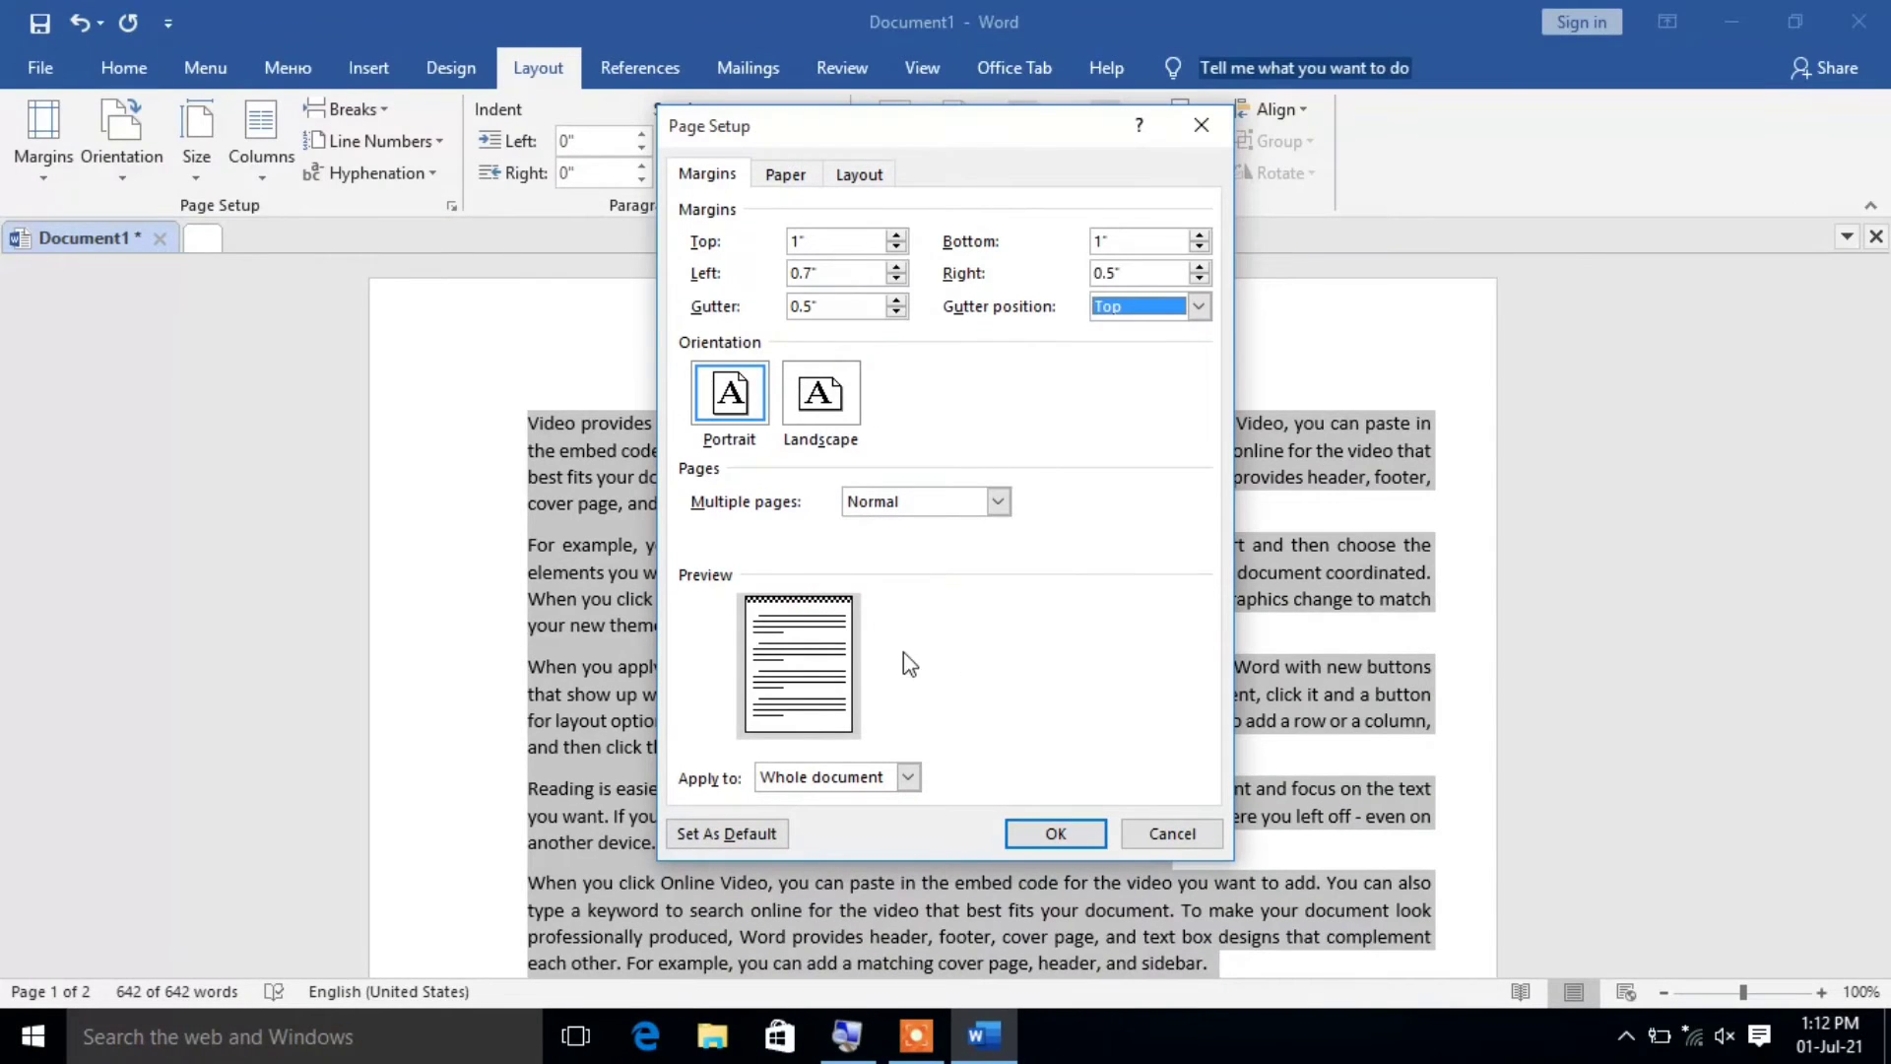
{"action": "left_click", "coordinate": [1049, 833]}
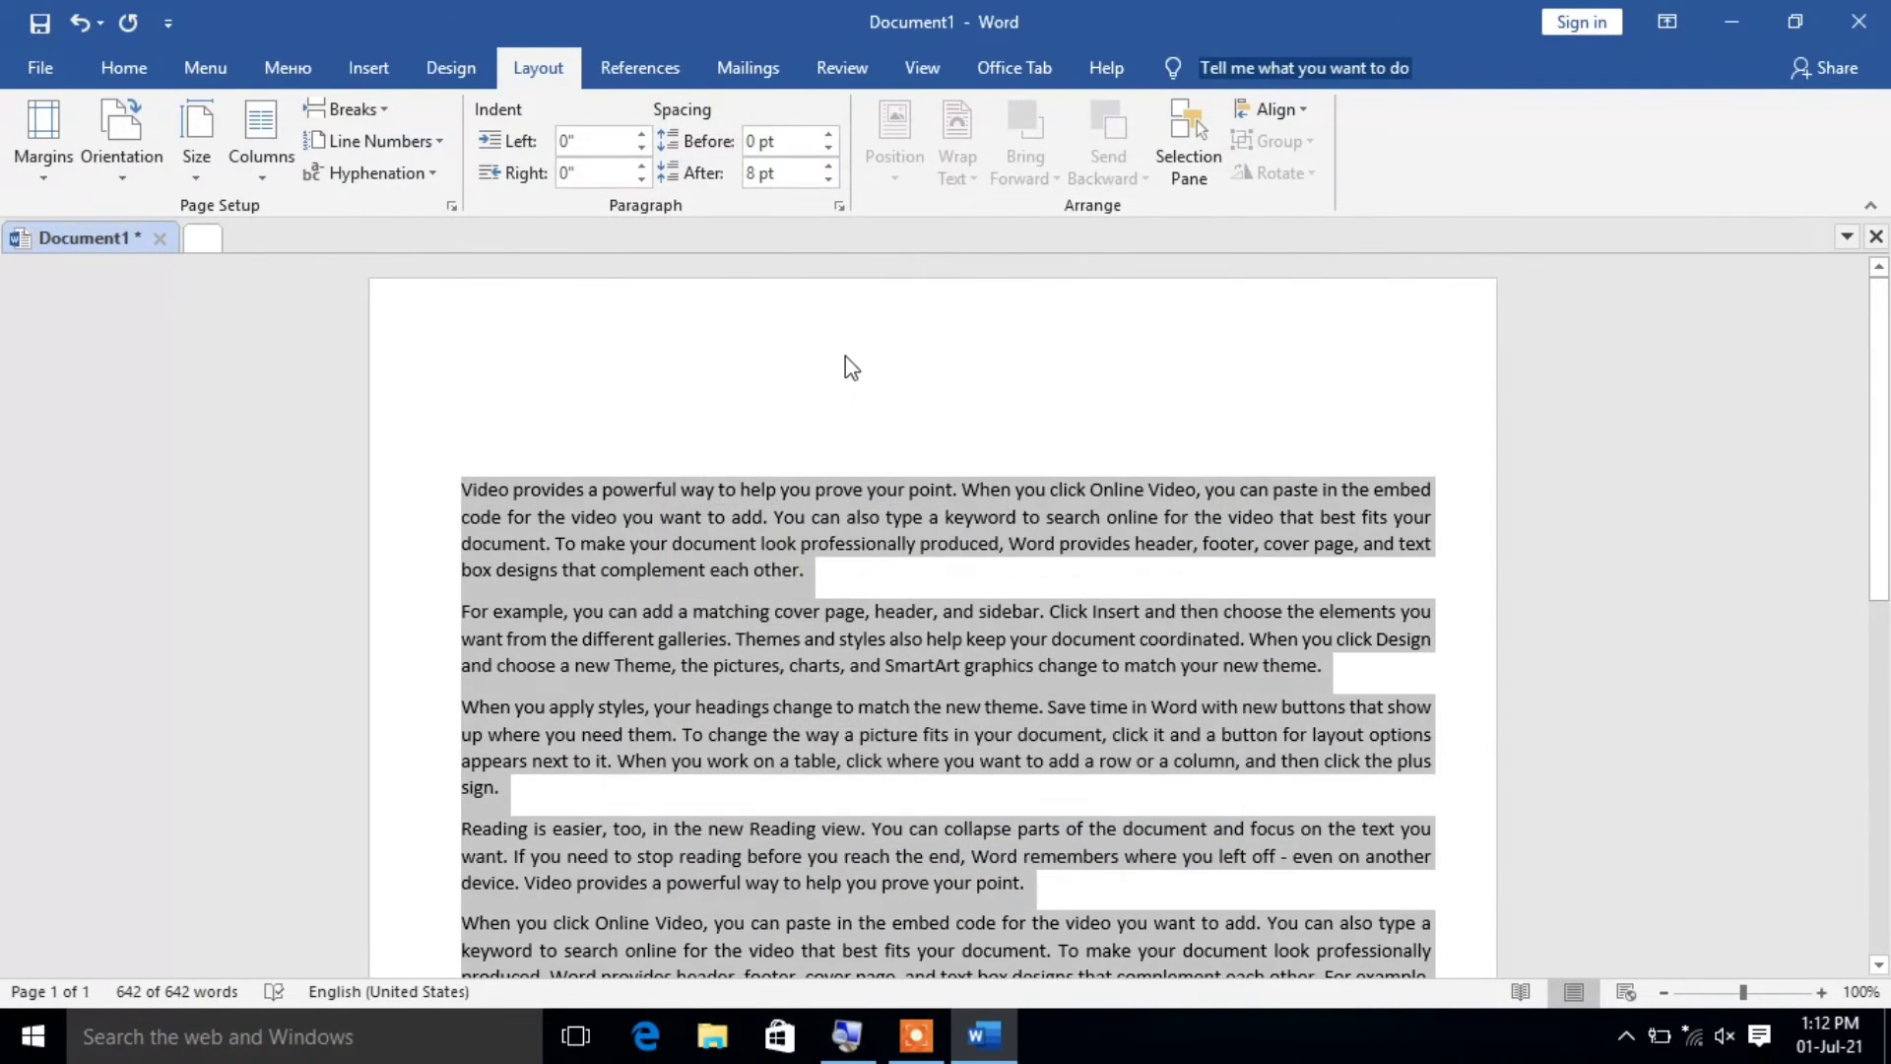
{"action": "scroll", "coordinate": [954, 678], "scroll_direction": "down", "scroll_amount": 3}
{"action": "scroll", "coordinate": [955, 667], "scroll_direction": "up", "scroll_amount": 4}
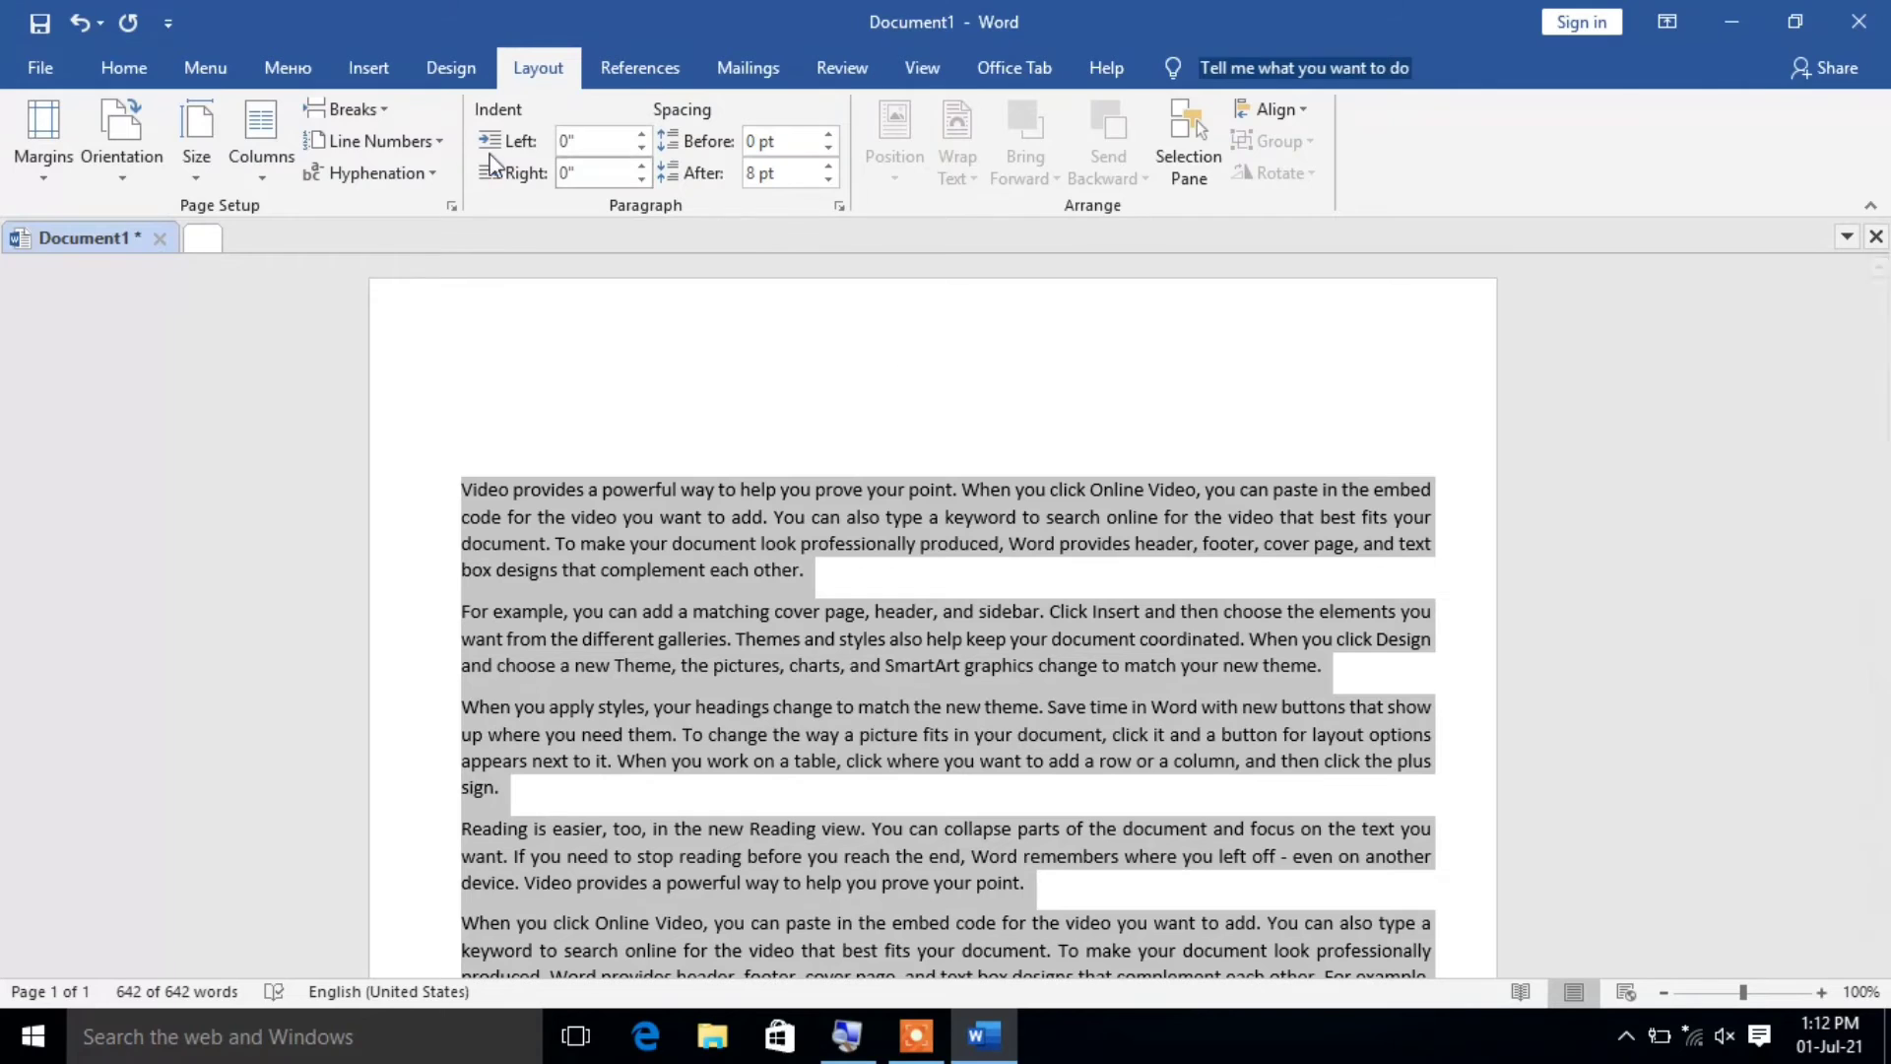
Reopen the custom margin settings and lower the gutter to 0".
{"action": "left_click", "coordinate": [43, 158]}
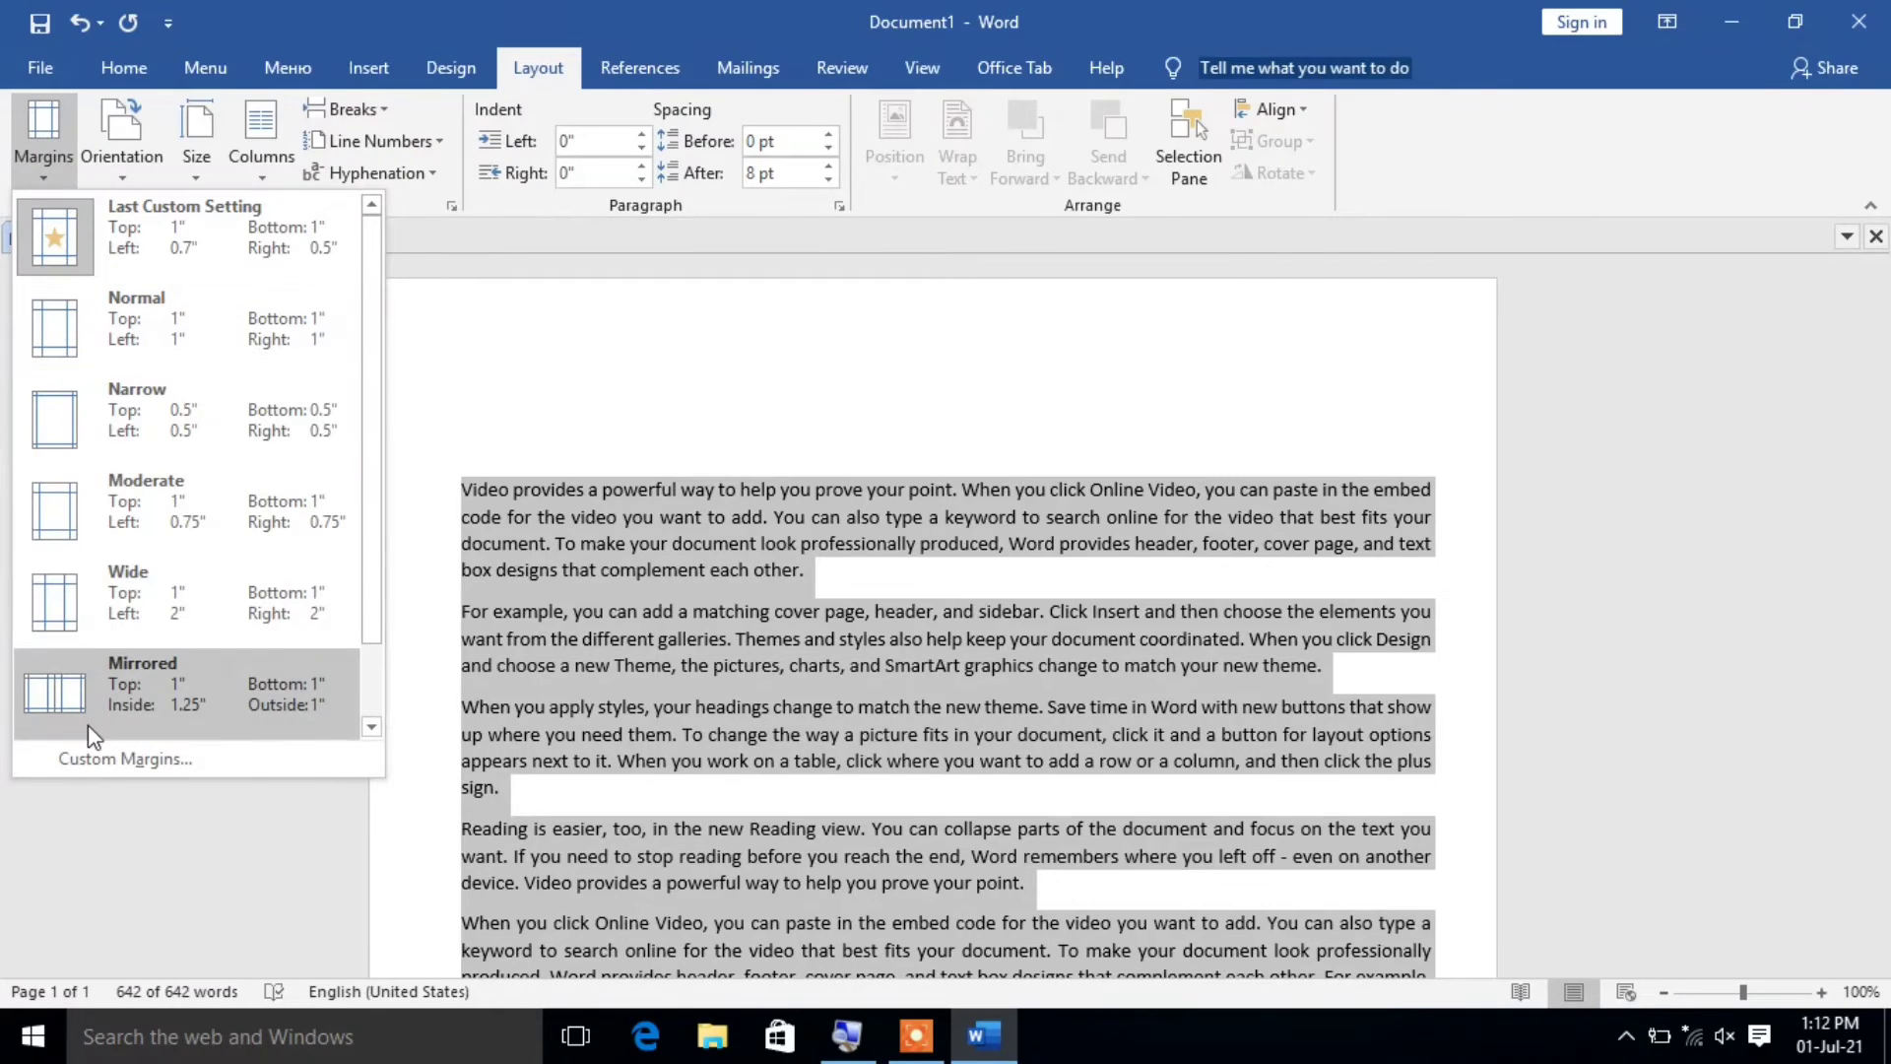
{"action": "left_click", "coordinate": [103, 756]}
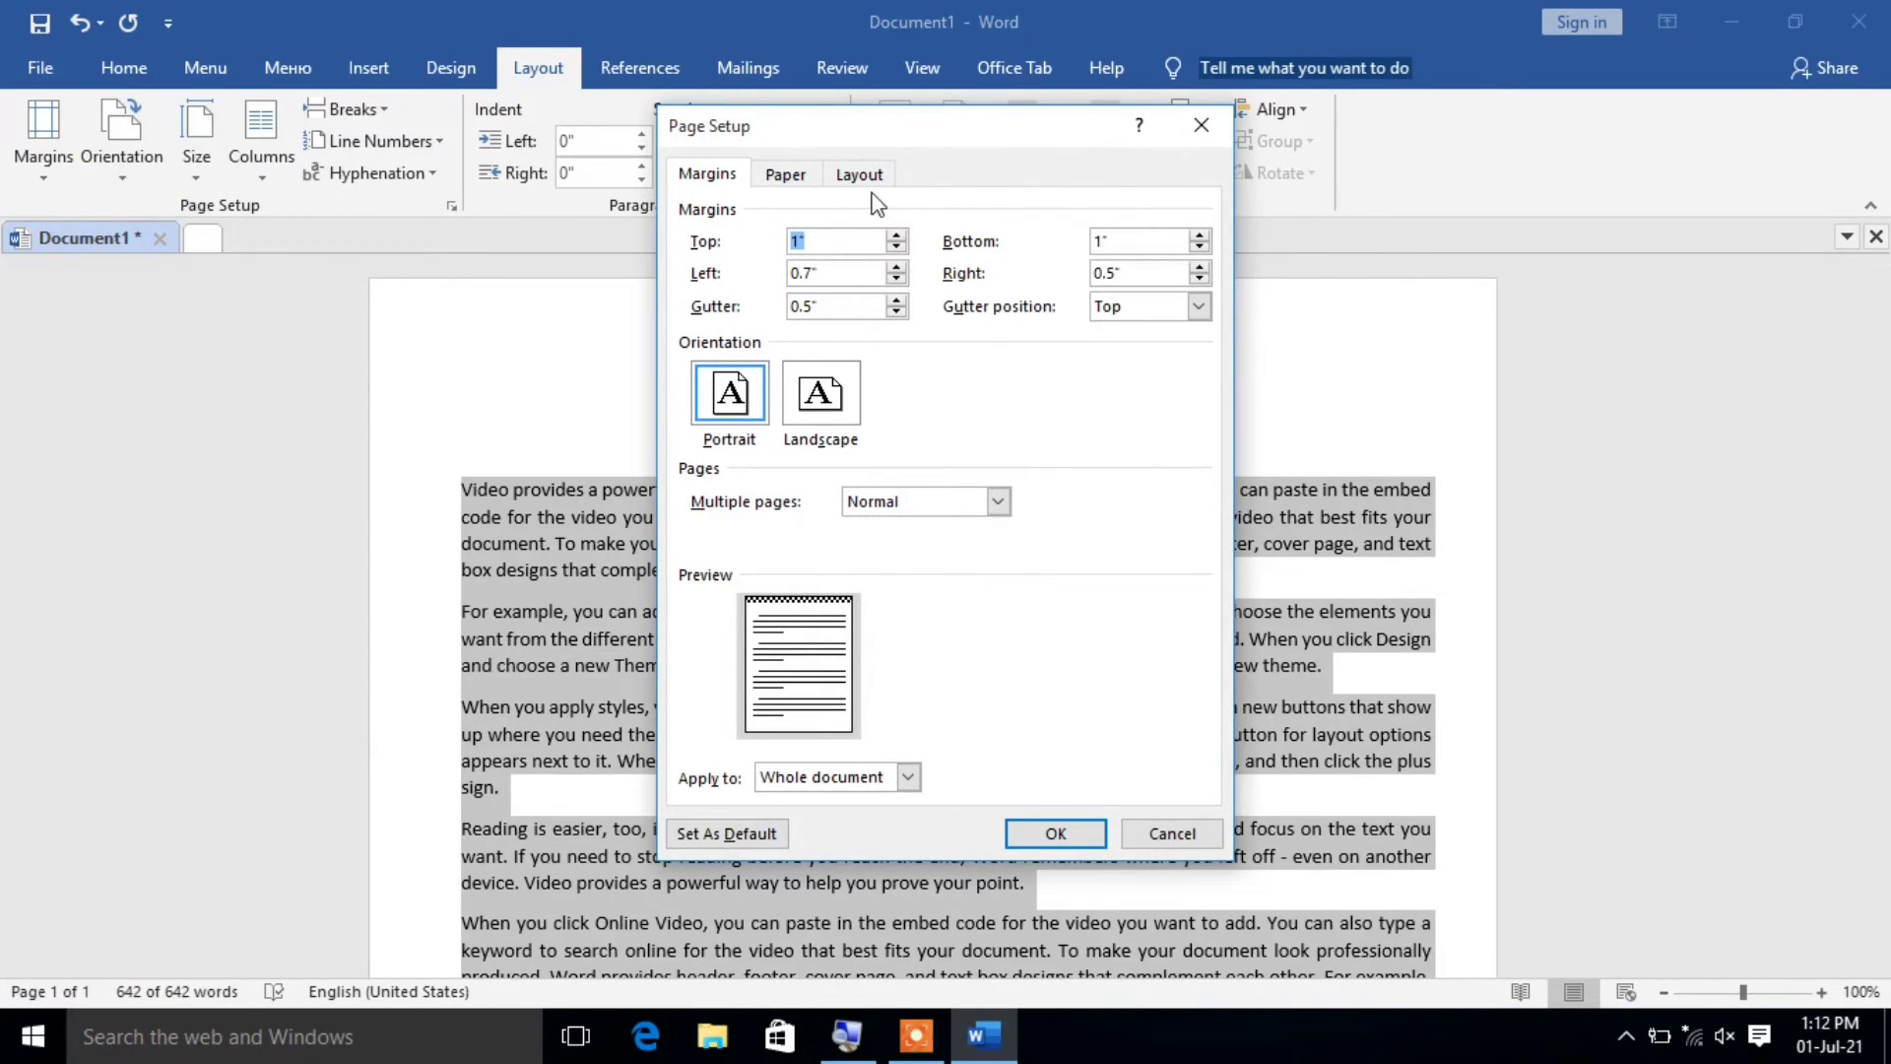
{"action": "left_click", "coordinate": [897, 313]}
{"action": "left_click", "coordinate": [896, 312]}
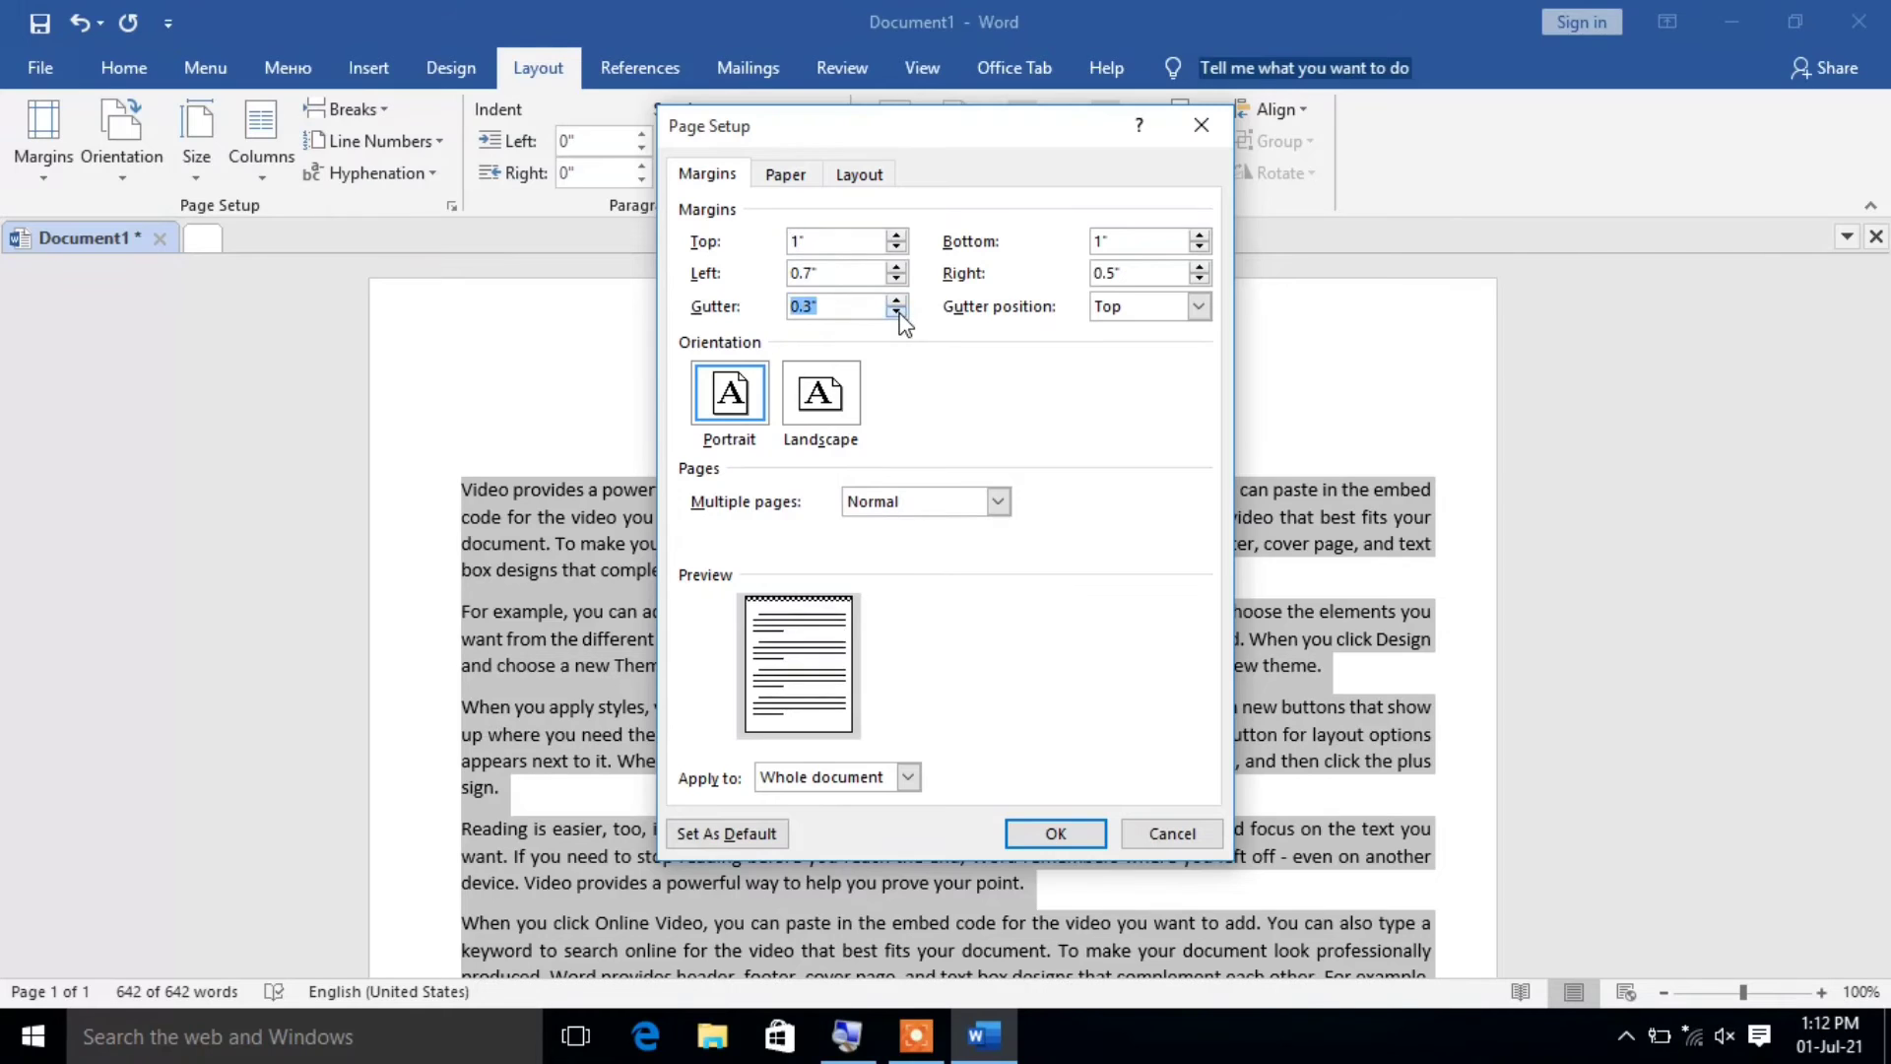
{"action": "left_click", "coordinate": [896, 312]}
{"action": "left_click", "coordinate": [896, 312]}
{"action": "left_click", "coordinate": [897, 312]}
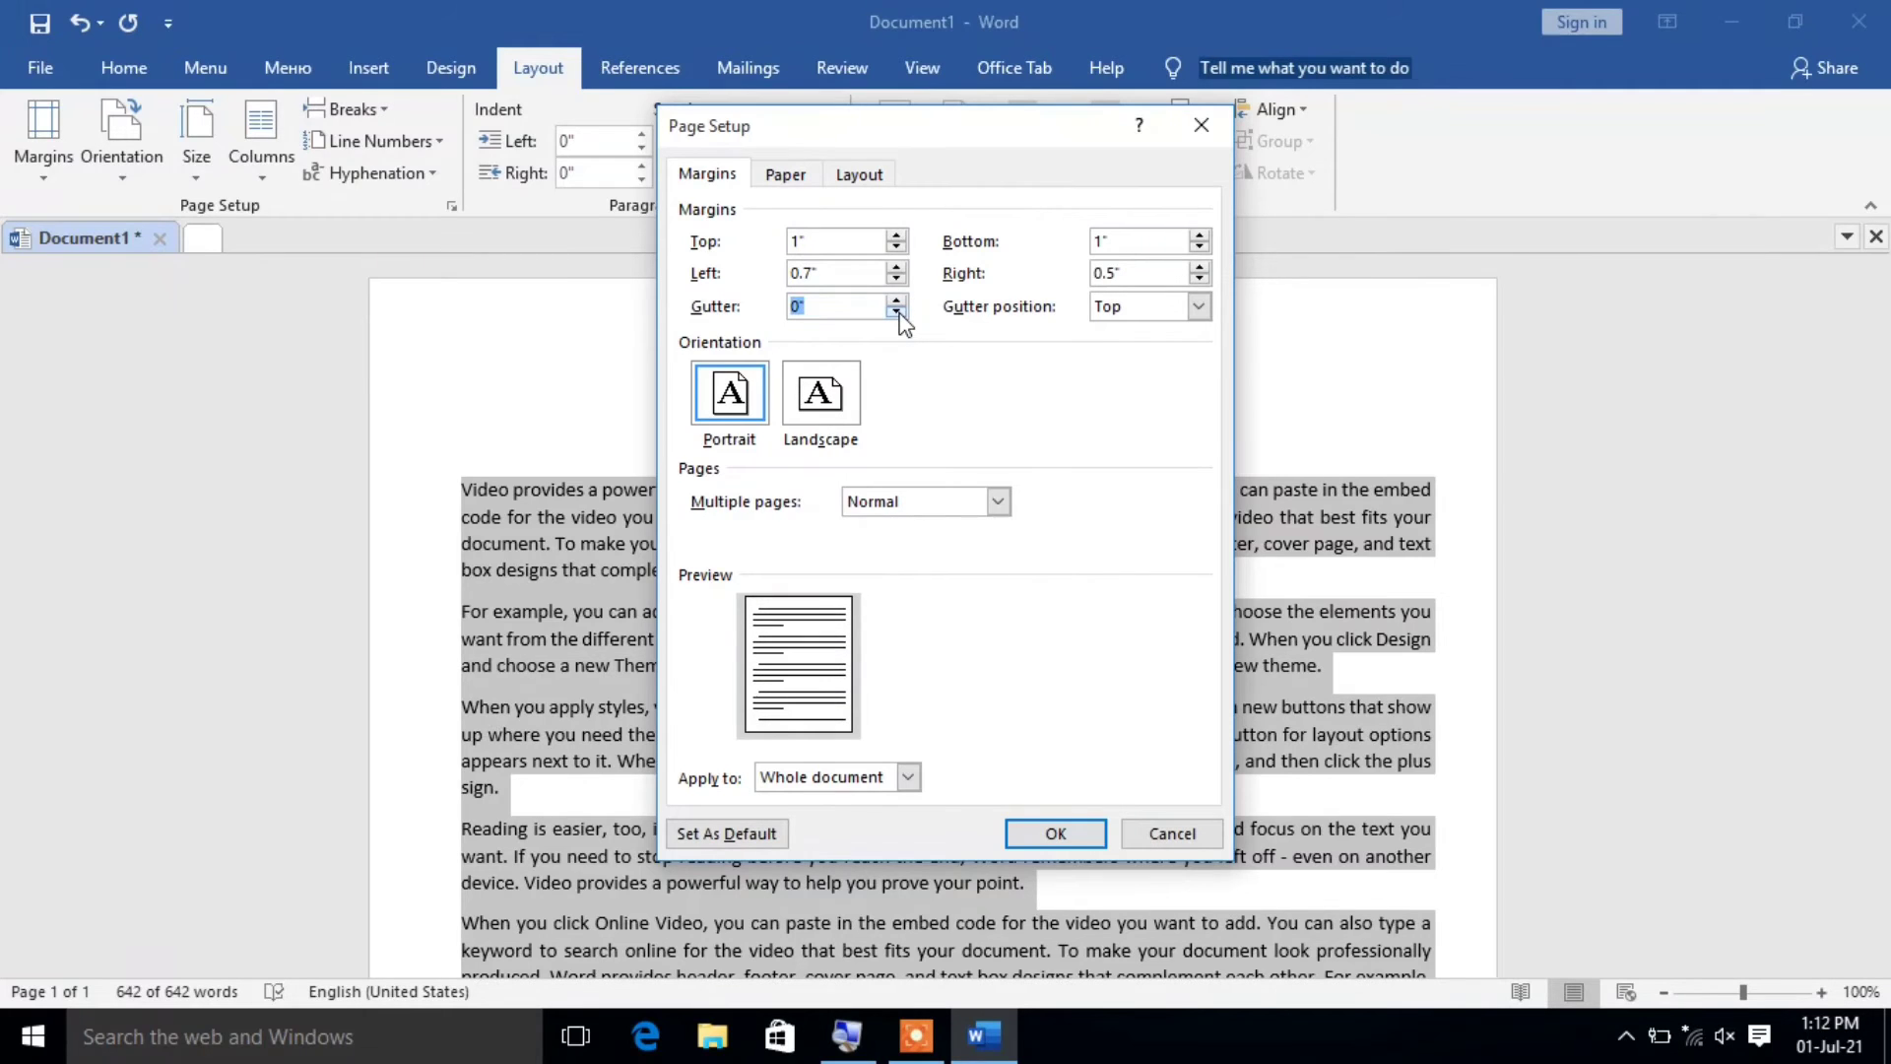
Return the gutter position to Left and reduce the left margin to 0.5".
{"action": "left_click", "coordinate": [1199, 306]}
{"action": "left_click", "coordinate": [1170, 328]}
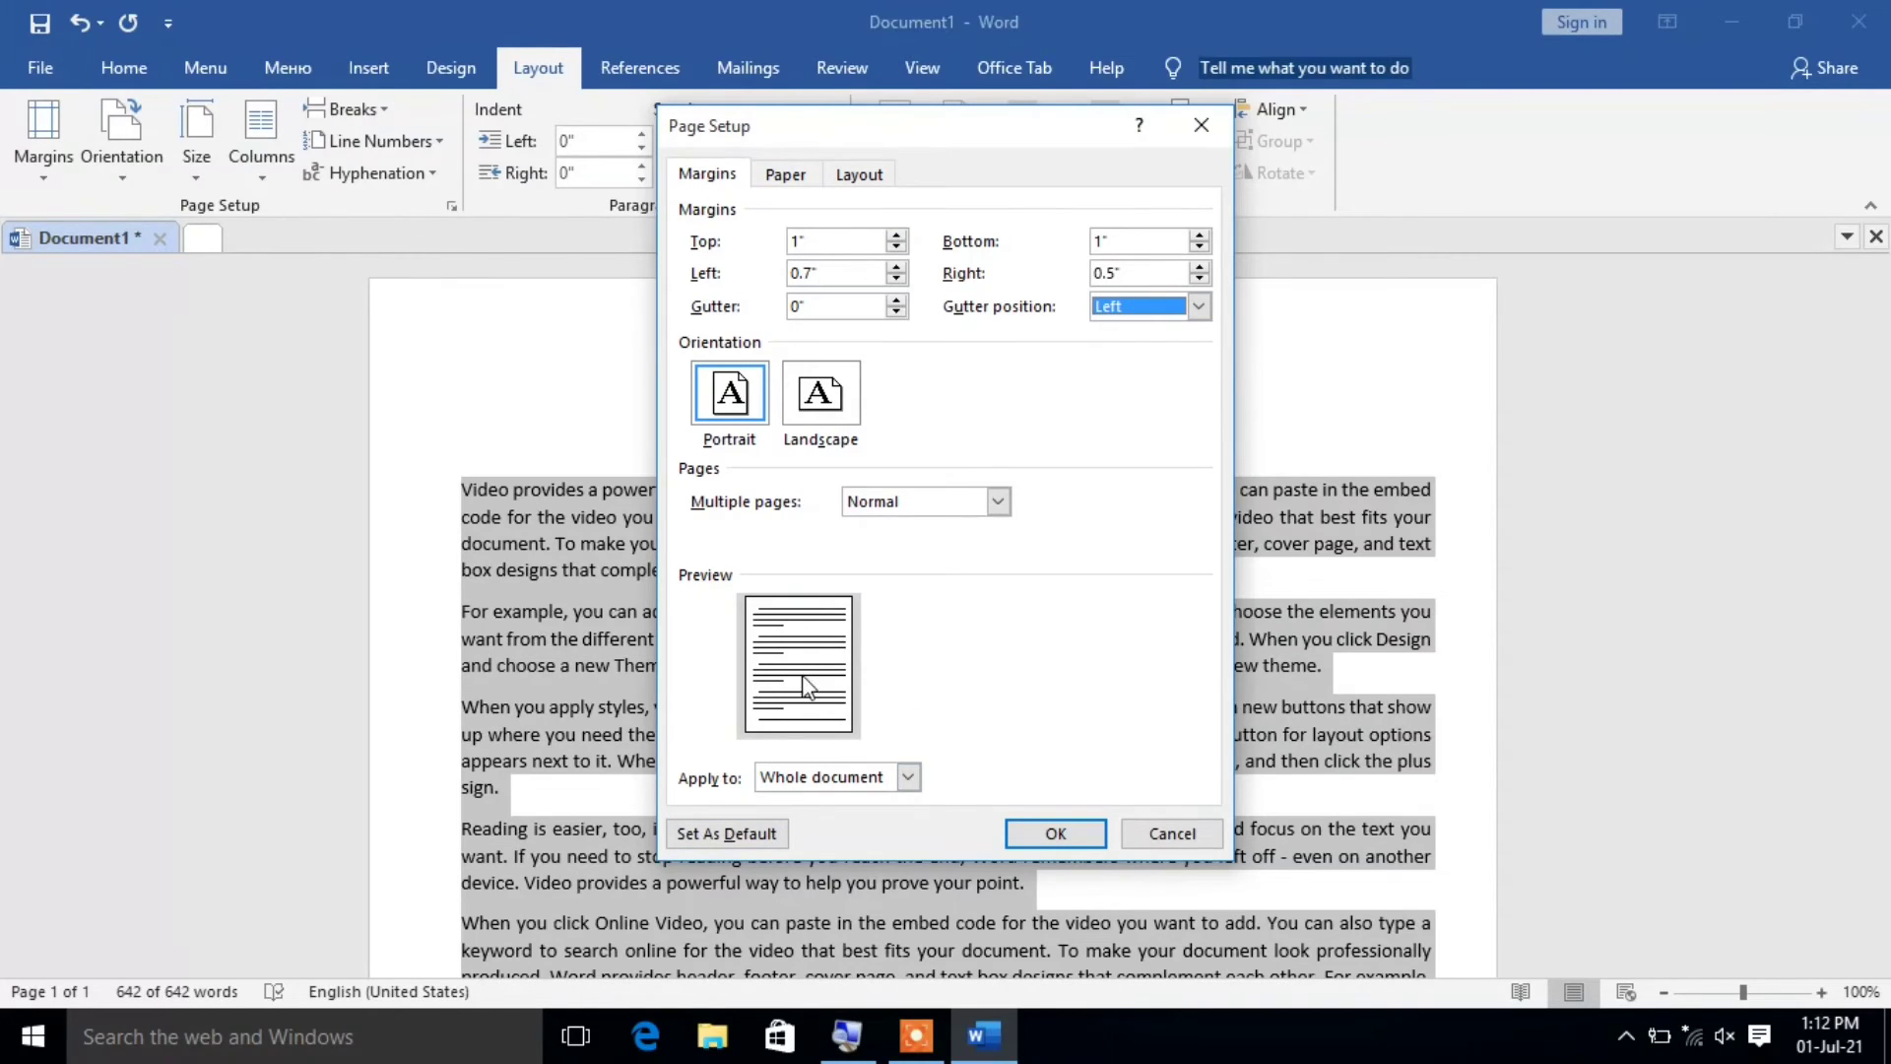
{"action": "left_click", "coordinate": [896, 267]}
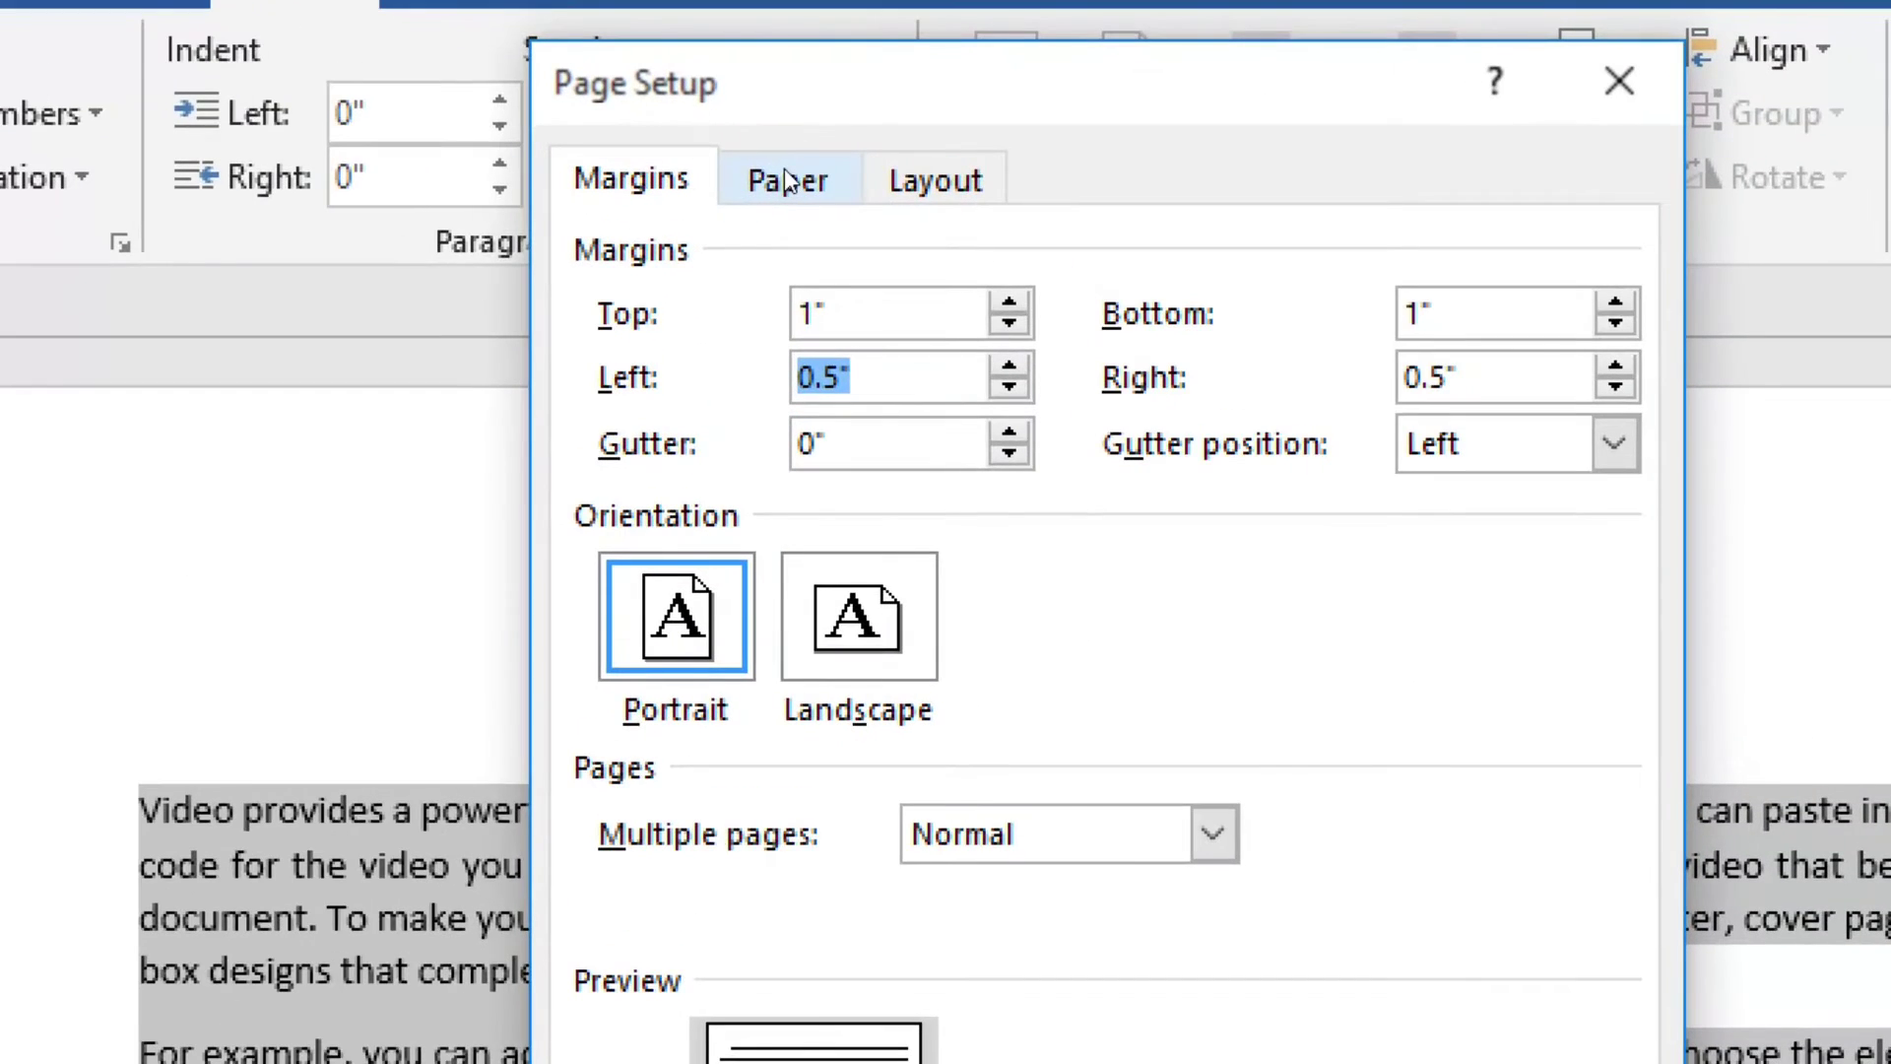
Set the paper size to A4 210 x 297 mm, highlight its width and height values, and apply the page setup.
{"action": "left_click", "coordinate": [796, 185]}
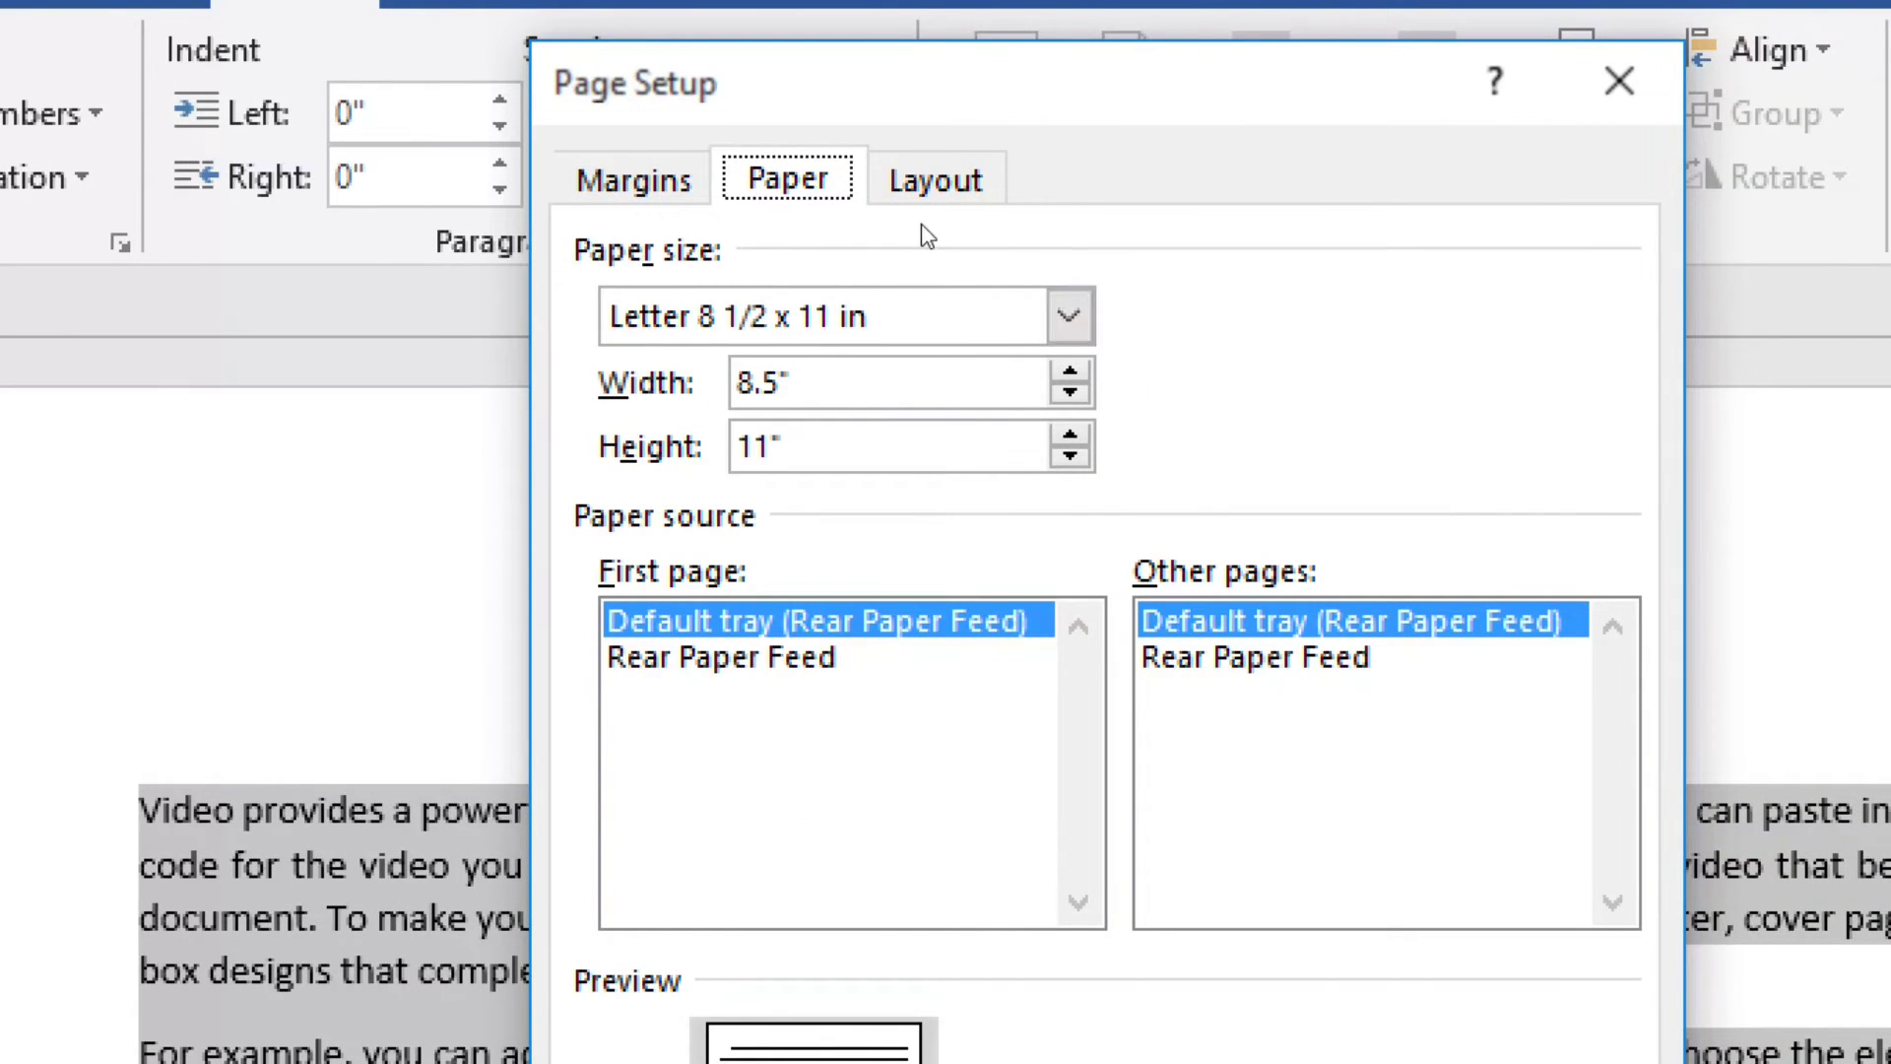
{"action": "left_click", "coordinate": [1070, 317]}
{"action": "scroll", "coordinate": [855, 389], "scroll_direction": "up", "scroll_amount": 4}
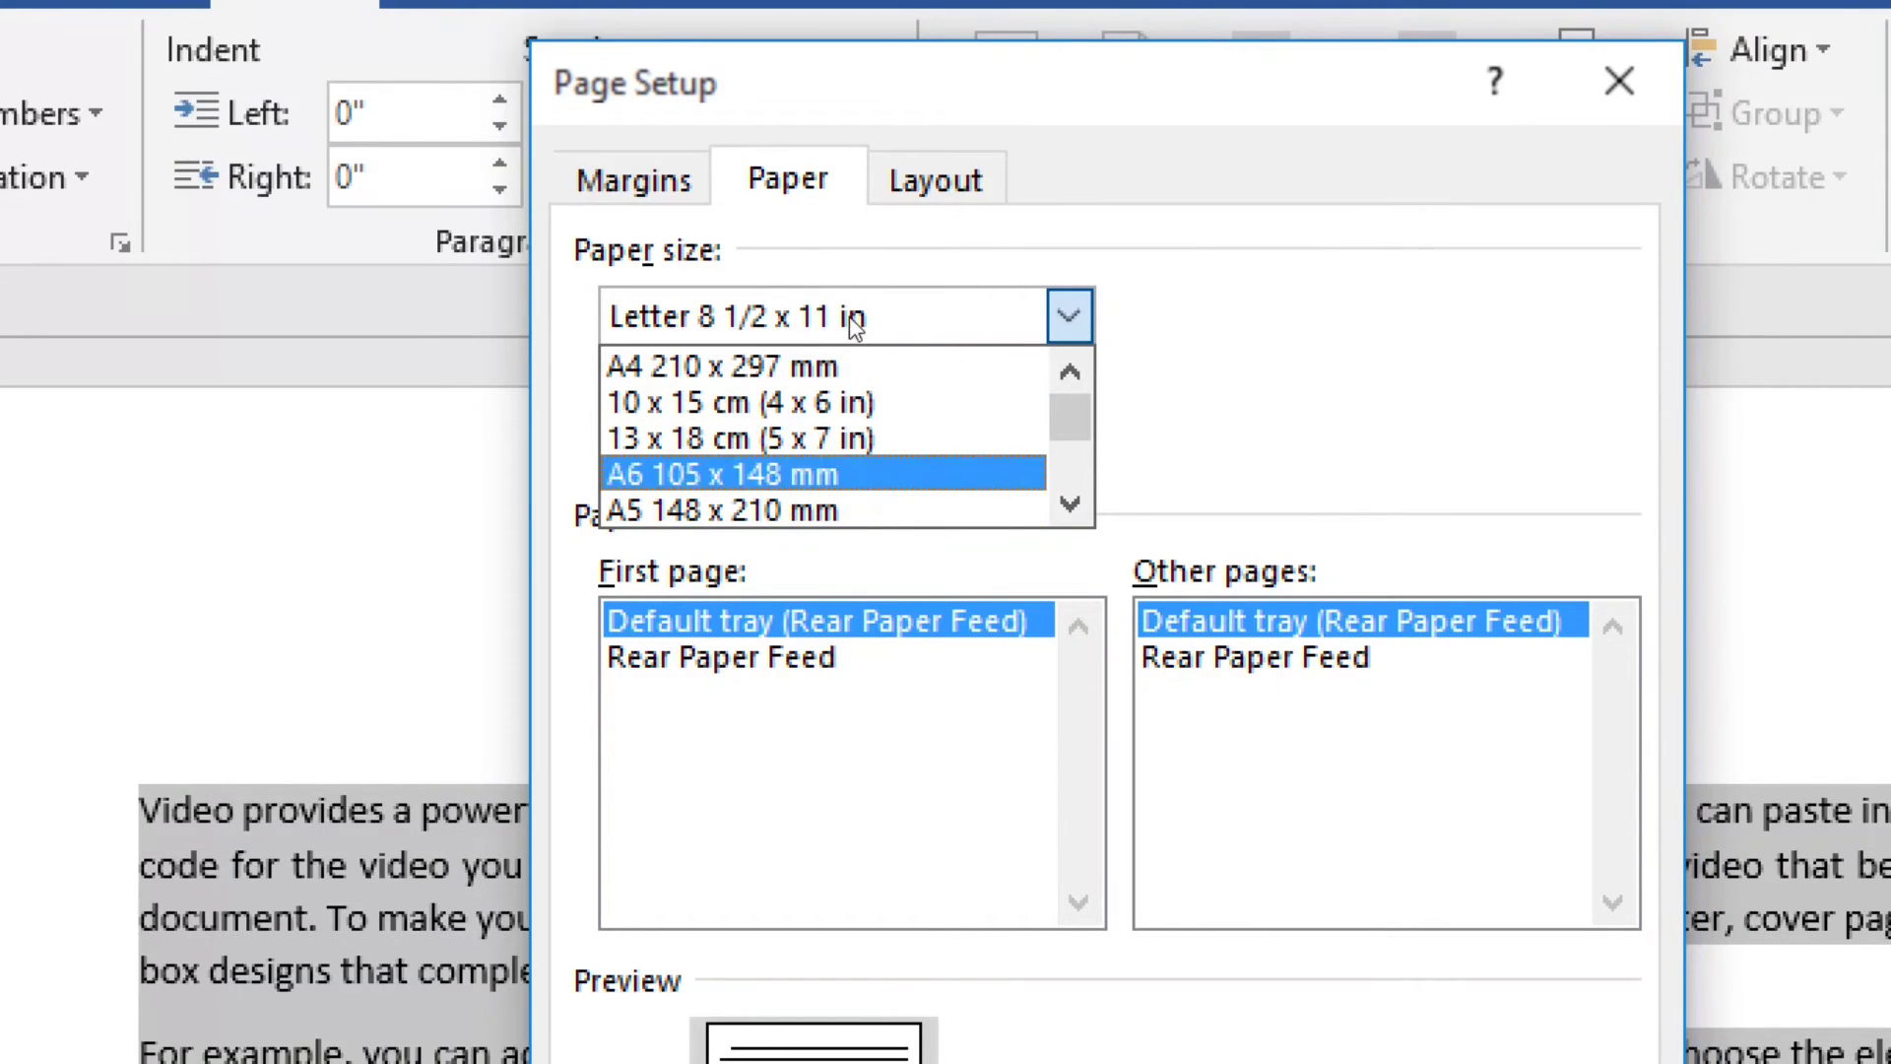
{"action": "left_click", "coordinate": [835, 366]}
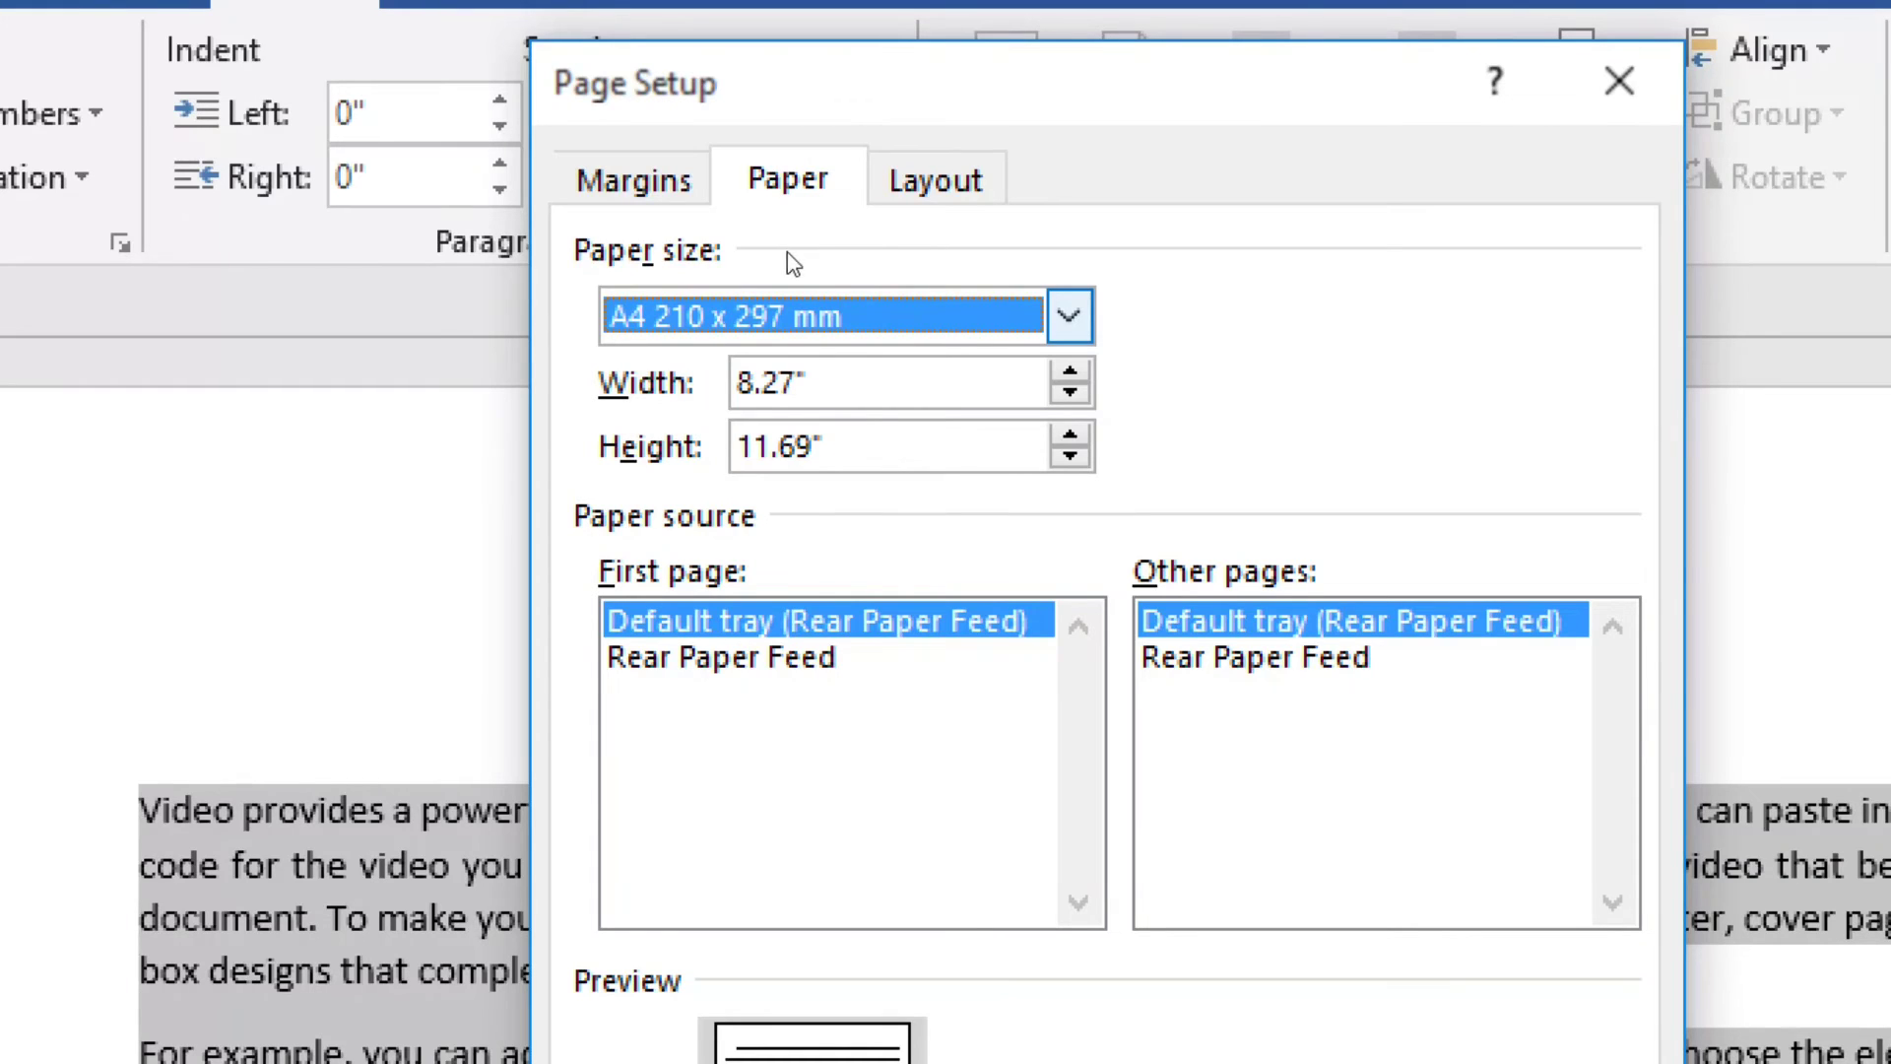
{"action": "key", "text": "Tab"}
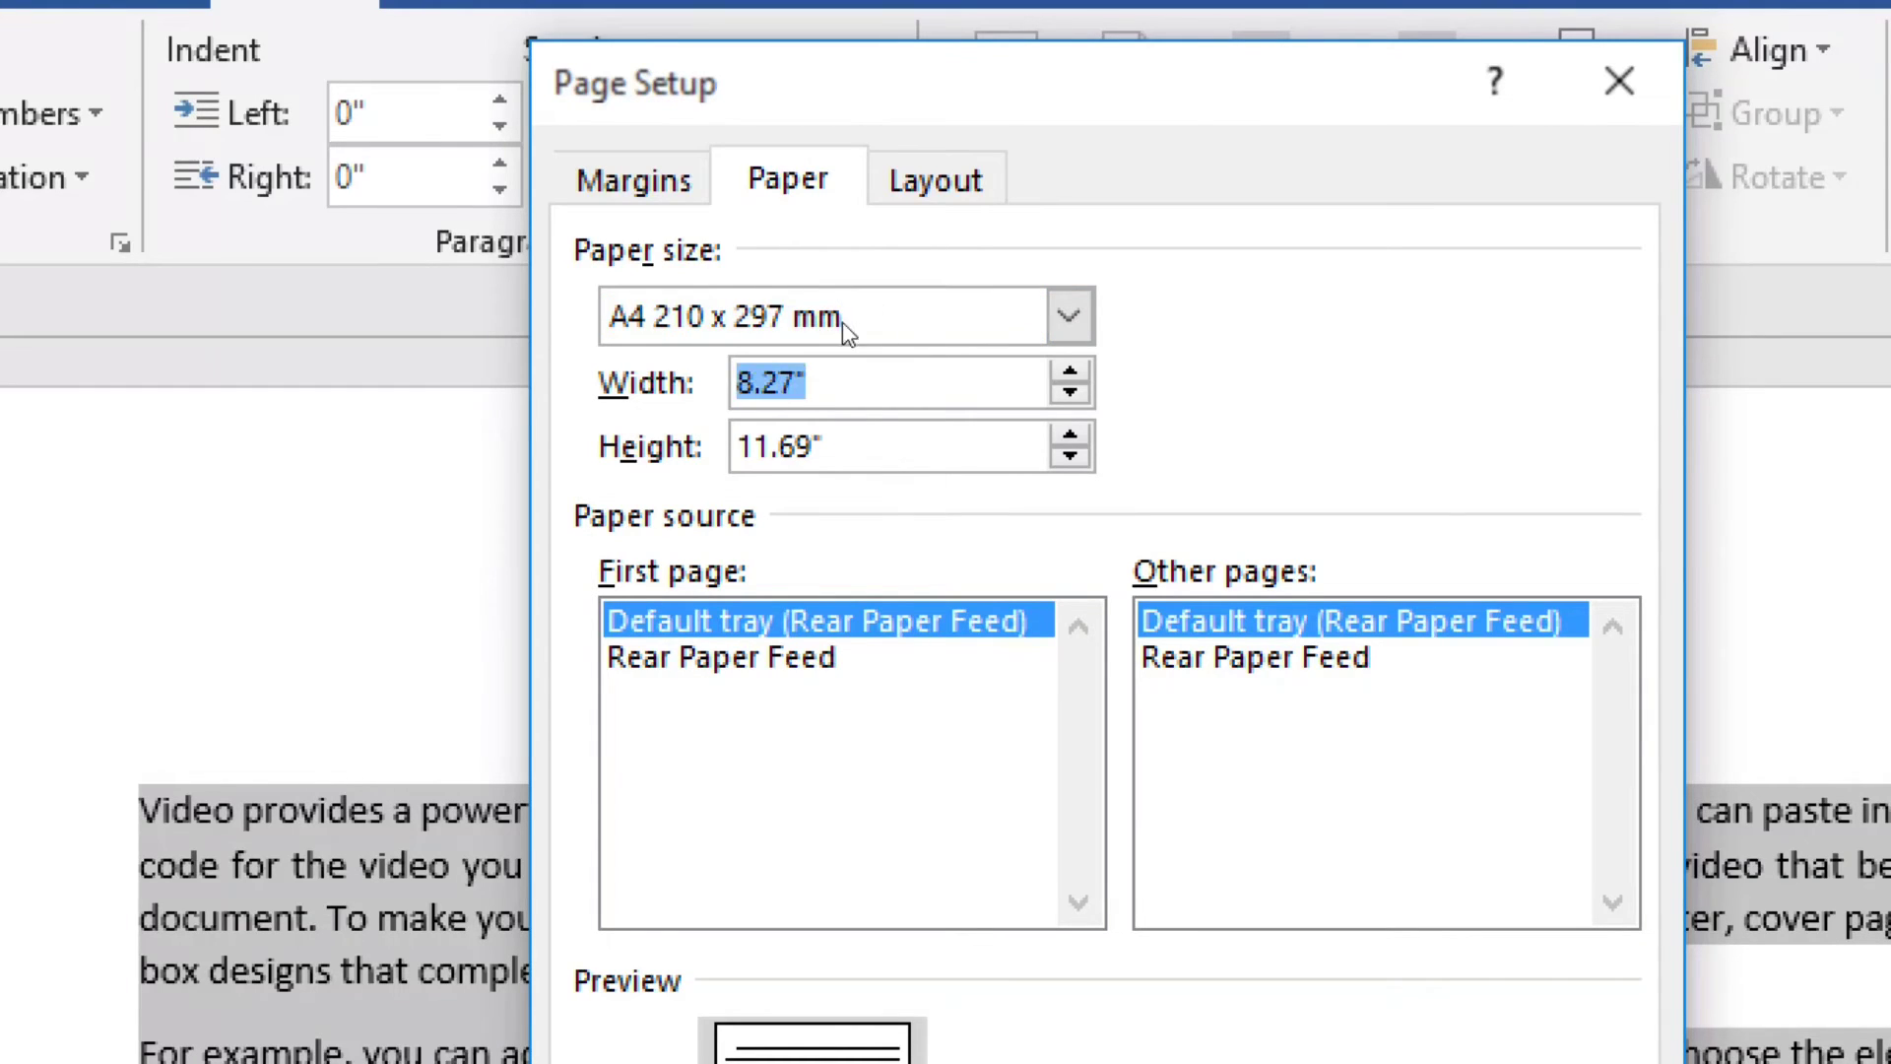
{"action": "key", "text": "Tab"}
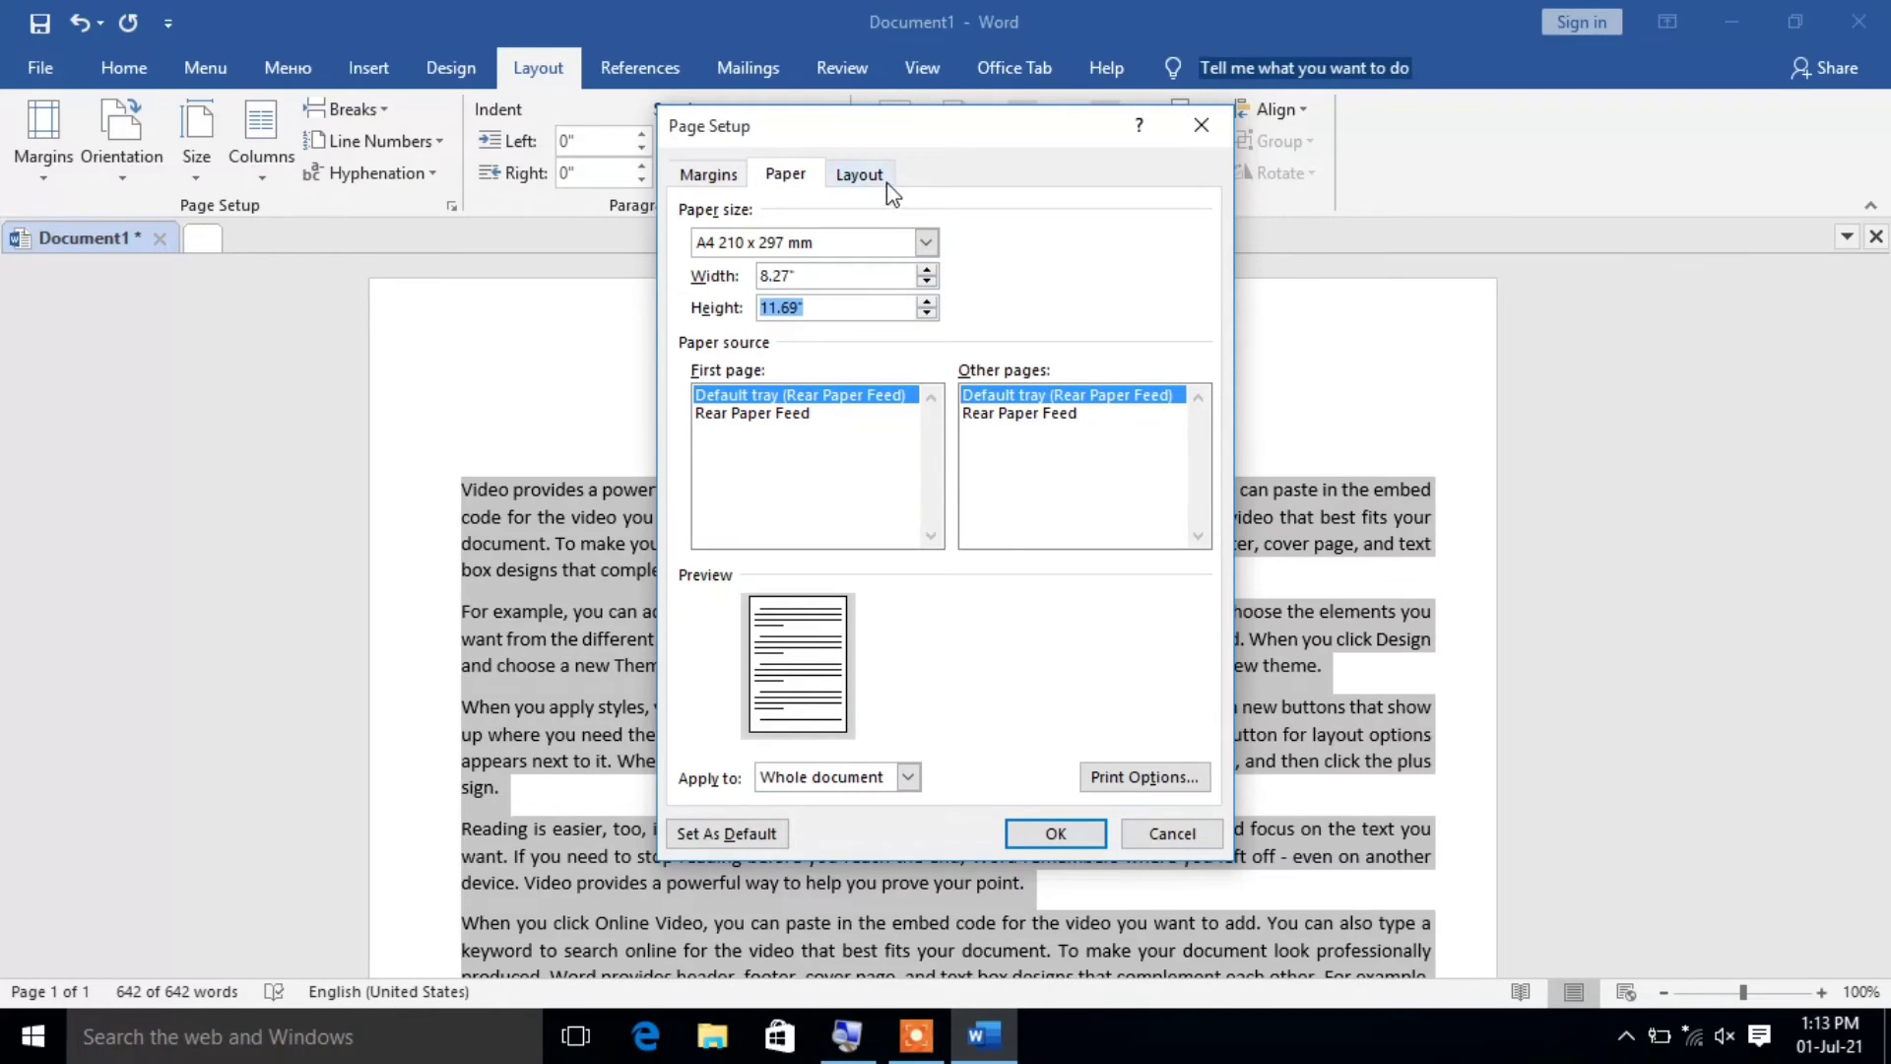
{"action": "left_click", "coordinate": [1054, 847]}
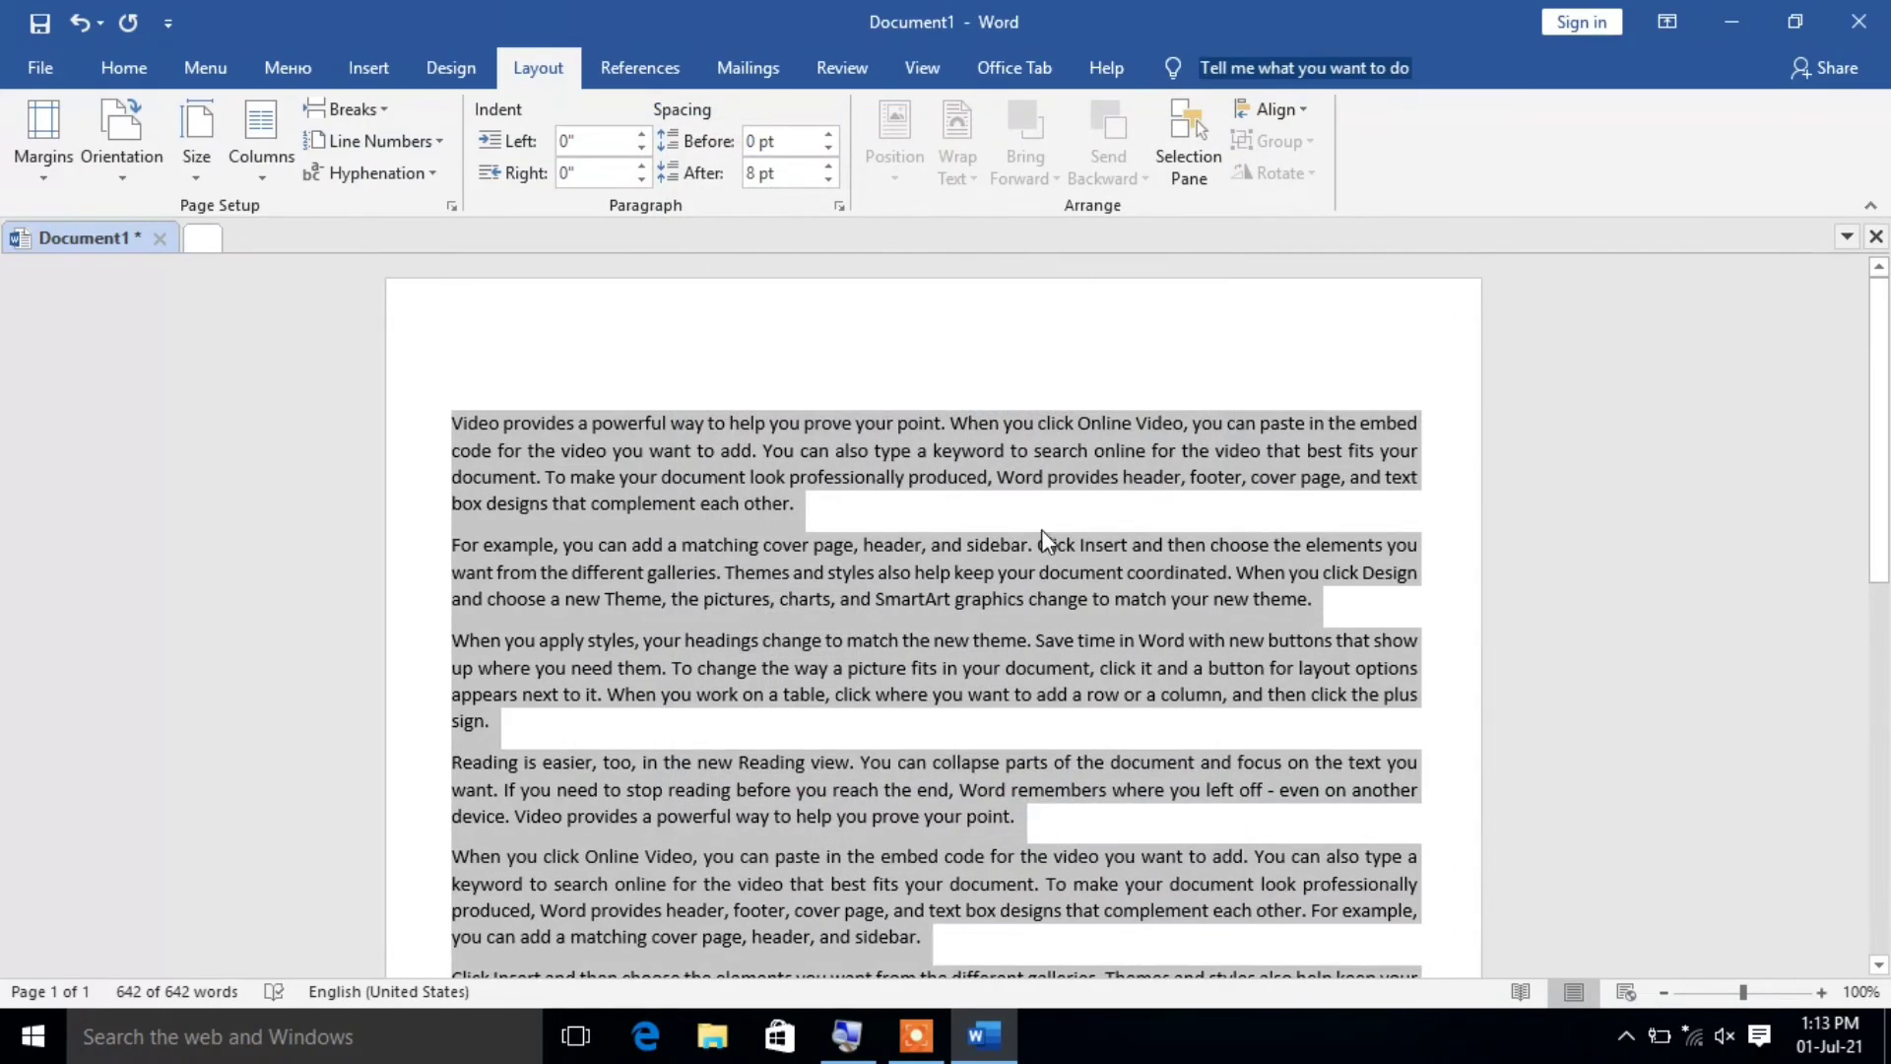
Look through the document to examine how the text fits on the A4 page with the new margins.
{"action": "scroll", "coordinate": [1042, 529], "scroll_direction": "down", "scroll_amount": 13}
{"action": "scroll", "coordinate": [1105, 788], "scroll_direction": "up", "scroll_amount": 8}
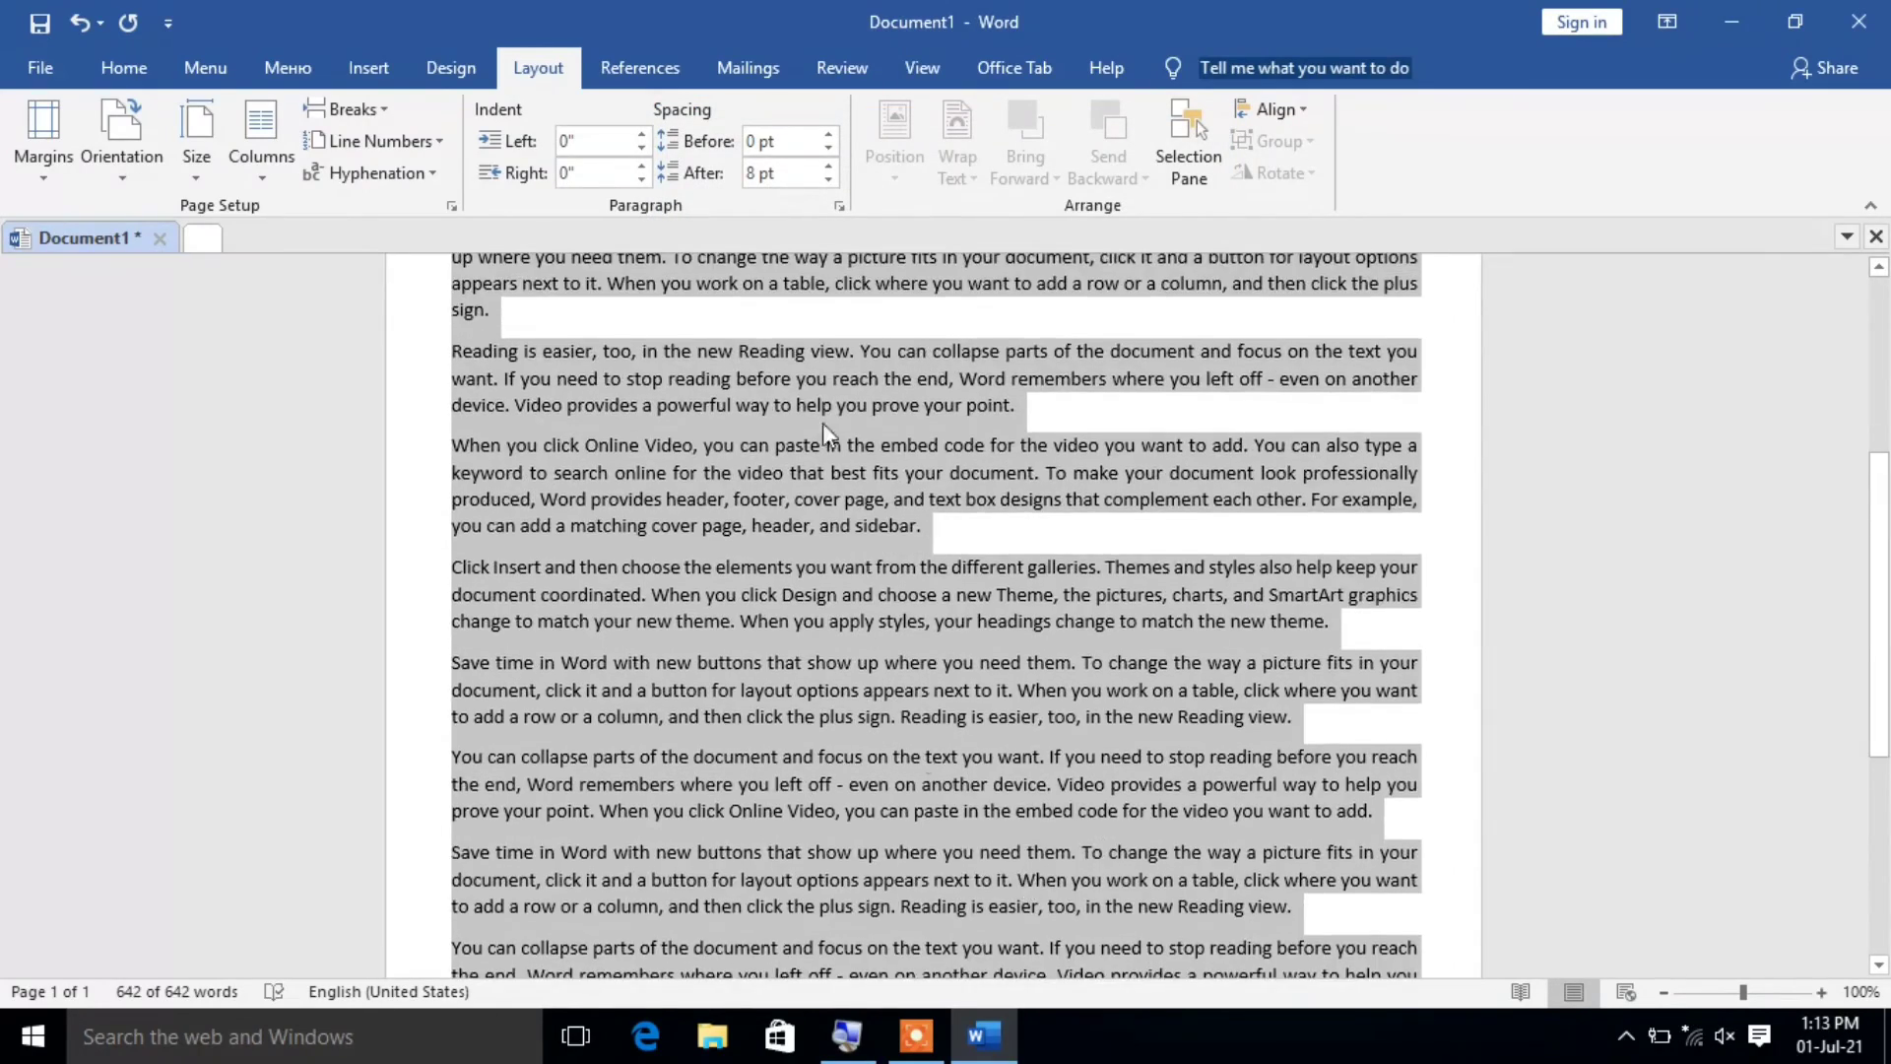
{"action": "scroll", "coordinate": [823, 425], "scroll_direction": "up", "scroll_amount": 5}
{"action": "scroll", "coordinate": [717, 469], "scroll_direction": "down", "scroll_amount": 1}
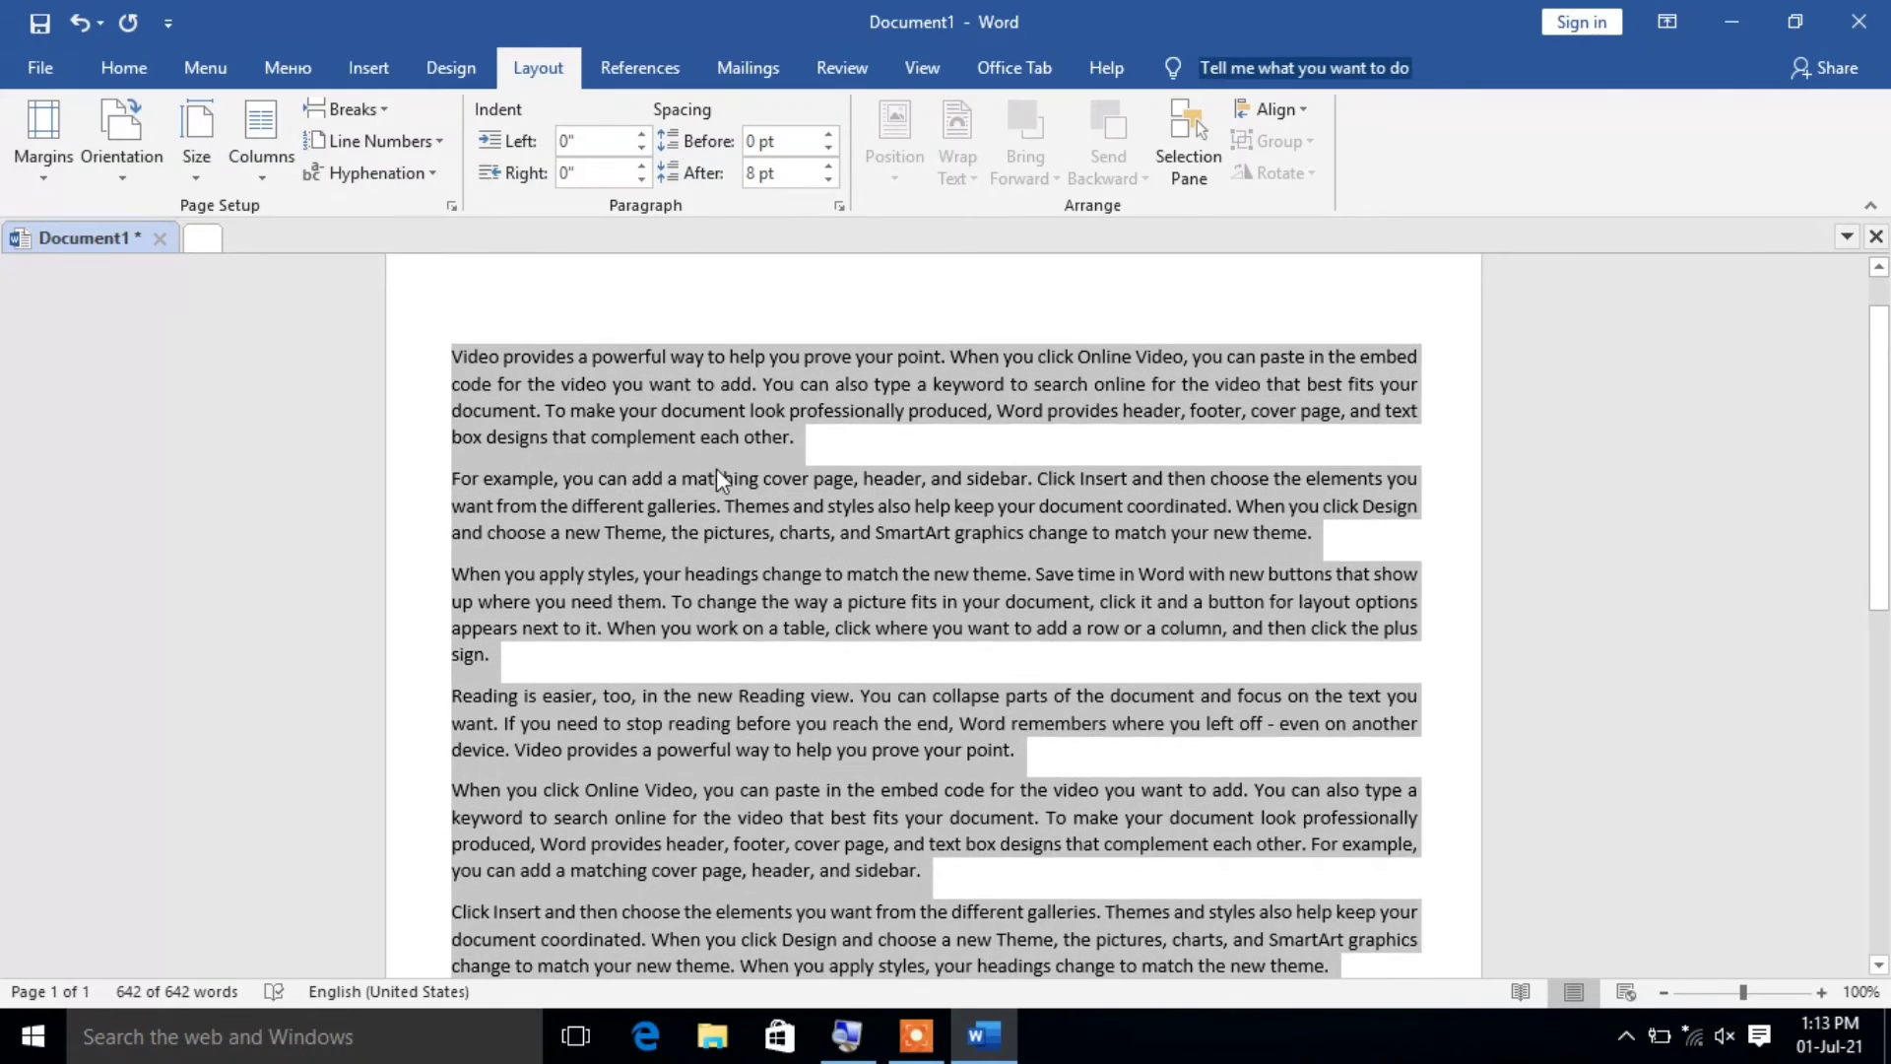
{"action": "scroll", "coordinate": [717, 469], "scroll_direction": "up", "scroll_amount": 1}
{"action": "scroll", "coordinate": [949, 664], "scroll_direction": "down", "scroll_amount": 6}
{"action": "scroll", "coordinate": [857, 866], "scroll_direction": "down", "scroll_amount": 4}
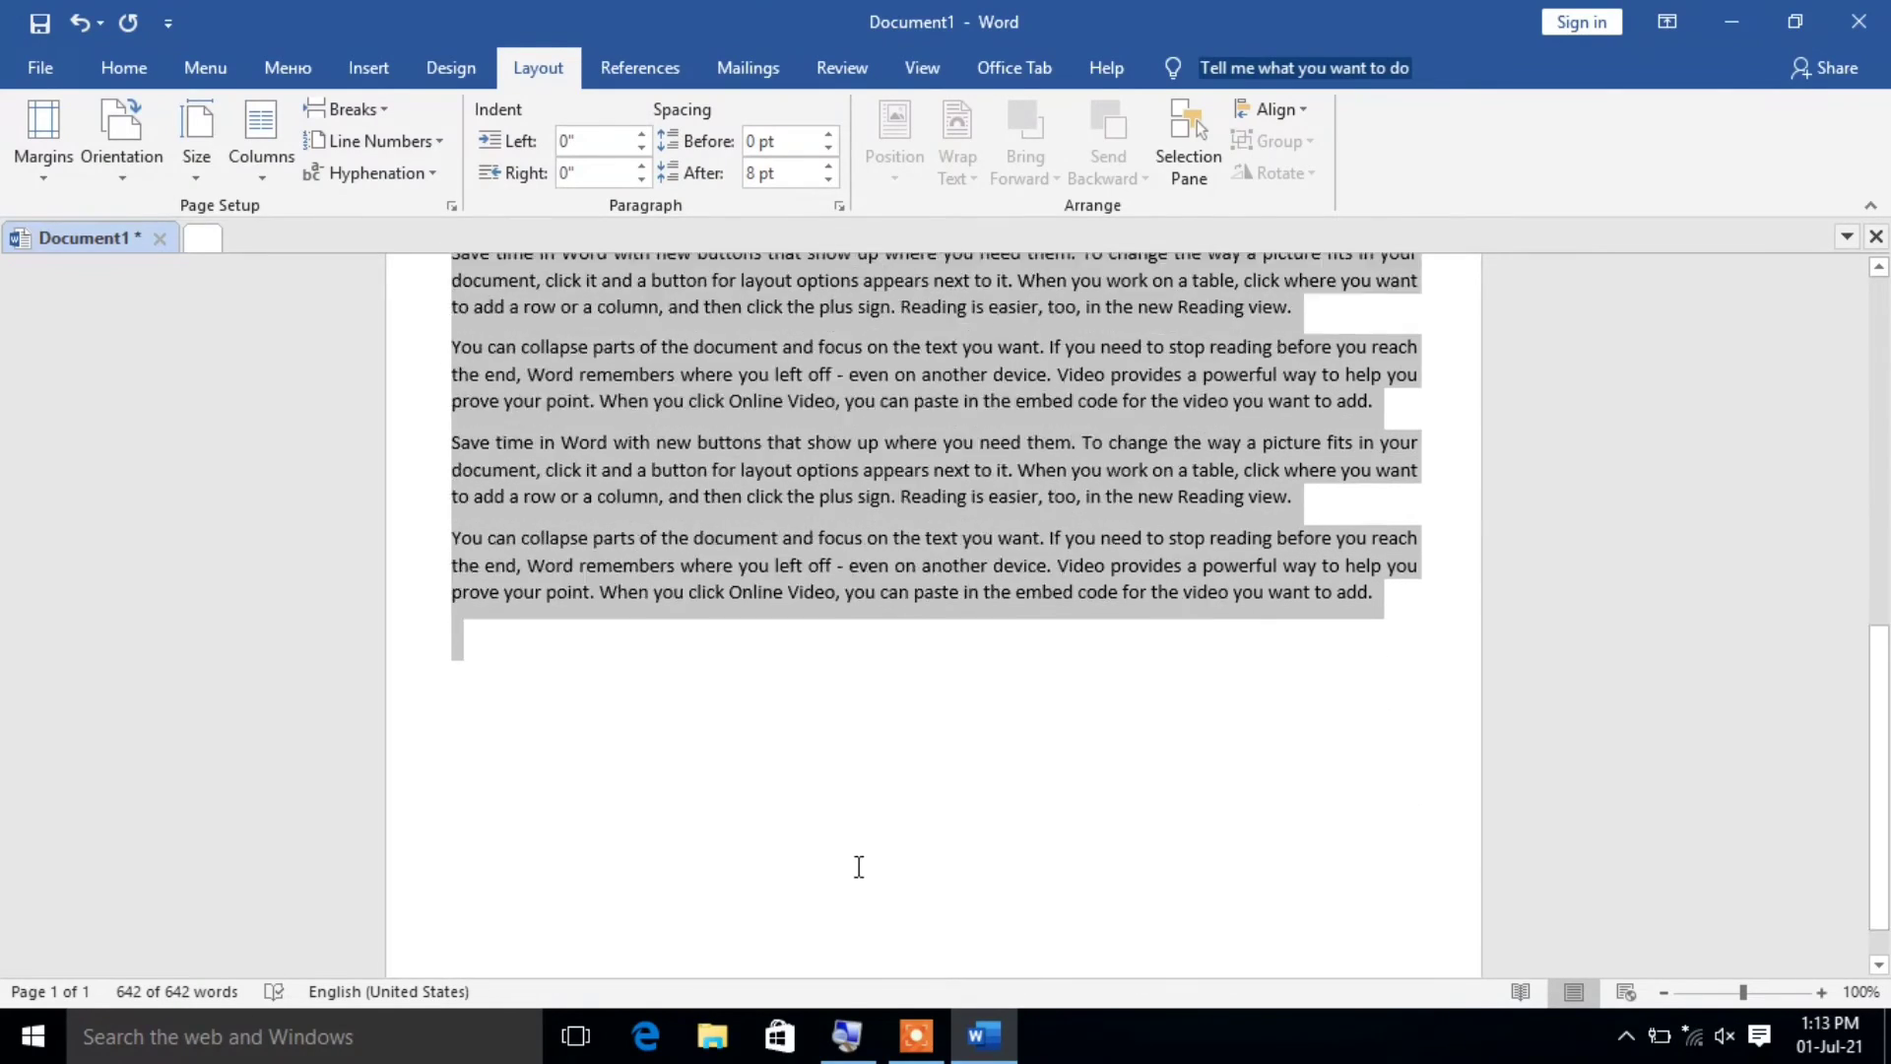
{"action": "scroll", "coordinate": [857, 823], "scroll_direction": "up", "scroll_amount": 2}
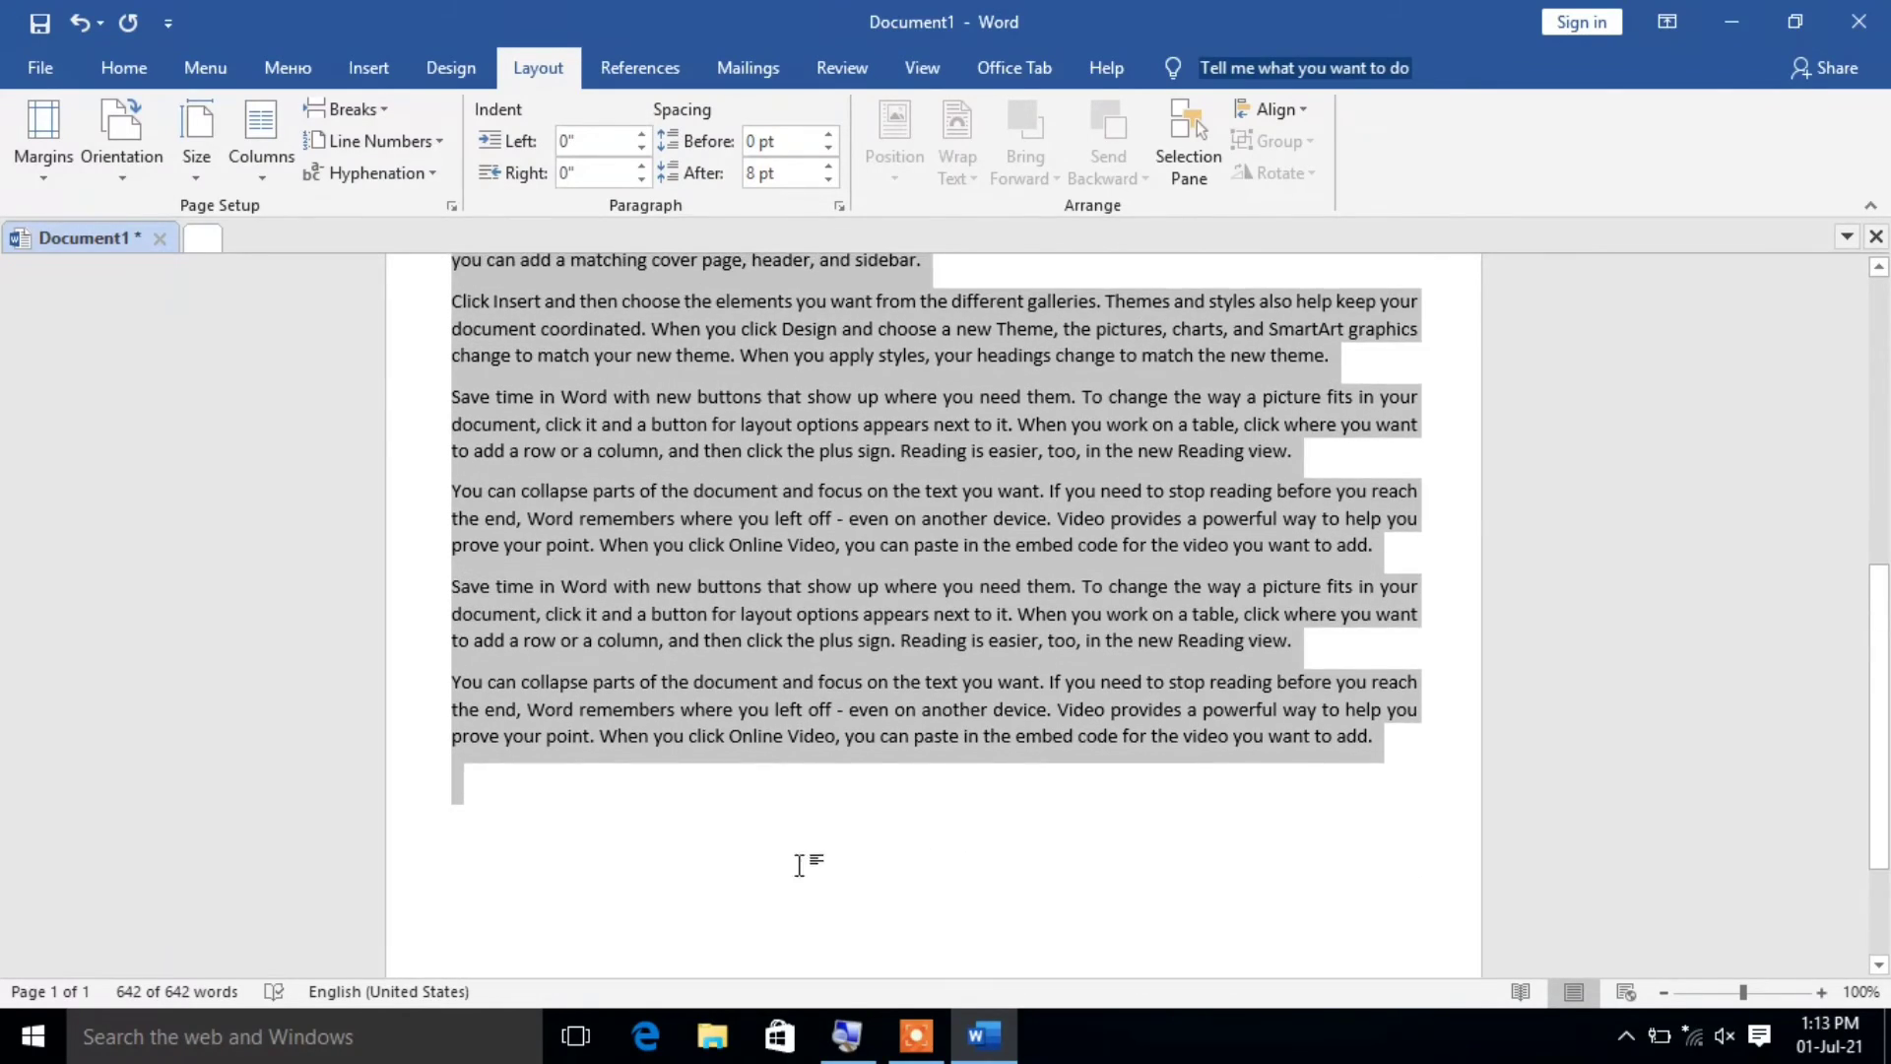
{"action": "scroll", "coordinate": [801, 865], "scroll_direction": "down", "scroll_amount": 2}
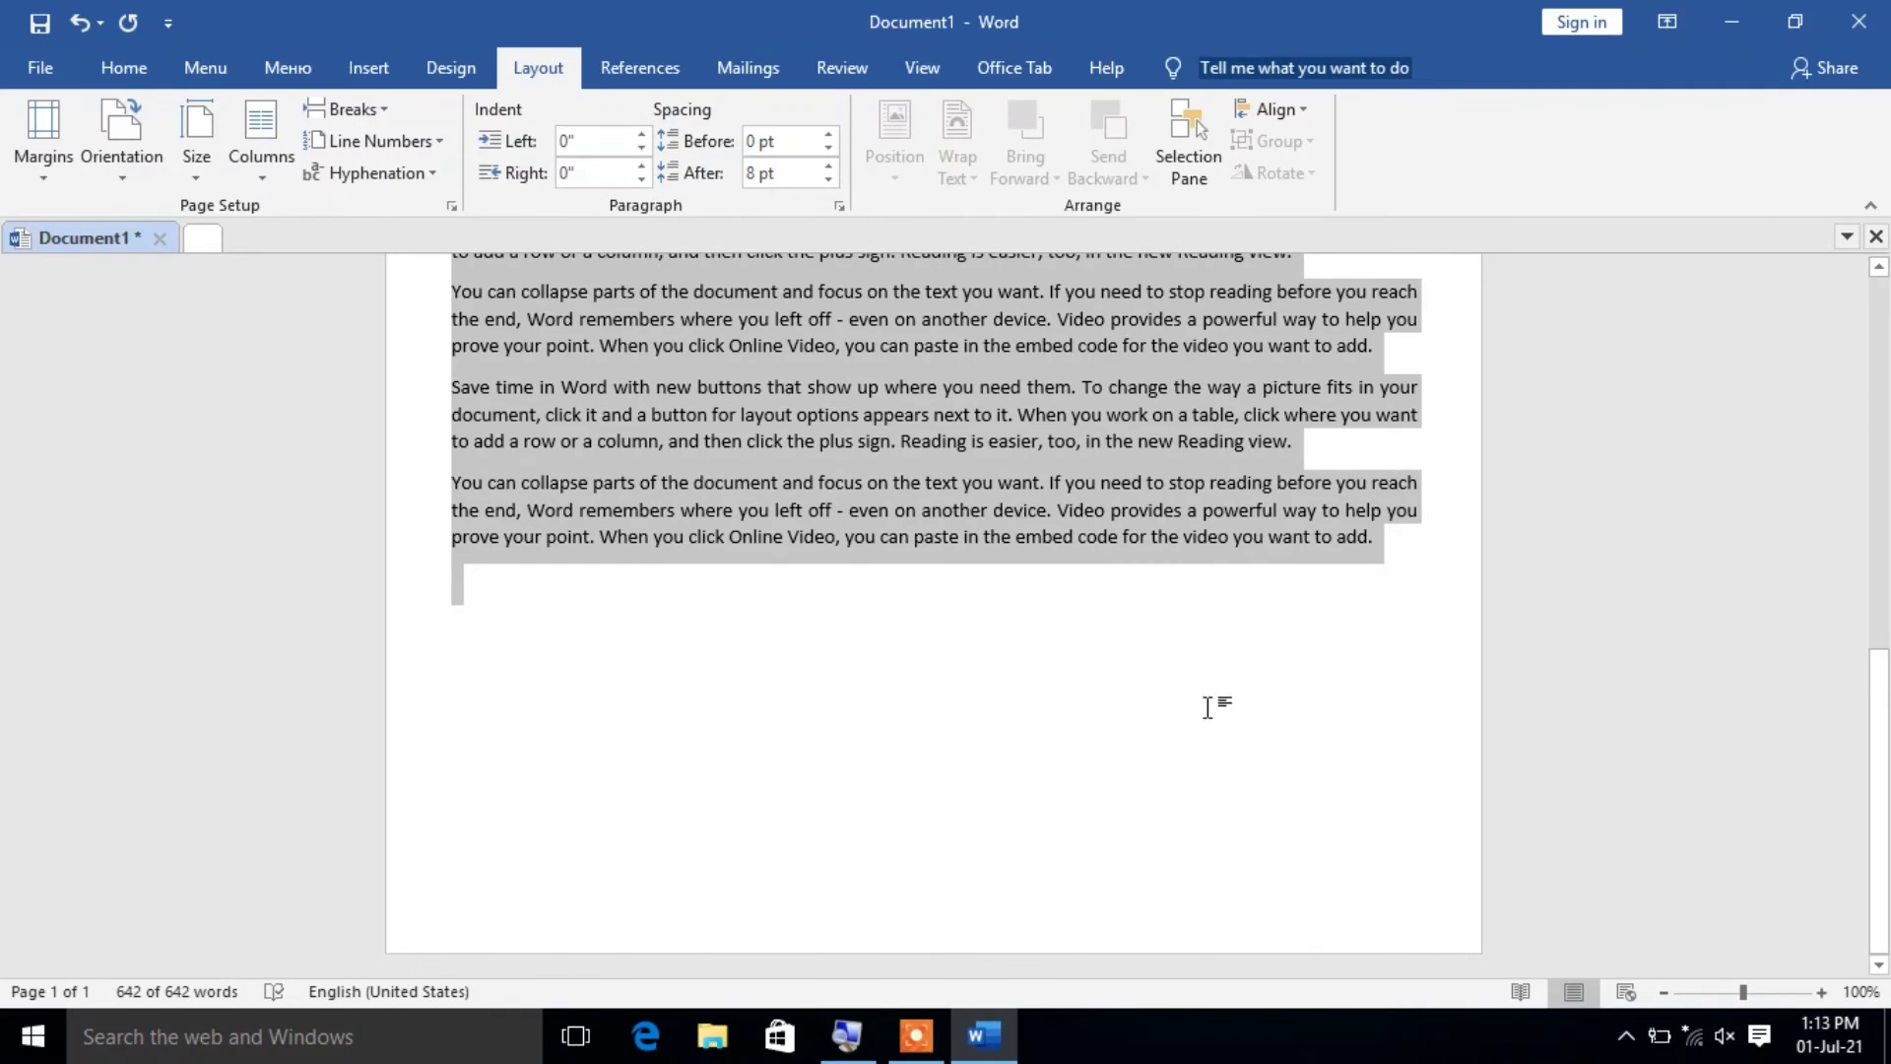
{"action": "scroll", "coordinate": [1387, 747], "scroll_direction": "up", "scroll_amount": 5}
{"action": "scroll", "coordinate": [1393, 753], "scroll_direction": "up", "scroll_amount": 1}
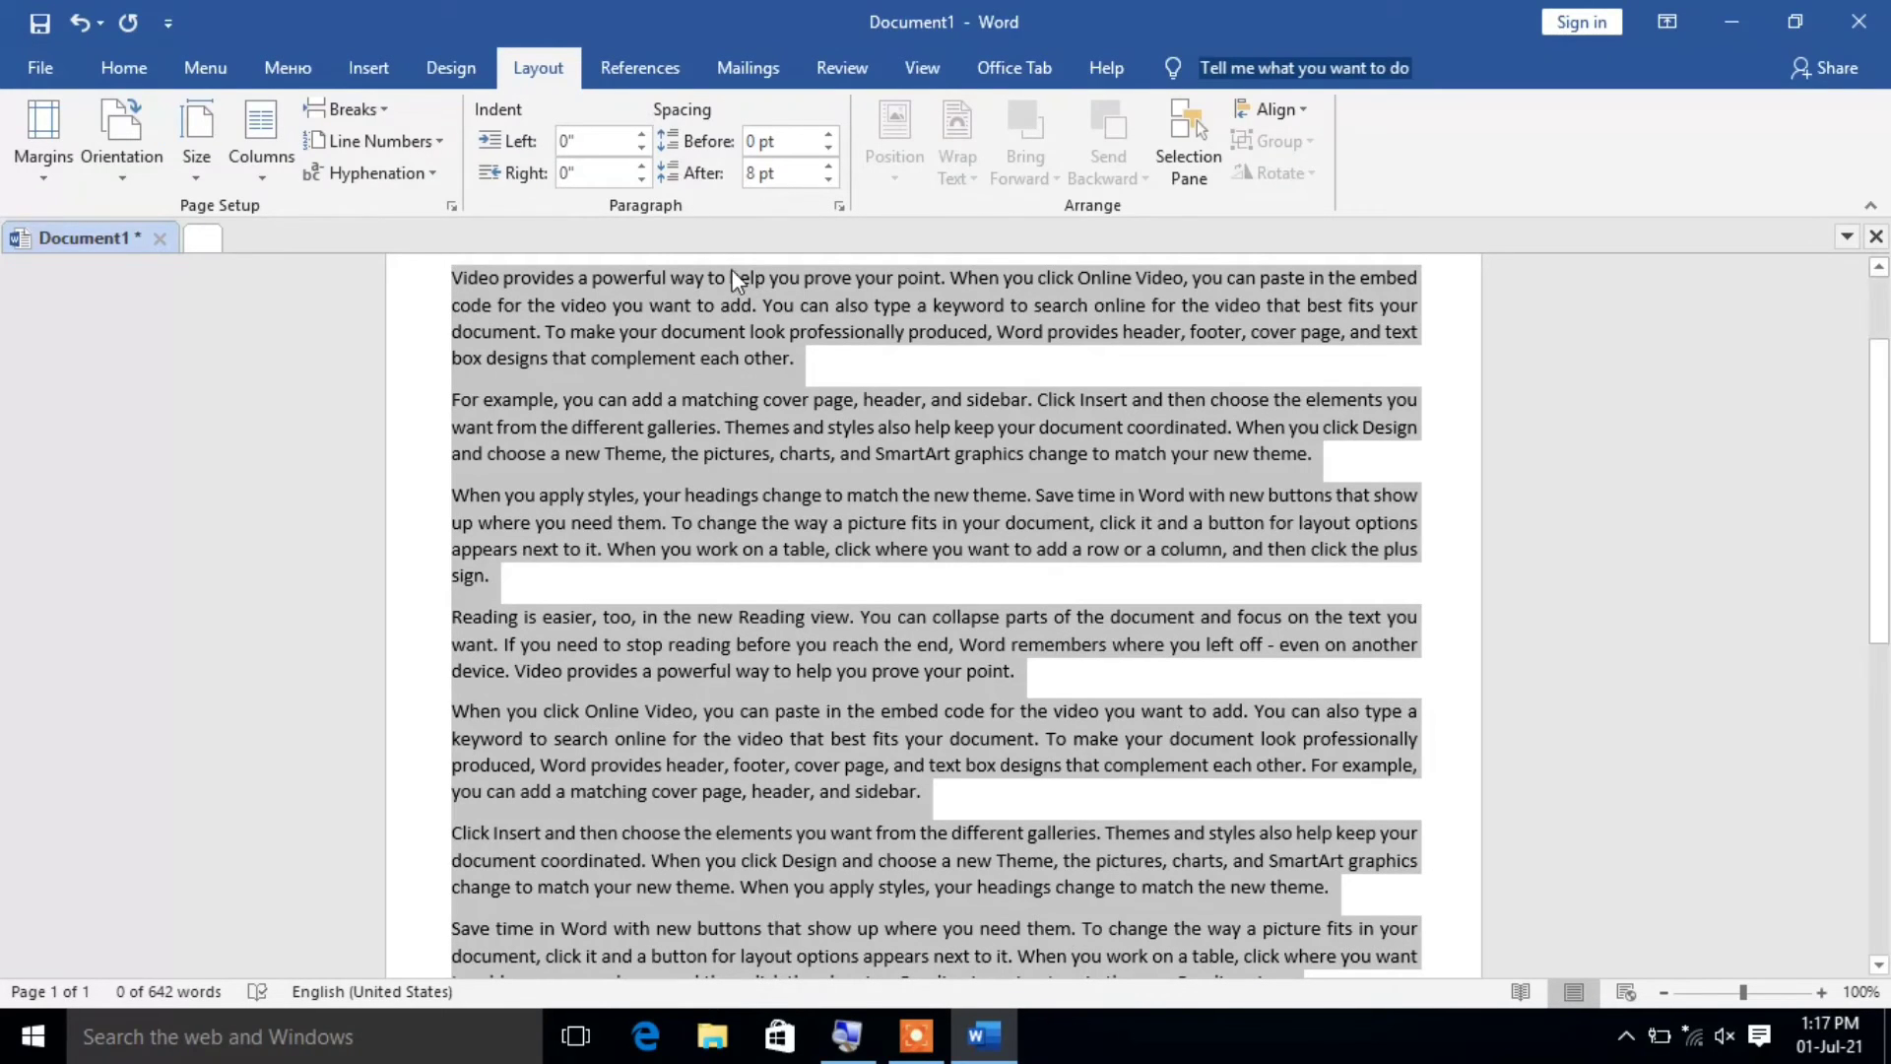
Open the print settings for the document and select the EPSON L360 Series as the printer.
{"action": "left_click", "coordinate": [22, 53]}
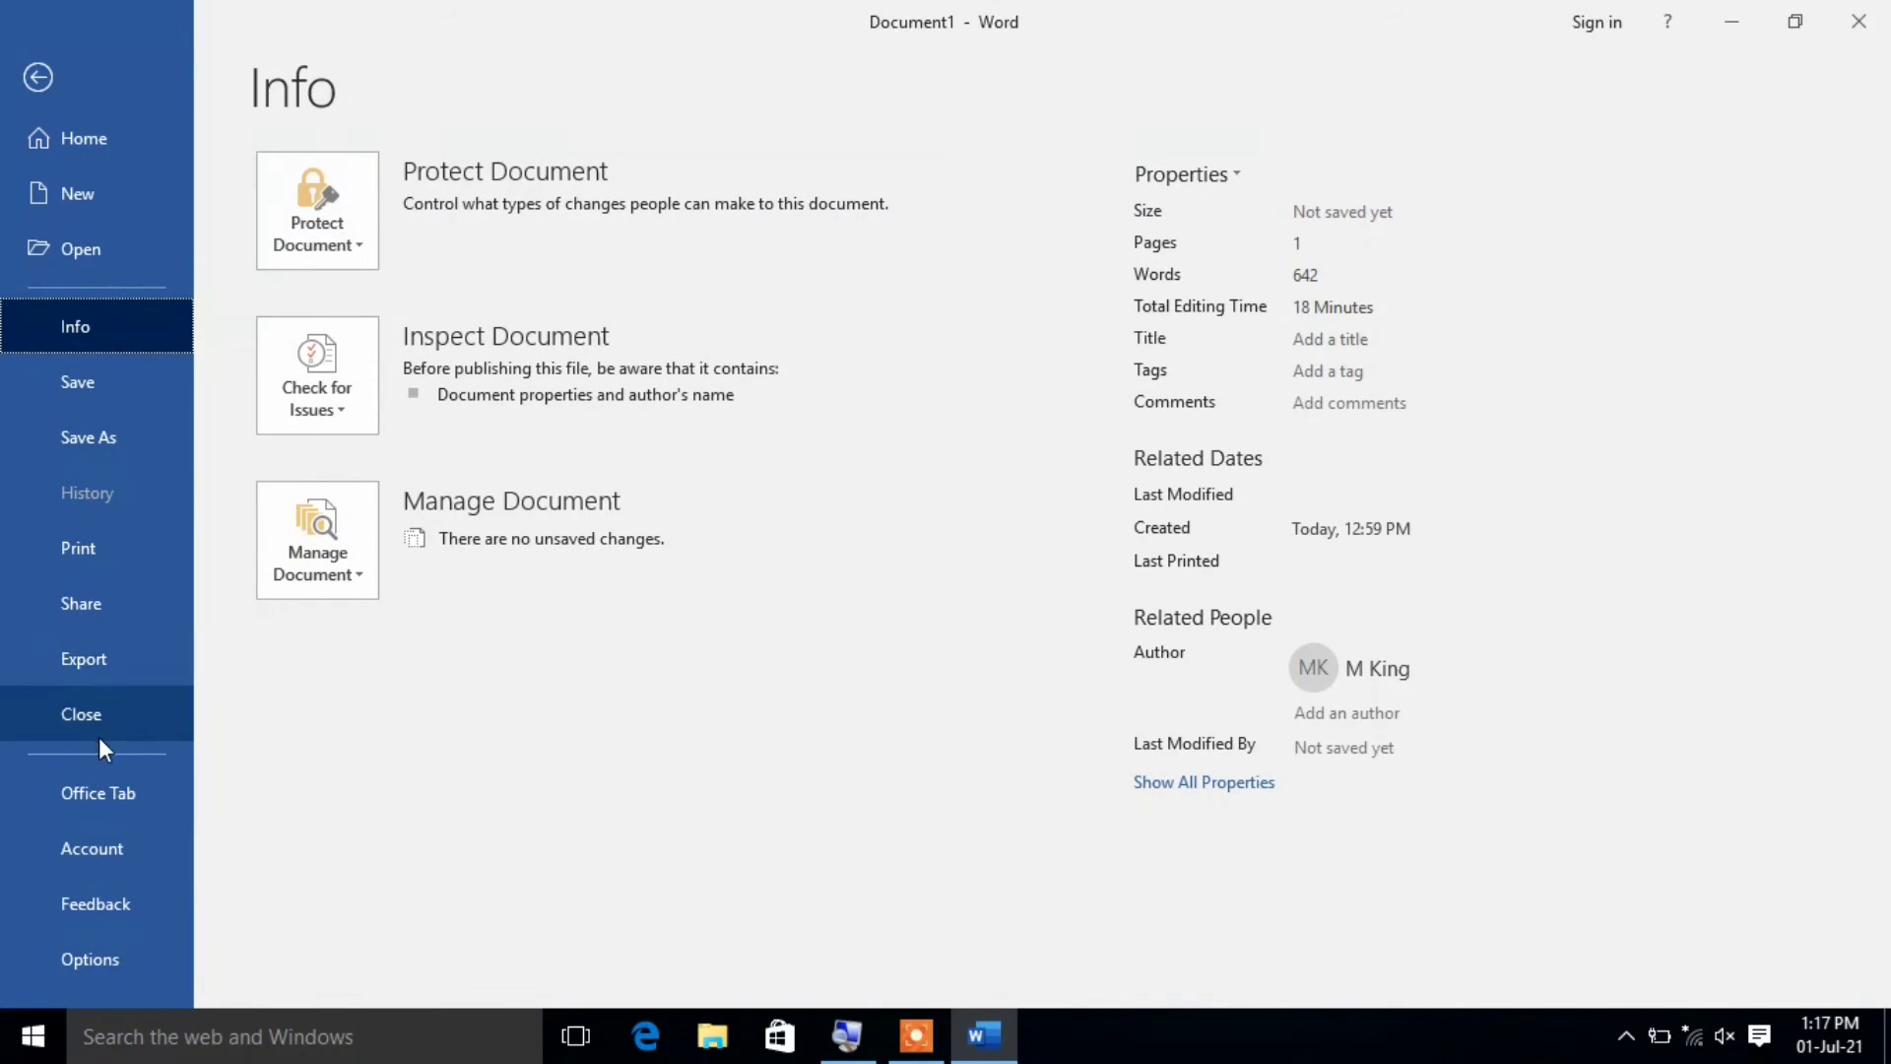
{"action": "left_click", "coordinate": [101, 551]}
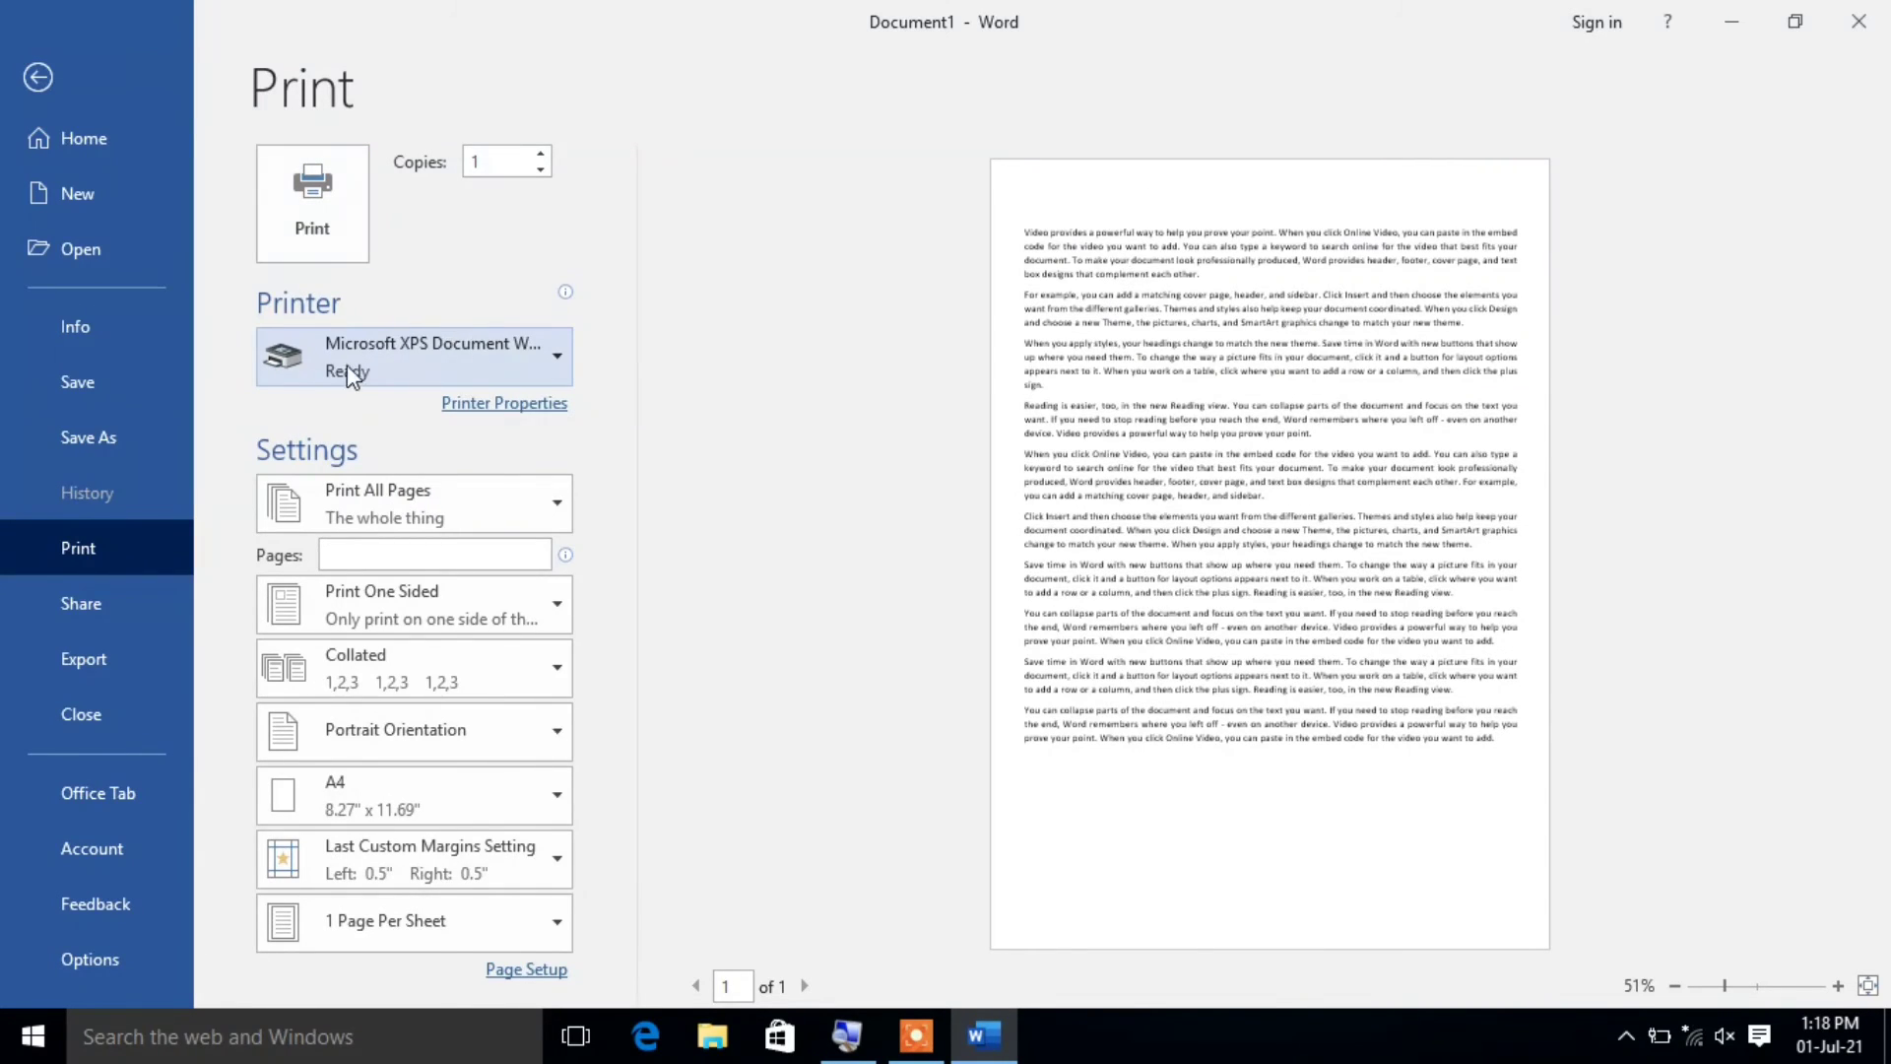
{"action": "left_click", "coordinate": [554, 353]}
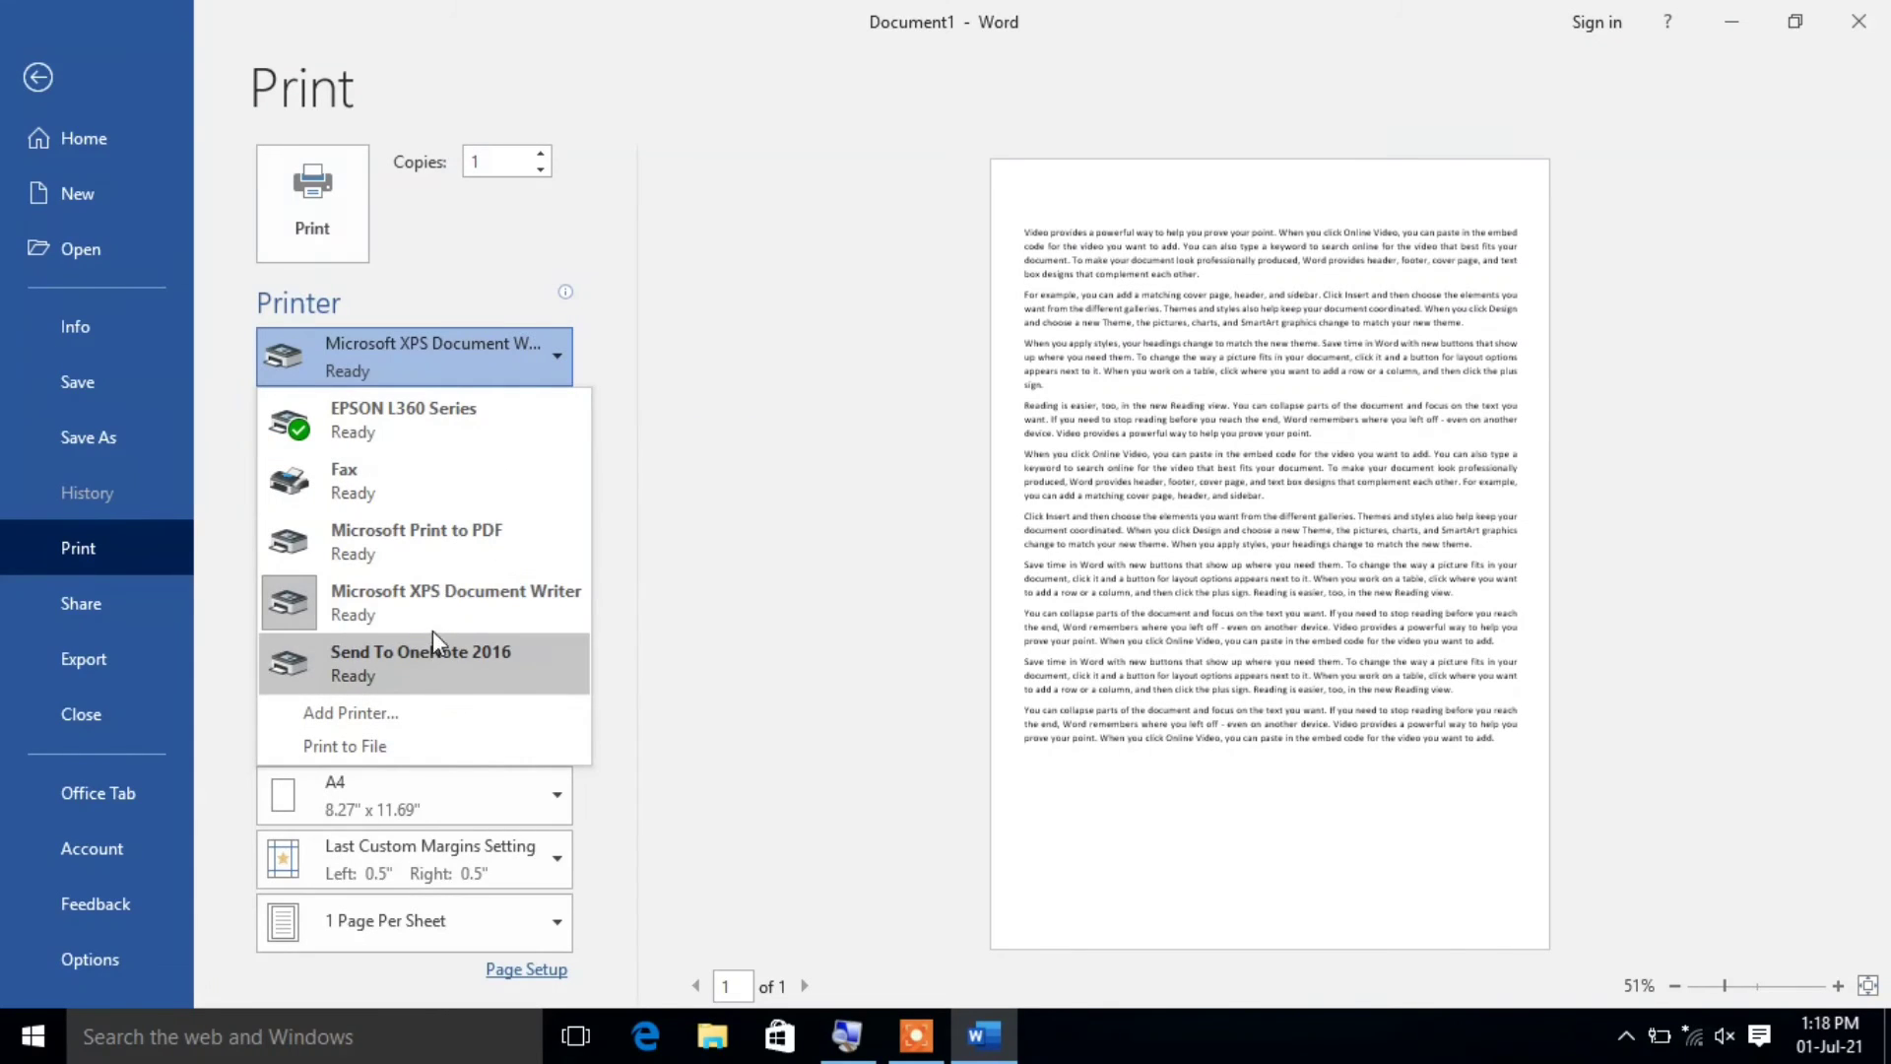
{"action": "left_click", "coordinate": [422, 416]}
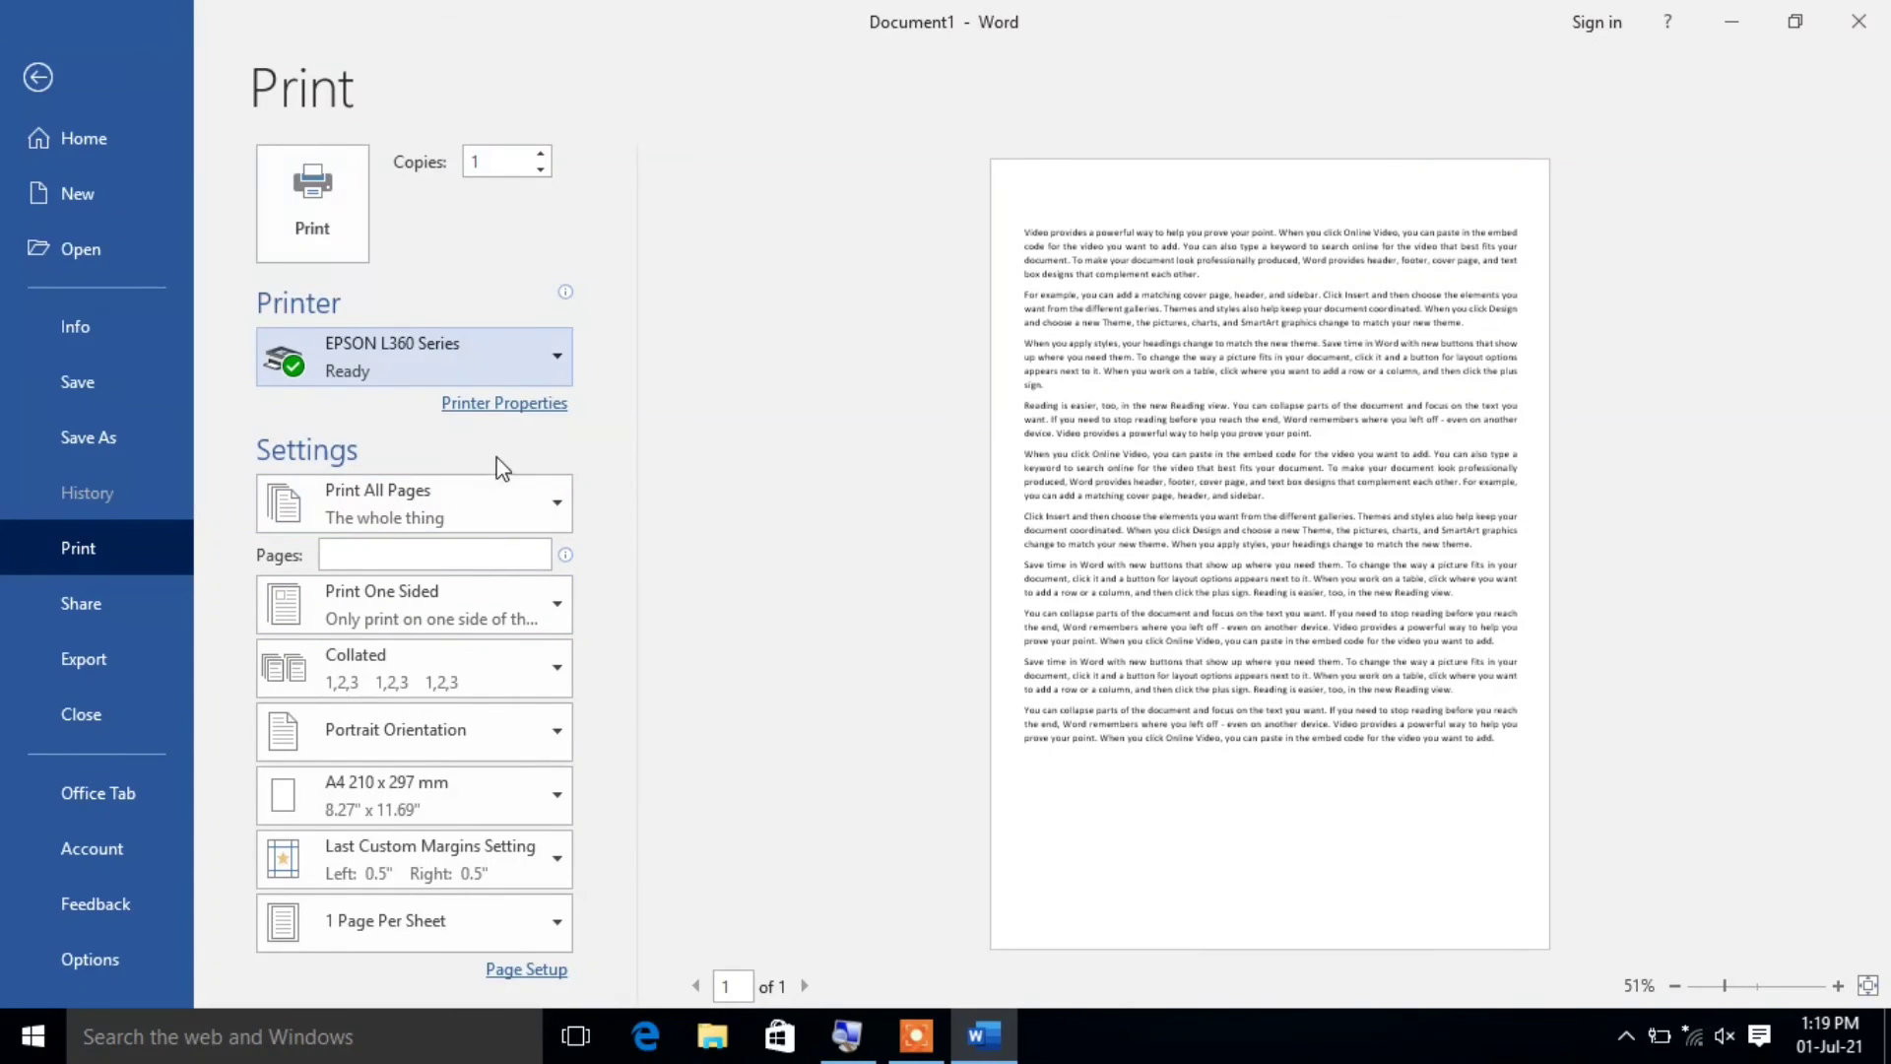
Check the document size and orientation in the selected printer's properties, and print the document.
{"action": "left_click", "coordinate": [501, 406]}
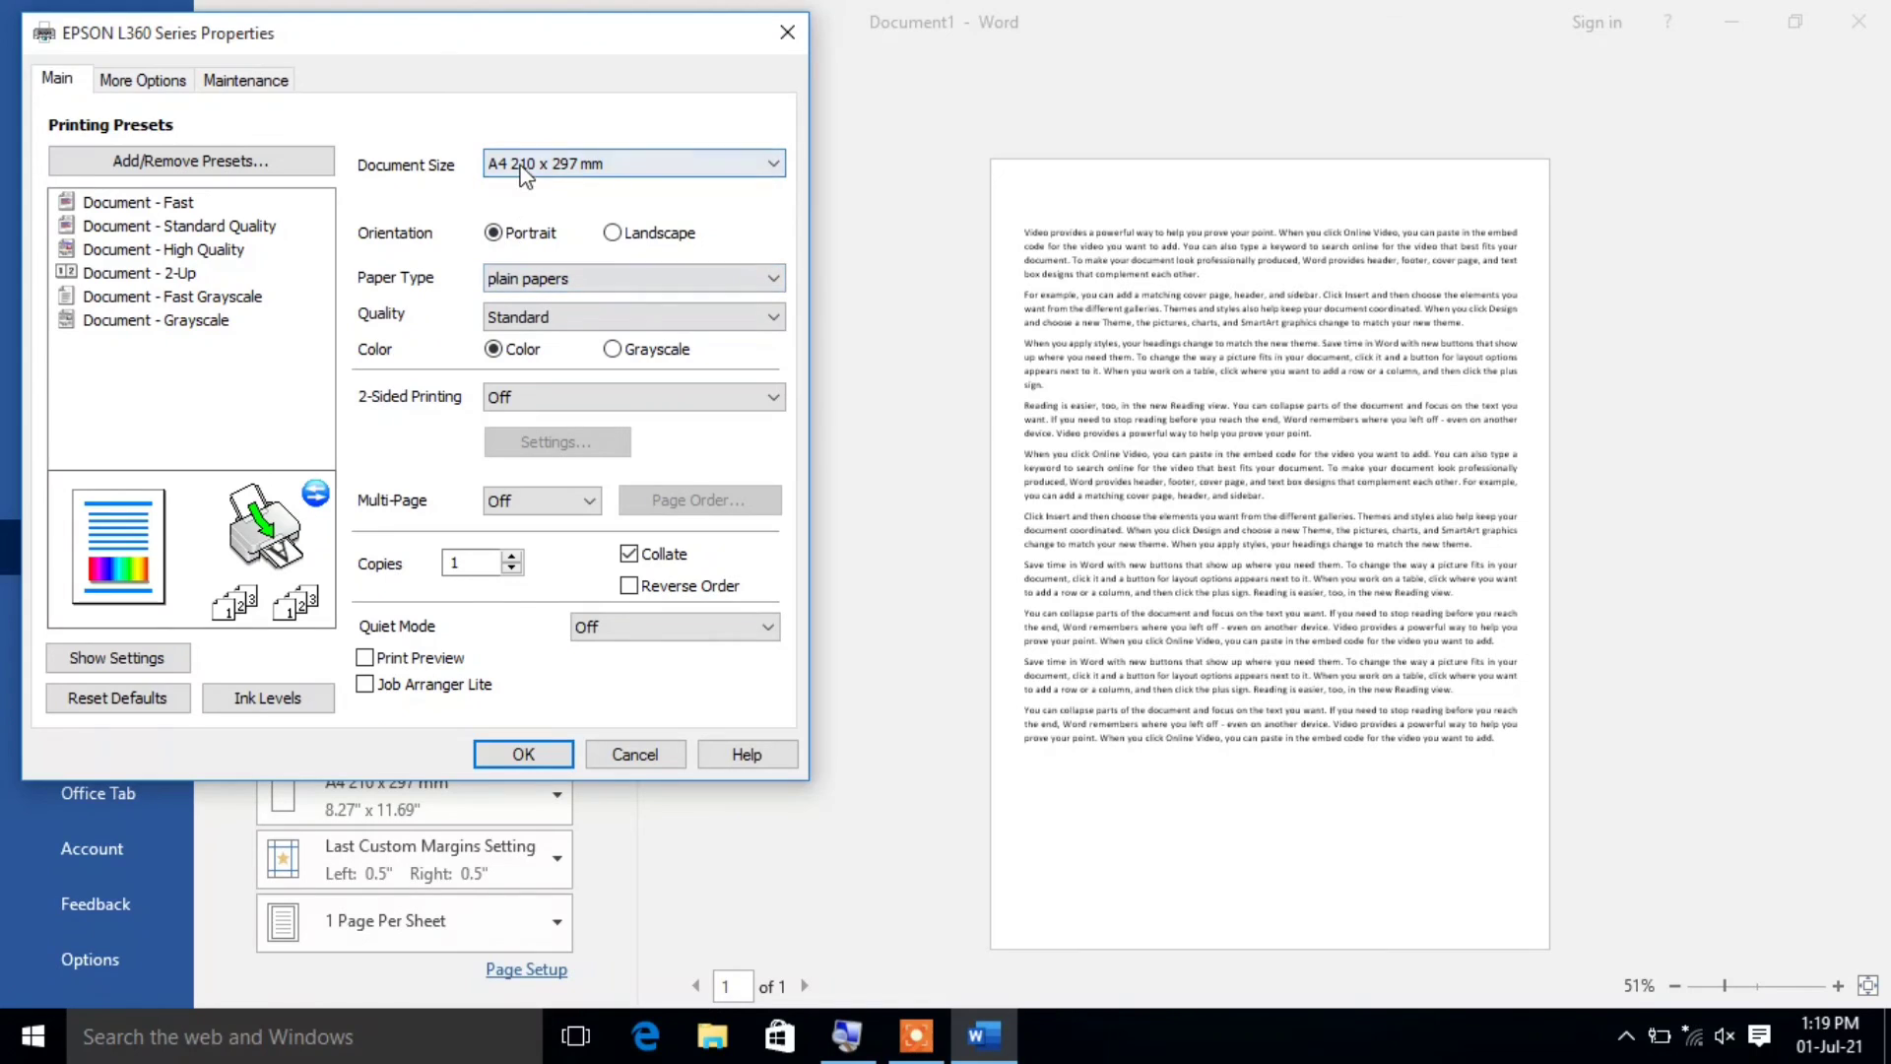
{"action": "left_click", "coordinate": [523, 755]}
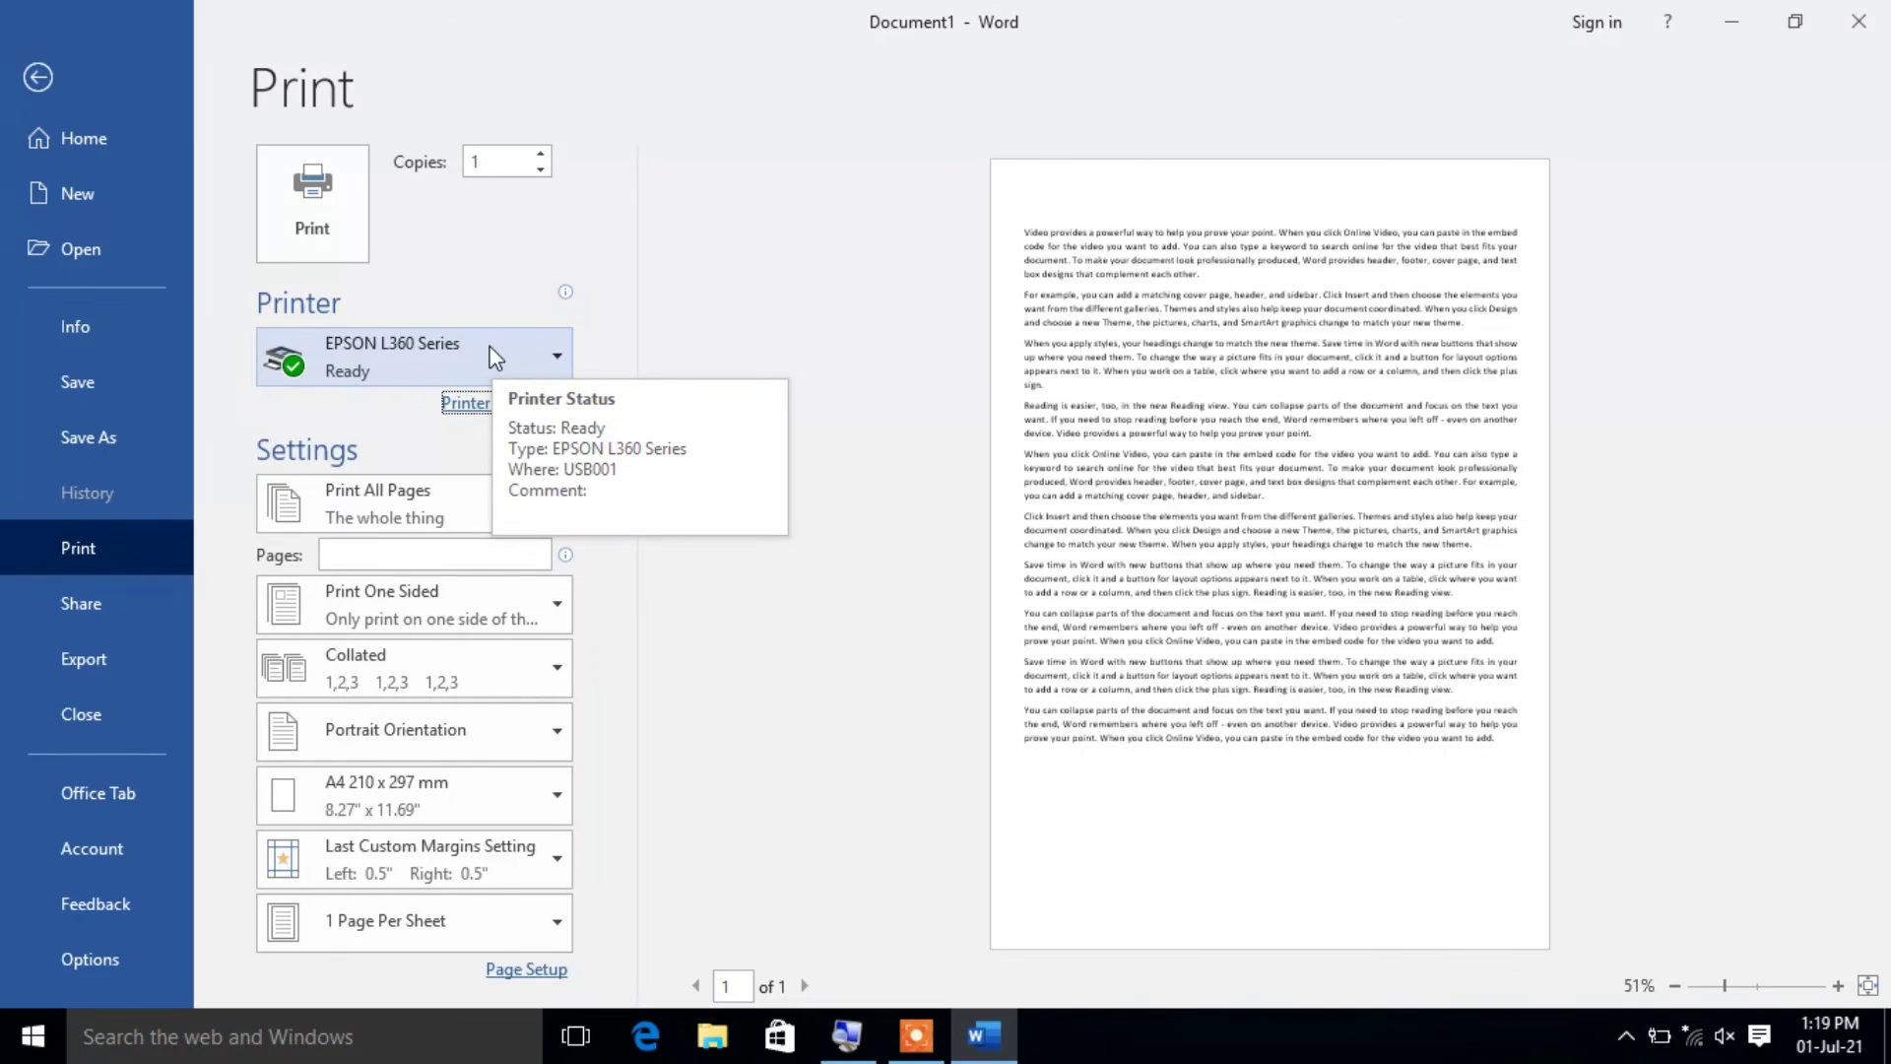
{"action": "left_click", "coordinate": [494, 405]}
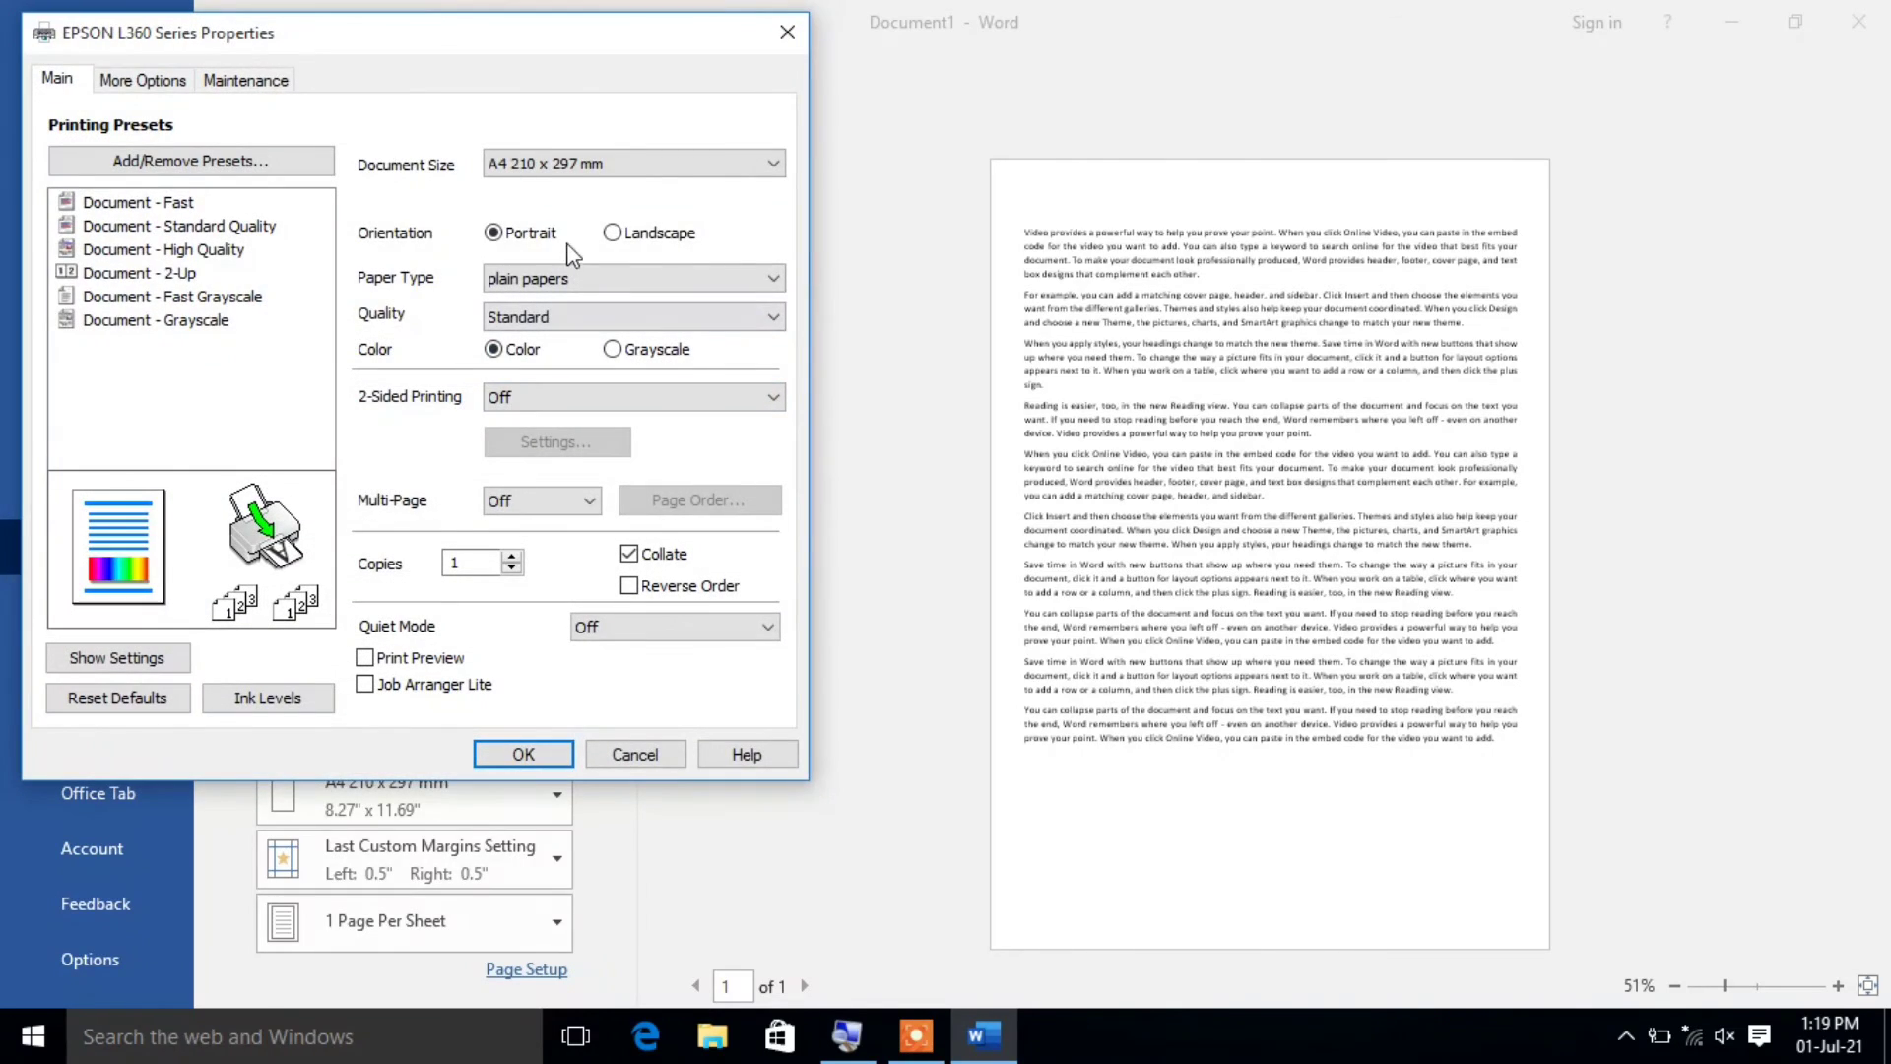
{"action": "left_click", "coordinate": [783, 34]}
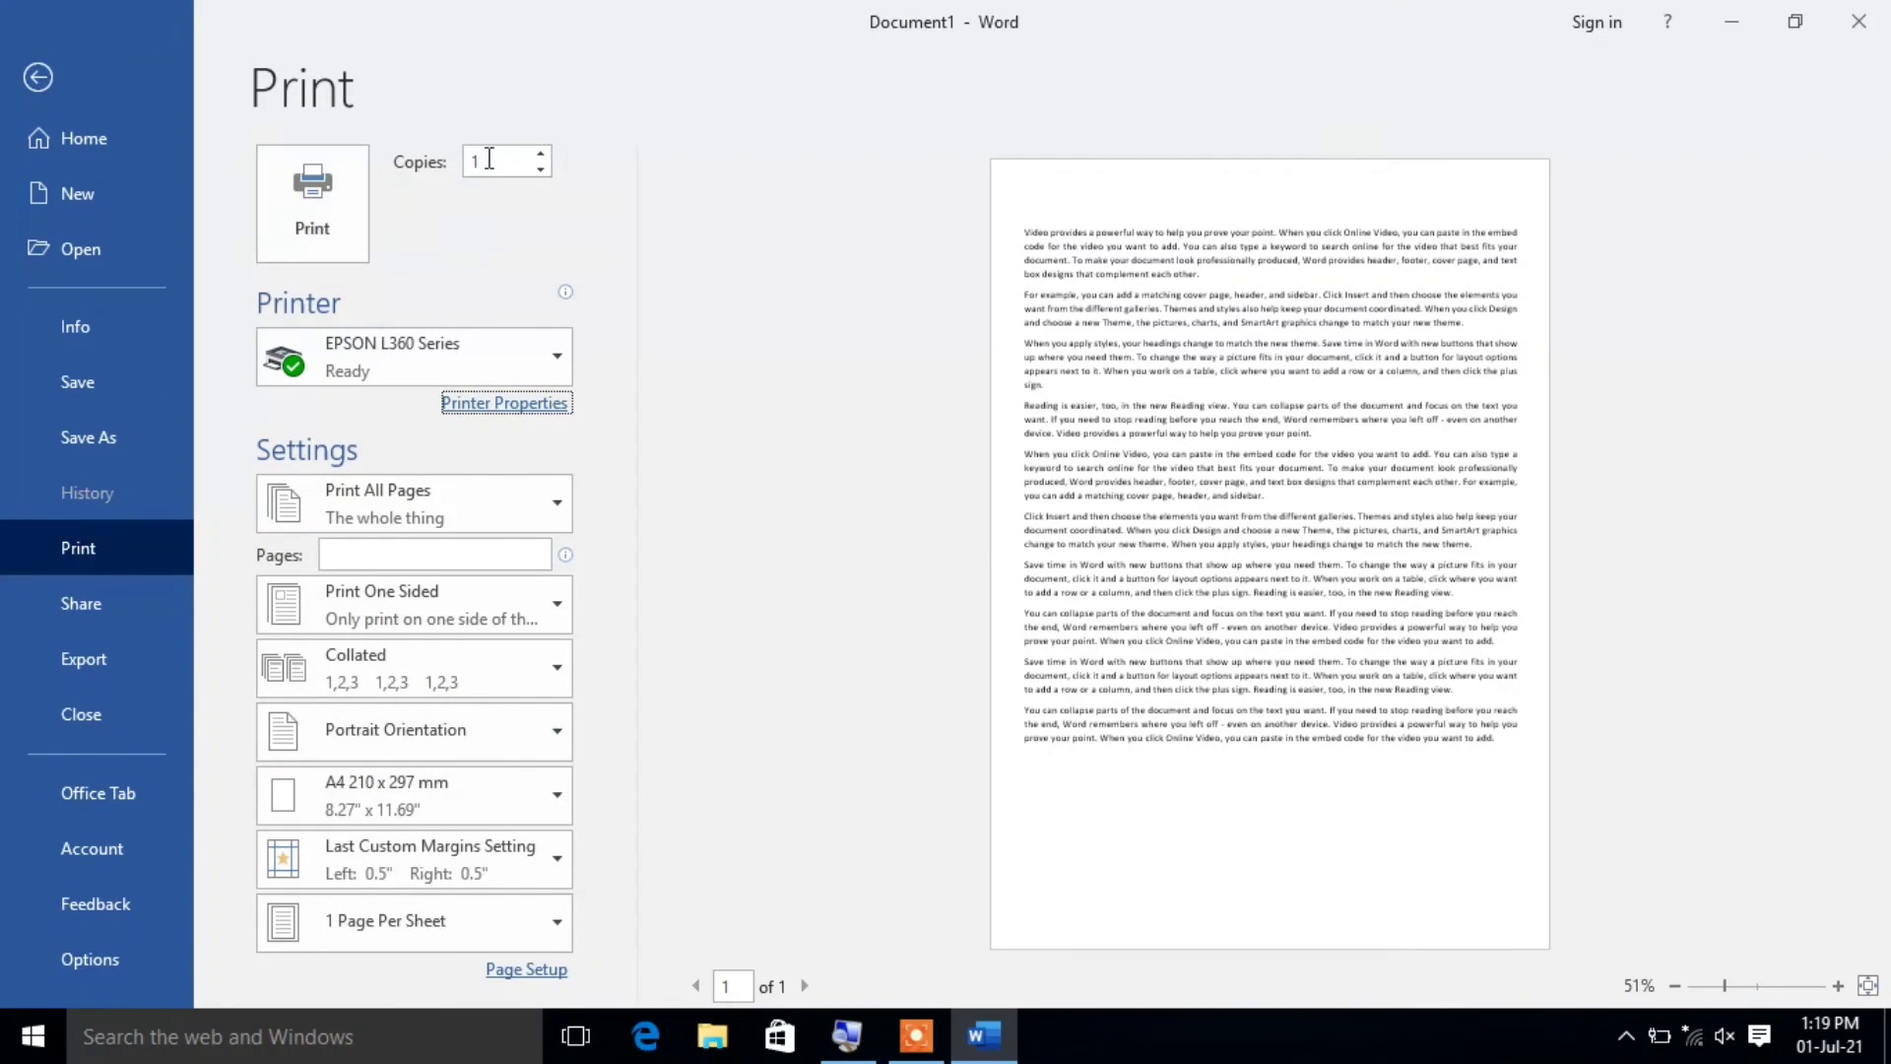
{"action": "left_click", "coordinate": [325, 193]}
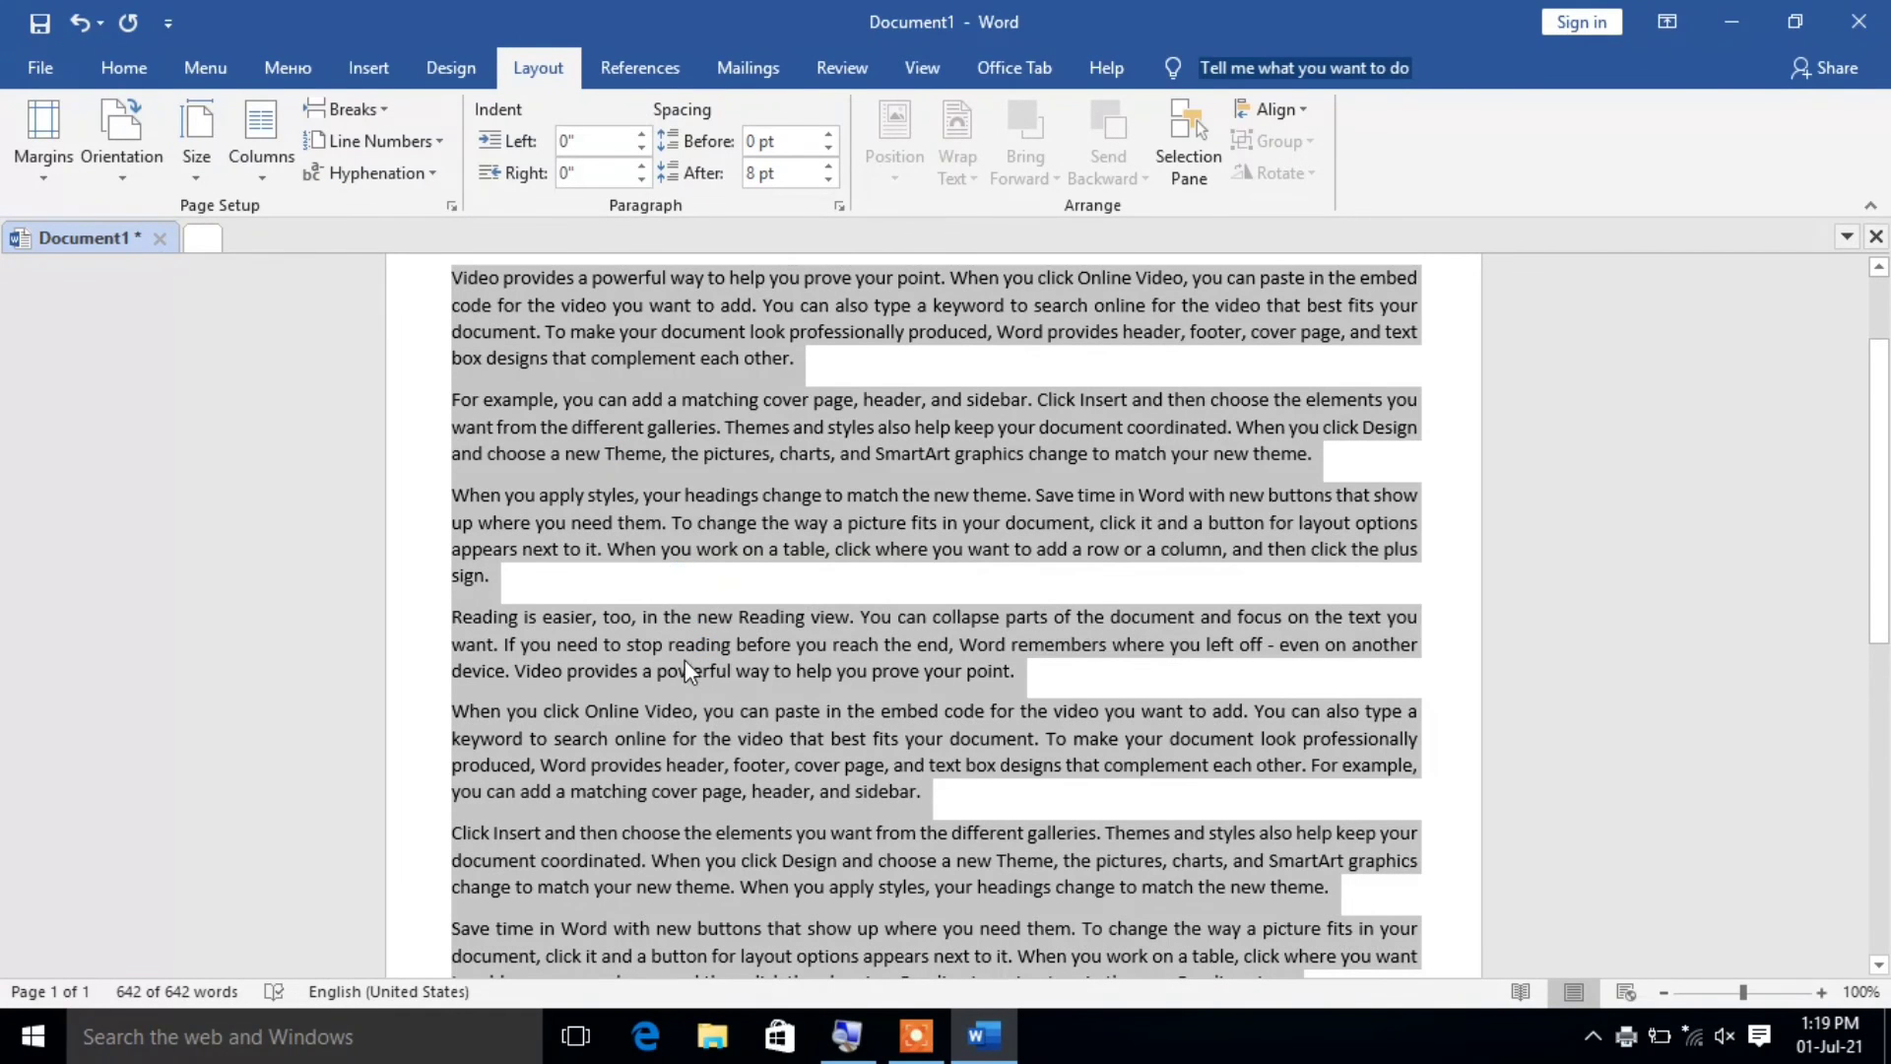